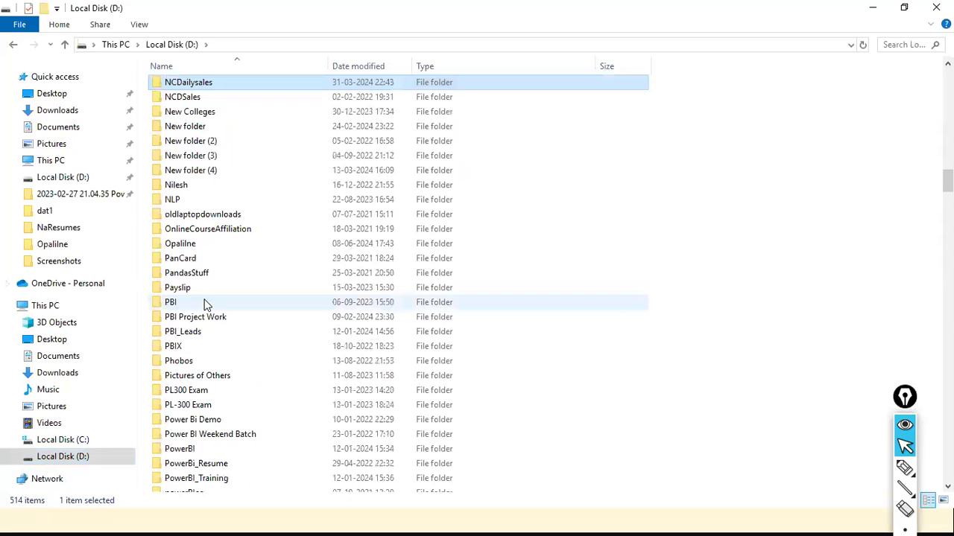
# - Copy the path of the NCDailysales folder on drive D, and switch to Power BI Desktop to list the common data sources
pyautogui.doubleClick(166, 84)
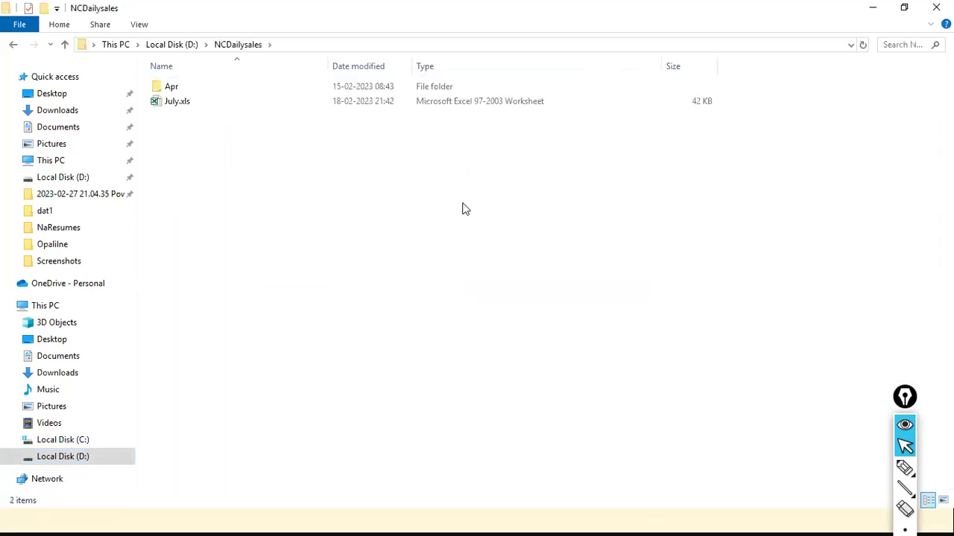
pyautogui.click(322, 44)
pyautogui.rightClick(222, 45)
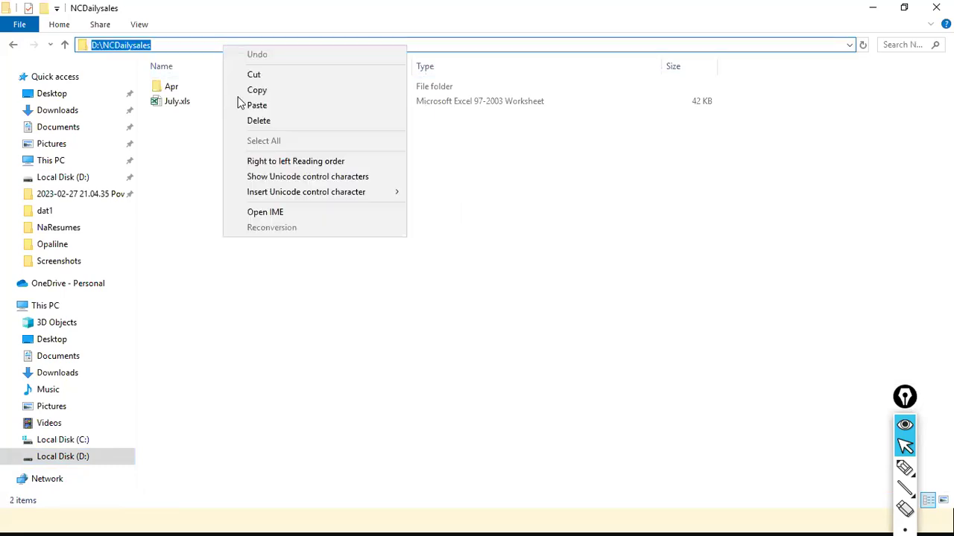
pyautogui.click(238, 96)
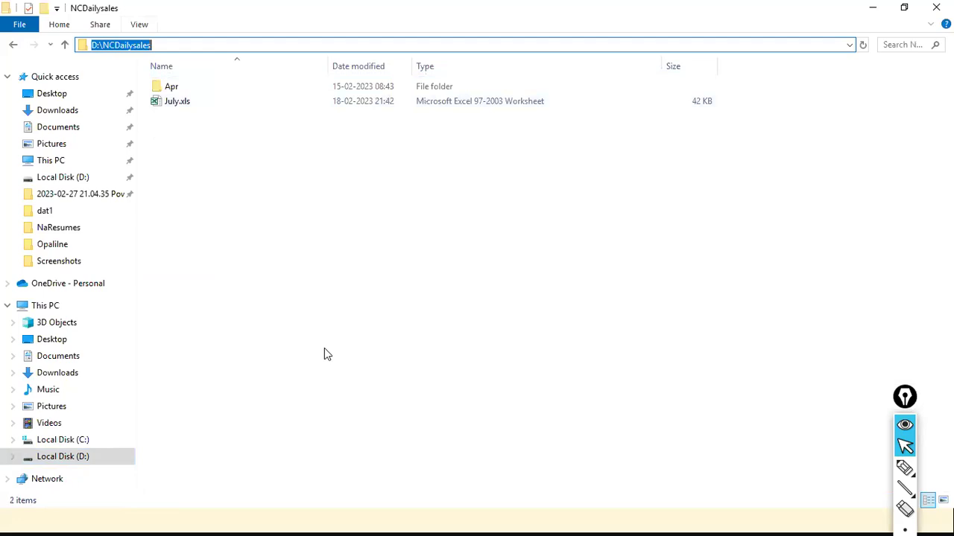
pyautogui.hotkey('alt', 'Tab')
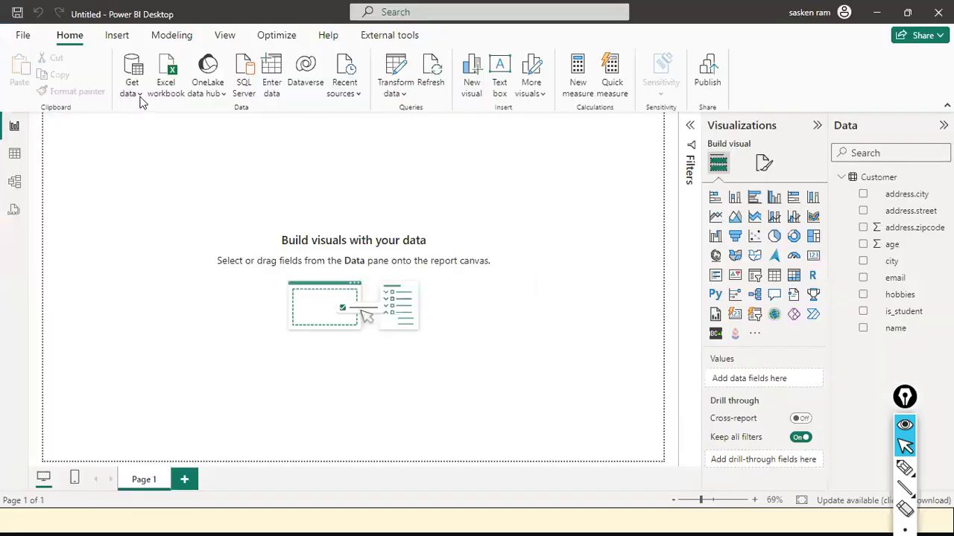
pyautogui.click(138, 95)
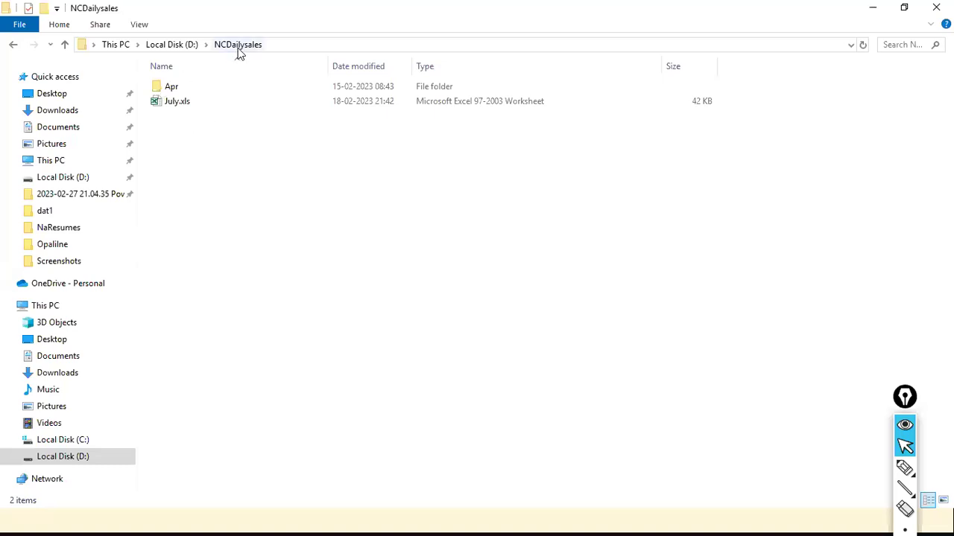
# - Switch to File Explorer and examine the contents of the Apr subfolder inside NCDailysales
pyautogui.doubleClick(158, 89)
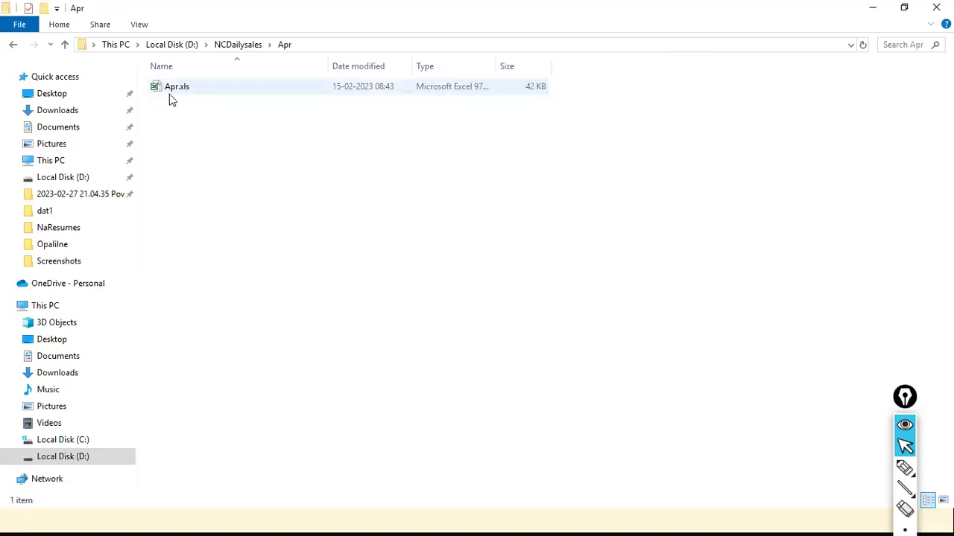
pyautogui.click(238, 46)
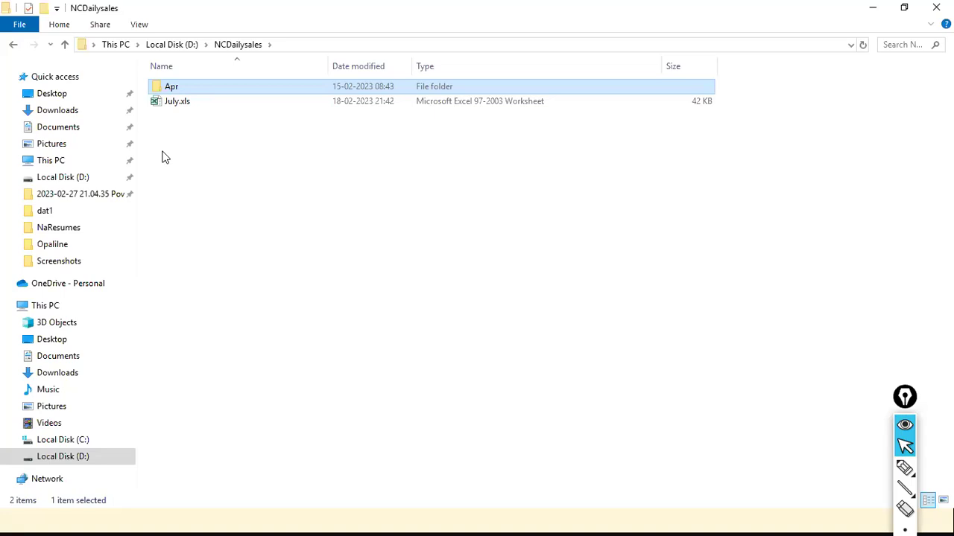
pyautogui.doubleClick(170, 87)
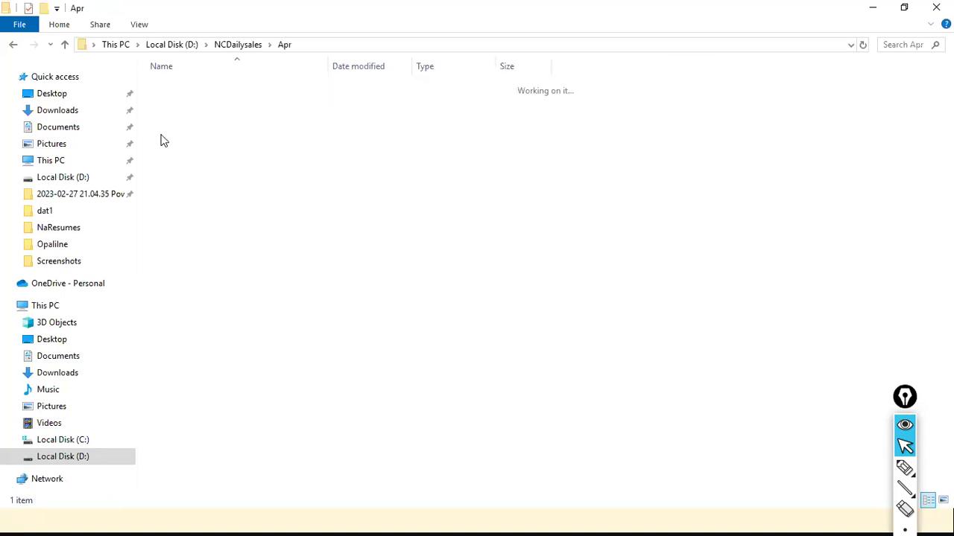
pyautogui.click(250, 46)
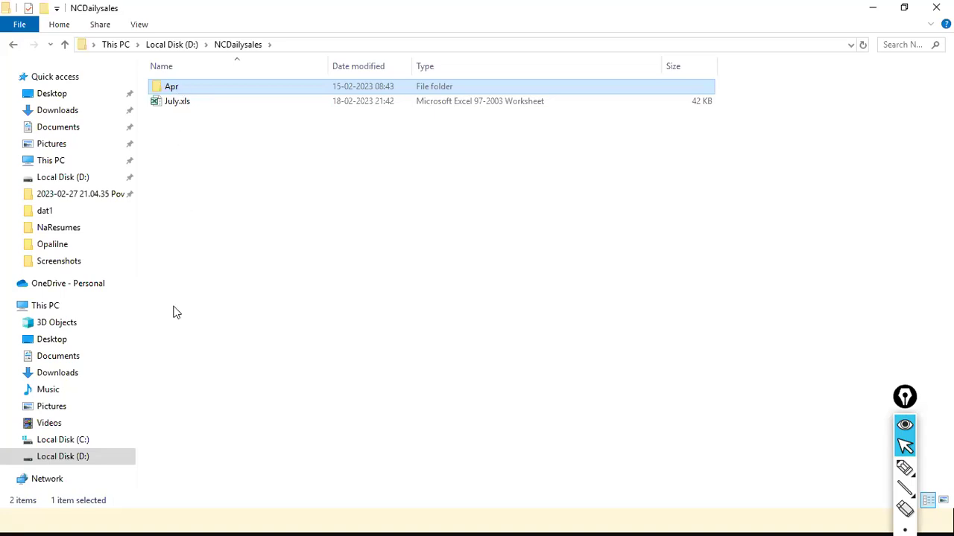
pyautogui.click(170, 88)
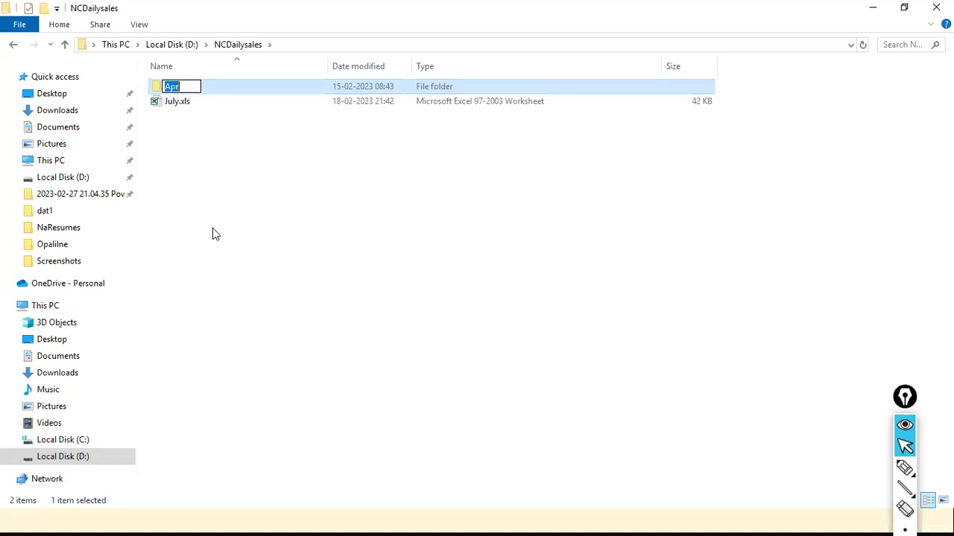
# - Switch to Power BI Desktop, choose Folder as the data source and enter D:\NCDailysales as the folder path
pyautogui.hotkey('alt', 'Tab')
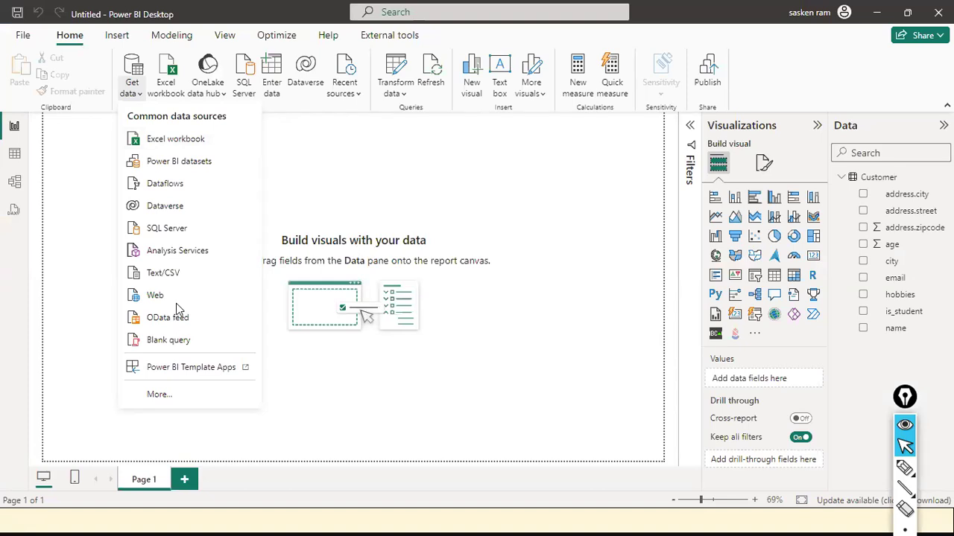
pyautogui.click(159, 395)
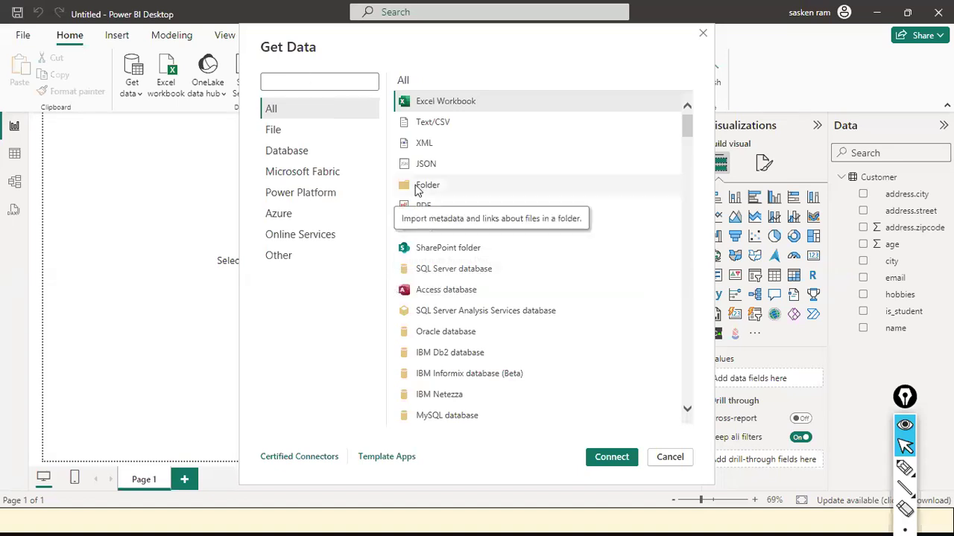
pyautogui.click(444, 192)
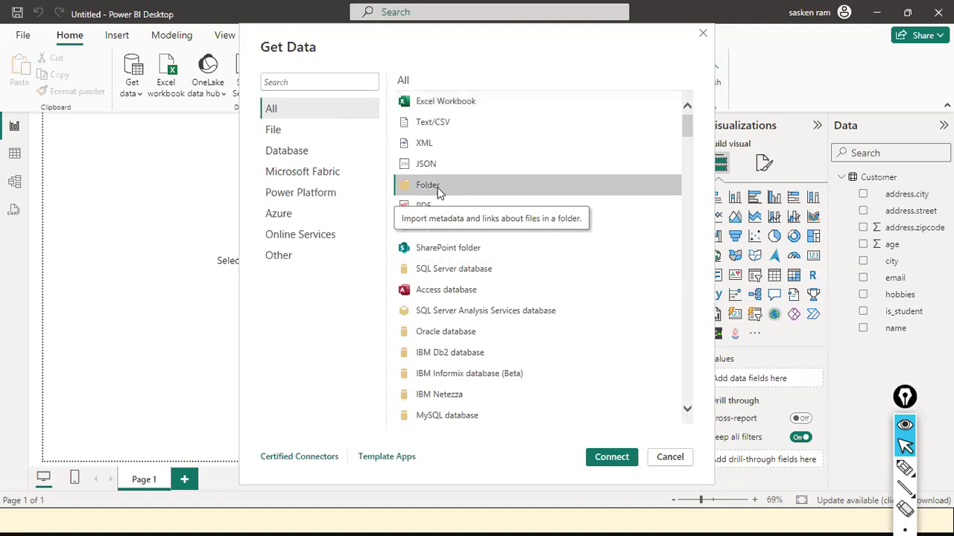
pyautogui.doubleClick(438, 191)
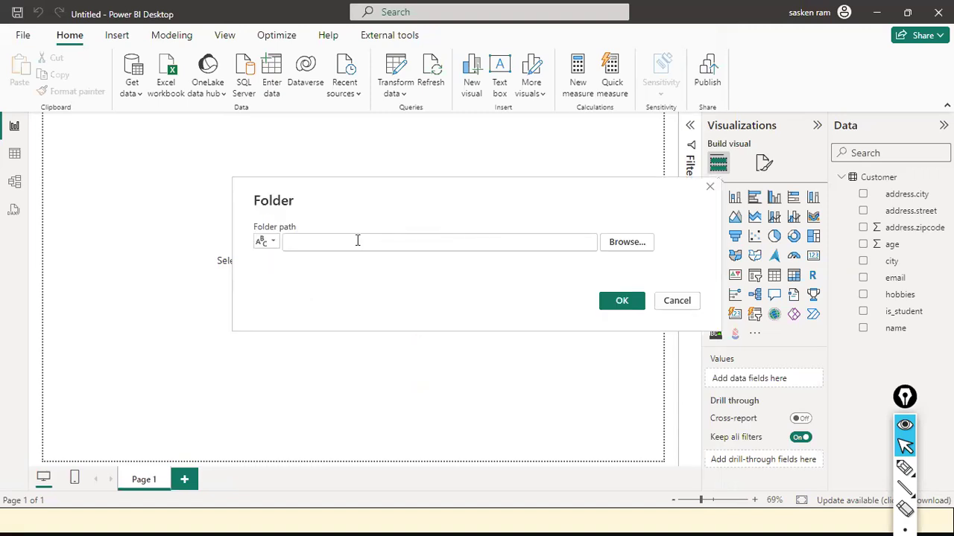
pyautogui.hotkey('ctrl', 'v')
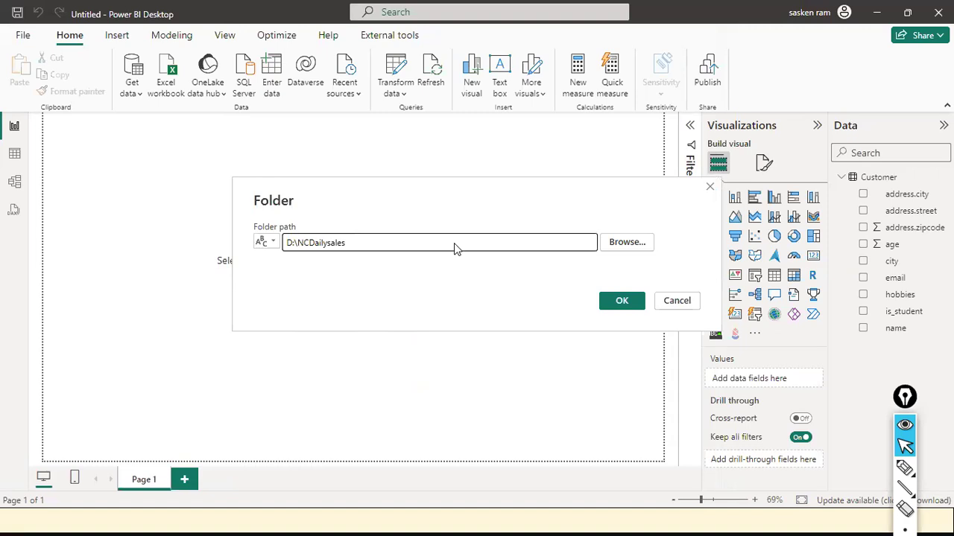
# - Switch to File Explorer, reopen the NCDailysales folder from Local Disk (D:) and copy its path again
pyautogui.hotkey('alt', 'Tab')
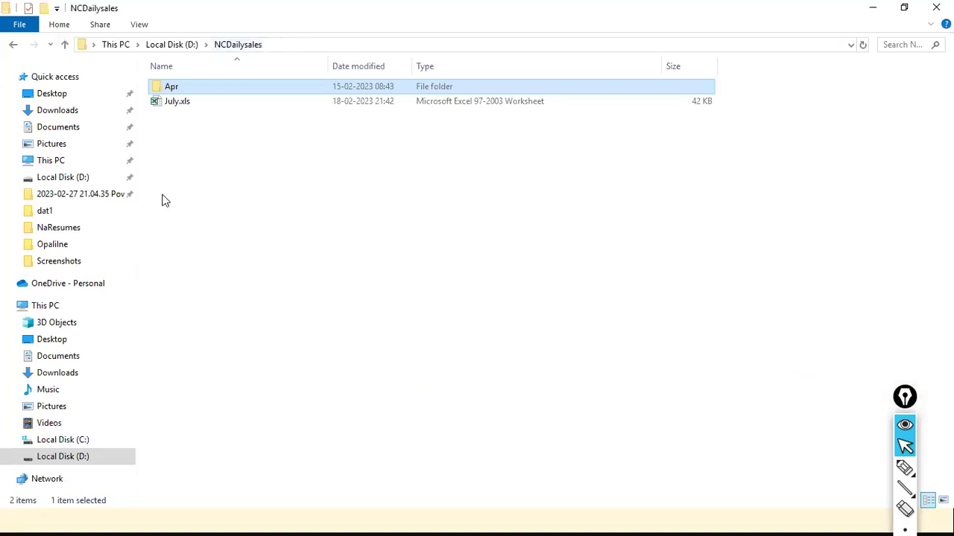
pyautogui.hotkey('alt', 'd')
pyautogui.click(69, 451)
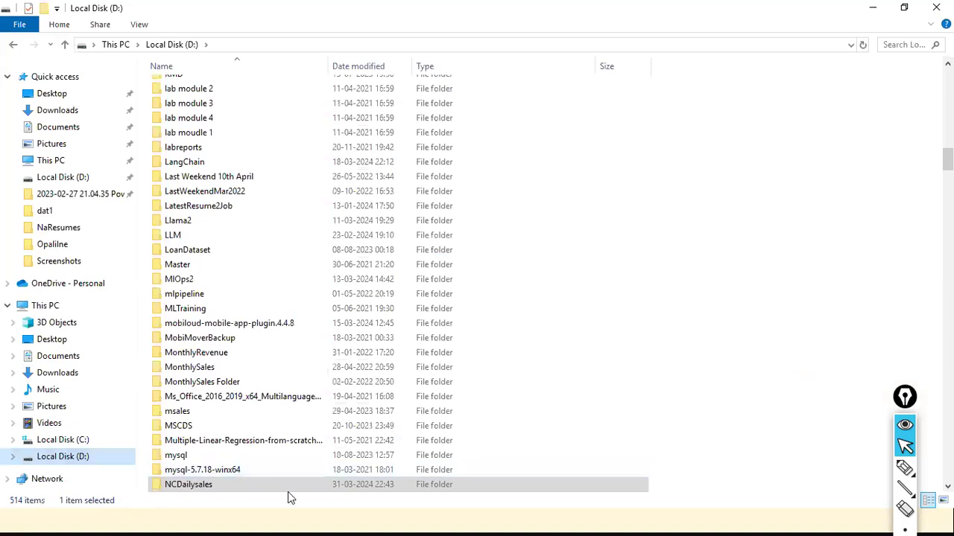
pyautogui.doubleClick(165, 485)
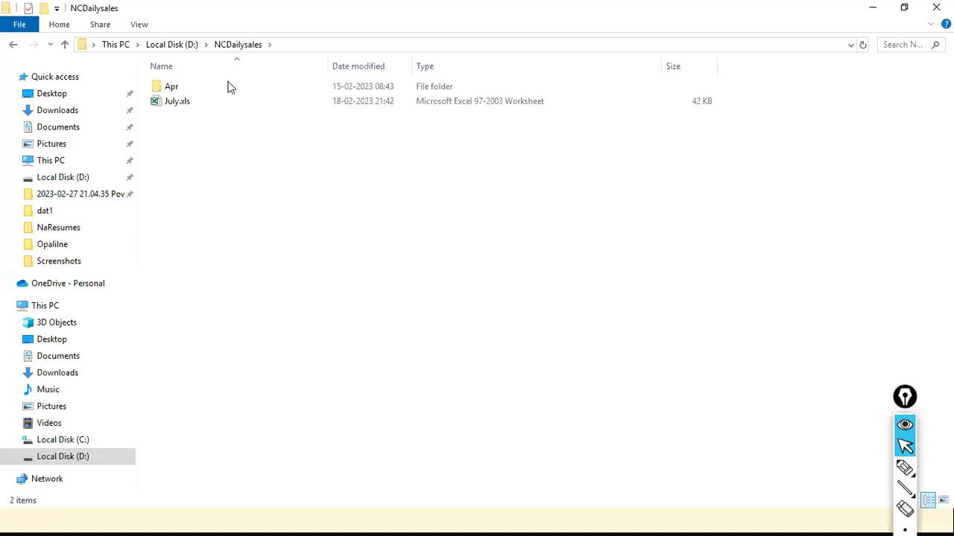
pyautogui.click(290, 44)
pyautogui.rightClick(287, 43)
pyautogui.click(305, 83)
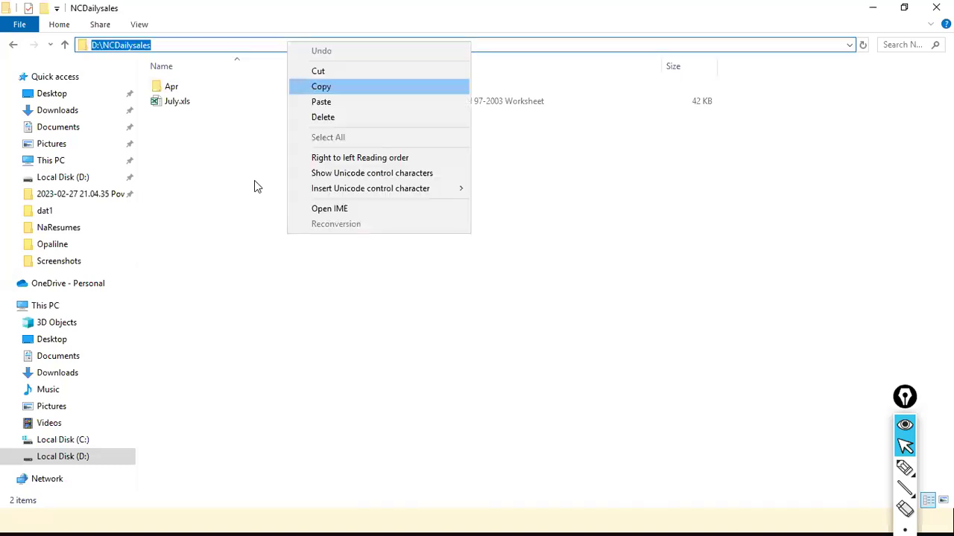
pyautogui.click(255, 181)
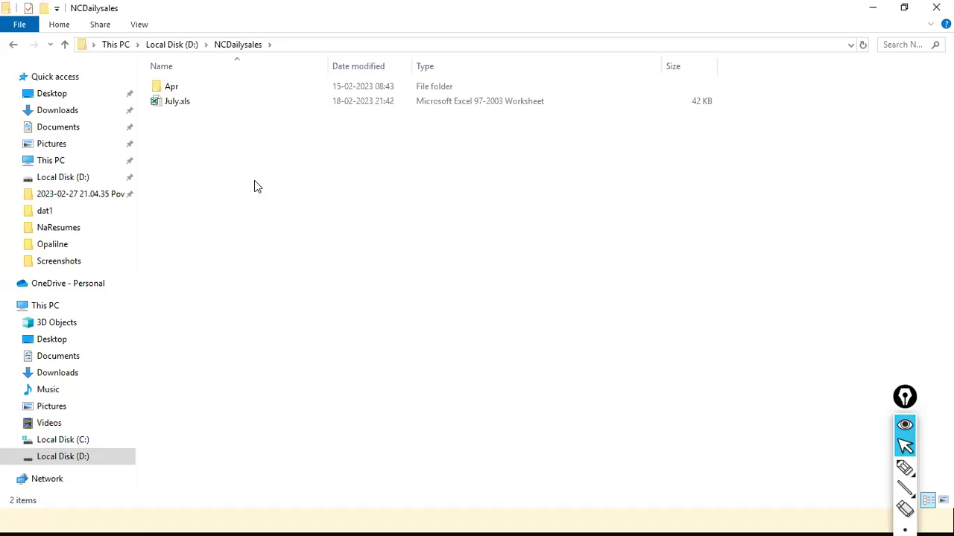
# - Switch back to Power BI Desktop, paste D:\NCDailysales as the folder path and confirm the folder connection
pyautogui.hotkey('alt', 'Tab')
pyautogui.click(341, 242)
pyautogui.hotkey('ctrl', 'v')
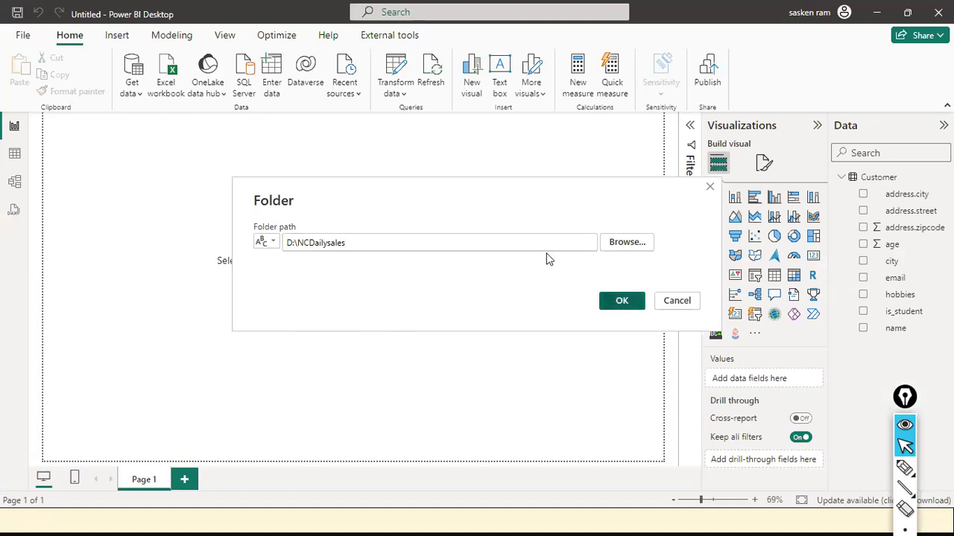
pyautogui.press('Return')
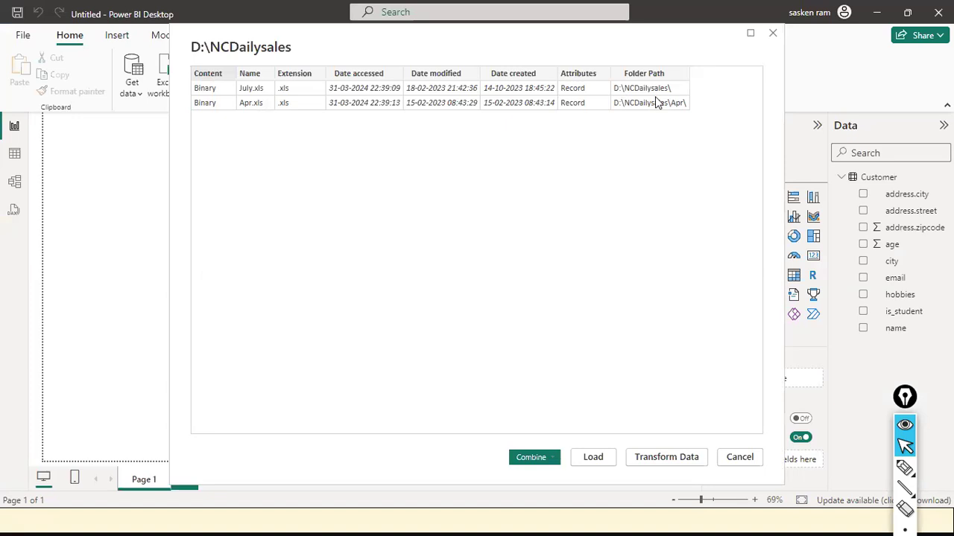
# - Mark the names and folder paths of July.xls and Apr.xls with red pen strokes in the preview, and clear the marks
pyautogui.click(905, 468)
pyautogui.moveTo(671, 77)
pyautogui.mouseDown()
pyautogui.moveTo(617, 91)
pyautogui.moveTo(680, 74)
pyautogui.mouseUp()
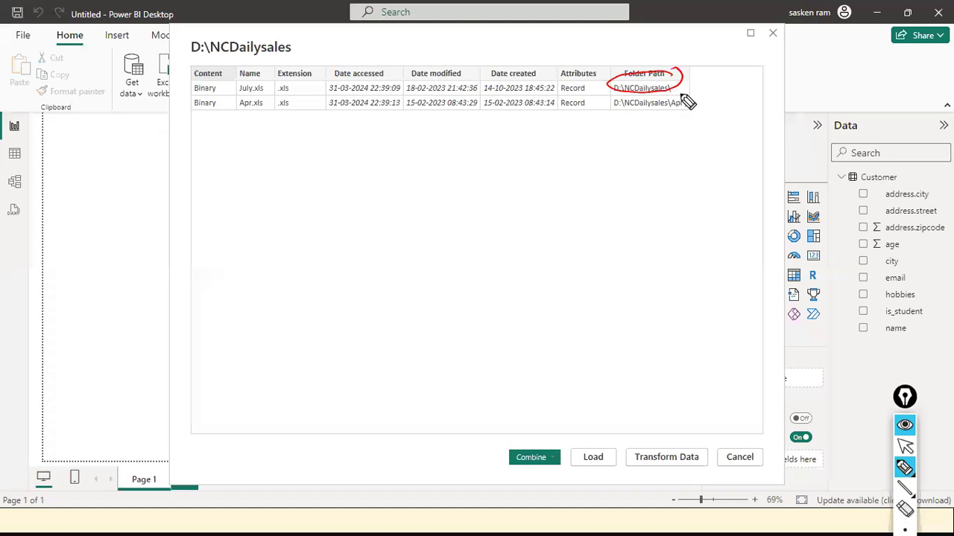
pyautogui.moveTo(264, 79)
pyautogui.mouseDown()
pyautogui.moveTo(233, 85)
pyautogui.moveTo(246, 95)
pyautogui.moveTo(265, 82)
pyautogui.mouseUp()
pyautogui.moveTo(683, 77)
pyautogui.mouseDown()
pyautogui.moveTo(705, 64)
pyautogui.moveTo(699, 77)
pyautogui.mouseUp()
pyautogui.moveTo(682, 84)
pyautogui.mouseDown()
pyautogui.moveTo(704, 96)
pyautogui.moveTo(688, 105)
pyautogui.mouseUp()
pyautogui.moveTo(694, 98); pyautogui.dragTo(697, 107)
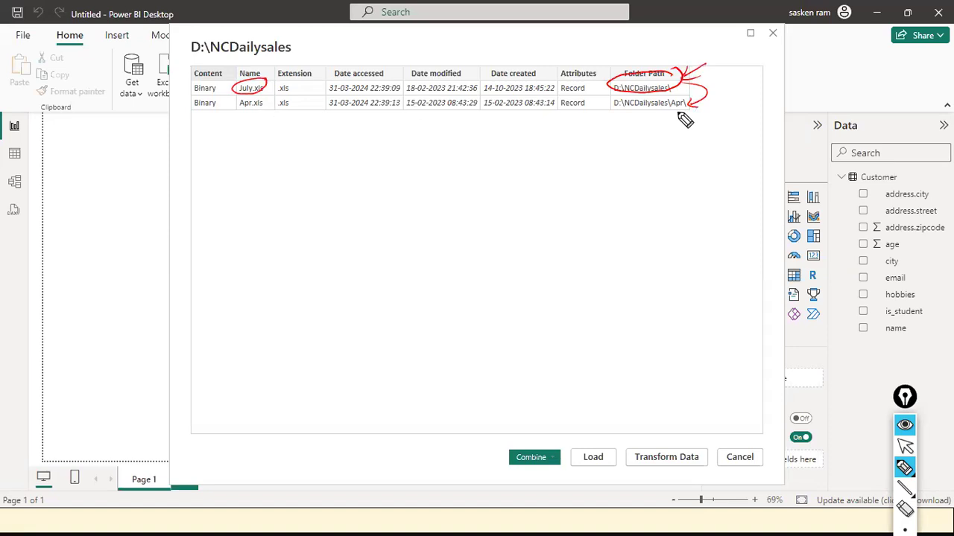
pyautogui.moveTo(253, 101); pyautogui.dragTo(273, 120)
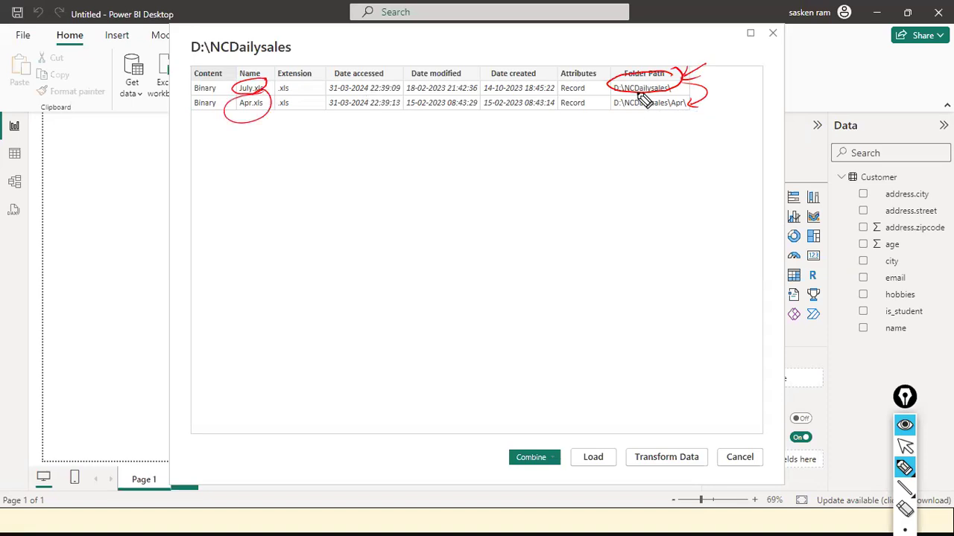
pyautogui.moveTo(605, 75); pyautogui.dragTo(686, 34)
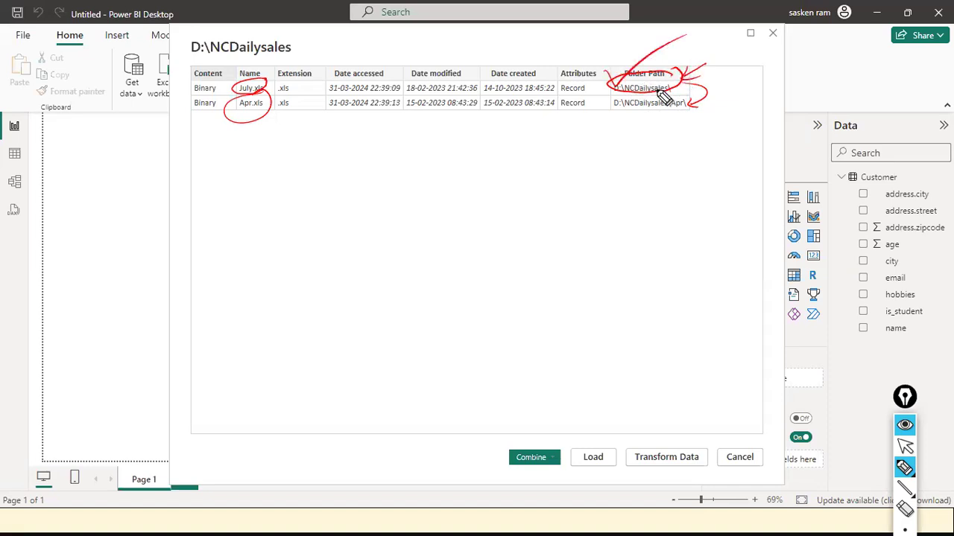
pyautogui.moveTo(608, 72); pyautogui.dragTo(678, 41)
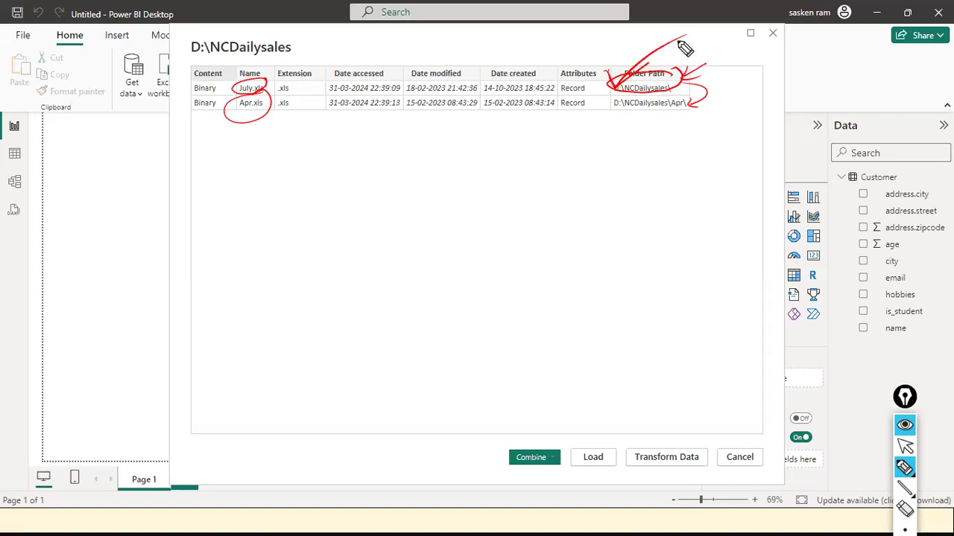
pyautogui.moveTo(691, 107); pyautogui.dragTo(723, 94)
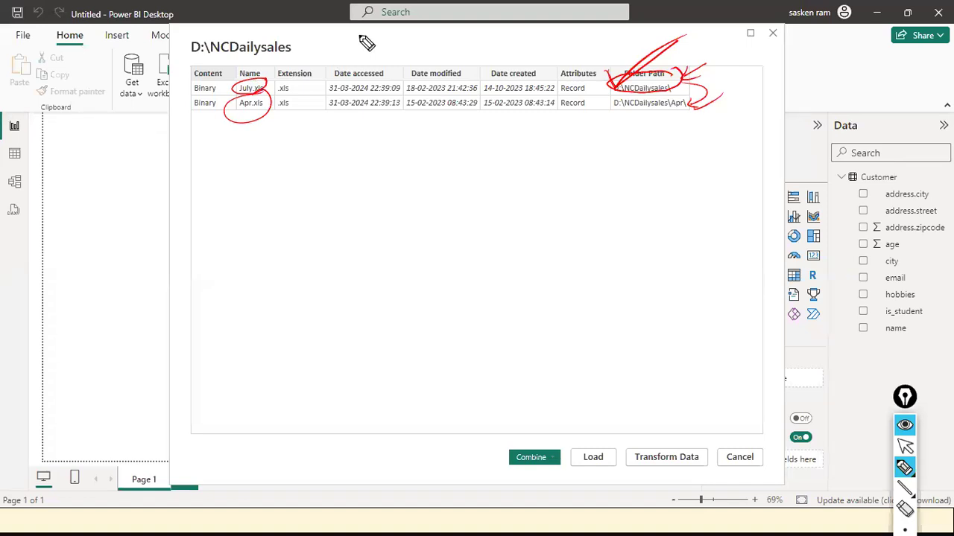
pyautogui.press('Escape')
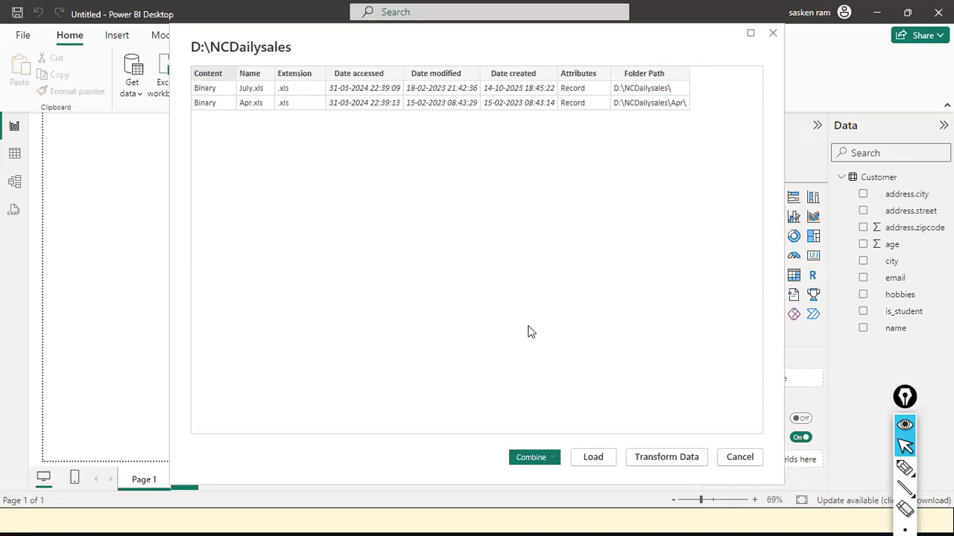
# - Draw red arrows pointing to the Combine, Load and Transform Data options of the folder preview, and clear them
pyautogui.hotkey('ctrl', 'shift', 'F9')
pyautogui.moveTo(528, 281); pyautogui.dragTo(542, 449)
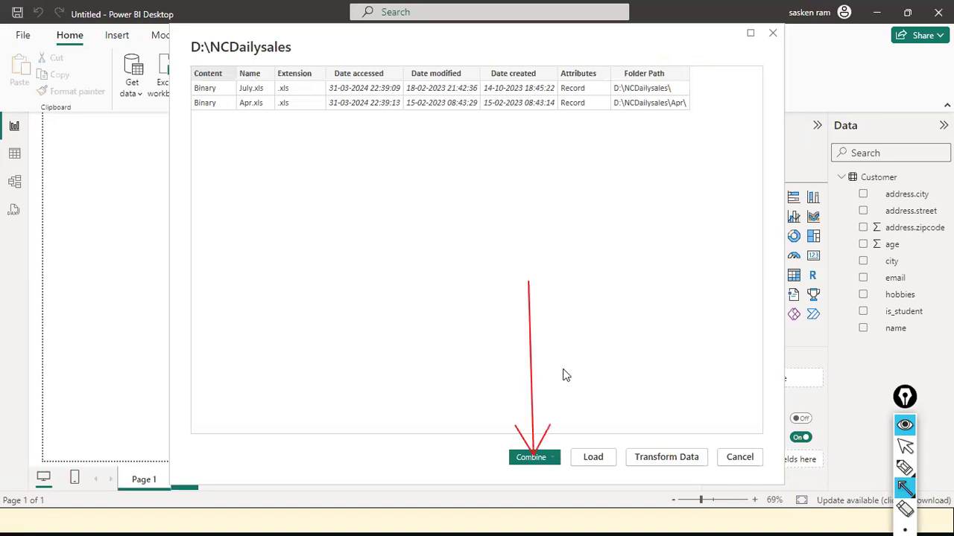
pyautogui.moveTo(579, 308); pyautogui.dragTo(596, 441)
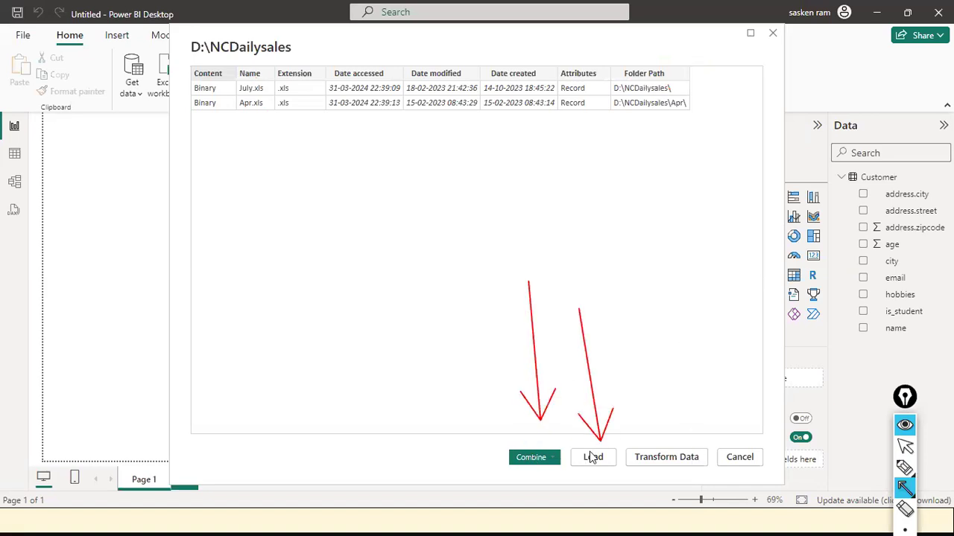
pyautogui.moveTo(683, 343); pyautogui.dragTo(693, 449)
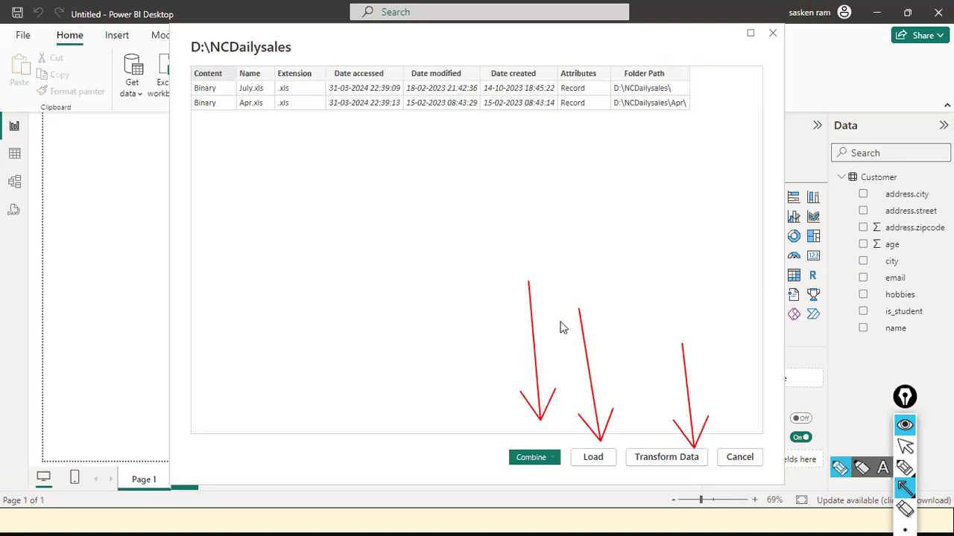
pyautogui.press('Escape')
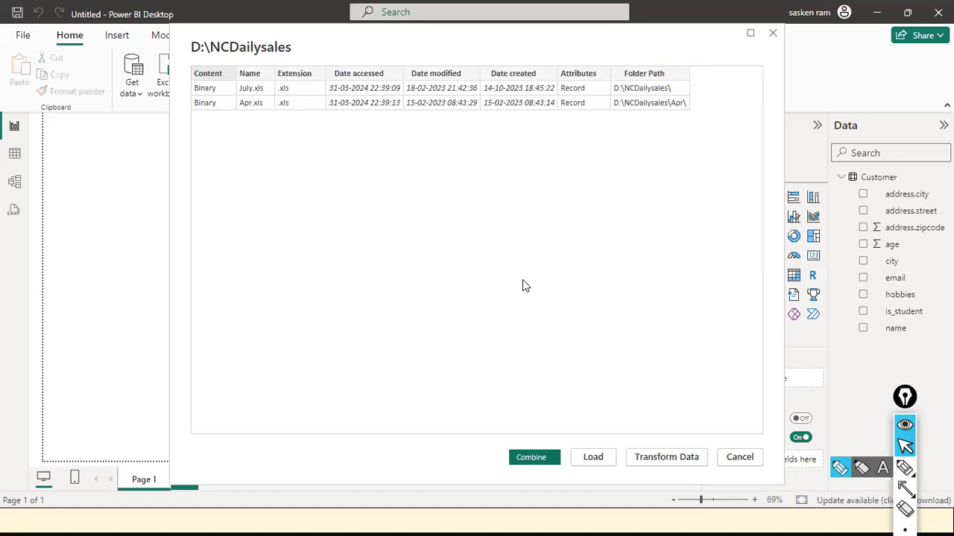
# - Show the available Combine options for the folder's files and close the list without choosing one
pyautogui.click(554, 458)
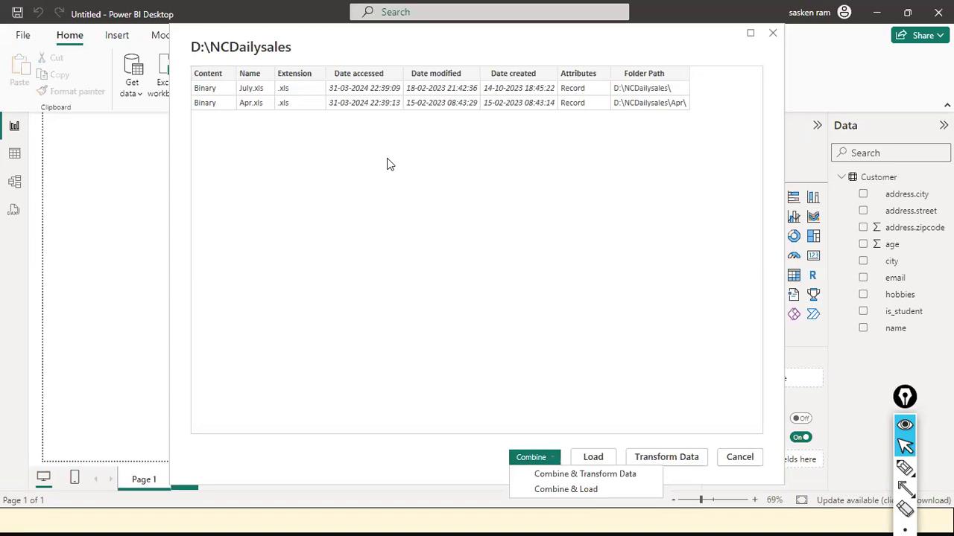
pyautogui.click(485, 266)
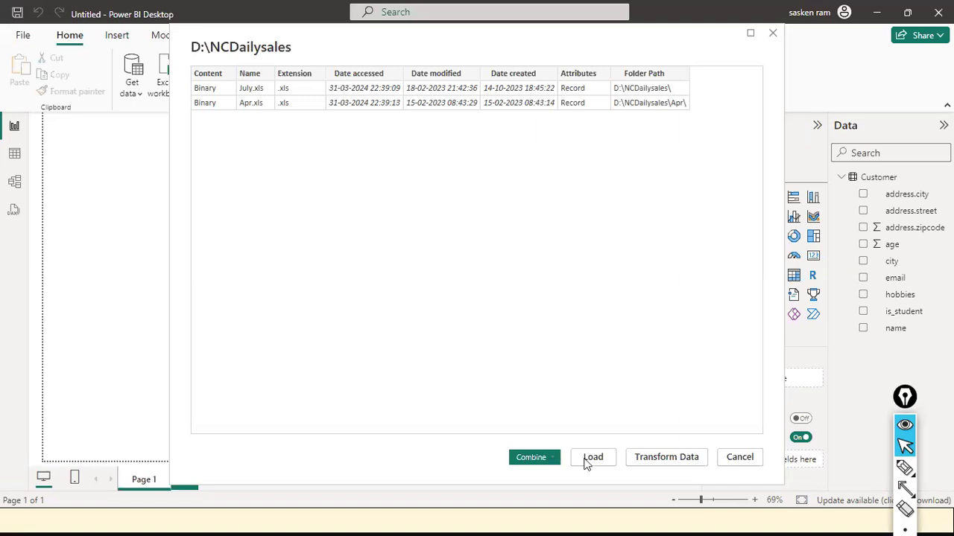
# - Load the D:\NCDailysales file list into the model and review the fields and rows of the NCDailysales table
pyautogui.press('Escape')
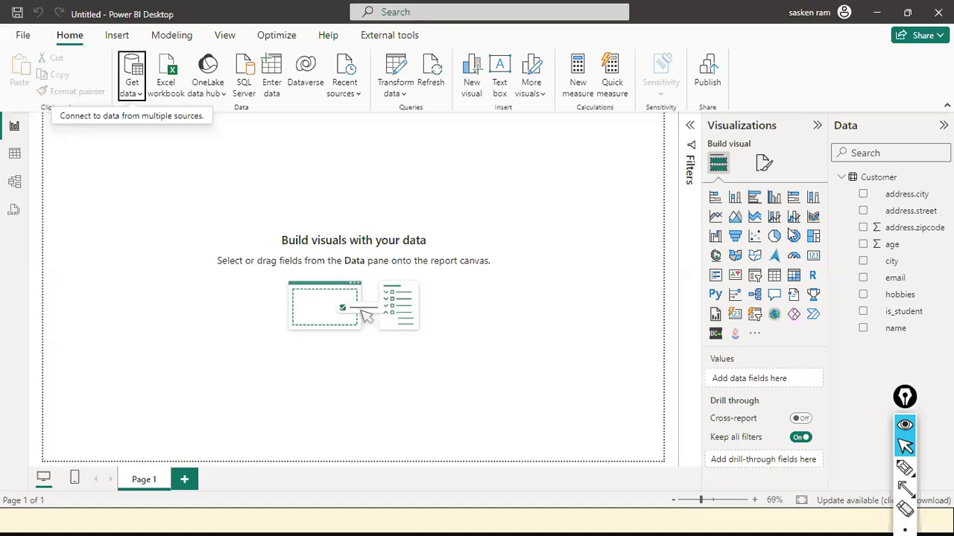
pyautogui.click(841, 179)
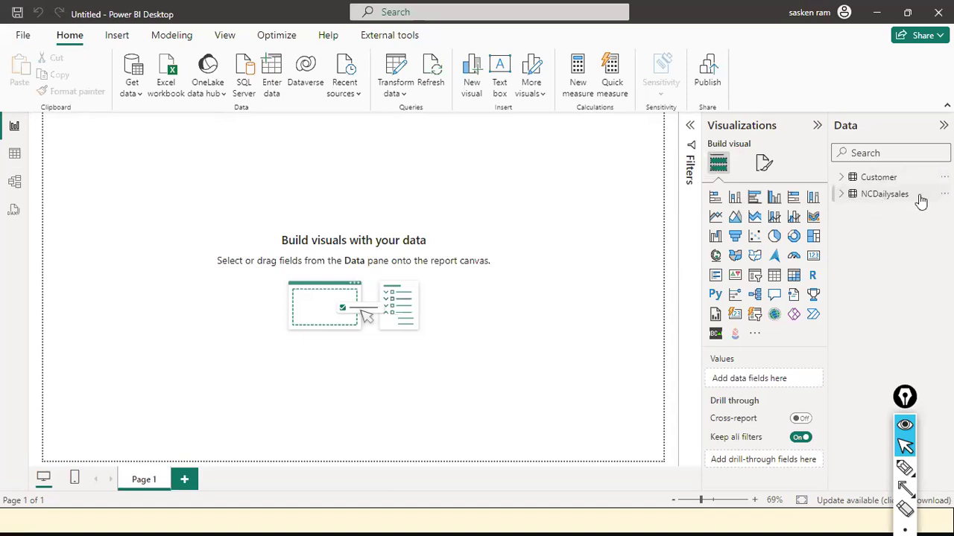
pyautogui.click(843, 195)
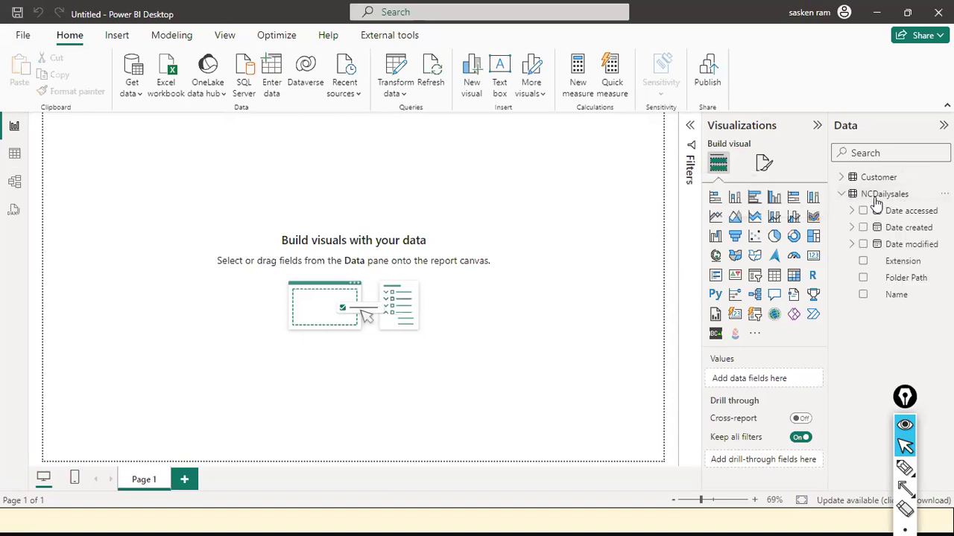
pyautogui.click(14, 156)
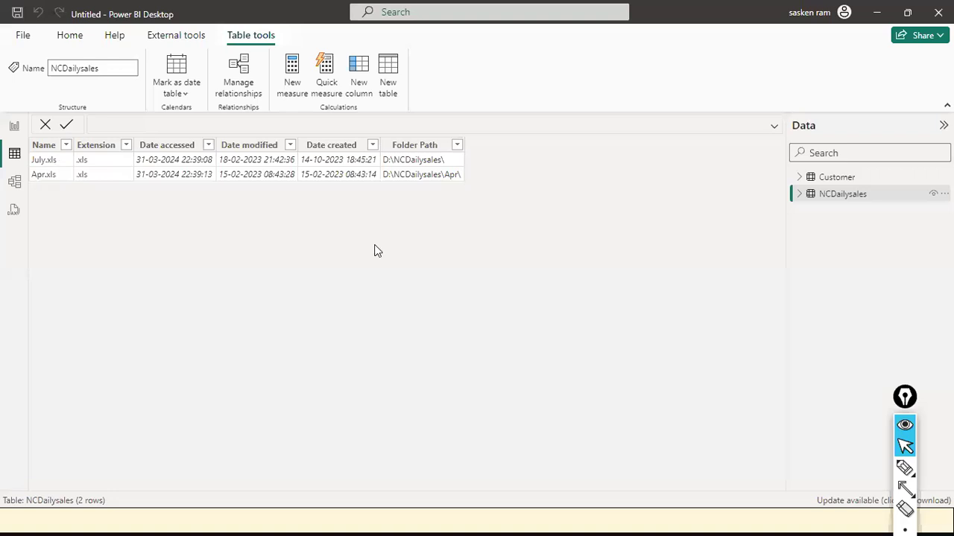
pyautogui.click(13, 128)
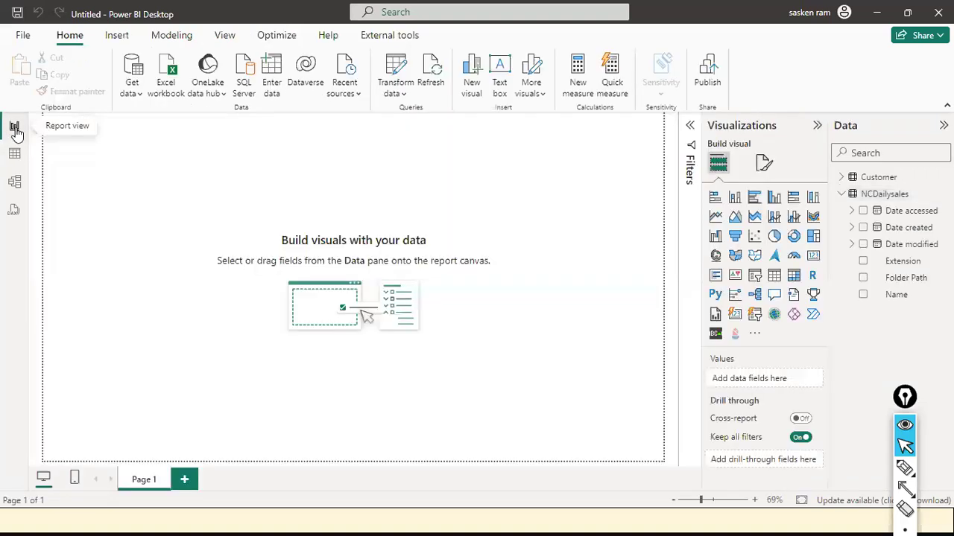
# - Open the data for transformation in a maximized Power Query Editor and look through the NCDailysales columns and the July.xls name cell
pyautogui.click(403, 97)
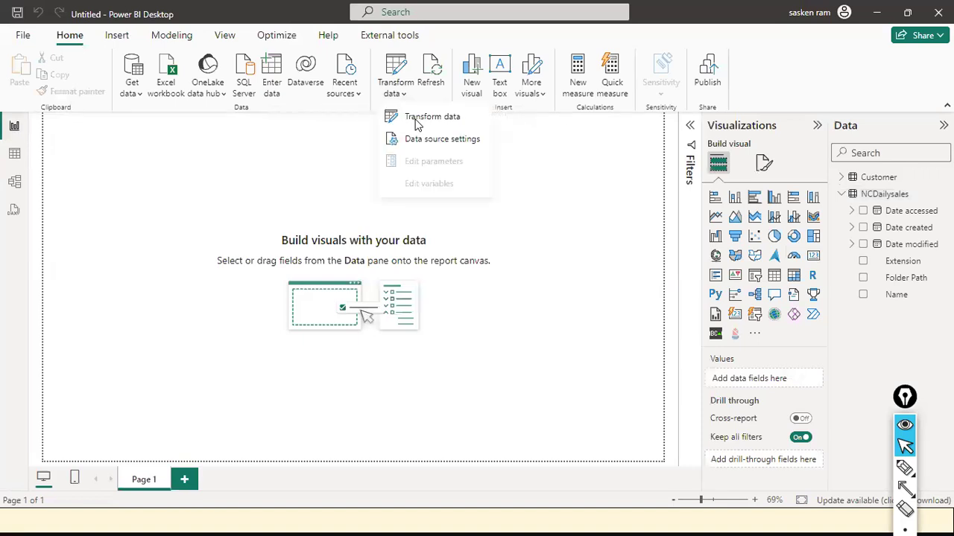
pyautogui.click(416, 119)
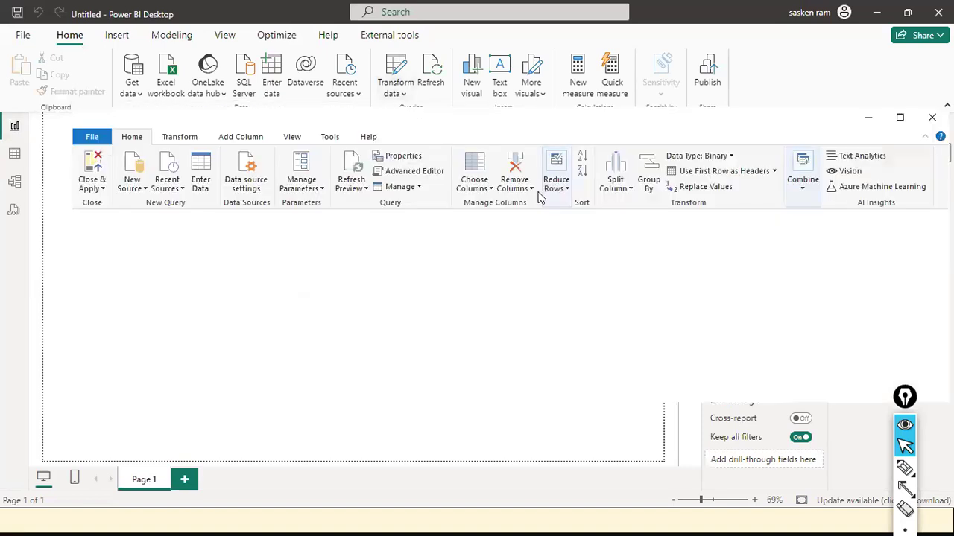
pyautogui.click(903, 122)
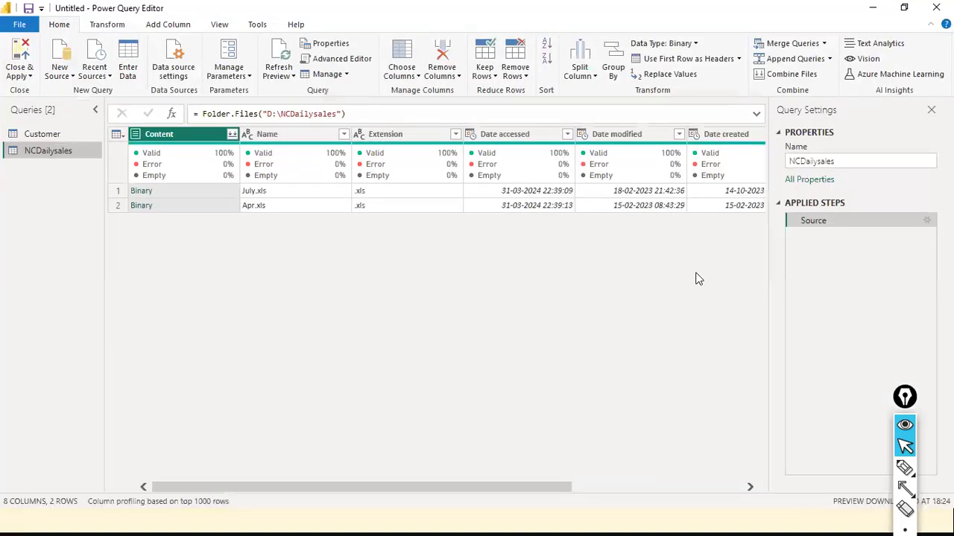
pyautogui.moveTo(415, 477); pyautogui.dragTo(74, 477)
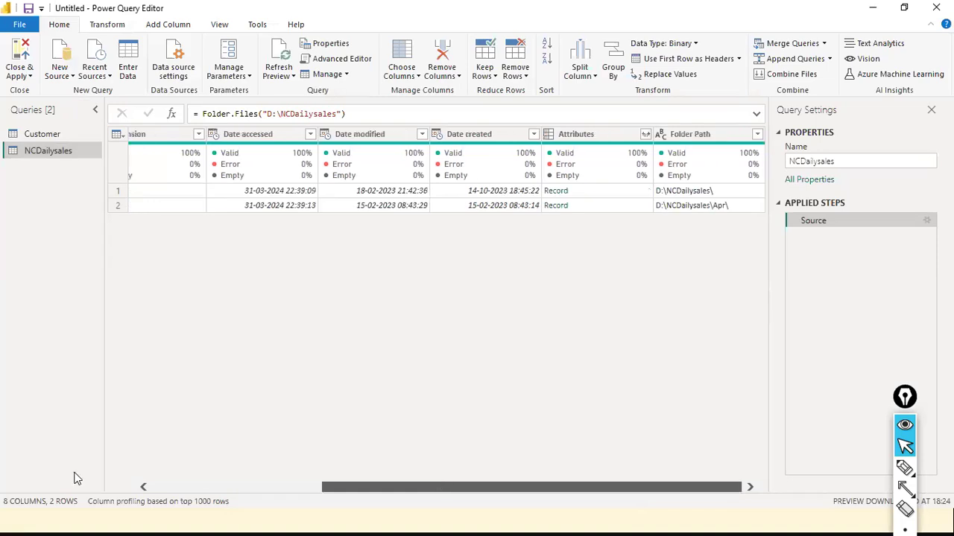
pyautogui.moveTo(667, 345); pyautogui.dragTo(686, 355)
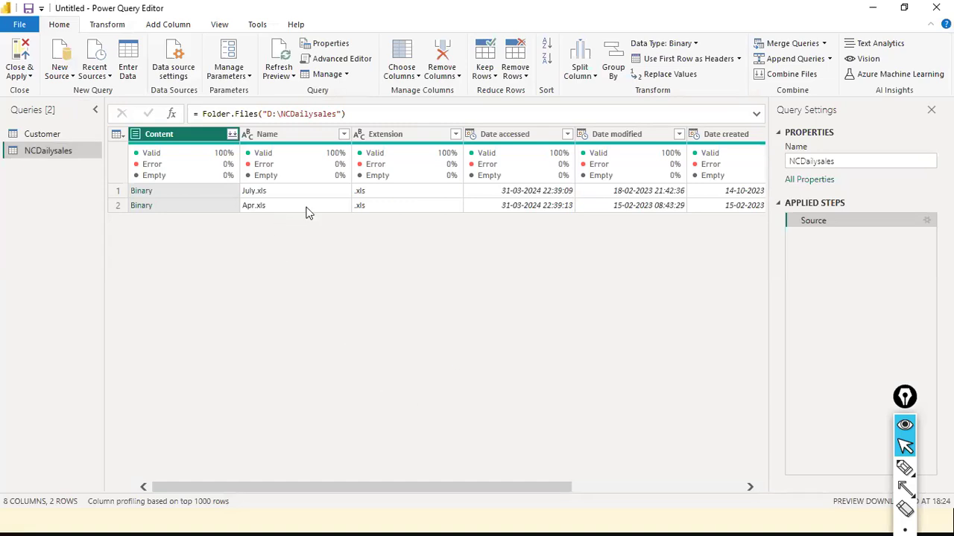
pyautogui.click(327, 195)
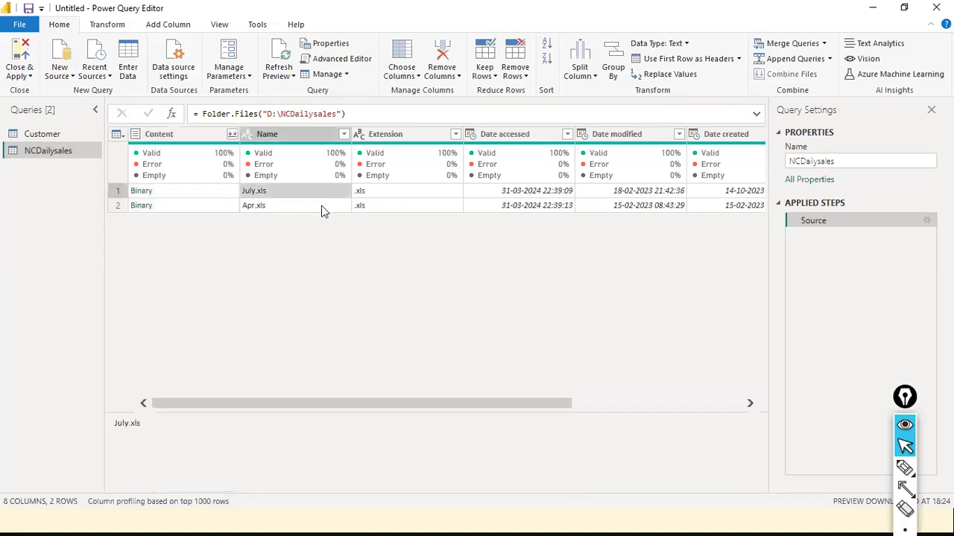
pyautogui.moveTo(341, 405); pyautogui.dragTo(30, 364)
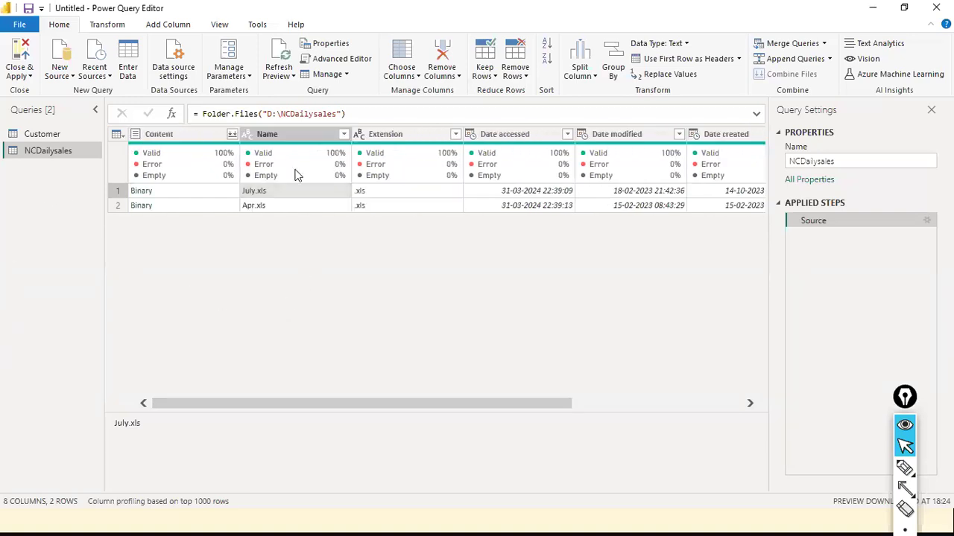
# - Keep only the Name and Content columns of the NCDailysales query by removing all other columns
pyautogui.click(302, 134)
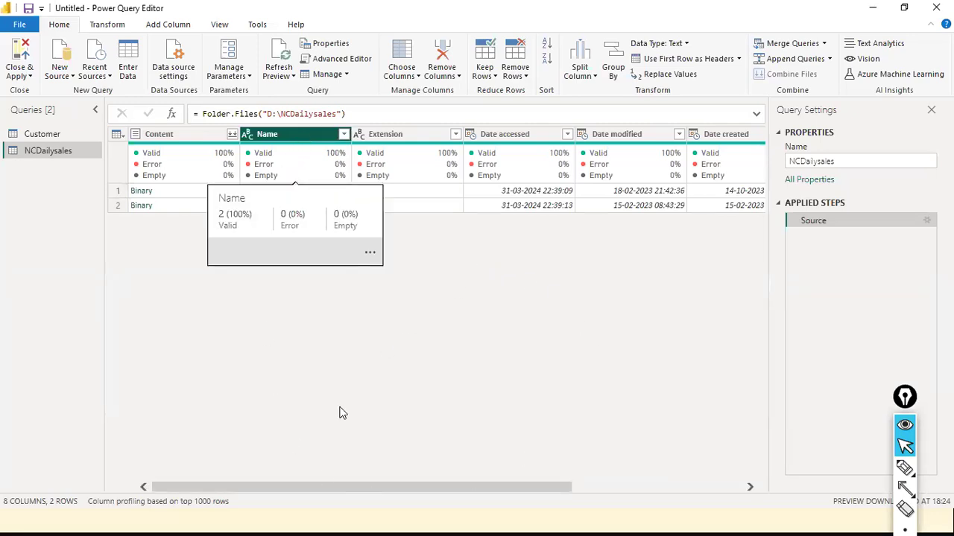
pyautogui.moveTo(552, 486); pyautogui.dragTo(602, 486)
pyautogui.click(710, 138)
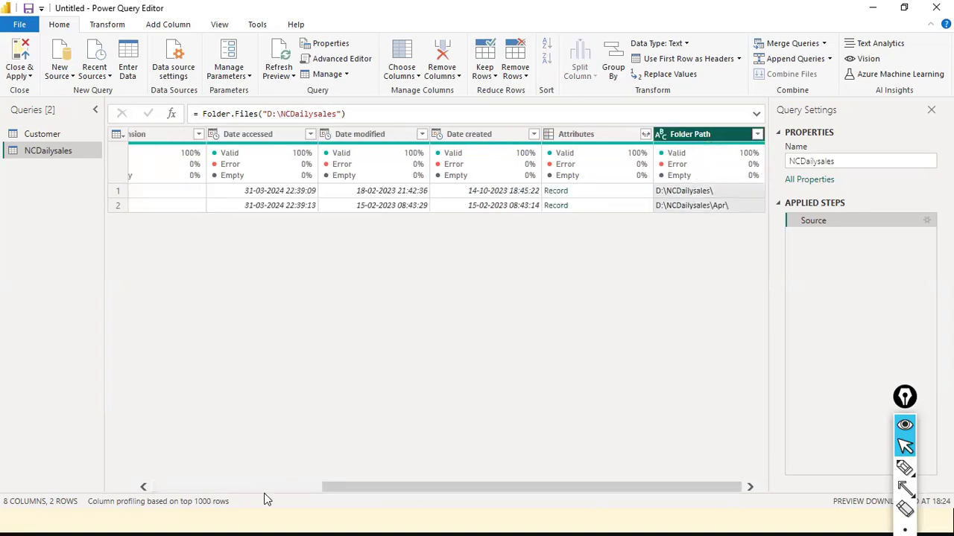
pyautogui.moveTo(351, 488); pyautogui.dragTo(139, 486)
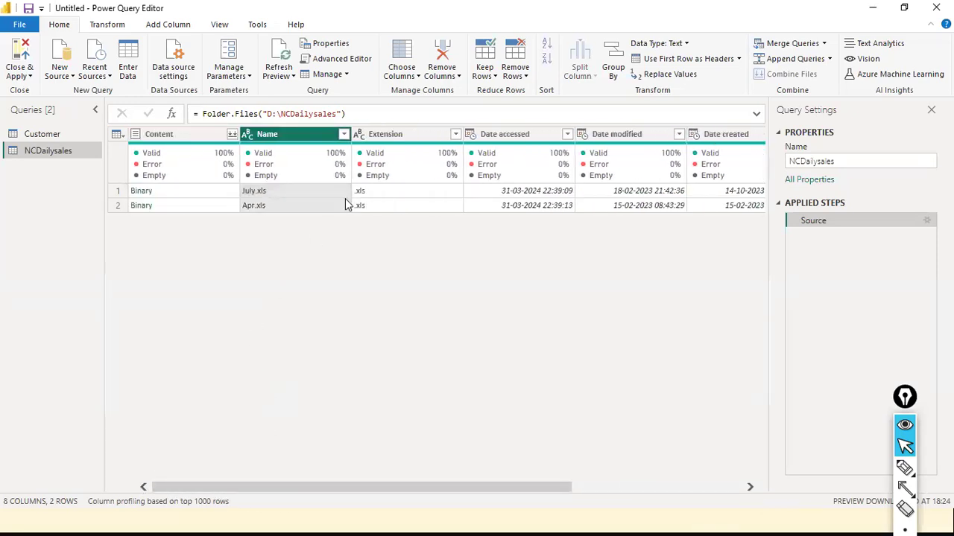
pyautogui.keyDown('ctrl'); pyautogui.click(409, 138); pyautogui.keyUp('ctrl')
pyautogui.keyDown('ctrl'); pyautogui.click(405, 152); pyautogui.keyUp('ctrl')
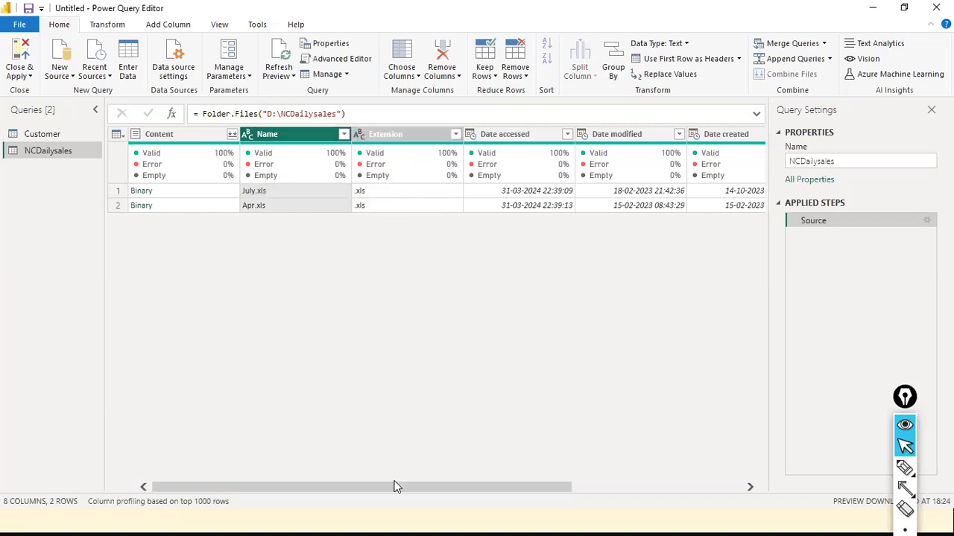
pyautogui.moveTo(409, 488); pyautogui.dragTo(325, 464)
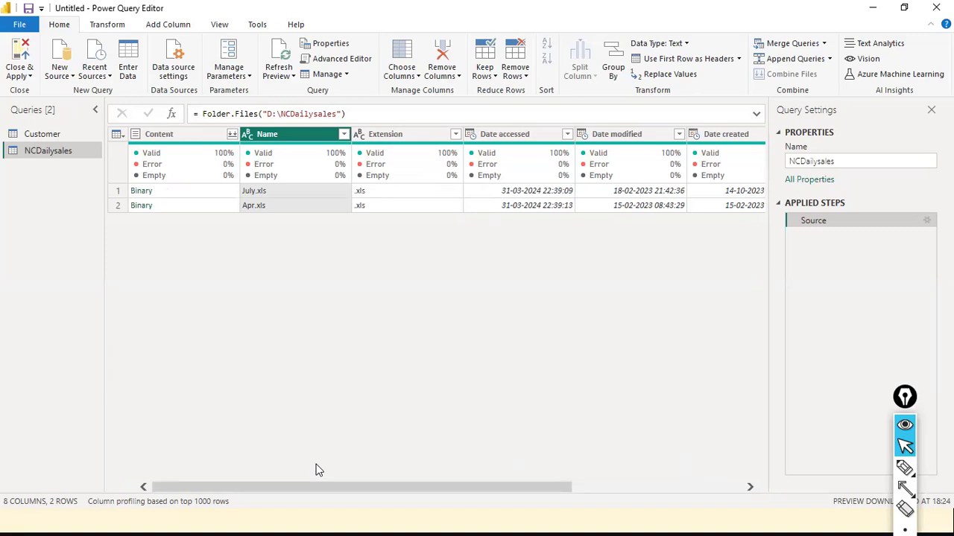
pyautogui.click(186, 134)
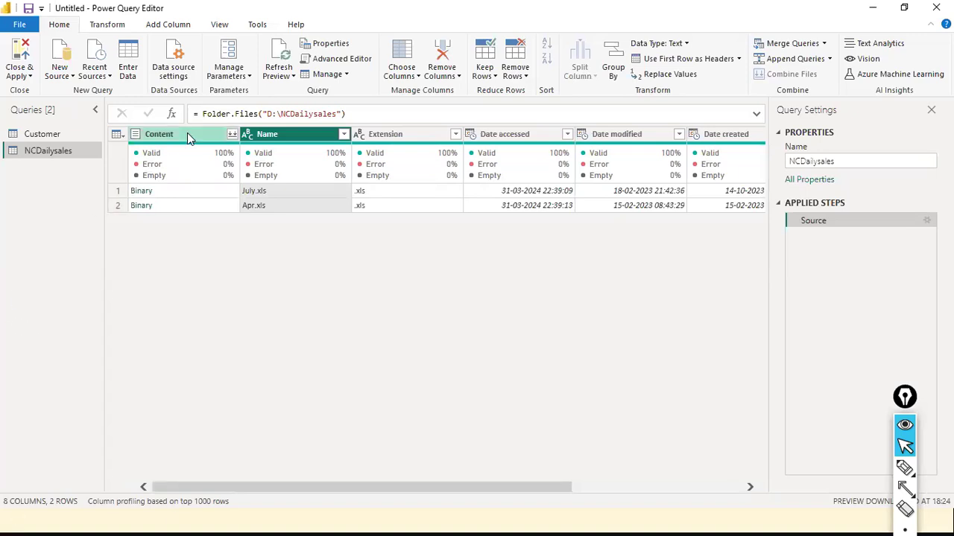
pyautogui.moveTo(419, 488); pyautogui.dragTo(702, 450)
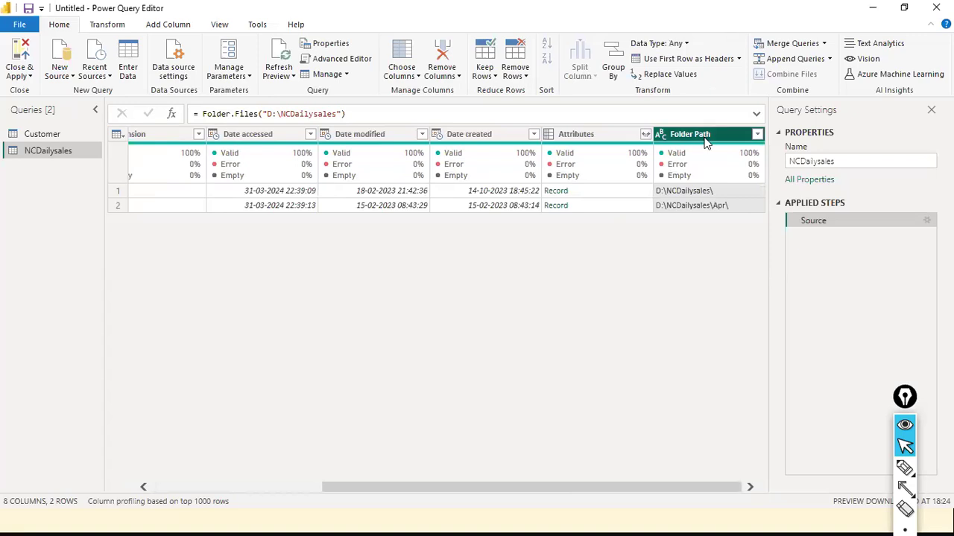
pyautogui.click(291, 487)
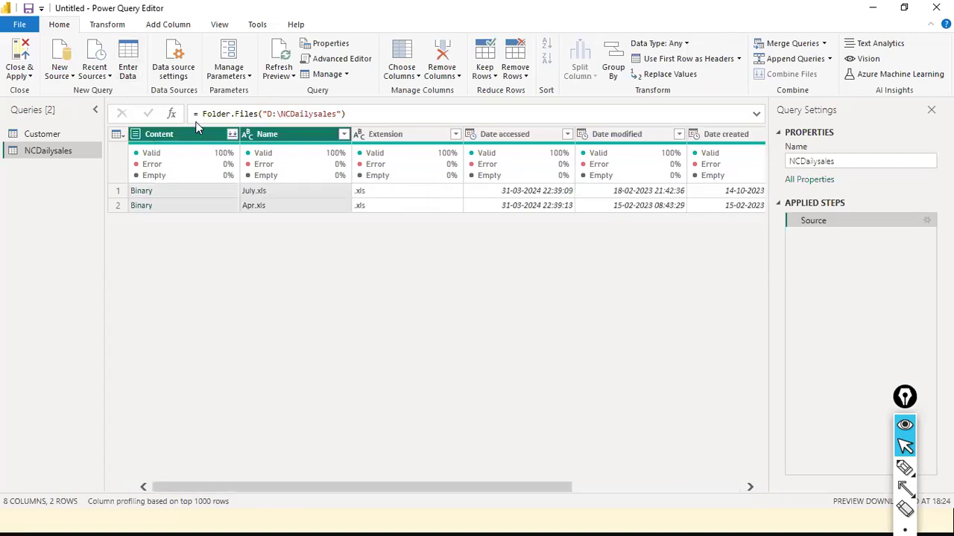
pyautogui.rightClick(305, 129)
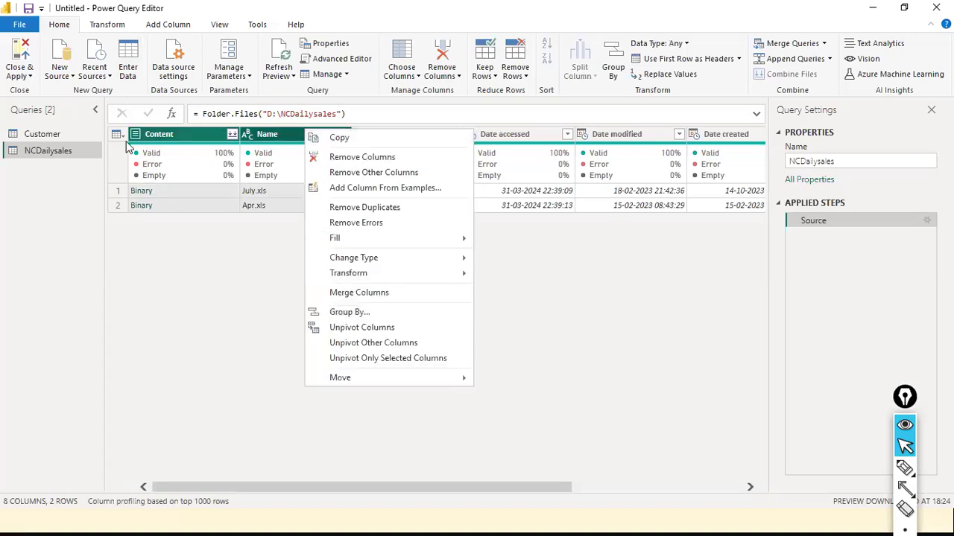
pyautogui.click(171, 290)
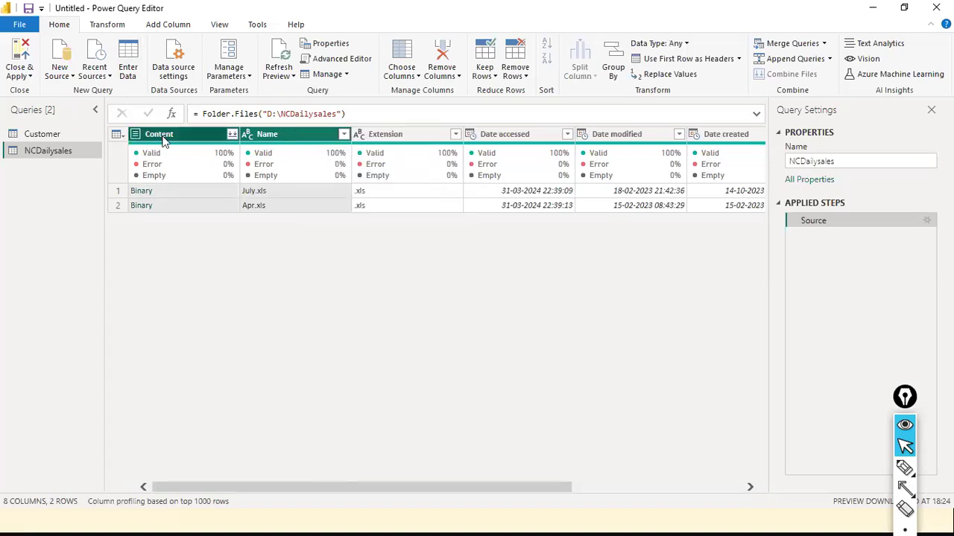
pyautogui.rightClick(309, 141)
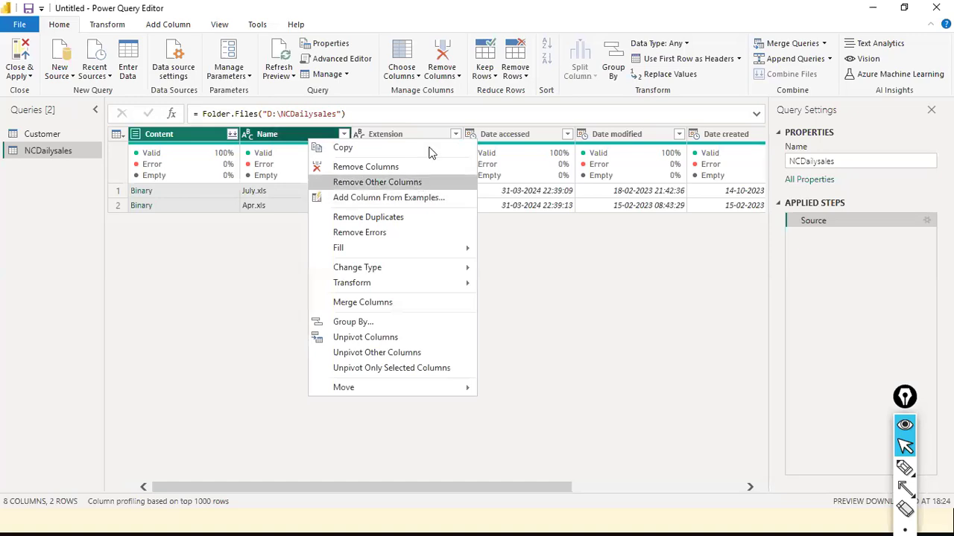
pyautogui.click(374, 185)
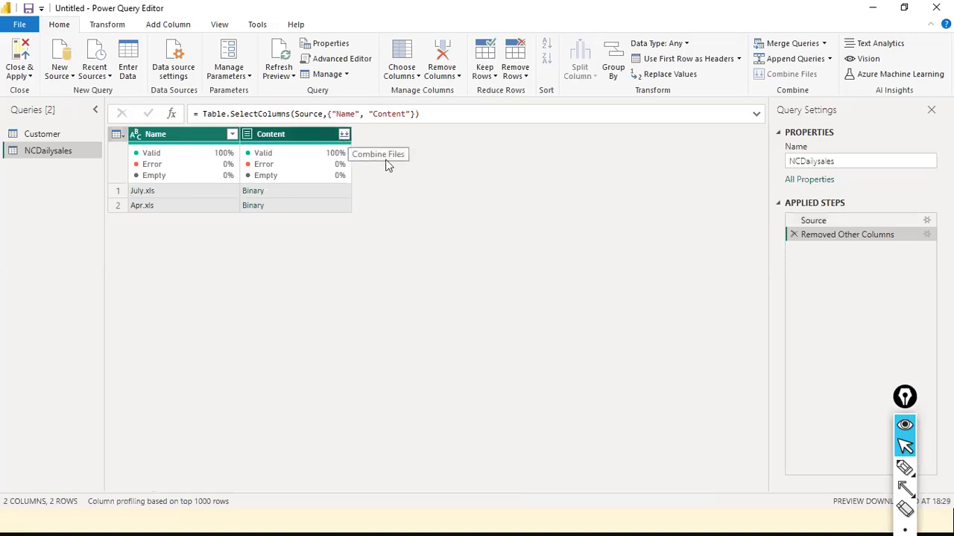
# - Preview the binary content of July.xls and Apr.xls, and start Combine Files on the Content column
pyautogui.click(324, 192)
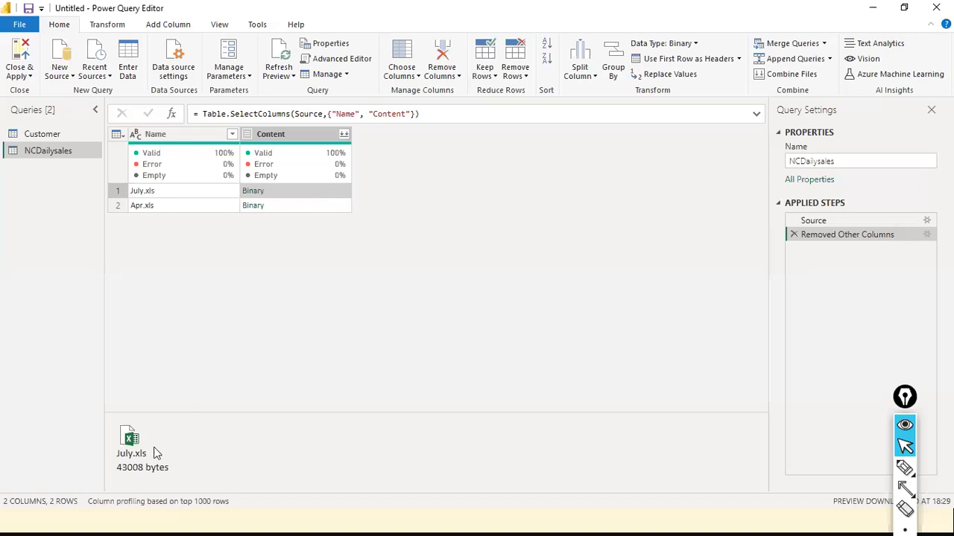
pyautogui.click(328, 206)
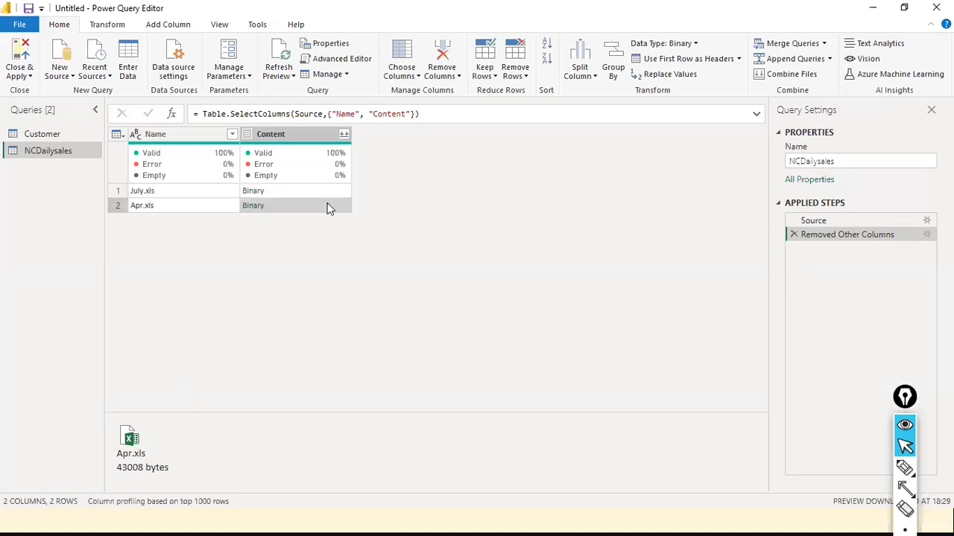
pyautogui.click(331, 193)
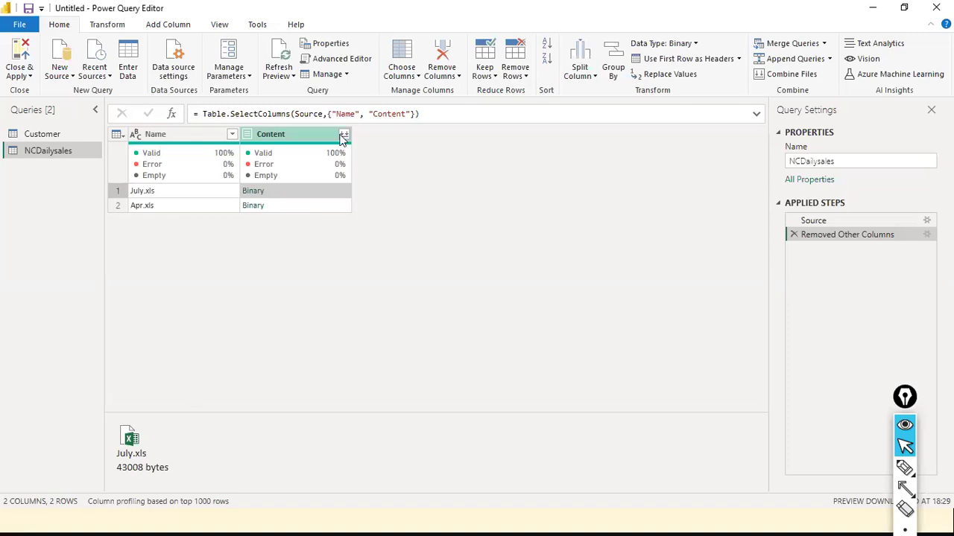
pyautogui.click(344, 136)
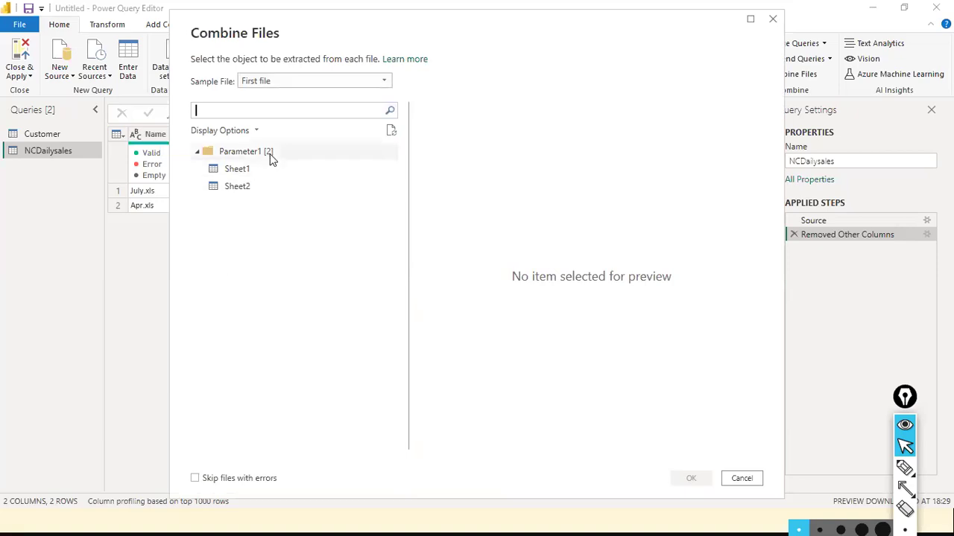
# - Preview the data of Sheet1 and Sheet2 under Parameter1, checking Sheet1 through to its last column
pyautogui.rightClick(272, 156)
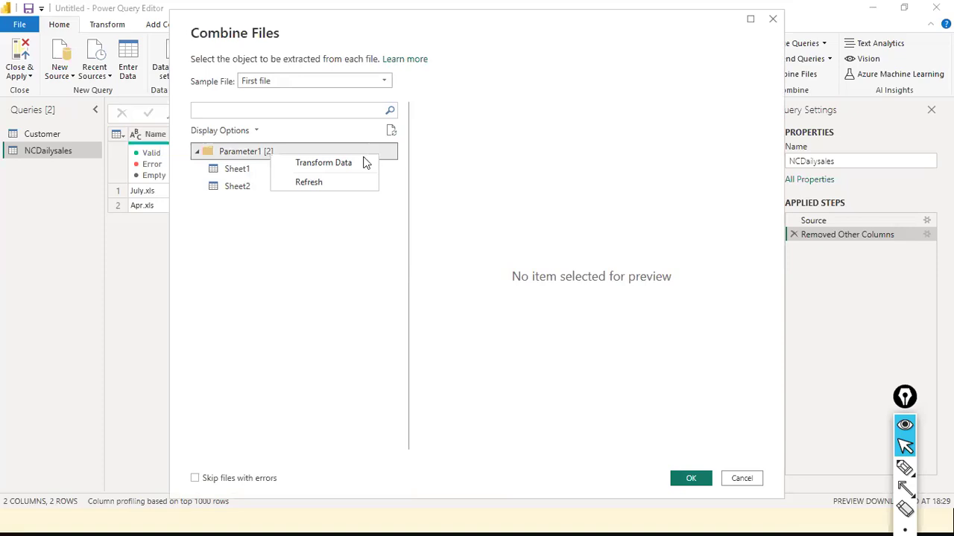
pyautogui.click(273, 181)
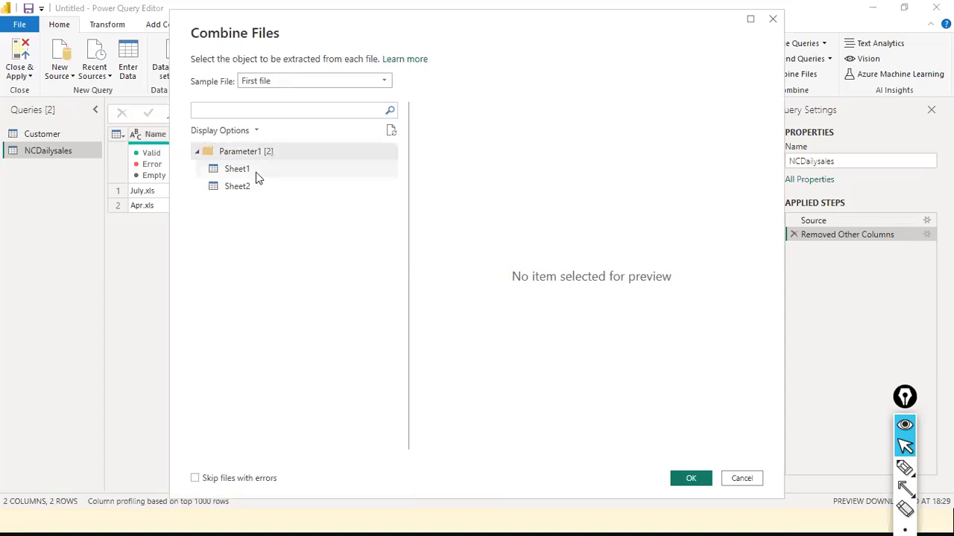
pyautogui.click(257, 171)
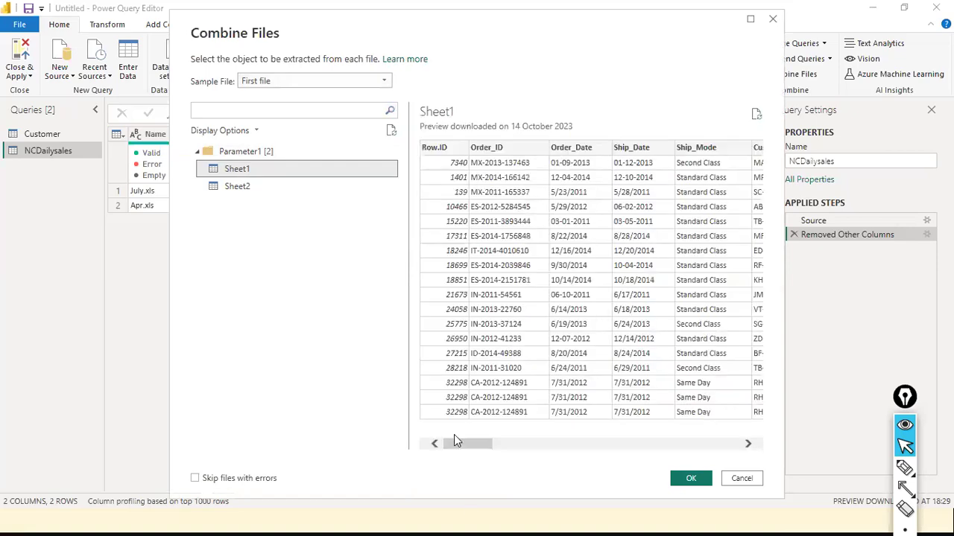
pyautogui.moveTo(468, 443); pyautogui.dragTo(499, 444)
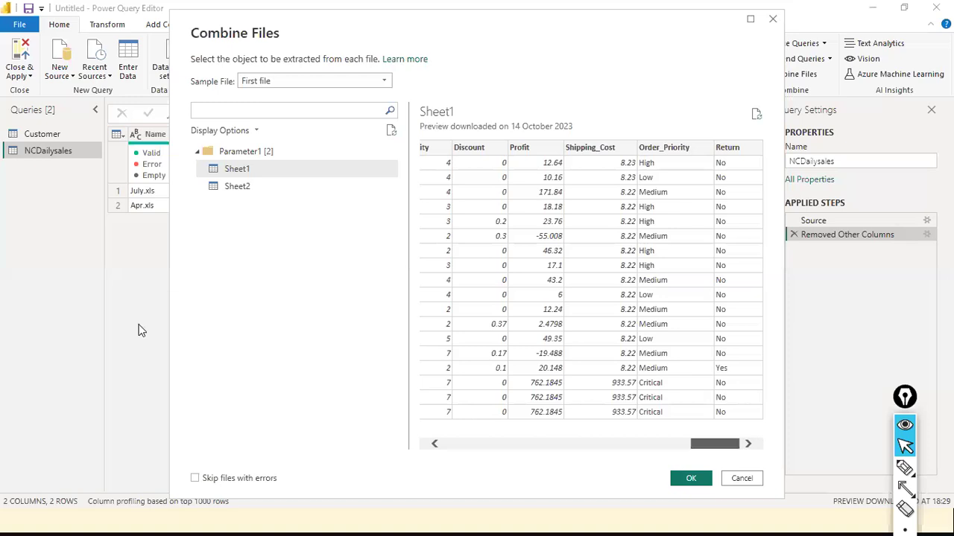
pyautogui.click(223, 188)
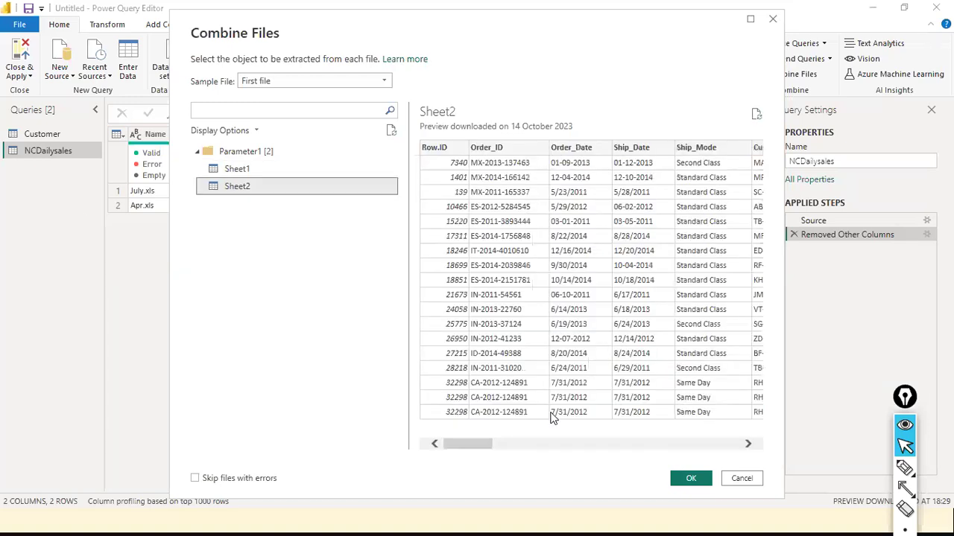
# - Switch to the NCDailysales folder in File Explorer and open July.xls in Excel
pyautogui.hotkey('alt', 'Tab')
pyautogui.press('Tab')
pyautogui.press('Tab')
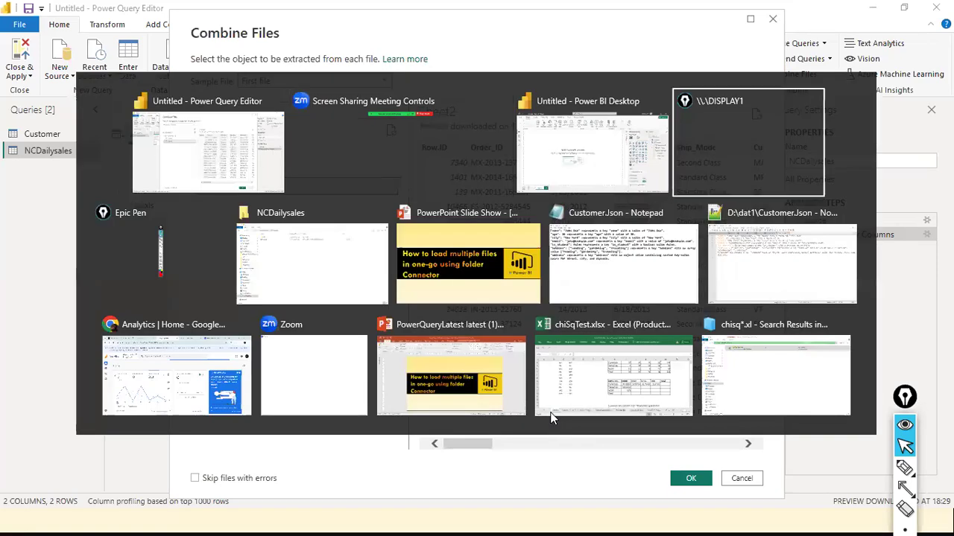
pyautogui.click(330, 228)
pyautogui.doubleClick(187, 100)
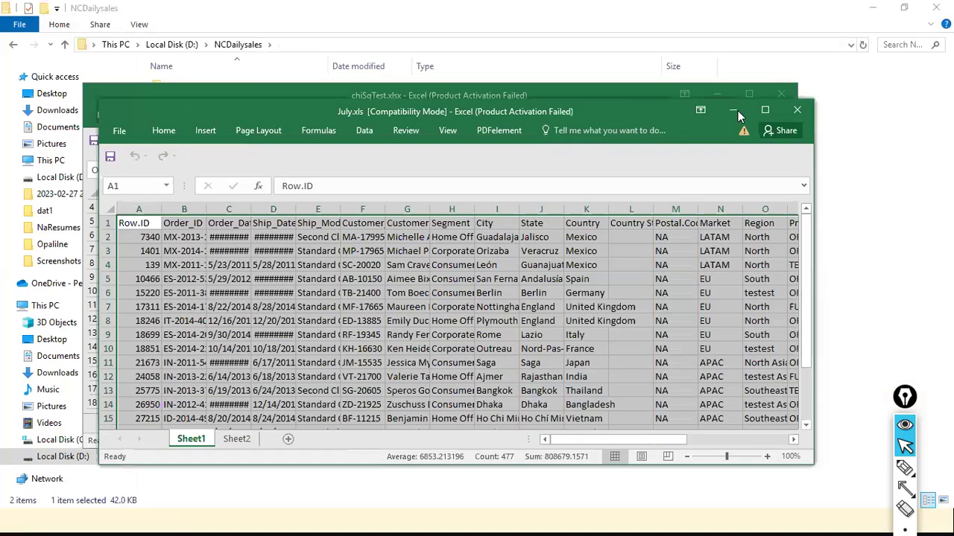
# - Compare the sales data on Sheet1 and Sheet2 of July.xls in a maximized window, and minimize the workbook
pyautogui.click(760, 112)
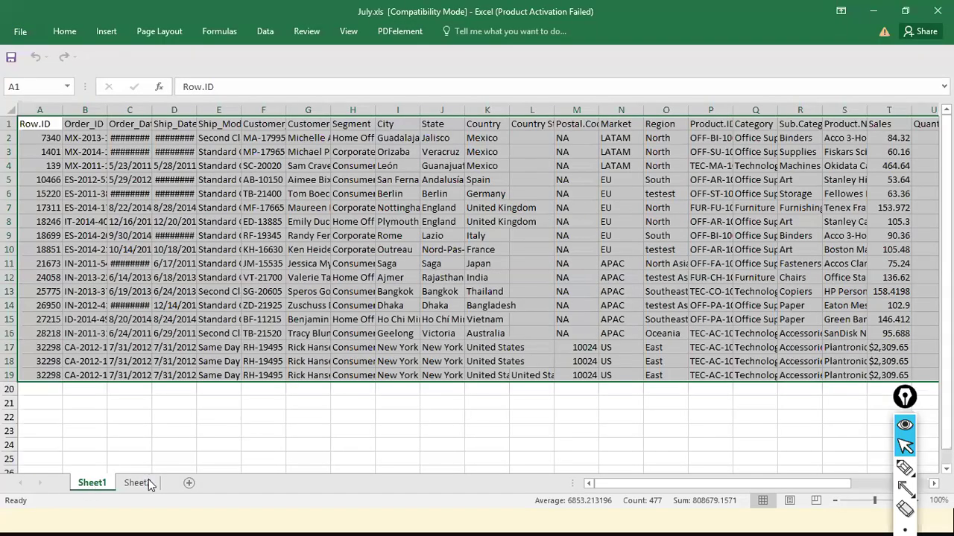
pyautogui.click(128, 484)
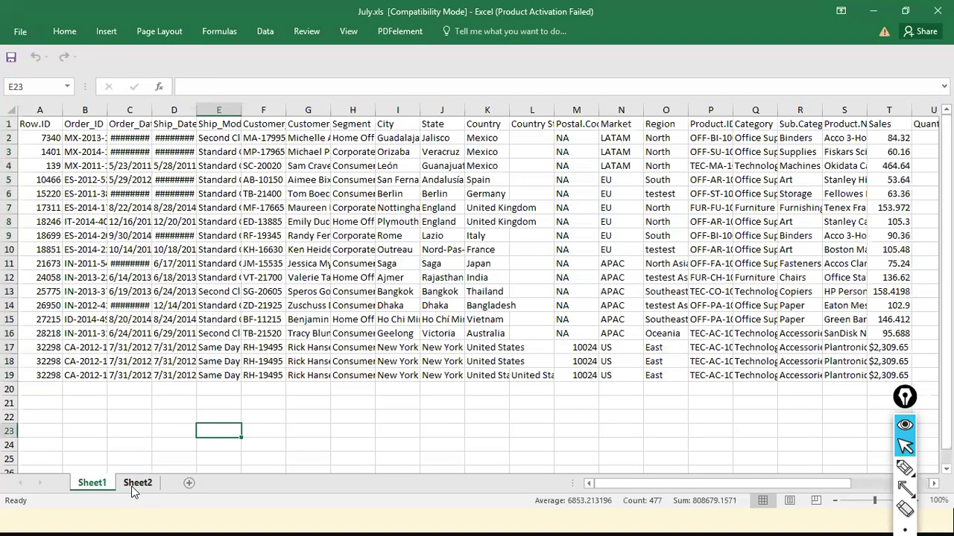
pyautogui.click(134, 484)
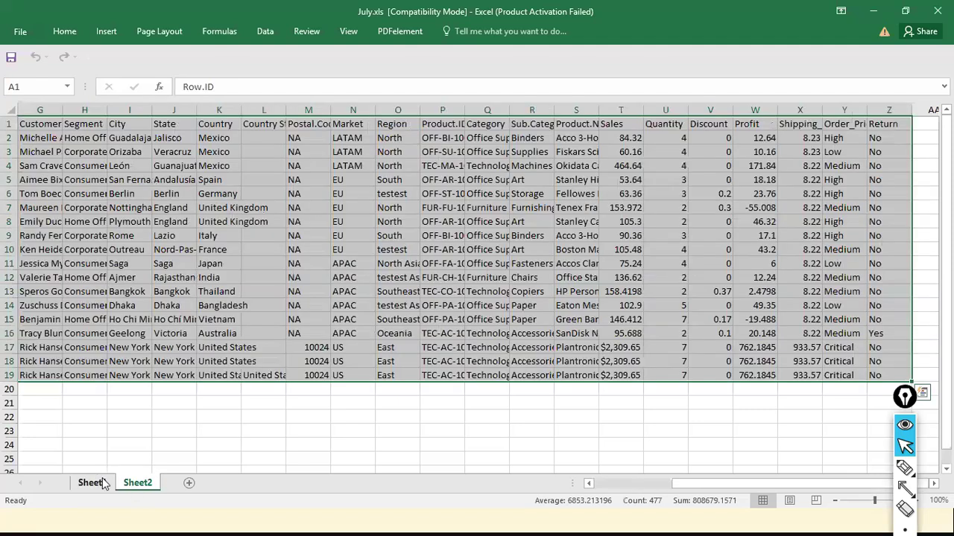
pyautogui.click(103, 481)
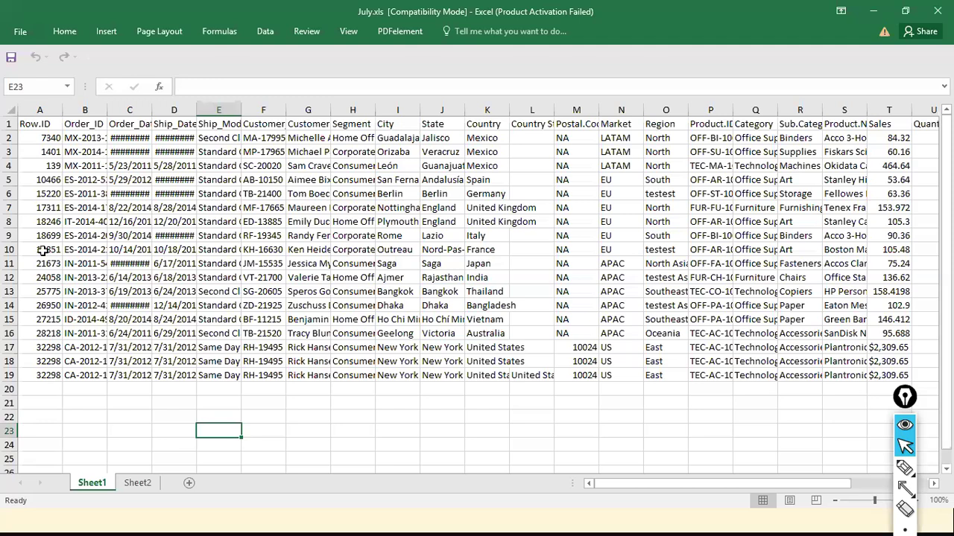
pyautogui.click(136, 482)
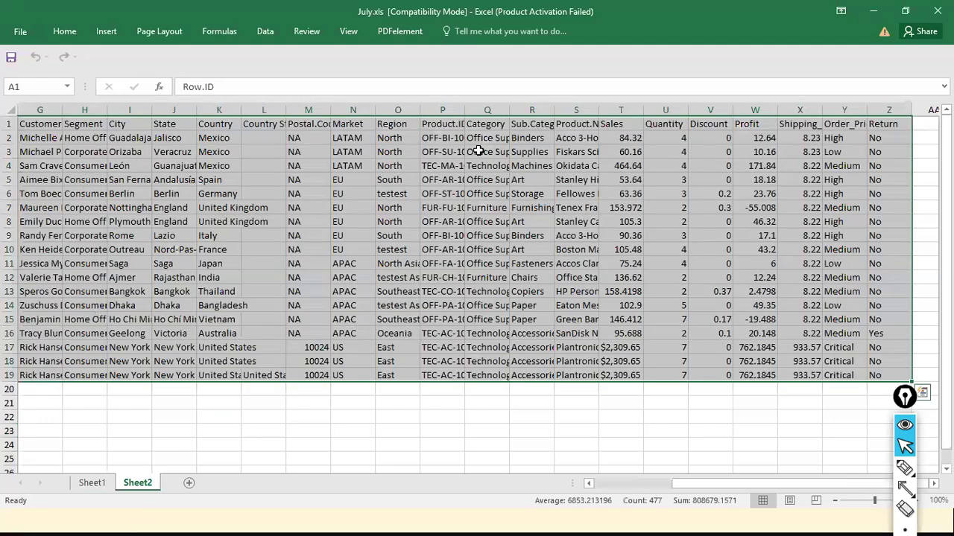
pyautogui.click(92, 483)
pyautogui.click(873, 11)
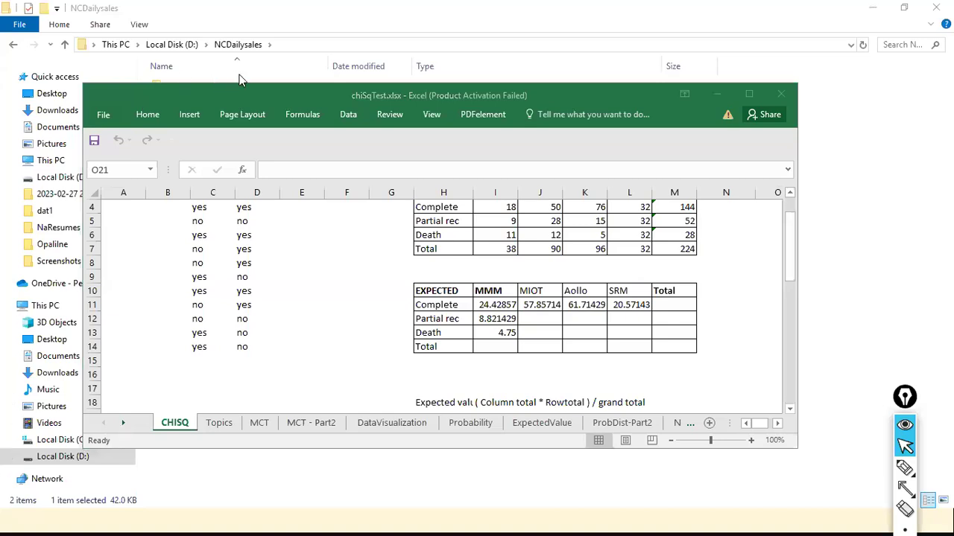
# - Open Apr.xls from the Apr subfolder of NCDailysales and compare its Sheet1 and Sheet2
pyautogui.click(173, 93)
pyautogui.doubleClick(171, 103)
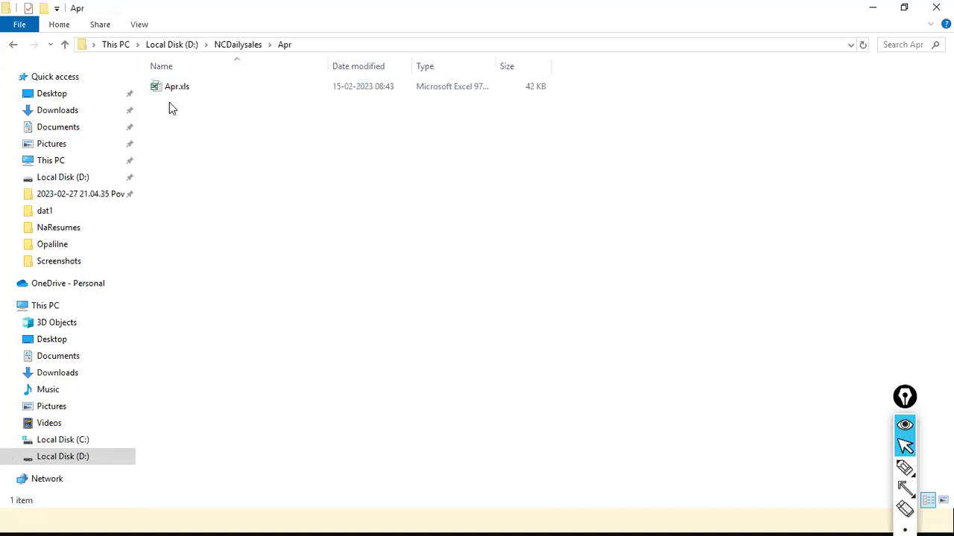
pyautogui.doubleClick(173, 88)
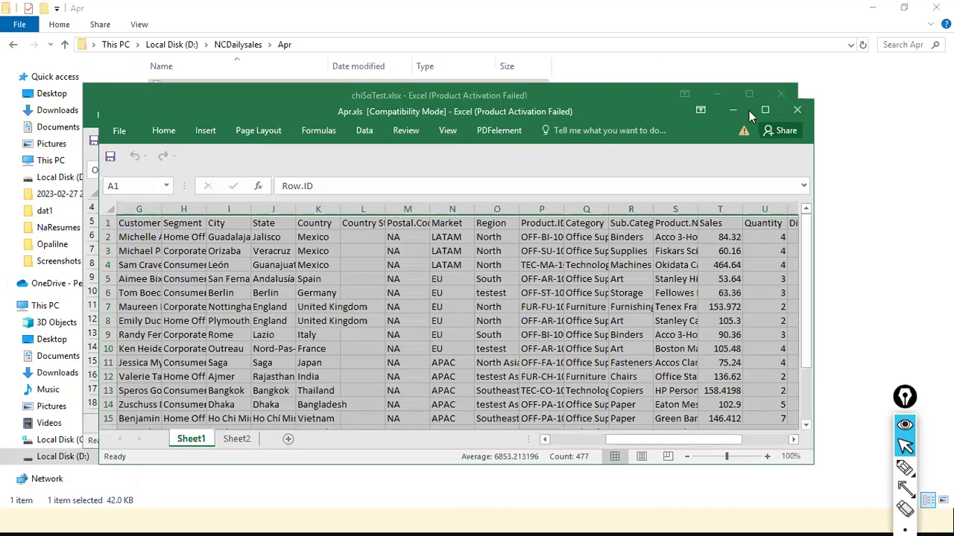
pyautogui.click(765, 110)
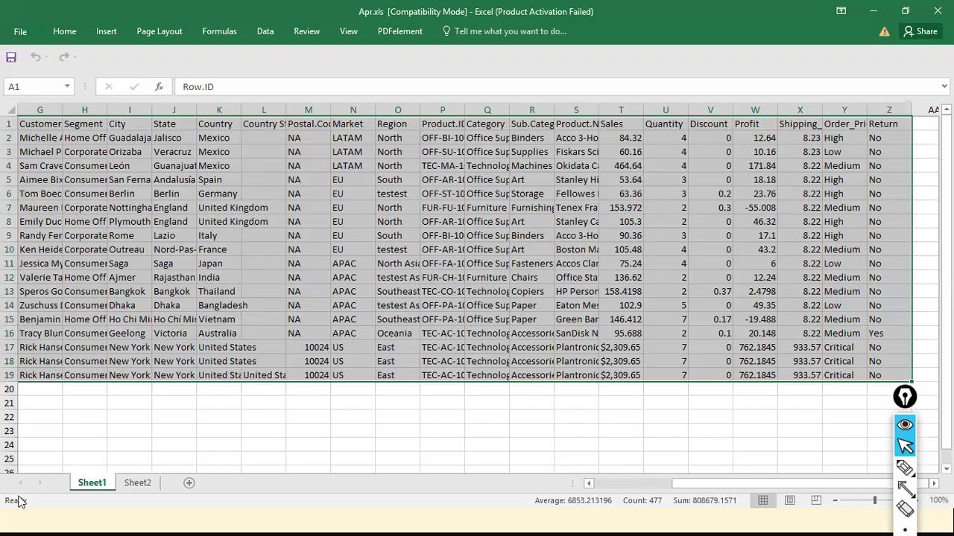
pyautogui.click(128, 483)
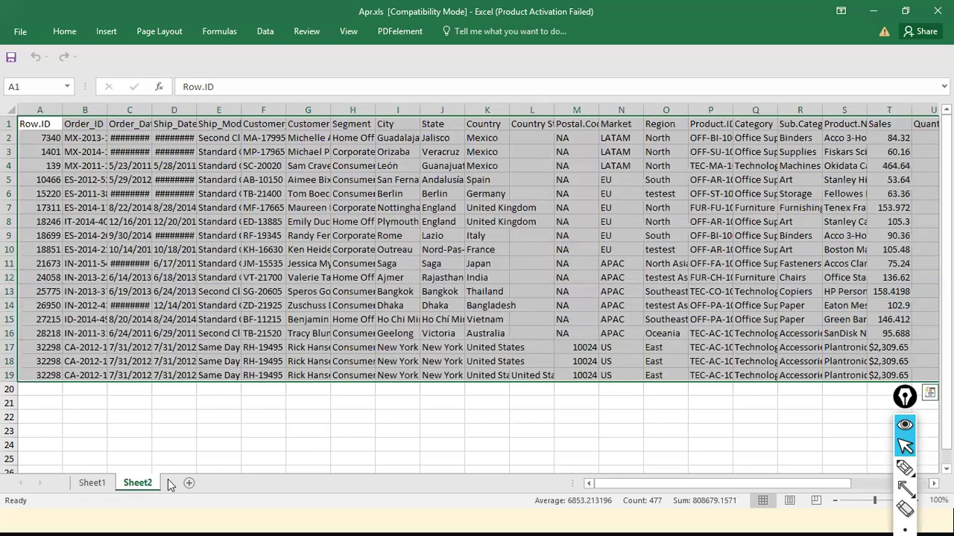
pyautogui.click(93, 485)
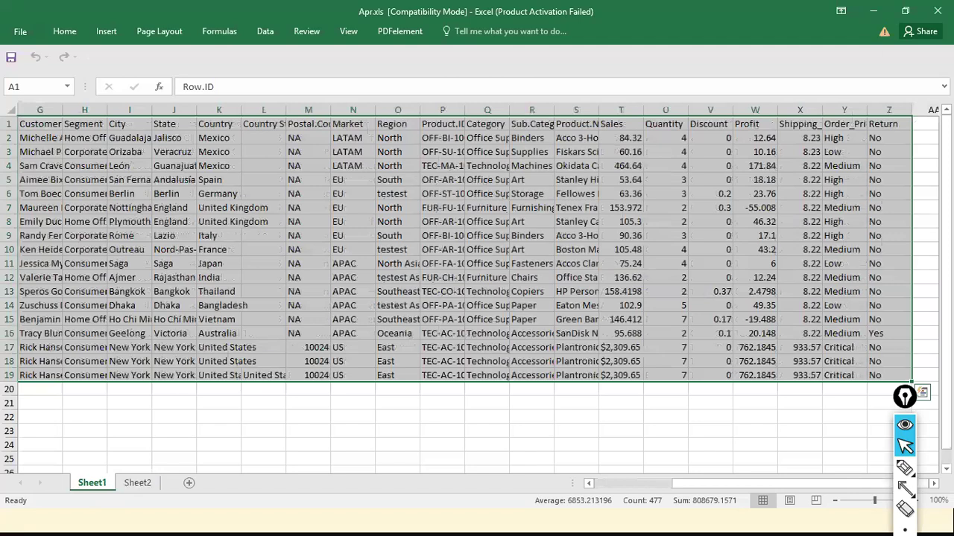
# - Close Apr.xls and switch back to the Combine Files dialog in Power Query Editor
pyautogui.click(938, 10)
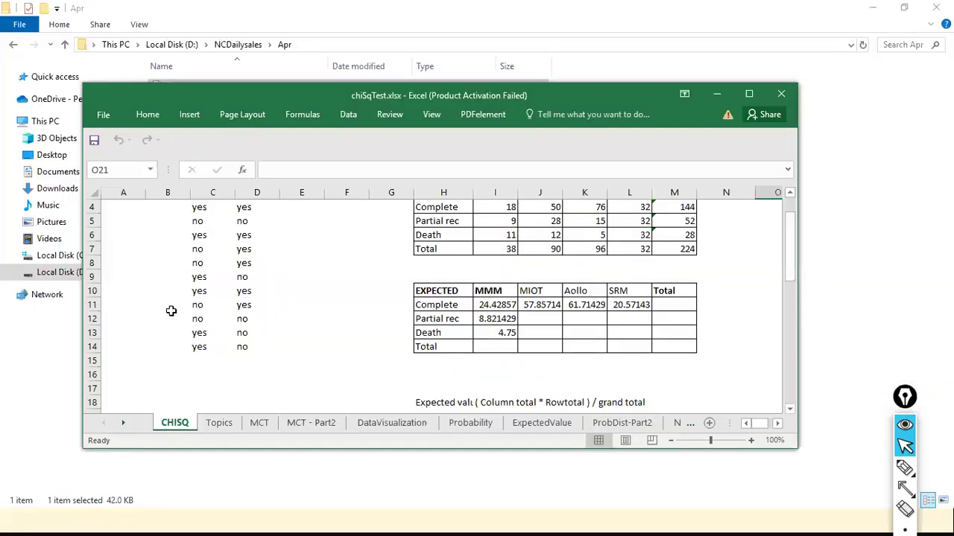
pyautogui.click(729, 27)
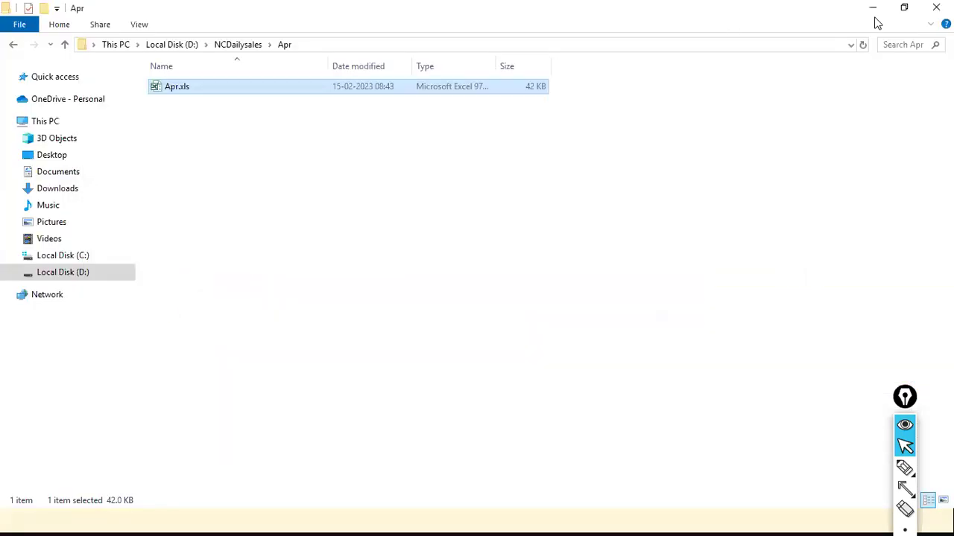
pyautogui.click(873, 9)
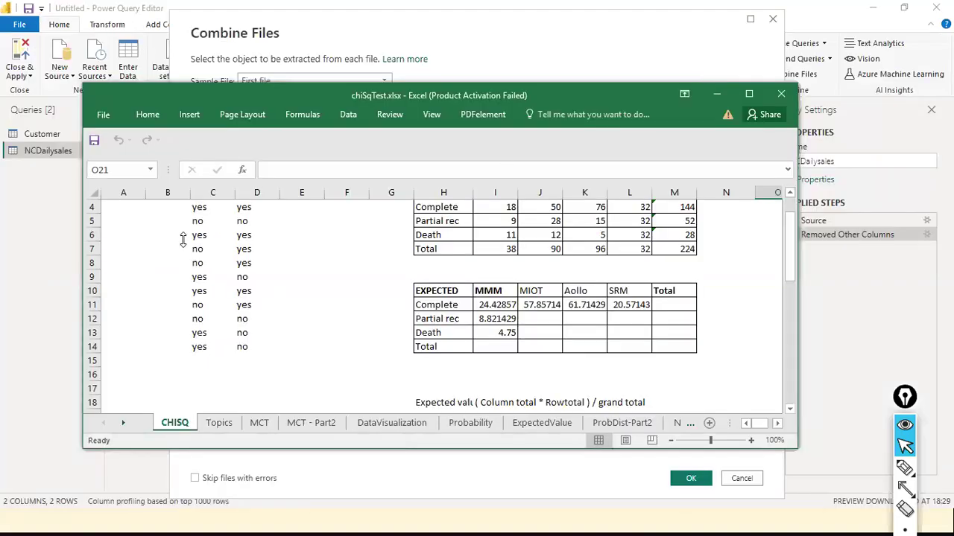
pyautogui.click(279, 42)
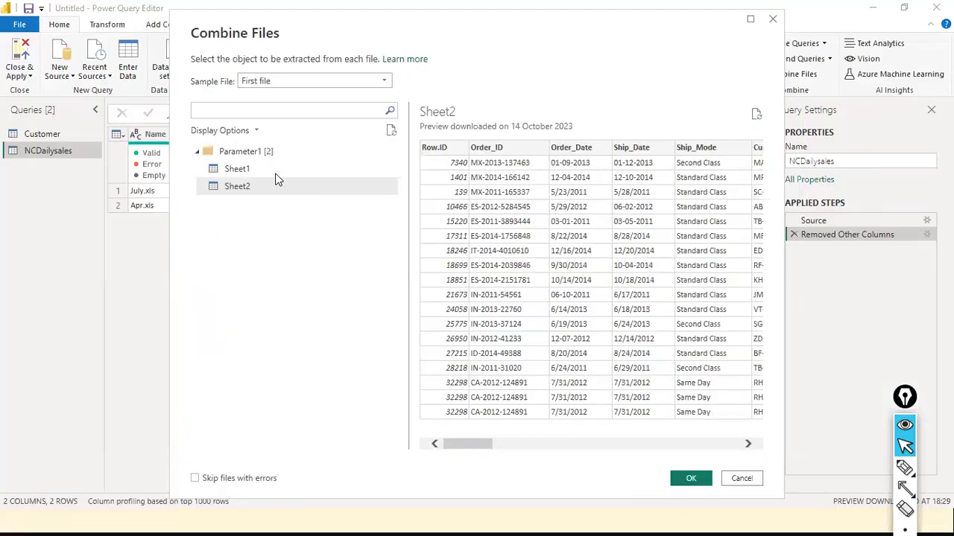
# - Preview Sheet1 and Sheet2 of the first sample file in Combine Files
pyautogui.click(276, 173)
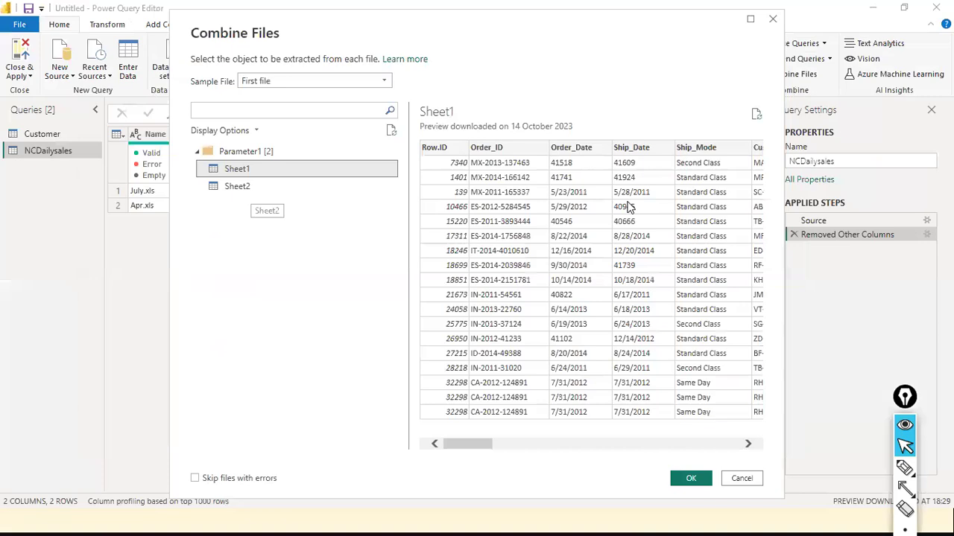
pyautogui.moveTo(479, 444); pyautogui.dragTo(205, 214)
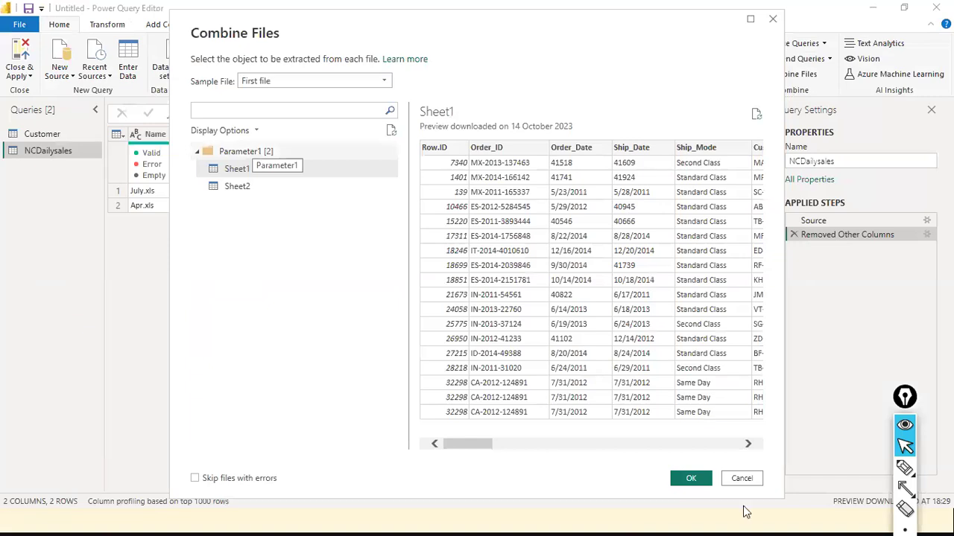
pyautogui.click(246, 192)
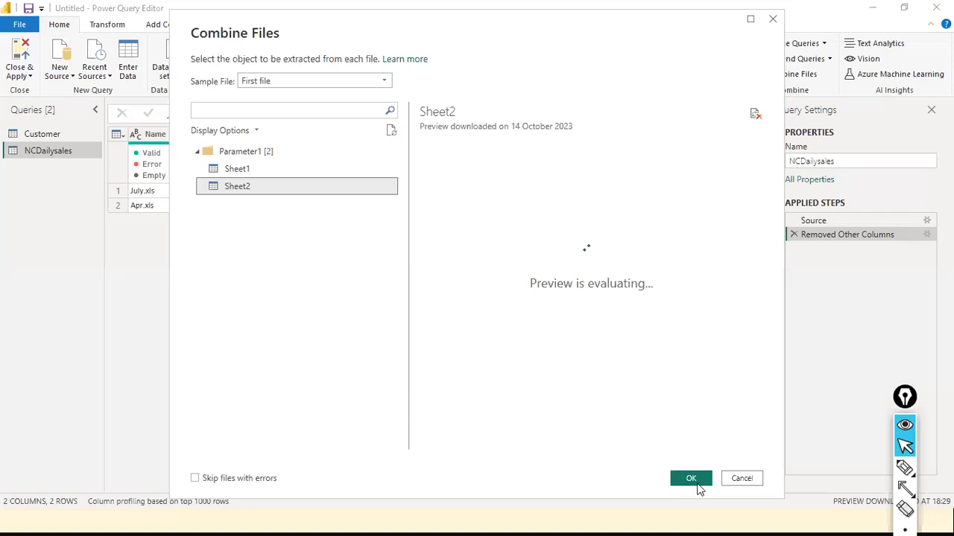
# - Combine the files on the whole Parameter1 folder instead of a single sheet, using Transform Data
pyautogui.click(262, 153)
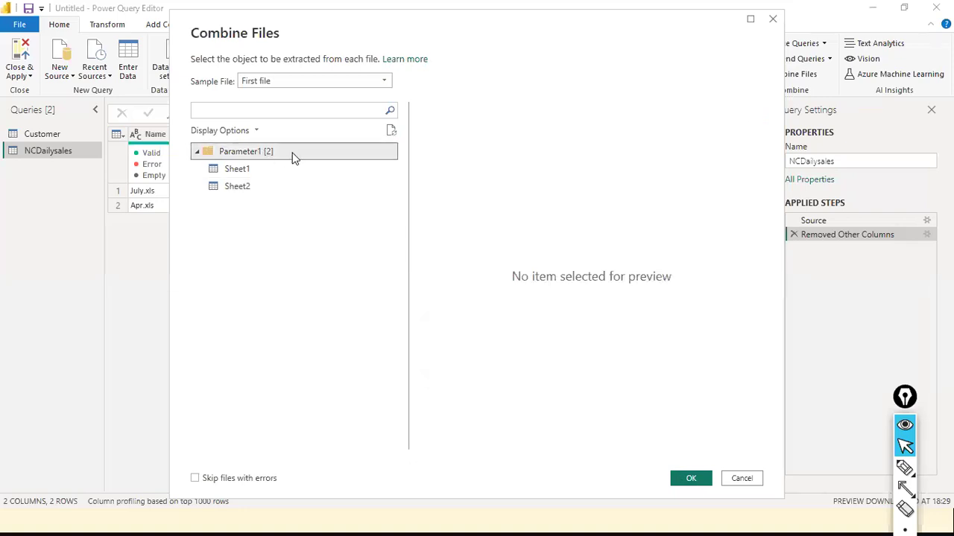
pyautogui.click(256, 130)
pyautogui.click(246, 151)
pyautogui.rightClick(274, 154)
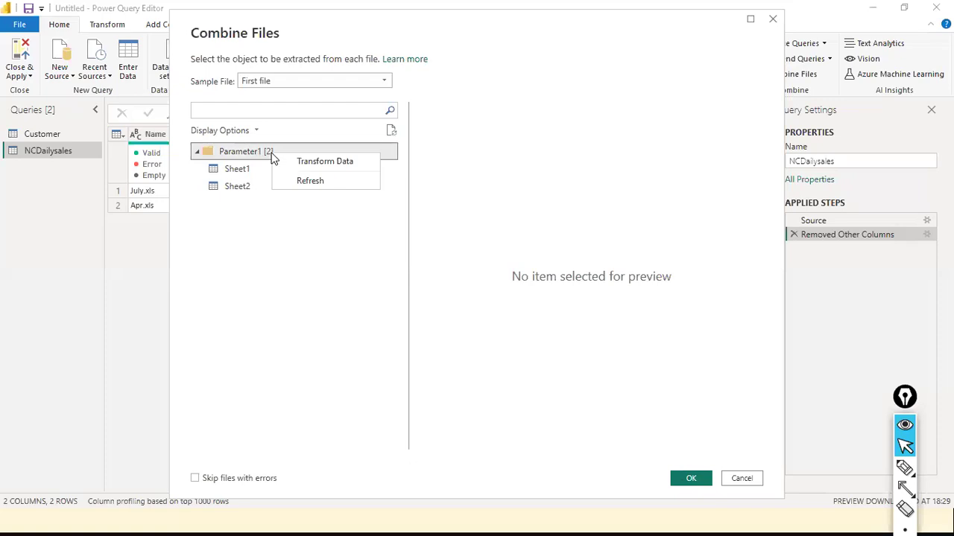
pyautogui.click(321, 162)
pyautogui.click(716, 94)
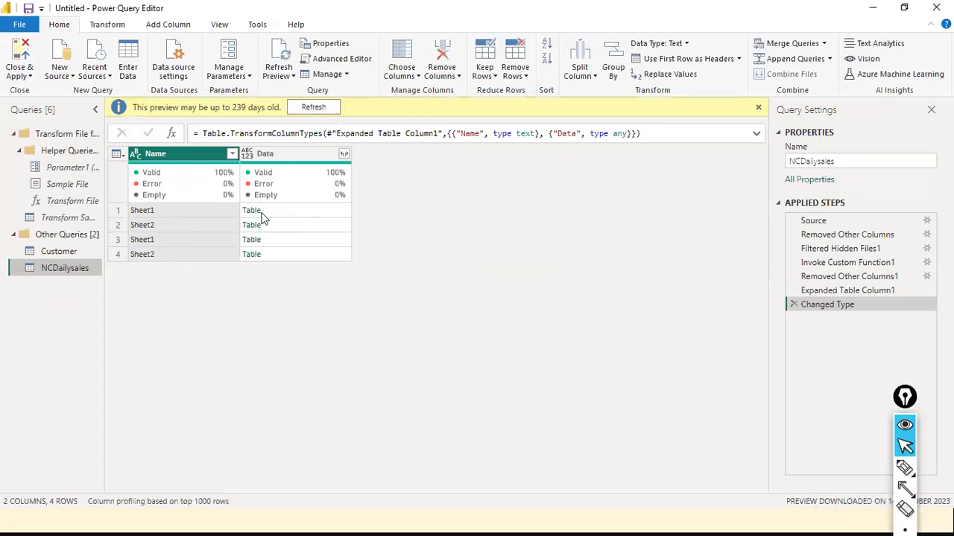
# - Preview the nested Data tables of the first Sheet1 and Sheet2 rows, reading the Sheet1 table down to its last records
pyautogui.click(332, 213)
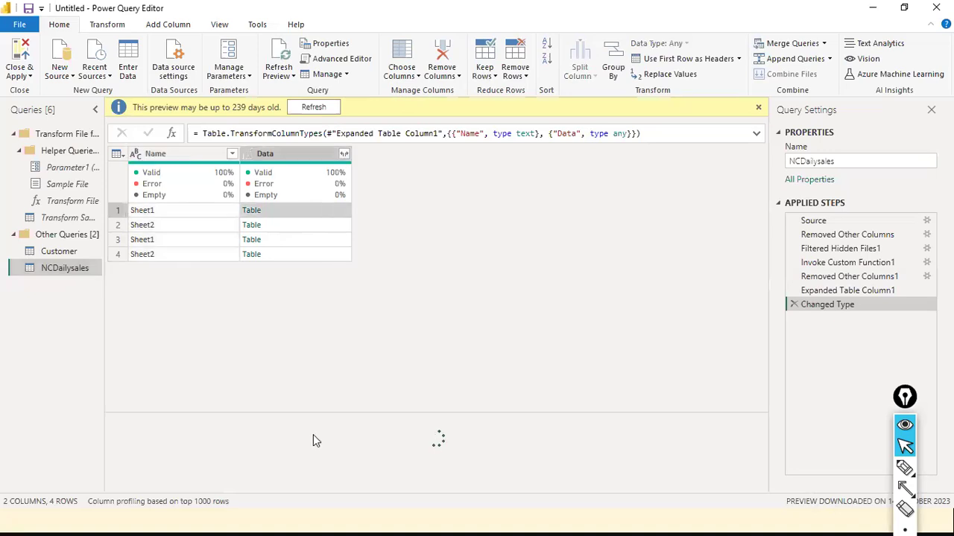
pyautogui.moveTo(334, 412); pyautogui.dragTo(347, 347)
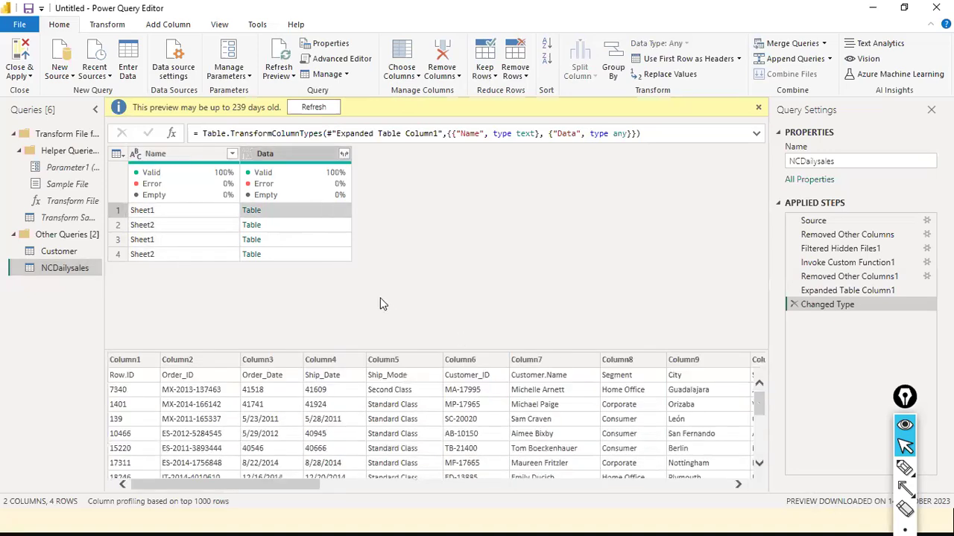
pyautogui.scroll(-10, 406, 428)
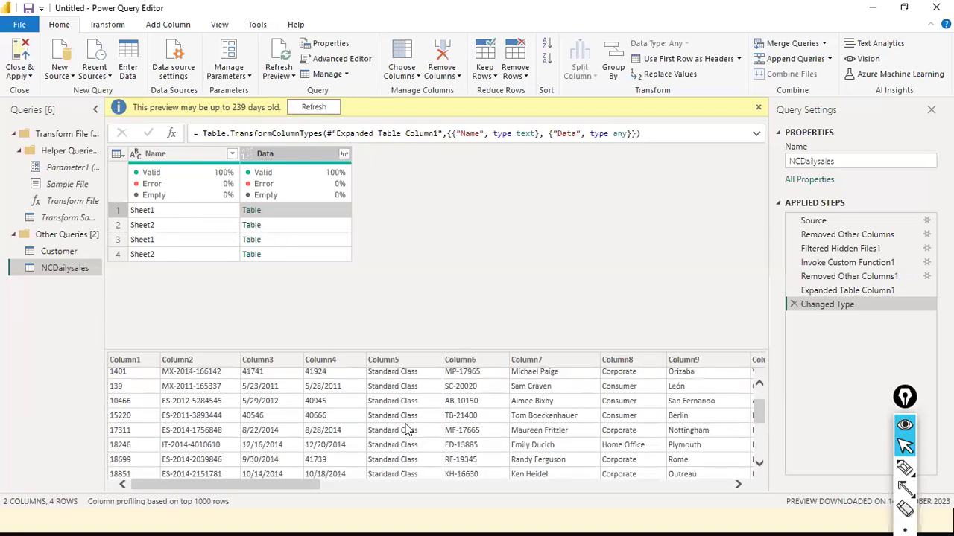
pyautogui.scroll(-2, 406, 429)
pyautogui.scroll(4, 406, 428)
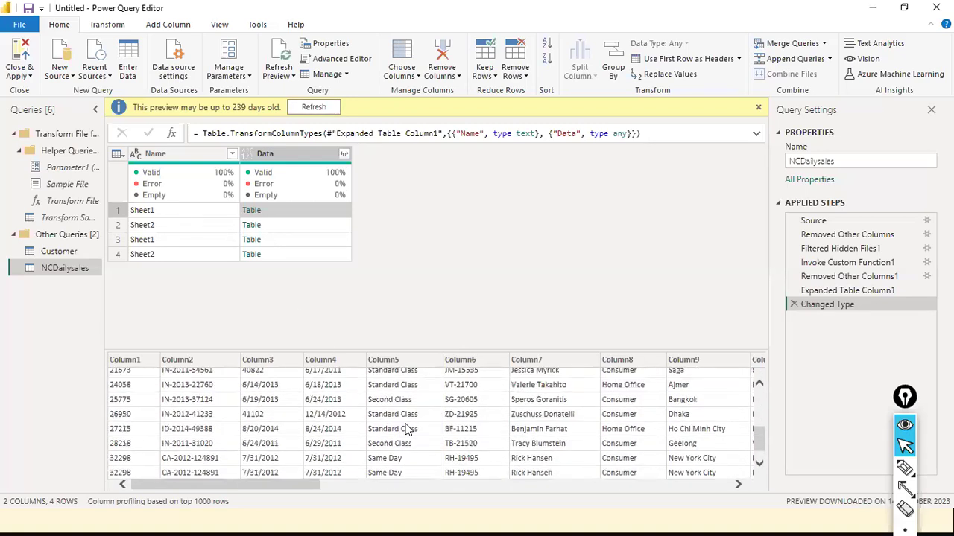
pyautogui.scroll(-4, 406, 428)
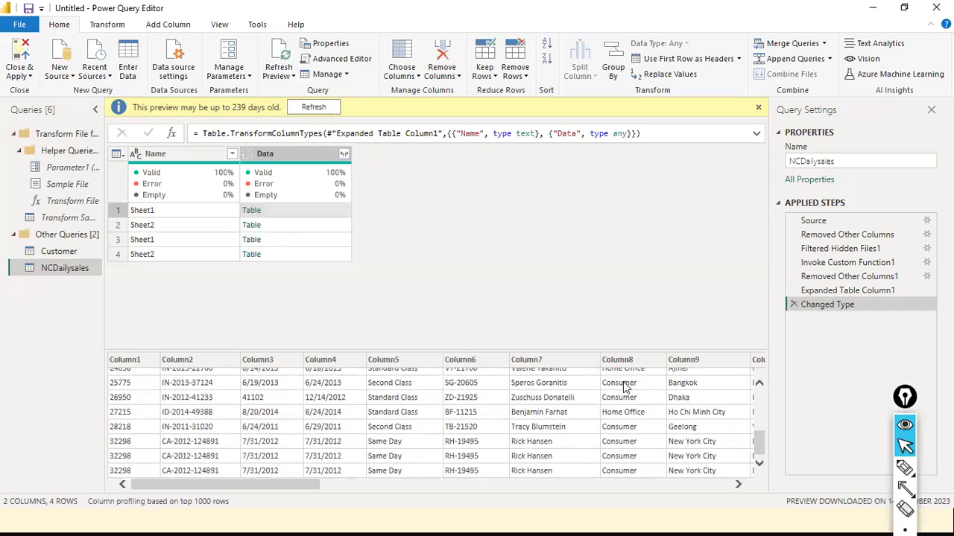
pyautogui.click(342, 230)
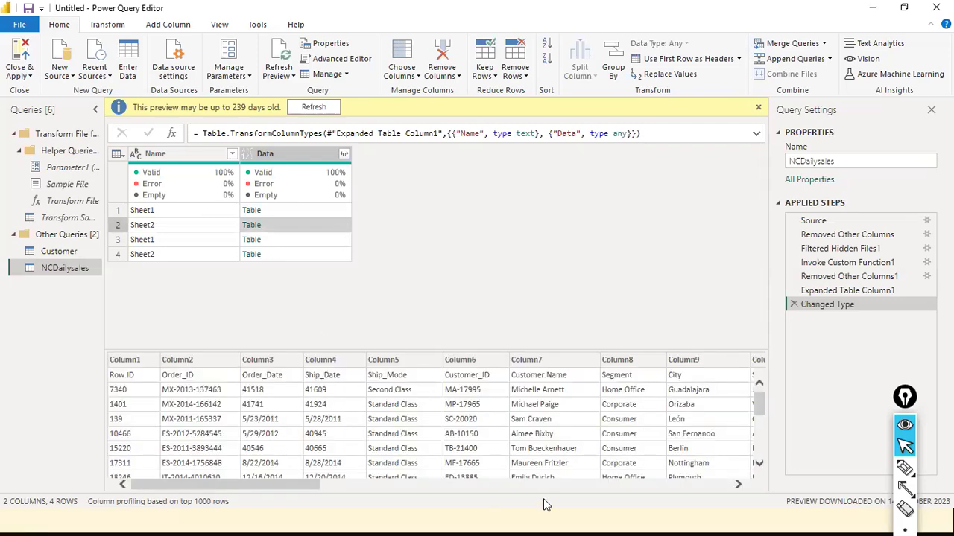
pyautogui.moveTo(736, 350); pyautogui.dragTo(676, 476)
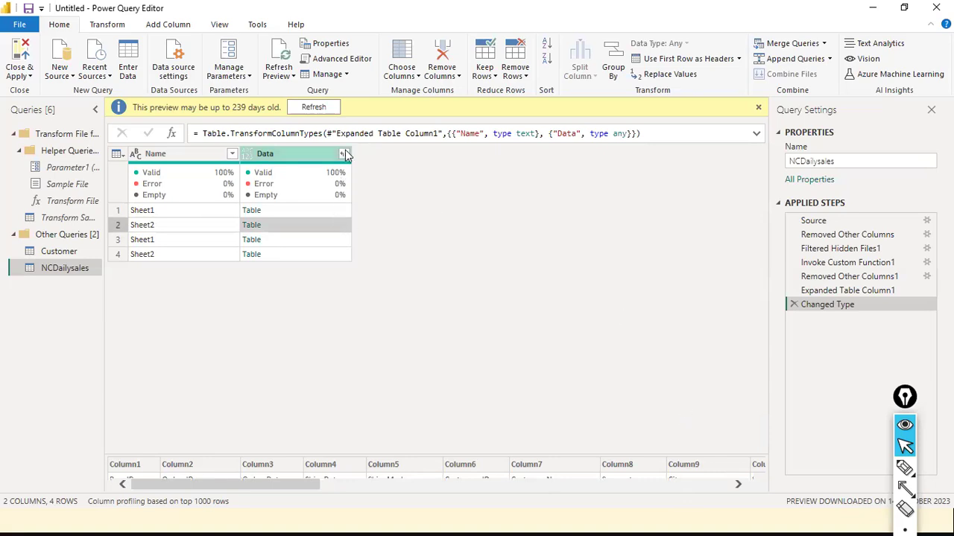
pyautogui.click(291, 209)
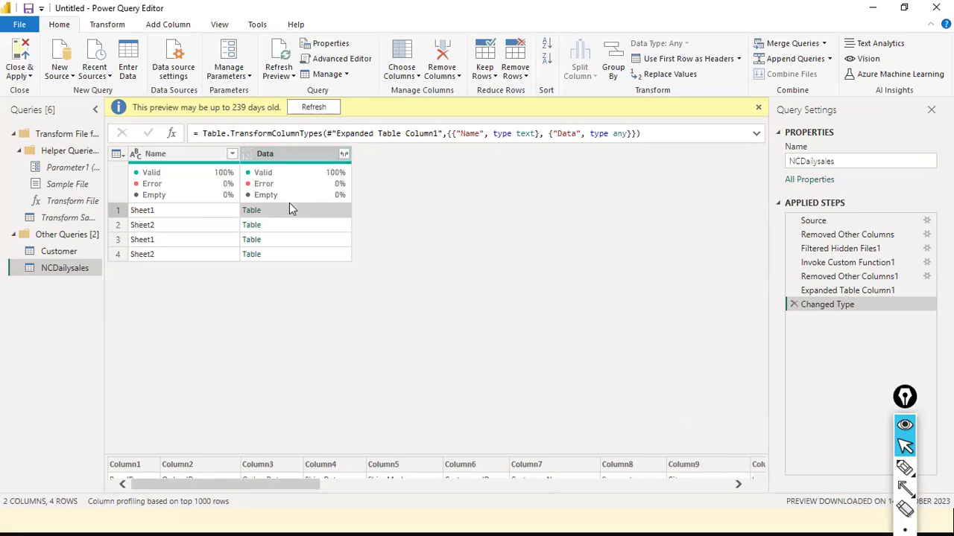
# - Open the expand options for the Data column of NCDailysales and look through the selected columns
pyautogui.click(299, 158)
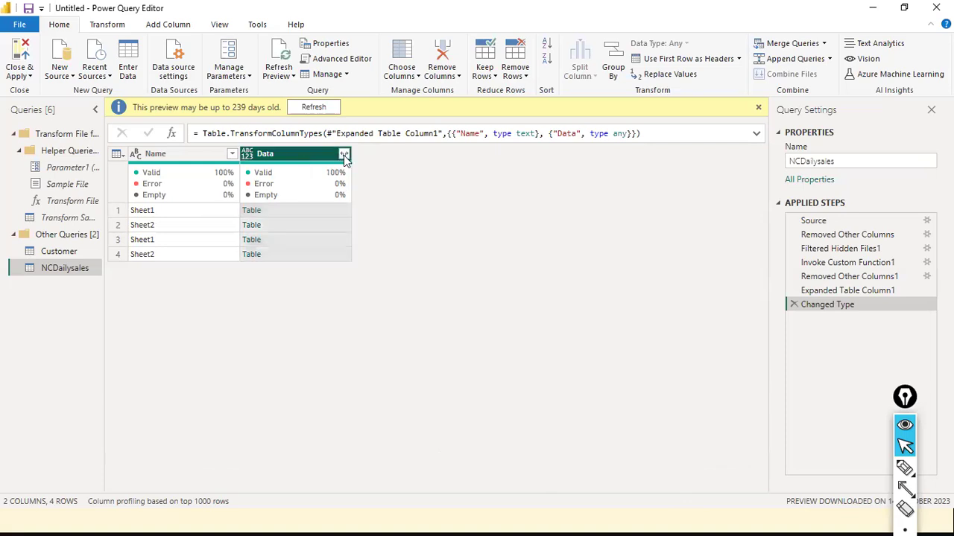
pyautogui.click(344, 158)
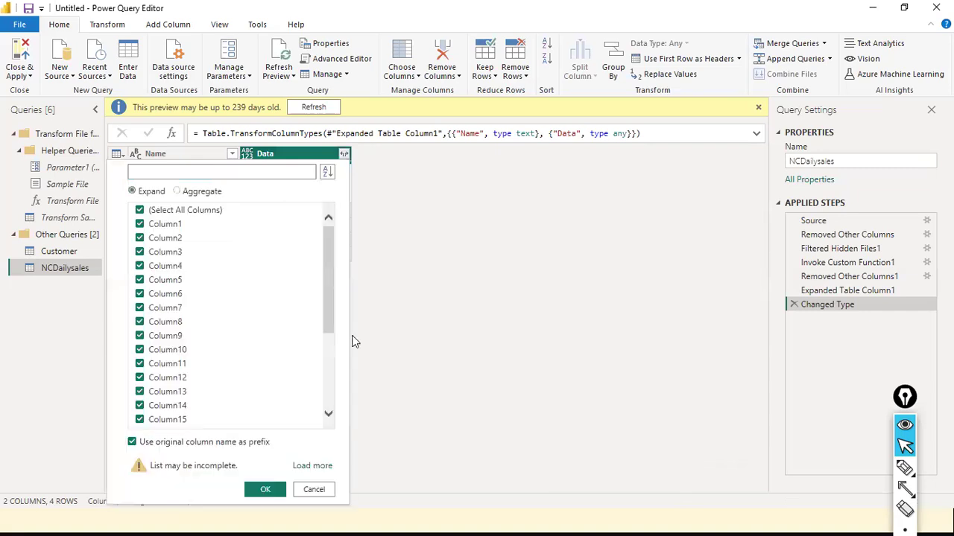
pyautogui.scroll(-1, 322, 353)
pyautogui.scroll(-2, 323, 353)
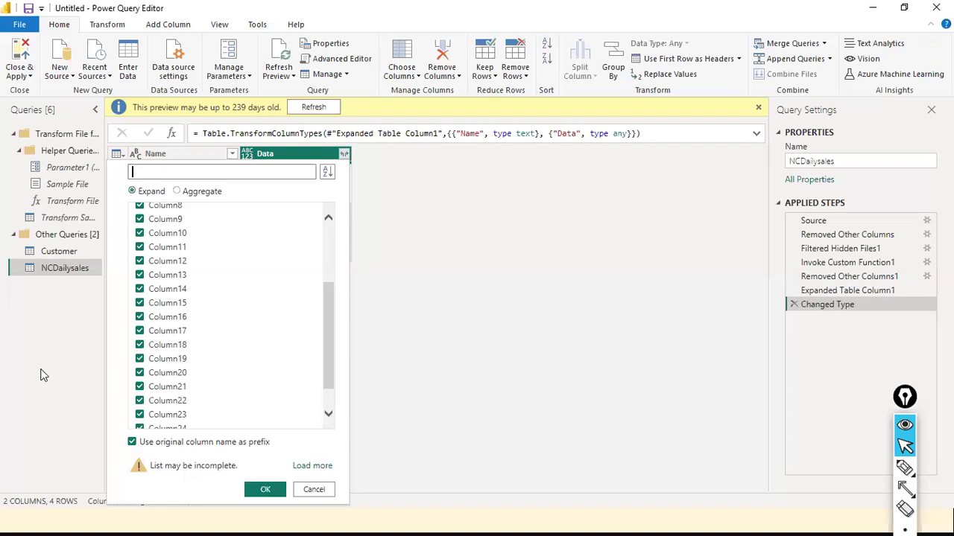
pyautogui.hotkey('ctrl', 'shift', '8')
pyautogui.moveTo(40, 368)
pyautogui.mouseDown()
pyautogui.moveTo(128, 441)
pyautogui.moveTo(209, 440)
pyautogui.mouseUp()
pyautogui.hotkey('ctrl', 'shift', '2')
pyautogui.hotkey('ctrl', 'shift', '7')
pyautogui.hotkey('ctrl', 'shift', '8')
pyautogui.moveTo(44, 455)
pyautogui.mouseDown()
pyautogui.moveTo(93, 456)
pyautogui.moveTo(125, 442)
pyautogui.mouseUp()
pyautogui.hotkey('ctrl', 'shift', '7')
pyautogui.hotkey('ctrl', 'shift', '2')
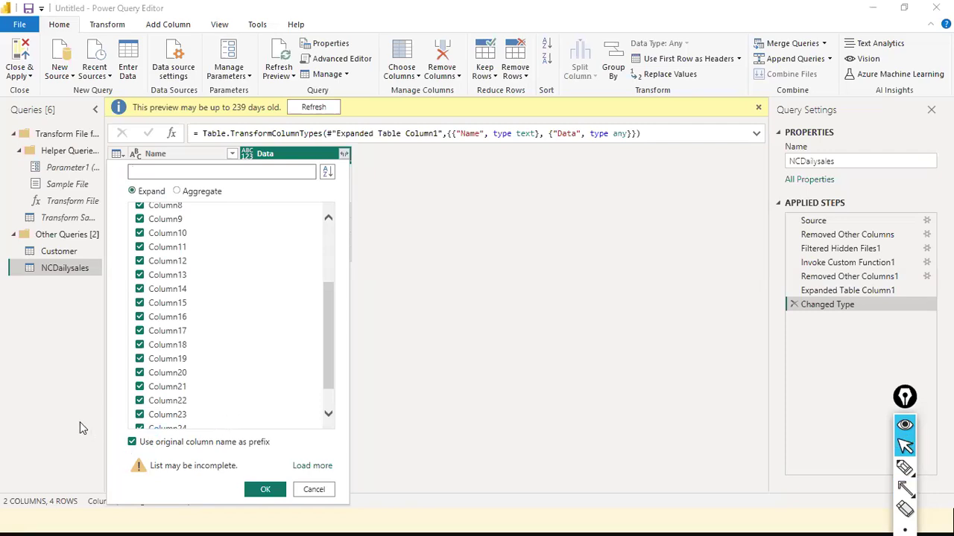
# - Check the Data column's list of columns to expand from Column1 through Column26
pyautogui.scroll(-1, 298, 398)
pyautogui.scroll(2, 296, 398)
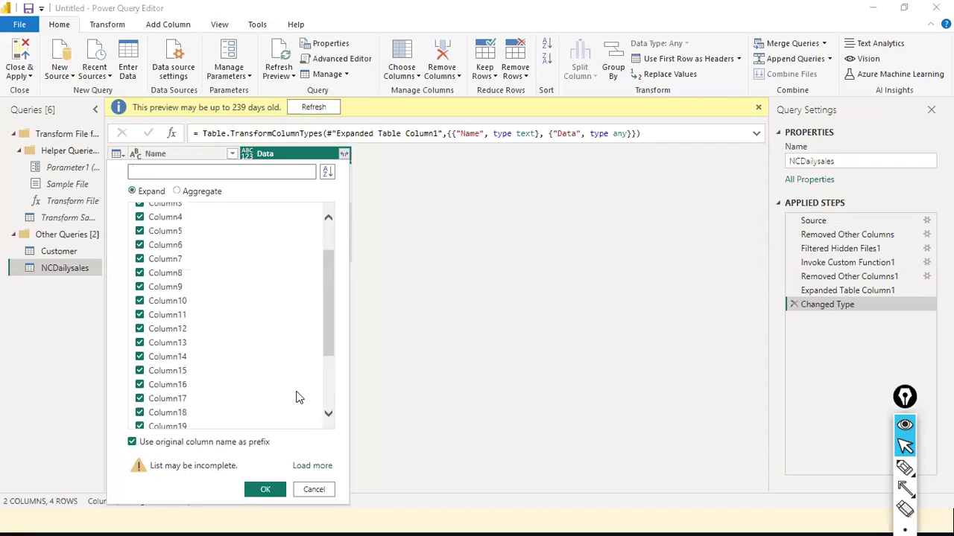
pyautogui.scroll(2, 295, 398)
pyautogui.scroll(-4, 327, 290)
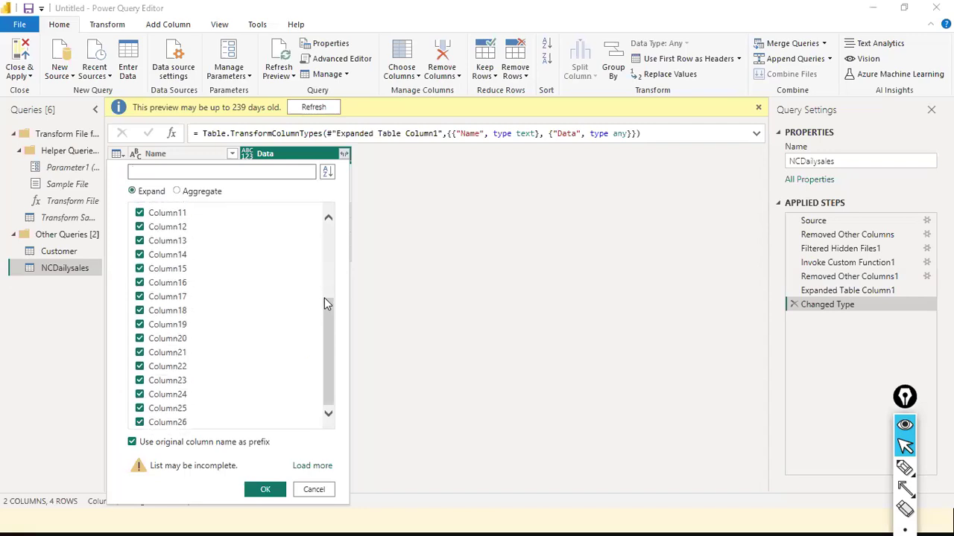
# - Expand the Data column of NCDailysales into all columns, loading the full column list and leaving out the original column name prefix
pyautogui.click(134, 444)
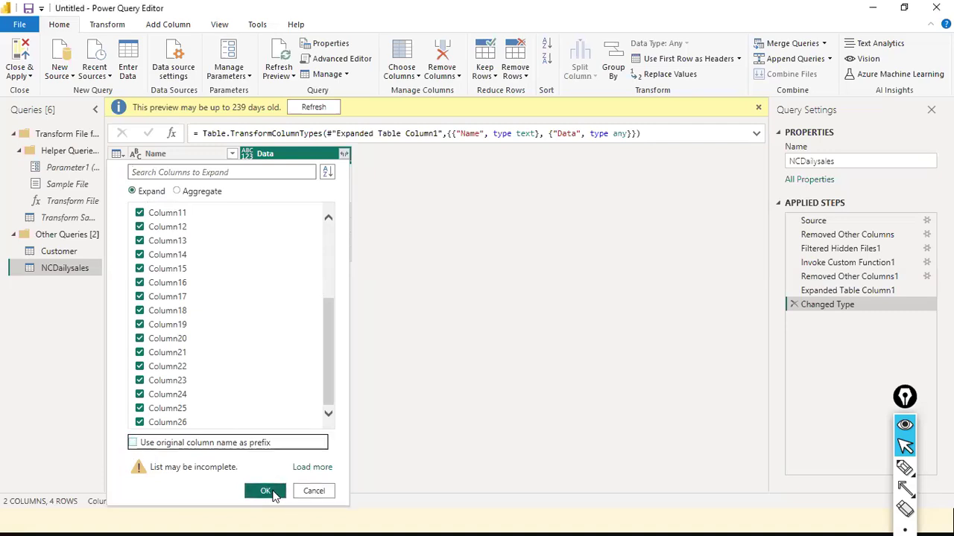
pyautogui.click(312, 467)
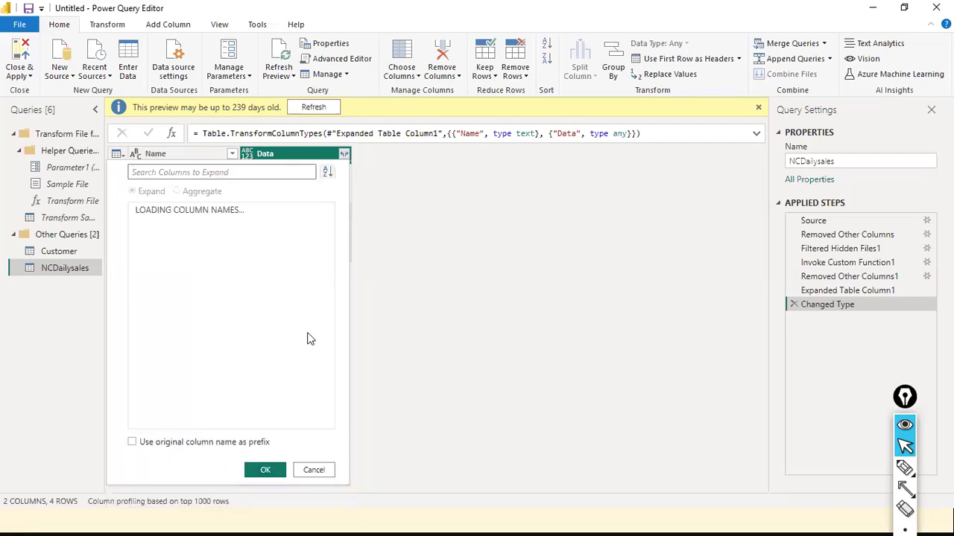
pyautogui.scroll(-3, 310, 339)
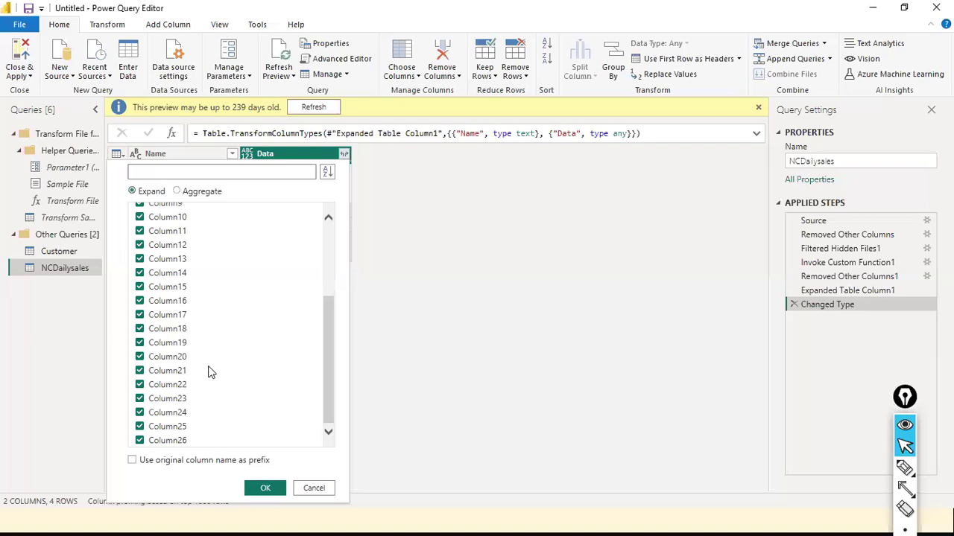
pyautogui.scroll(3, 215, 349)
pyautogui.scroll(1, 224, 283)
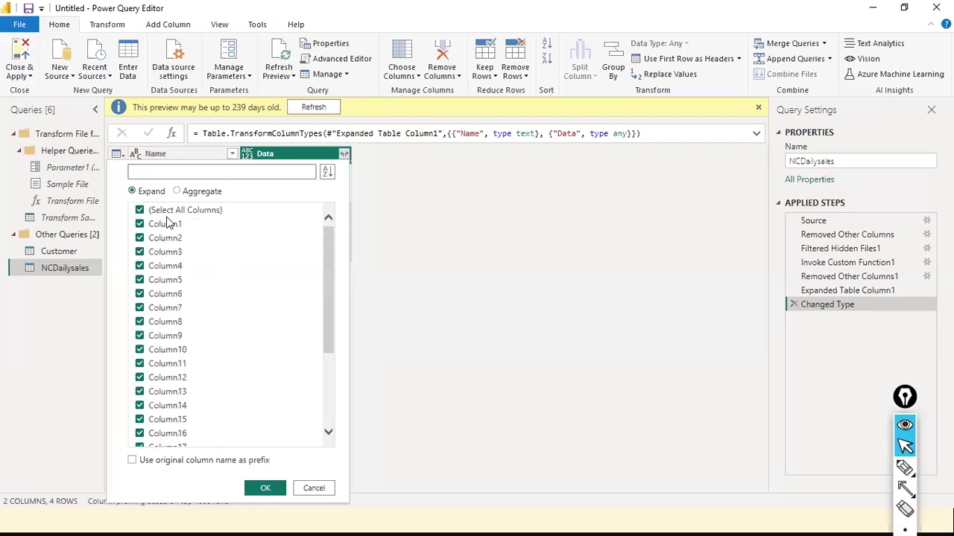
pyautogui.scroll(-3, 180, 365)
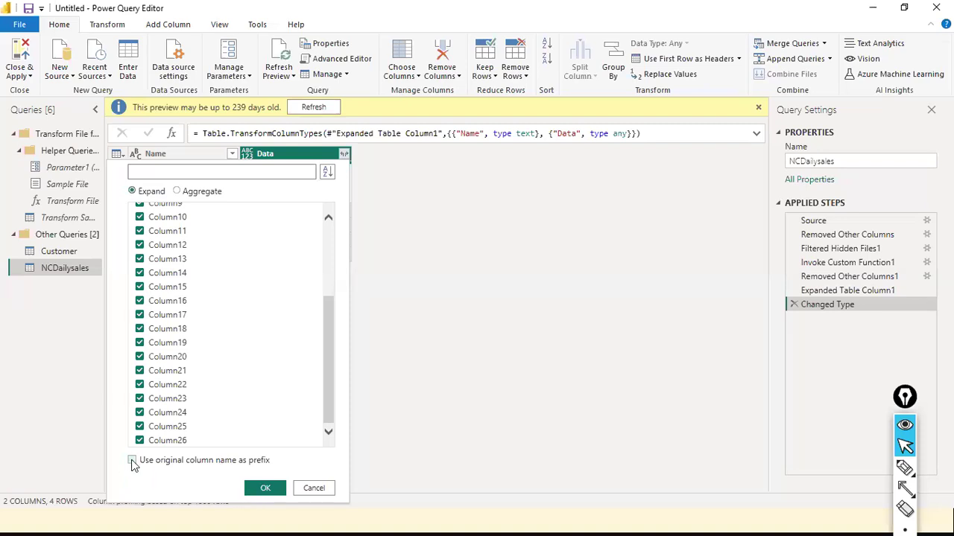
pyautogui.click(265, 486)
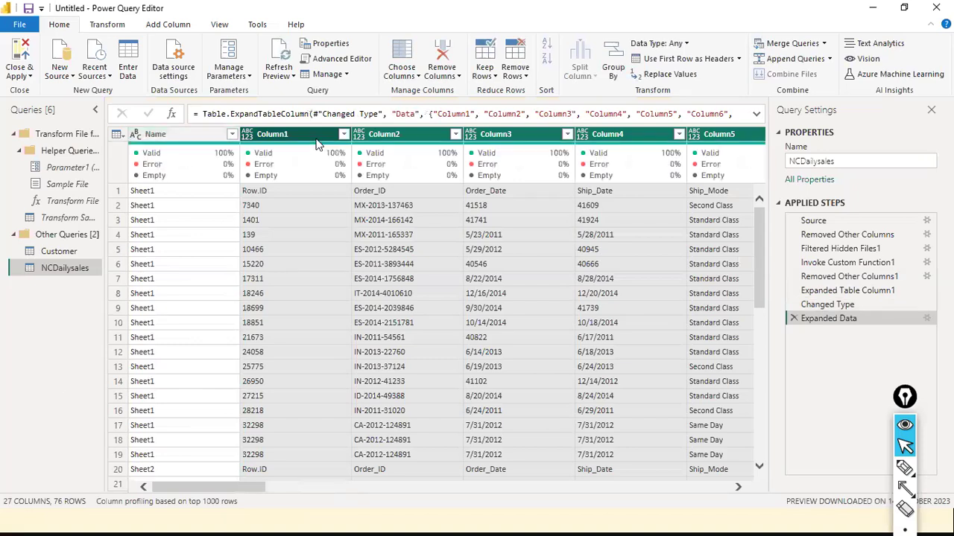
pyautogui.moveTo(260, 486); pyautogui.dragTo(601, 486)
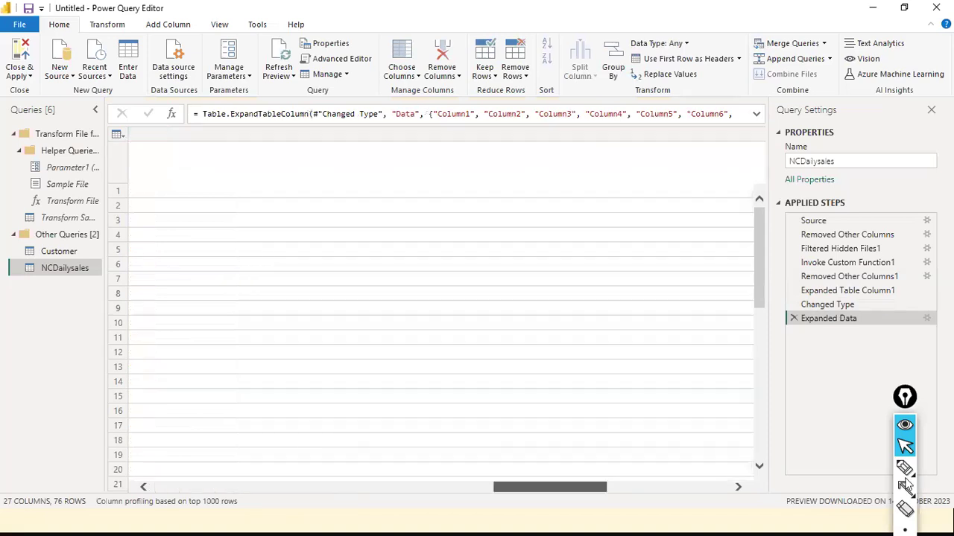
pyautogui.moveTo(906, 478); pyautogui.dragTo(122, 146)
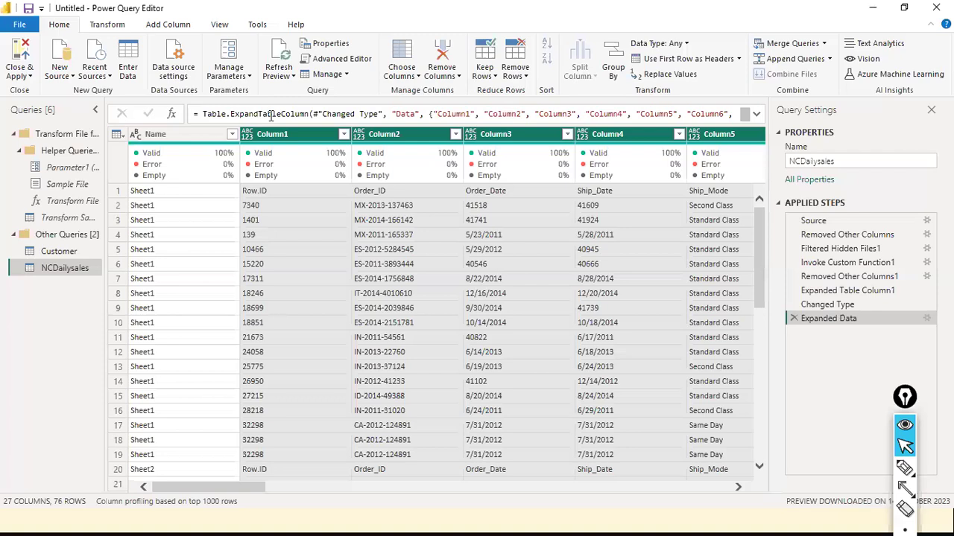
# - Filter the Name column of NCDailysales to keep only the Sheet1 rows
pyautogui.click(232, 134)
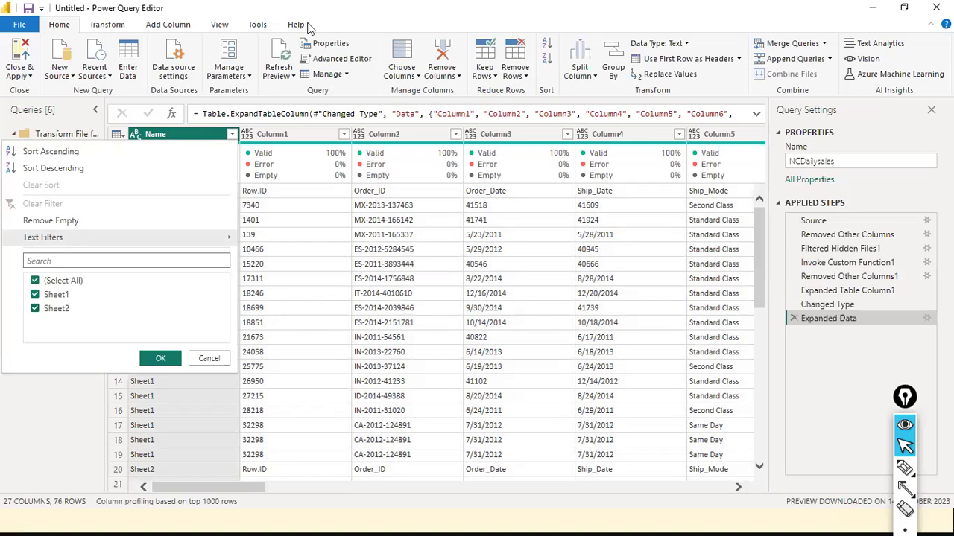
pyautogui.hotkey('alt', 'Tab')
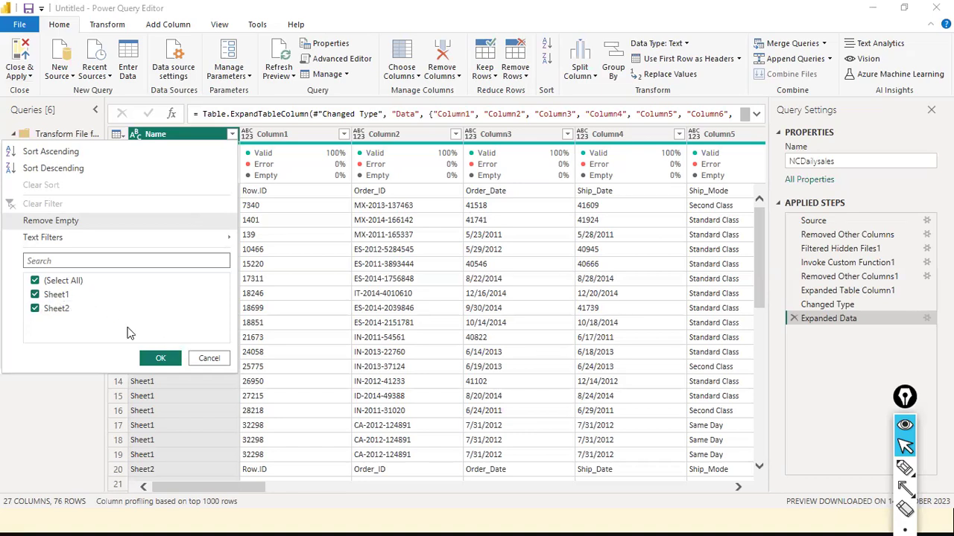
pyautogui.click(34, 311)
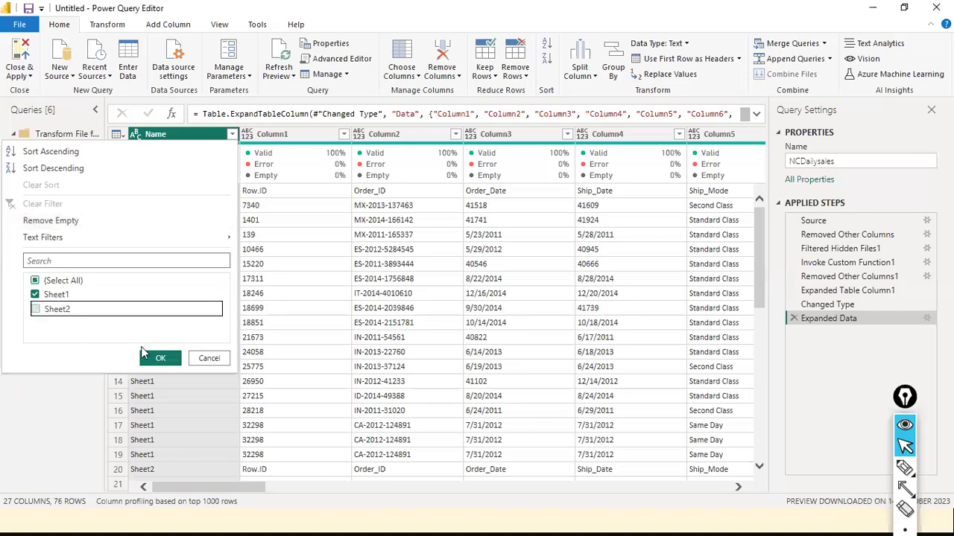
pyautogui.click(159, 359)
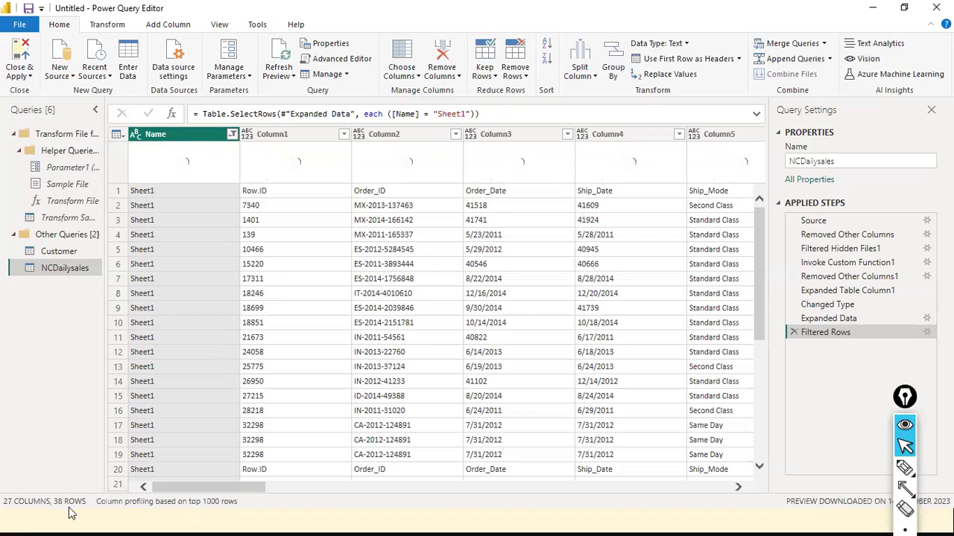
pyautogui.hotkey('ctrl', 'shift', 'a')
pyautogui.moveTo(72, 408); pyautogui.dragTo(73, 494)
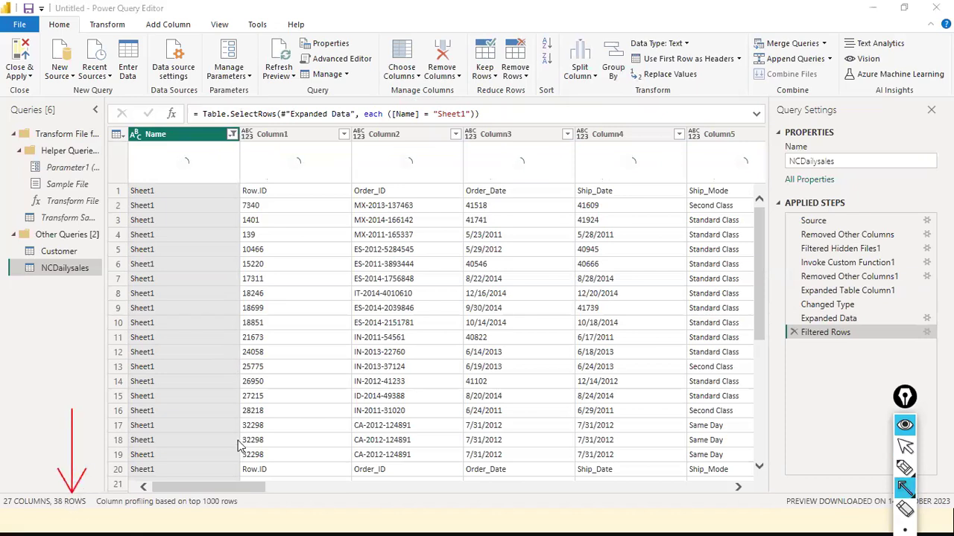
pyautogui.press('Escape')
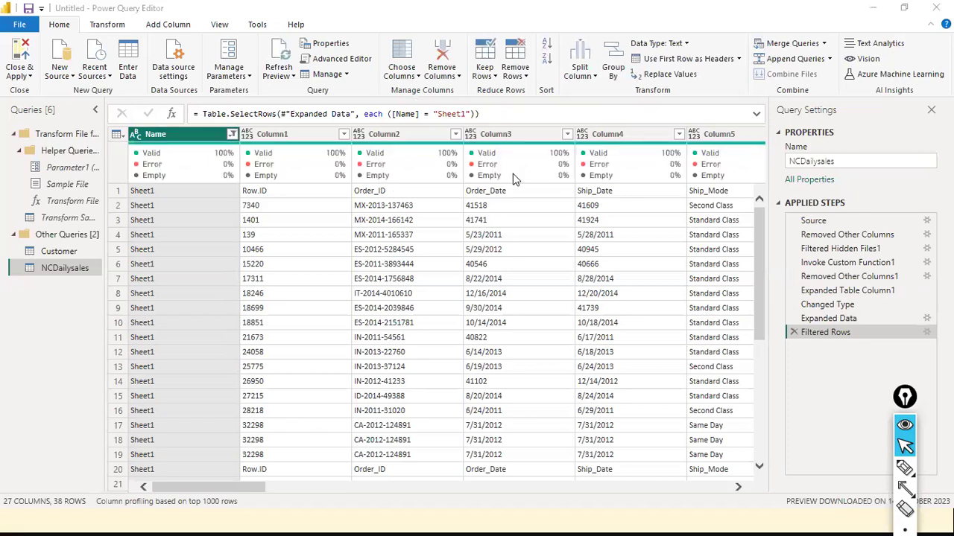
# - Include Sheet2 again in the Name column filter so that all sheets are selected
pyautogui.click(231, 136)
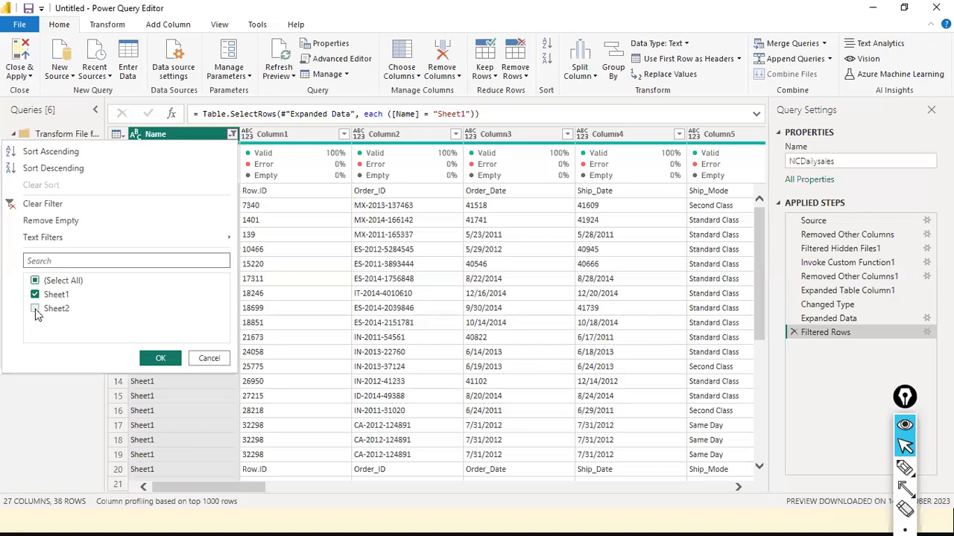
pyautogui.click(61, 307)
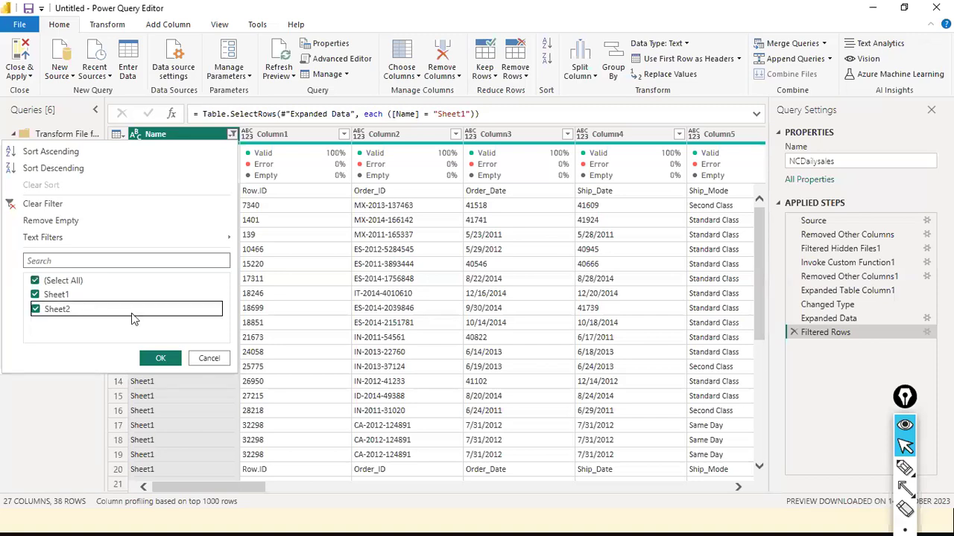
pyautogui.click(161, 361)
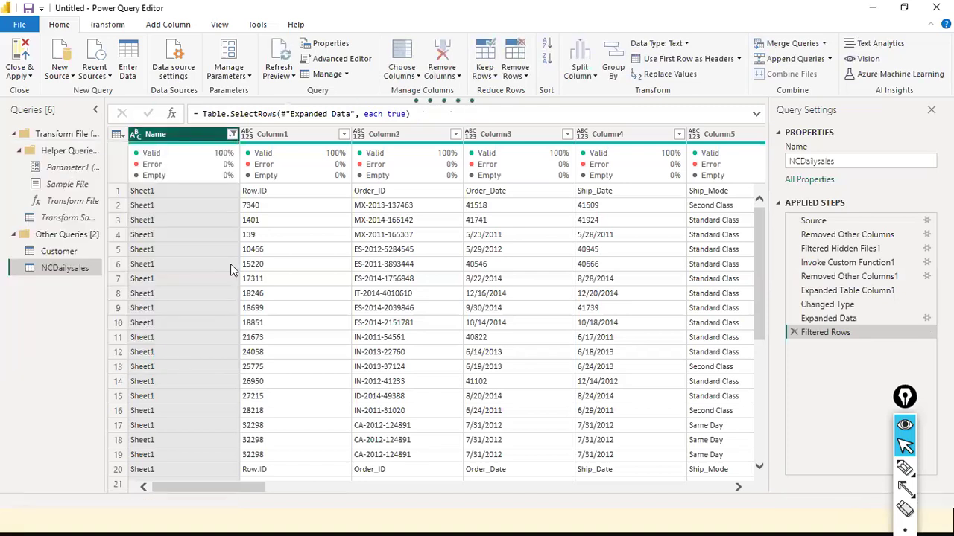
# - Promote the first row of NCDailysales to column headers
pyautogui.click(106, 24)
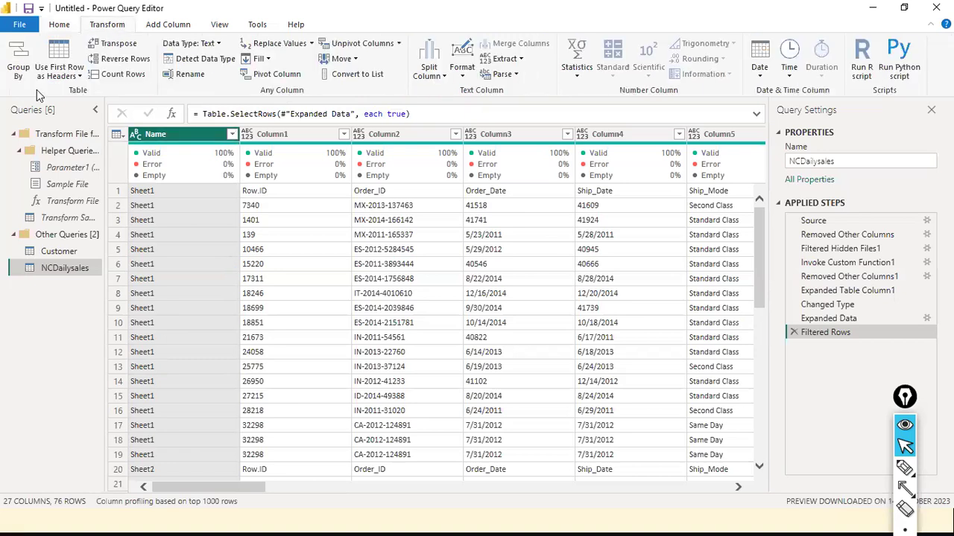
pyautogui.click(77, 76)
pyautogui.click(84, 92)
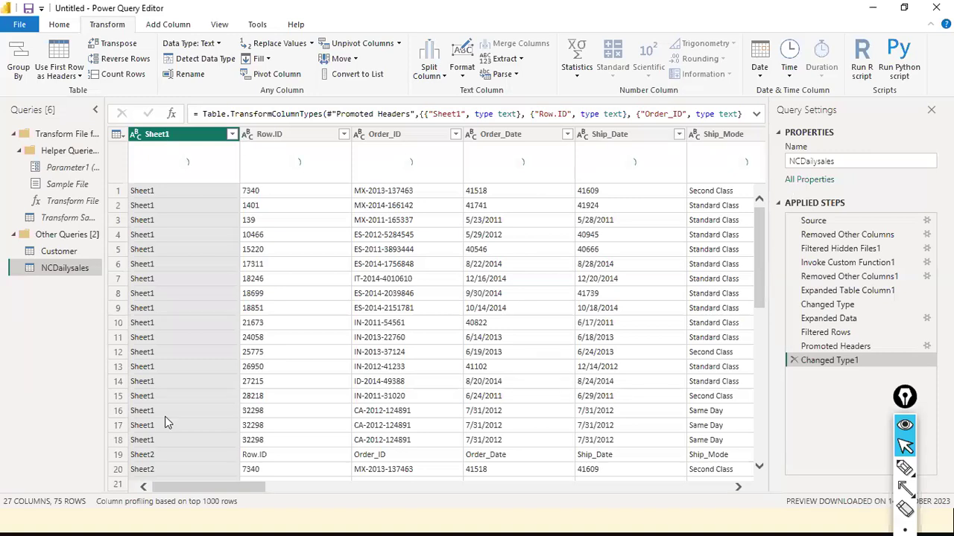
# - Remove the Sheet1 column that holds the sheet names from NCDailysales
pyautogui.click(232, 135)
pyautogui.click(219, 362)
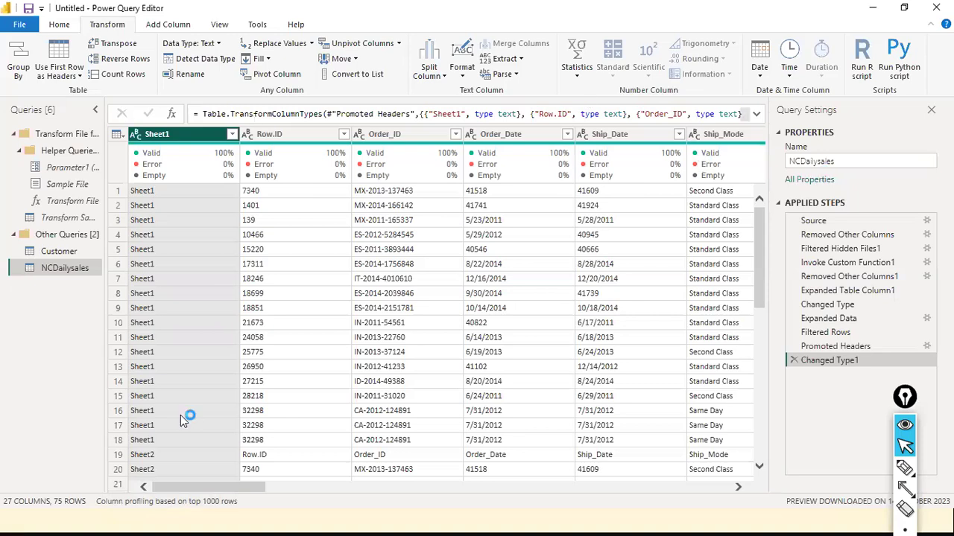
pyautogui.rightClick(180, 146)
pyautogui.click(217, 167)
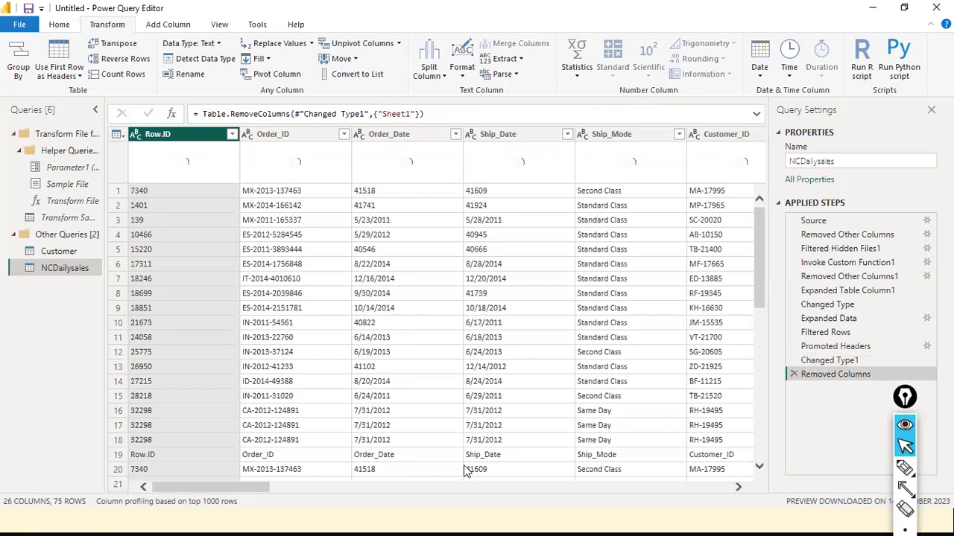
pyautogui.hscroll(10, 707, 465)
pyautogui.hscroll(-5, 127, 462)
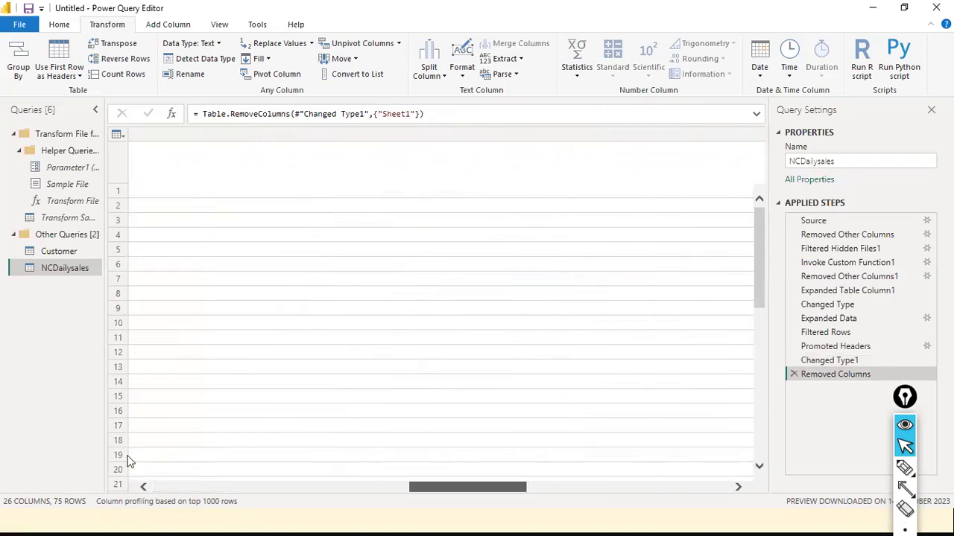
pyautogui.hscroll(-5, 124, 456)
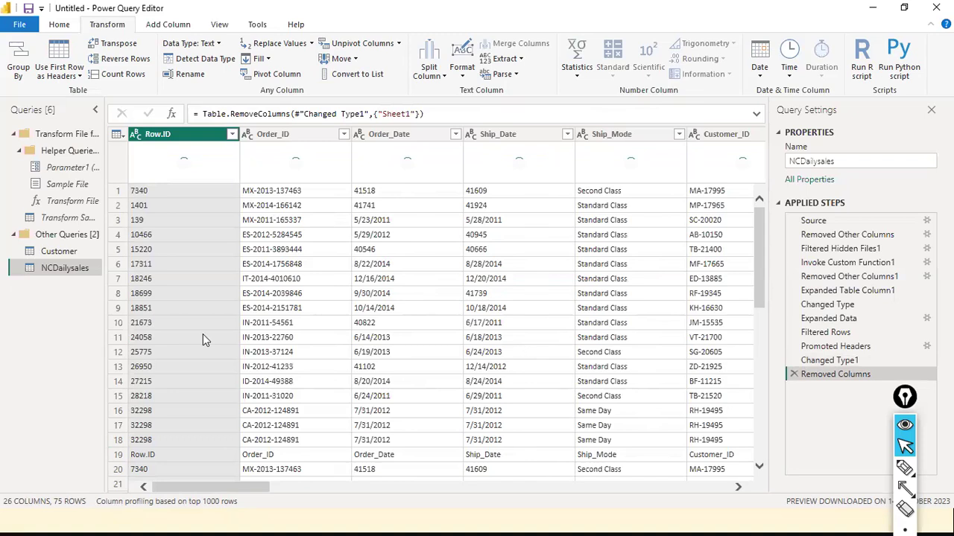
# - Close the query editor and apply the changes, loading the queries into the Power BI Desktop report
pyautogui.click(21, 25)
pyautogui.press('Escape')
pyautogui.hotkey('alt', 'Tab')
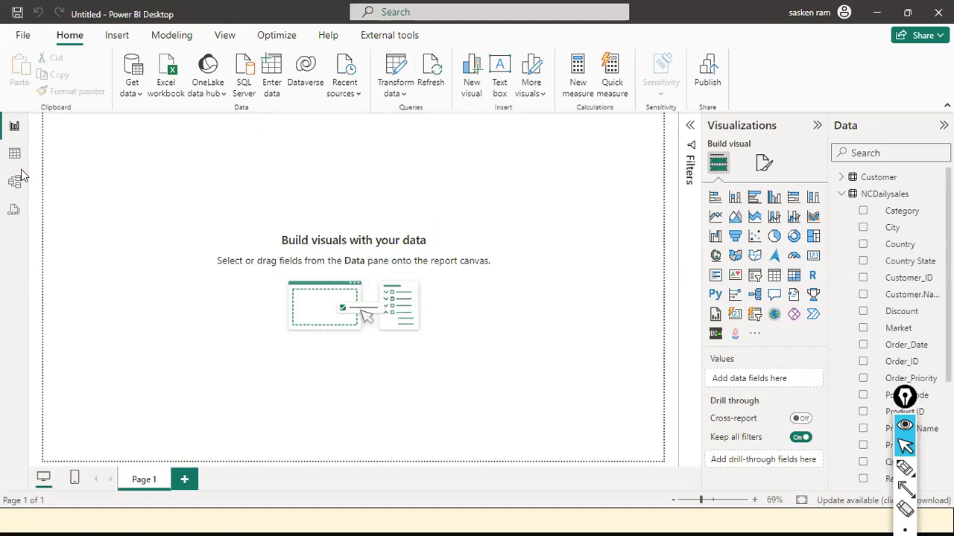
# - Open NCDailysales in Table view and look through its combined rows and all columns from Row.ID to Return
pyautogui.click(21, 177)
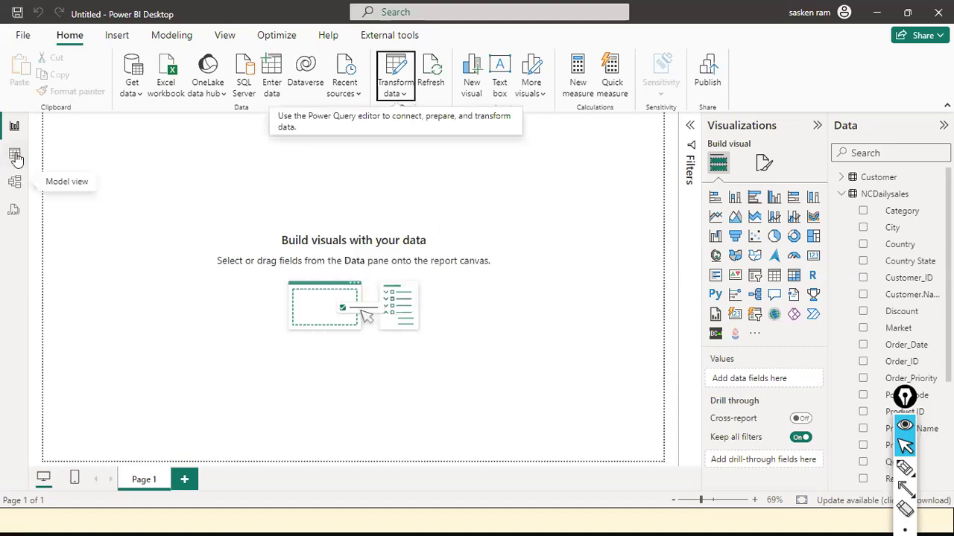
pyautogui.click(16, 156)
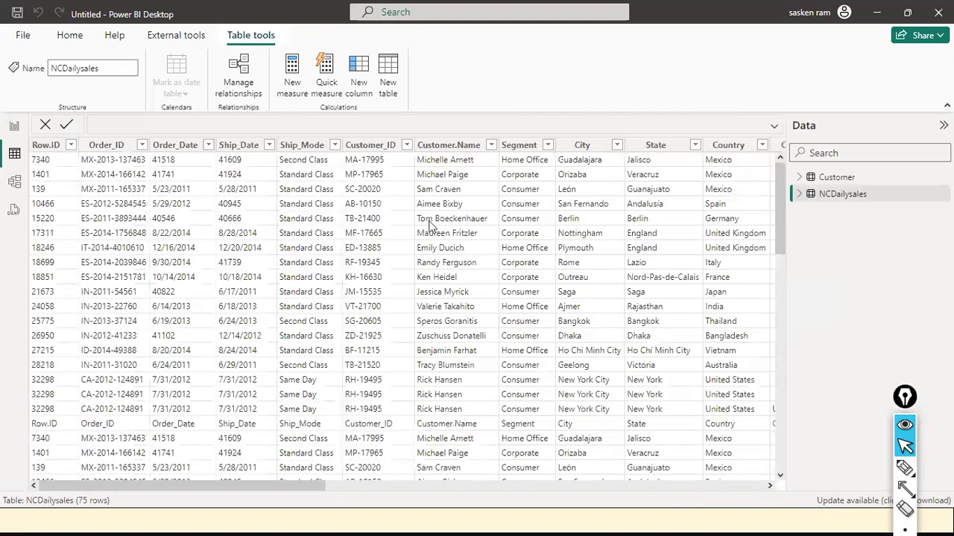
pyautogui.moveTo(159, 482); pyautogui.dragTo(128, 485)
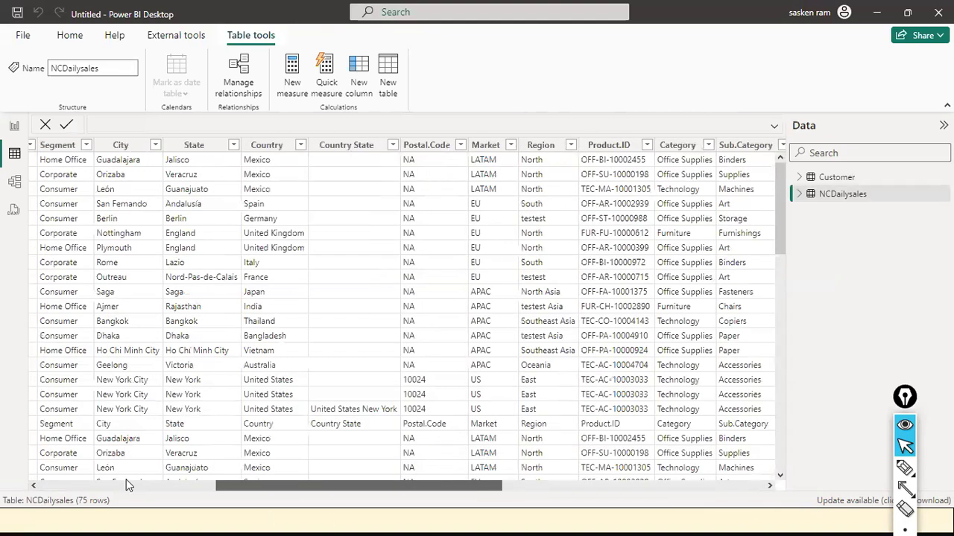
pyautogui.scroll(-2, 250, 407)
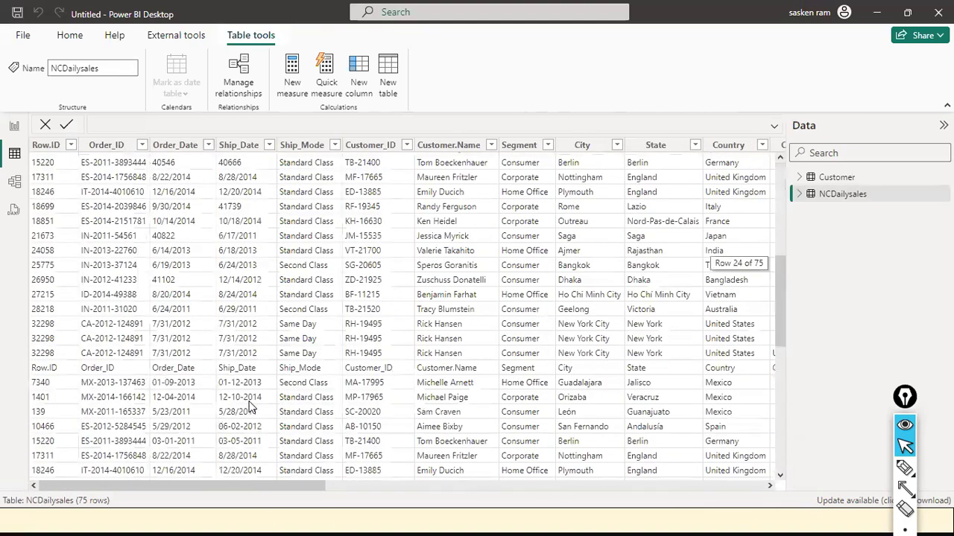
pyautogui.scroll(-1, 249, 407)
pyautogui.scroll(-3, 250, 408)
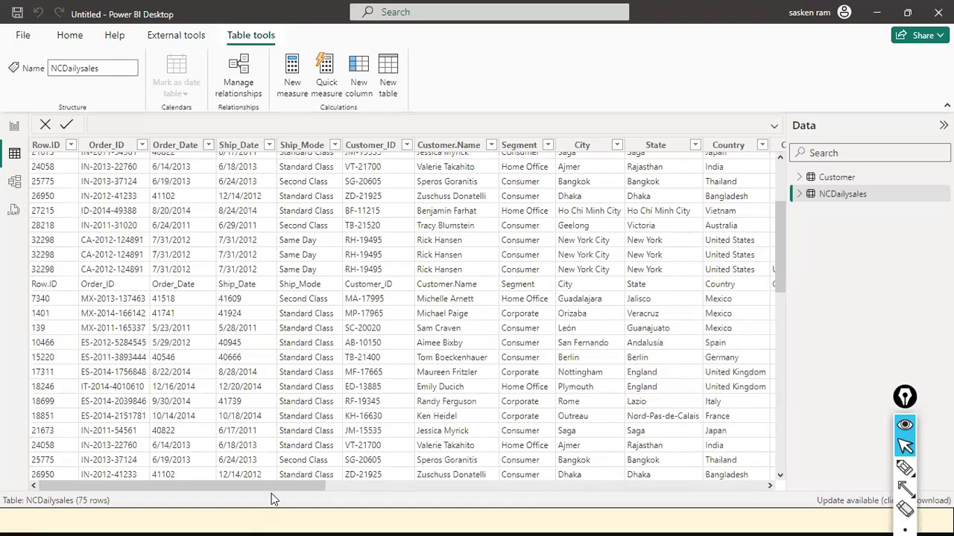
pyautogui.hscroll(5, 542, 506)
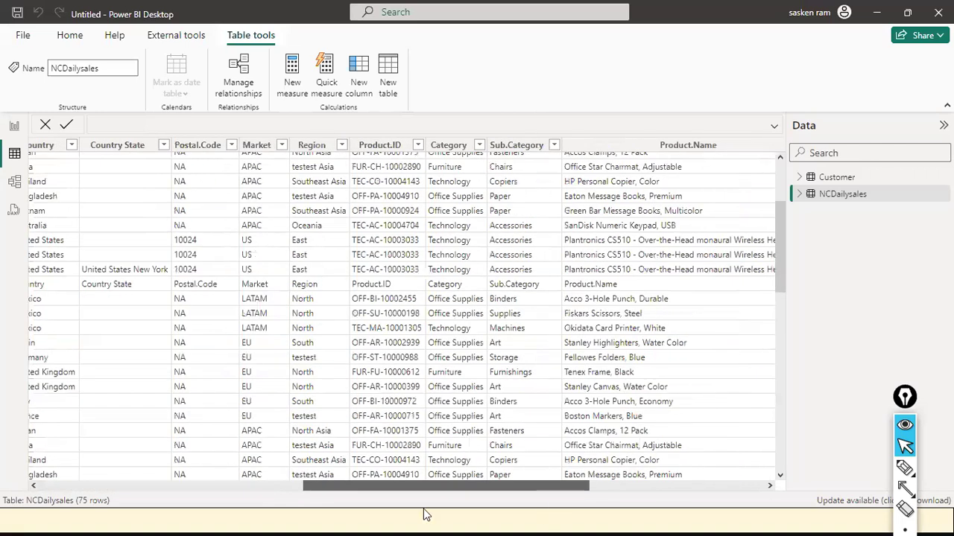
pyautogui.hscroll(-2, 406, 514)
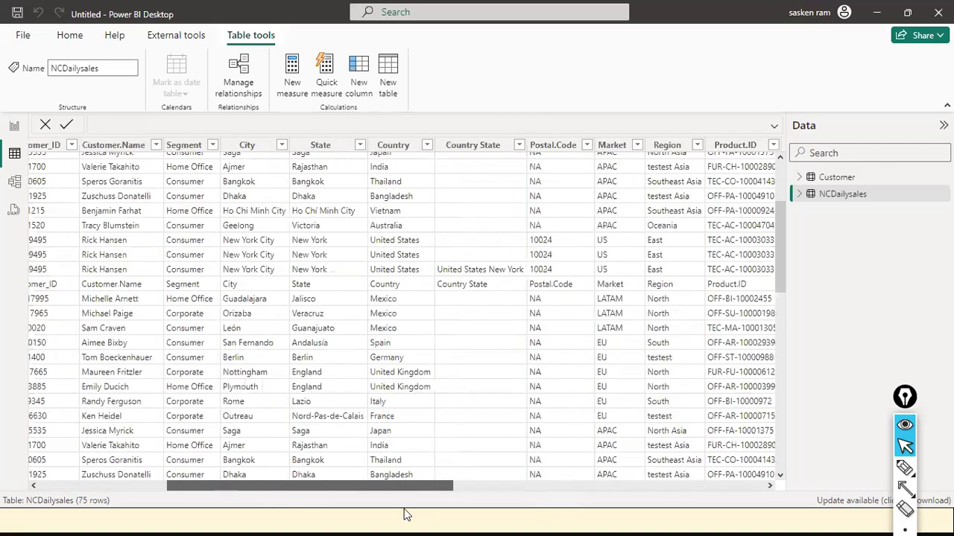
pyautogui.hscroll(8, 648, 520)
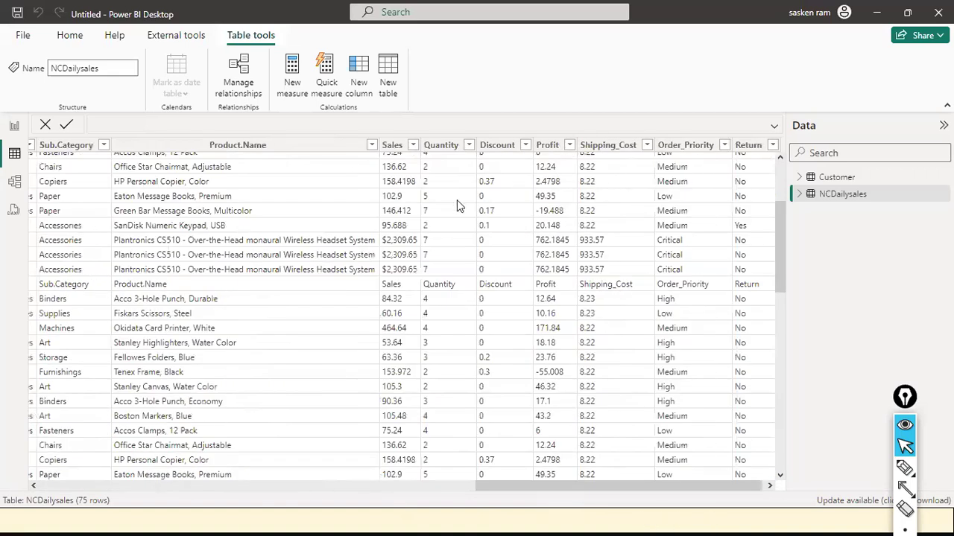
# - Check the data types and values of the Quantity and Discount columns in NCDailysales
pyautogui.click(445, 146)
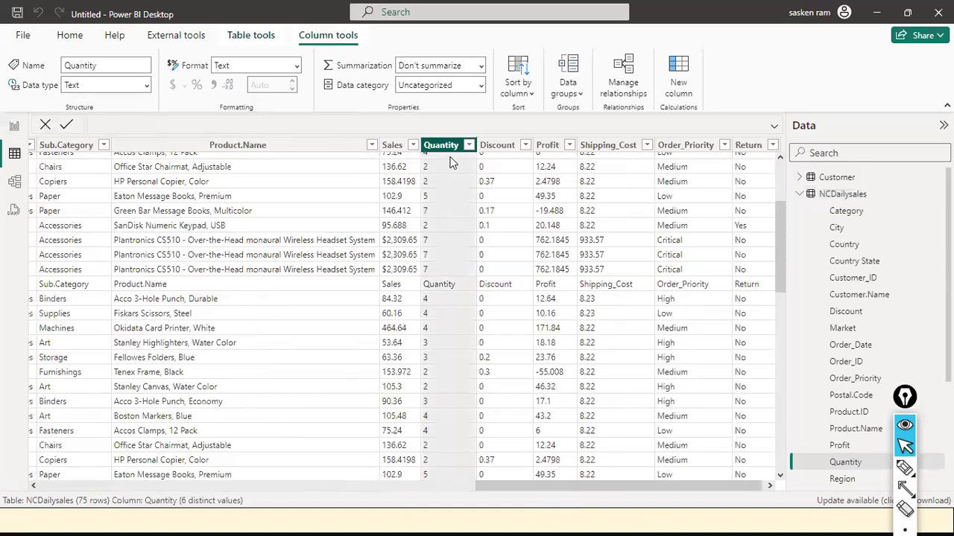
pyautogui.click(510, 149)
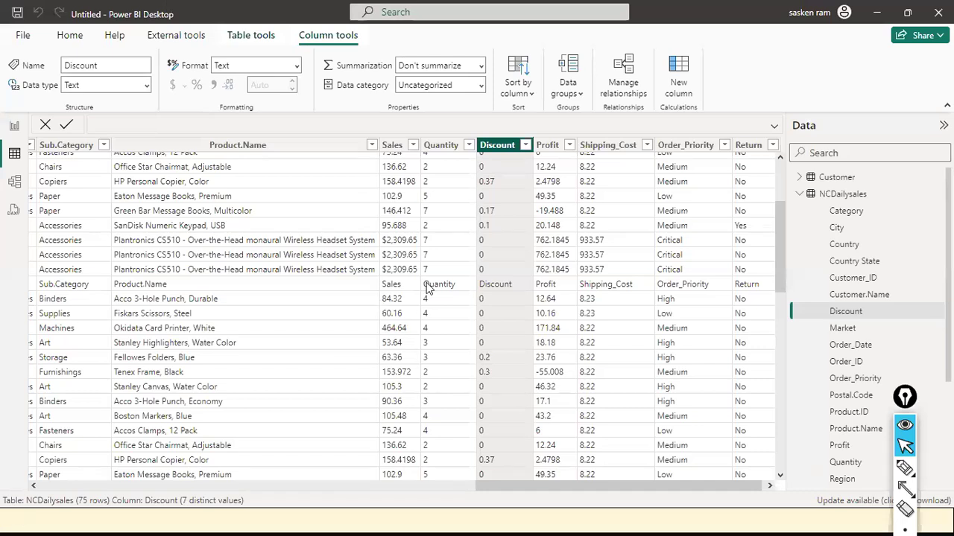
pyautogui.scroll(5, 540, 256)
pyautogui.scroll(-3, 514, 289)
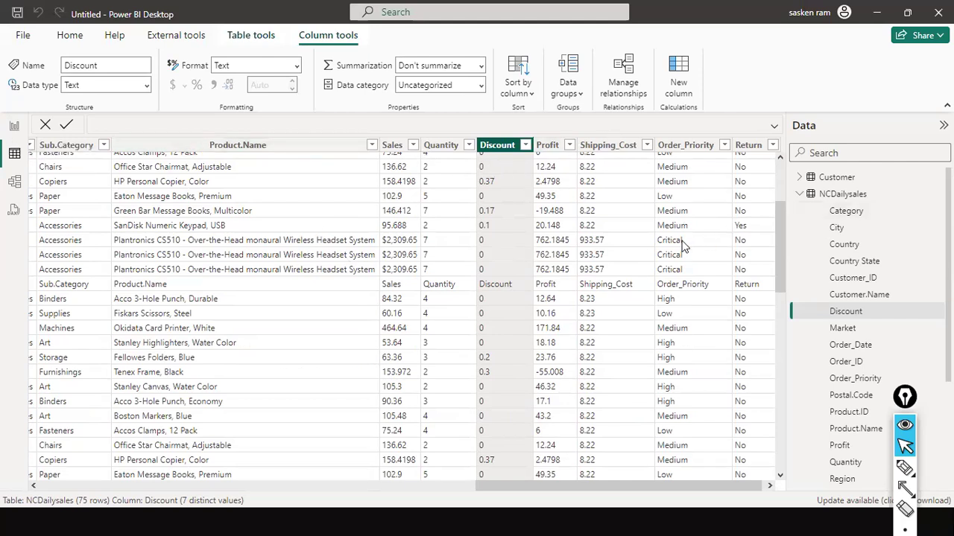
# - Look back over the first NCDailysales rows in the columns from Sub.Category to Return
pyautogui.scroll(3, 684, 247)
pyautogui.scroll(-1, 365, 252)
pyautogui.scroll(1, 365, 251)
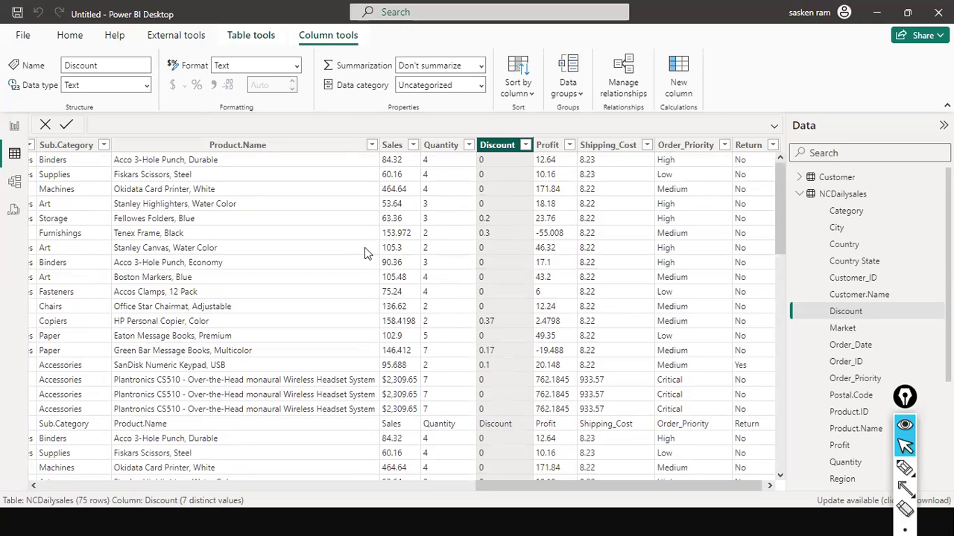
# - Switch to the blank report page and handwrite a Sheet1 label with an arrow and the headings Name and Sal over it
pyautogui.click(15, 126)
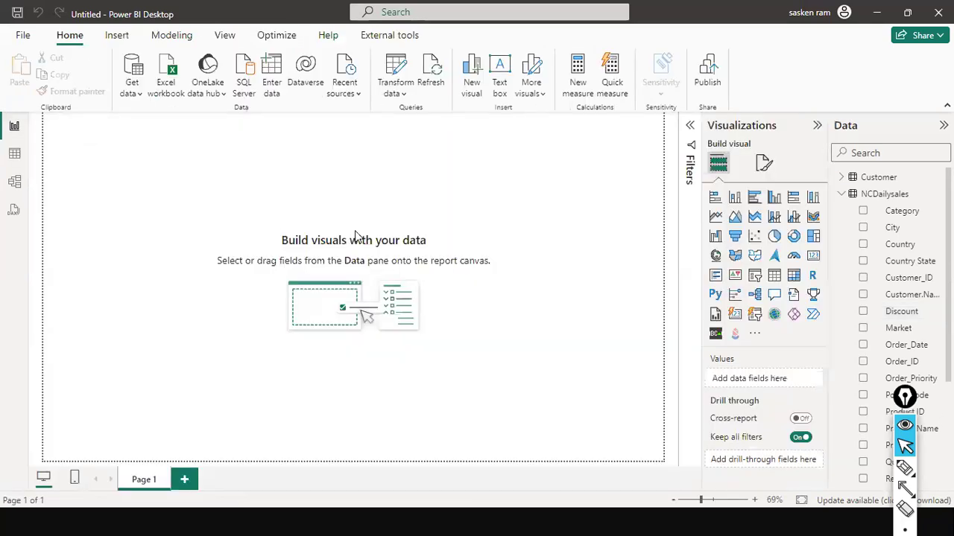
pyautogui.hotkey('ctrl', 'shift', '3')
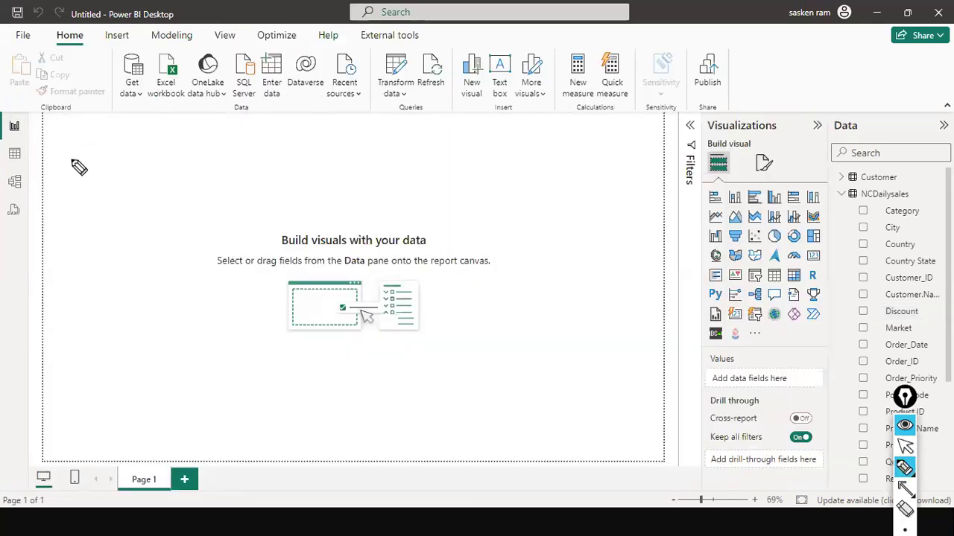
pyautogui.moveTo(102, 178); pyautogui.dragTo(167, 177)
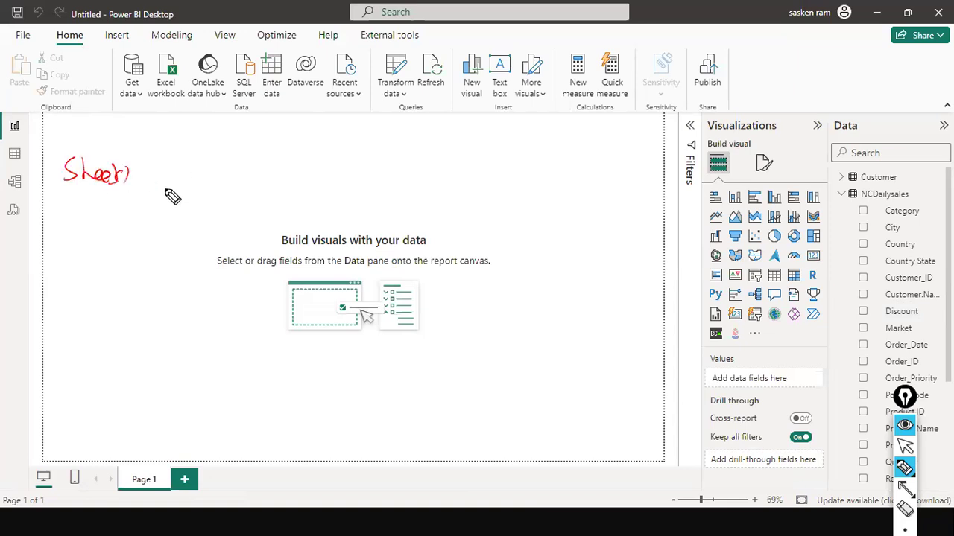
pyautogui.moveTo(243, 181); pyautogui.dragTo(260, 166)
pyautogui.moveTo(266, 178); pyautogui.dragTo(293, 179)
pyautogui.moveTo(295, 175); pyautogui.dragTo(309, 178)
pyautogui.moveTo(400, 157); pyautogui.dragTo(387, 174)
pyautogui.moveTo(414, 168); pyautogui.dragTo(420, 176)
pyautogui.moveTo(425, 156); pyautogui.dragTo(428, 173)
# - Handwrite a second Sheet 1 label with an arrow underneath, and mark the two sheets Apr and Jul
pyautogui.moveTo(81, 262); pyautogui.dragTo(70, 283)
pyautogui.moveTo(84, 260)
pyautogui.mouseDown()
pyautogui.moveTo(99, 283)
pyautogui.moveTo(112, 283)
pyautogui.mouseUp()
pyautogui.moveTo(114, 277)
pyautogui.mouseDown()
pyautogui.moveTo(128, 283)
pyautogui.moveTo(134, 272)
pyautogui.mouseUp()
pyautogui.moveTo(147, 268)
pyautogui.mouseDown()
pyautogui.moveTo(149, 284)
pyautogui.moveTo(190, 275)
pyautogui.moveTo(174, 299)
pyautogui.mouseUp()
pyautogui.moveTo(77, 152); pyautogui.dragTo(98, 139)
pyautogui.moveTo(106, 143); pyautogui.dragTo(113, 134)
pyautogui.moveTo(59, 251); pyautogui.dragTo(59, 263)
pyautogui.moveTo(65, 253); pyautogui.dragTo(73, 257)
pyautogui.moveTo(77, 244); pyautogui.dragTo(79, 257)
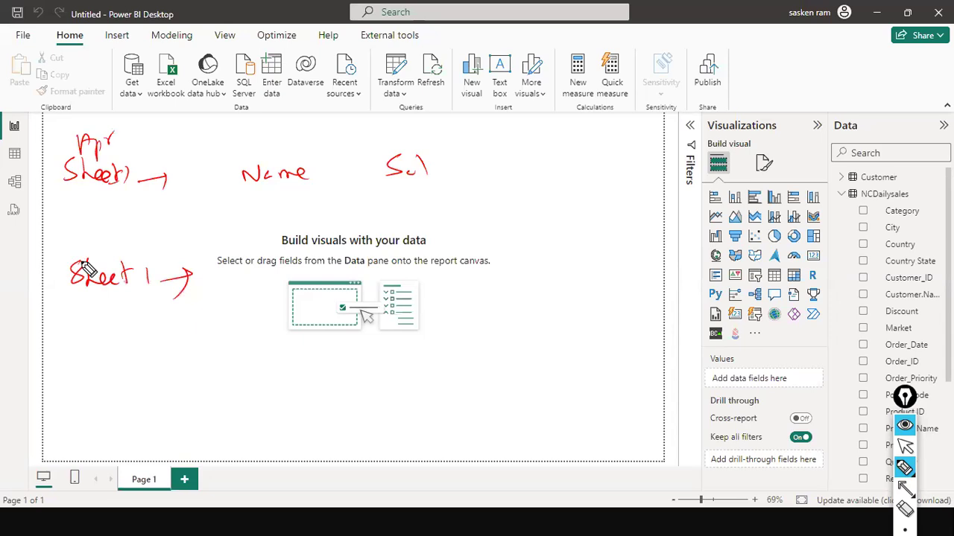
# - Handwrite a sample name and 5000 under the Apr sheet's headings, and draw a stroke through the Jul label
pyautogui.moveTo(269, 202)
pyautogui.mouseDown()
pyautogui.moveTo(266, 217)
pyautogui.moveTo(306, 209)
pyautogui.moveTo(302, 237)
pyautogui.mouseUp()
pyautogui.moveTo(408, 198)
pyautogui.mouseDown()
pyautogui.moveTo(395, 218)
pyautogui.moveTo(429, 216)
pyautogui.mouseUp()
pyautogui.moveTo(432, 204); pyautogui.dragTo(471, 206)
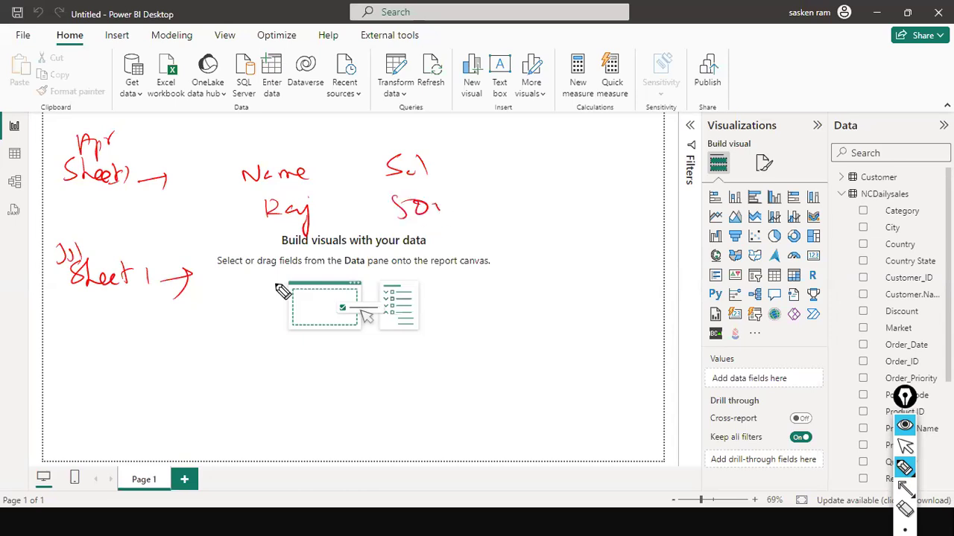
pyautogui.moveTo(51, 277); pyautogui.dragTo(107, 246)
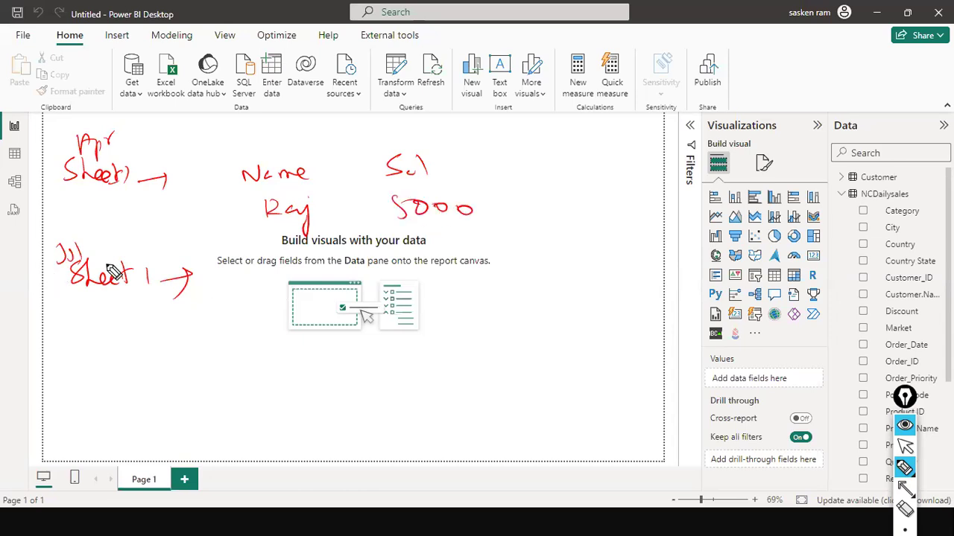
# - Handwrite the headings Name and Sal beside the Jul sheet, with a sample name and 6000 under them
pyautogui.moveTo(271, 280)
pyautogui.mouseDown()
pyautogui.moveTo(272, 293)
pyautogui.moveTo(362, 282)
pyautogui.mouseUp()
pyautogui.click(448, 279)
pyautogui.moveTo(438, 271)
pyautogui.mouseDown()
pyautogui.moveTo(426, 285)
pyautogui.moveTo(462, 283)
pyautogui.mouseUp()
pyautogui.moveTo(473, 266); pyautogui.dragTo(481, 285)
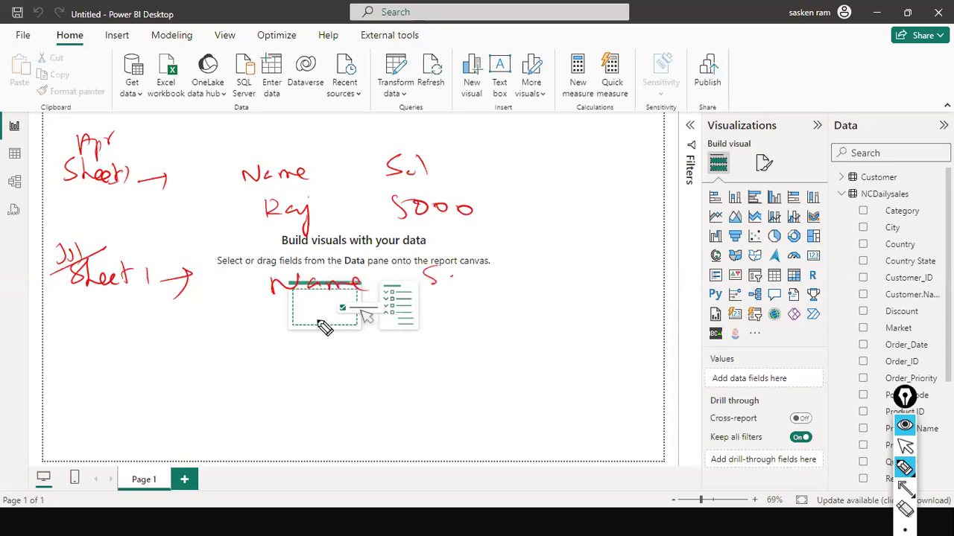
pyautogui.moveTo(293, 344); pyautogui.dragTo(377, 332)
pyautogui.moveTo(476, 302)
pyautogui.mouseDown()
pyautogui.moveTo(464, 319)
pyautogui.moveTo(484, 315)
pyautogui.mouseUp()
pyautogui.moveTo(505, 313); pyautogui.dragTo(504, 314)
pyautogui.moveTo(522, 313); pyautogui.dragTo(529, 318)
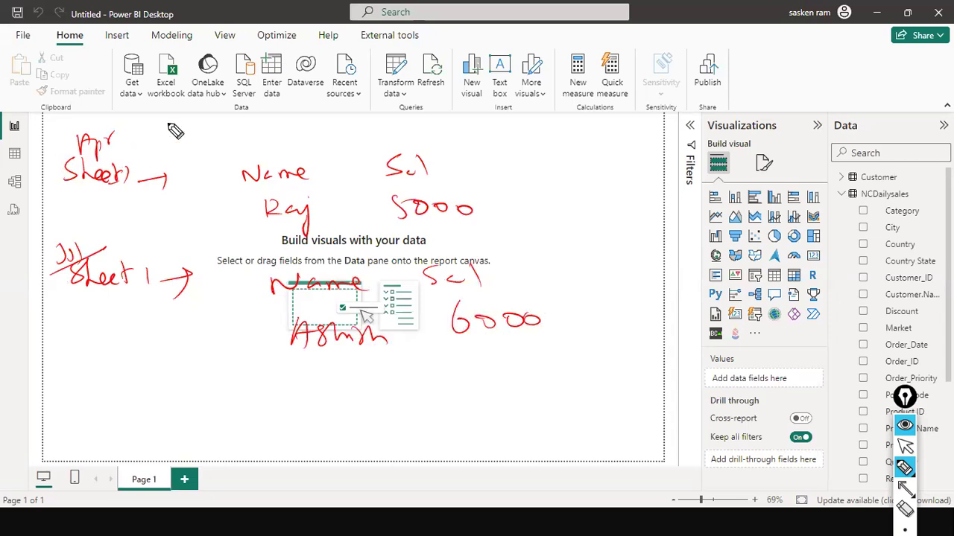
# - Frame both handwritten tables as one, tick the first three rows and draw a dividing line between the two sheets
pyautogui.moveTo(246, 165)
pyautogui.mouseDown()
pyautogui.moveTo(248, 237)
pyautogui.moveTo(289, 412)
pyautogui.moveTo(596, 387)
pyautogui.mouseUp()
pyautogui.moveTo(566, 146); pyautogui.dragTo(216, 150)
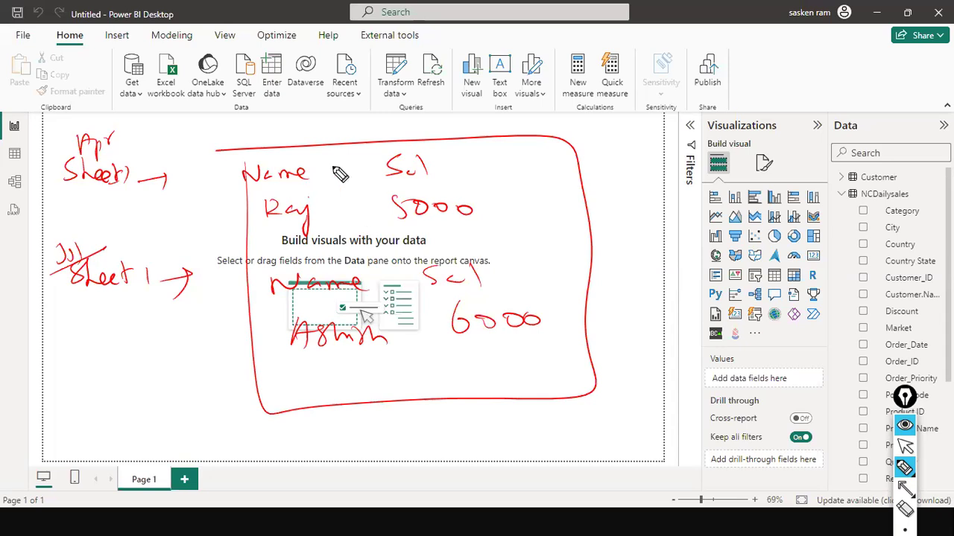
pyautogui.moveTo(210, 176); pyautogui.dragTo(262, 160)
pyautogui.moveTo(219, 228); pyautogui.dragTo(268, 201)
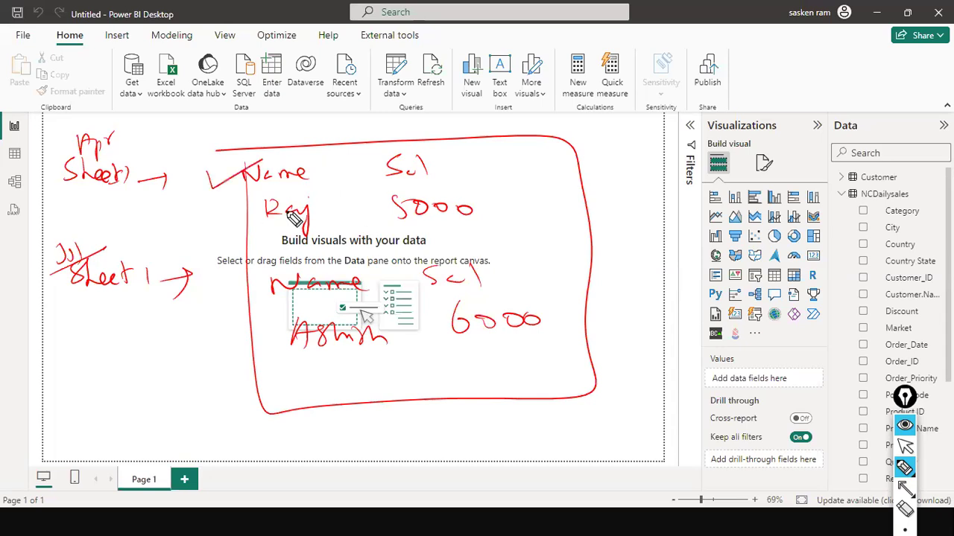
pyautogui.moveTo(227, 296); pyautogui.dragTo(287, 265)
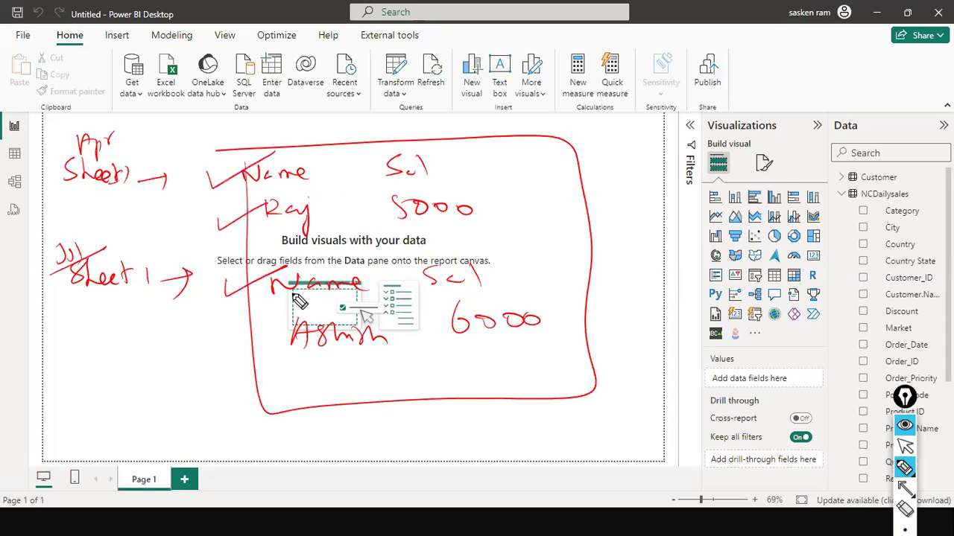
pyautogui.moveTo(245, 249); pyautogui.dragTo(580, 245)
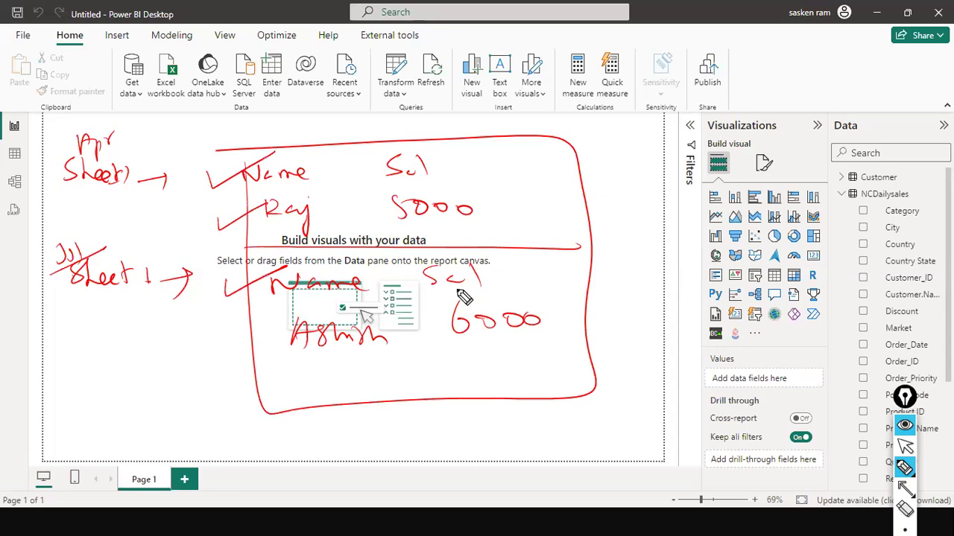
# - Circle the Jul Sal heading with an arrow pointing to it, and underline the Apr Sal heading and label it Text
pyautogui.moveTo(484, 295); pyautogui.dragTo(456, 282)
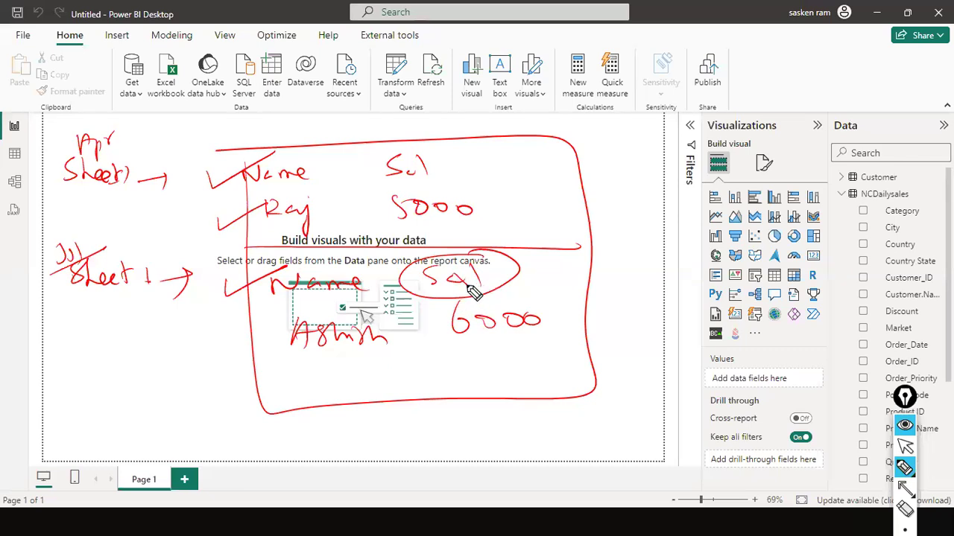
pyautogui.moveTo(365, 185)
pyautogui.mouseDown()
pyautogui.moveTo(471, 178)
pyautogui.moveTo(477, 149)
pyautogui.moveTo(471, 163)
pyautogui.moveTo(559, 158)
pyautogui.mouseUp()
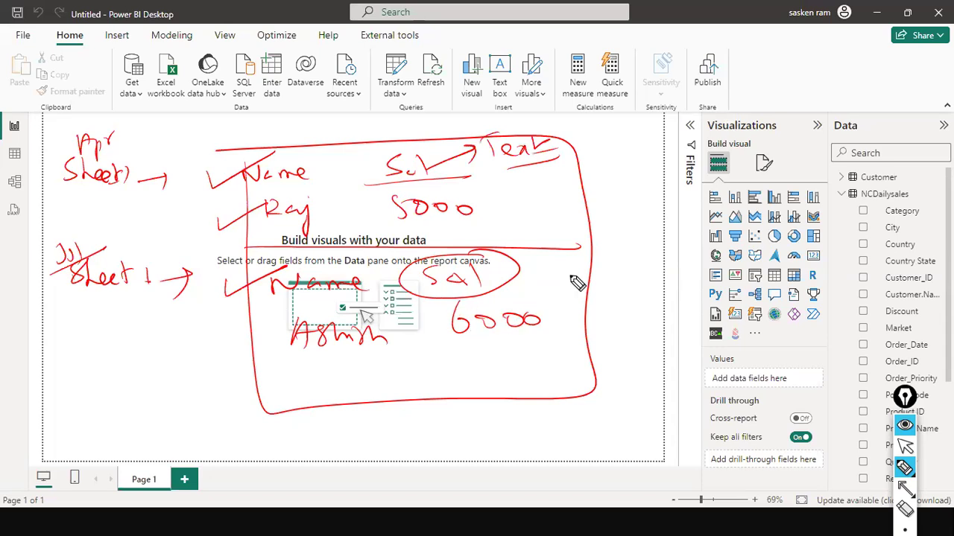
pyautogui.moveTo(622, 268); pyautogui.dragTo(564, 270)
pyautogui.moveTo(586, 262); pyautogui.dragTo(583, 287)
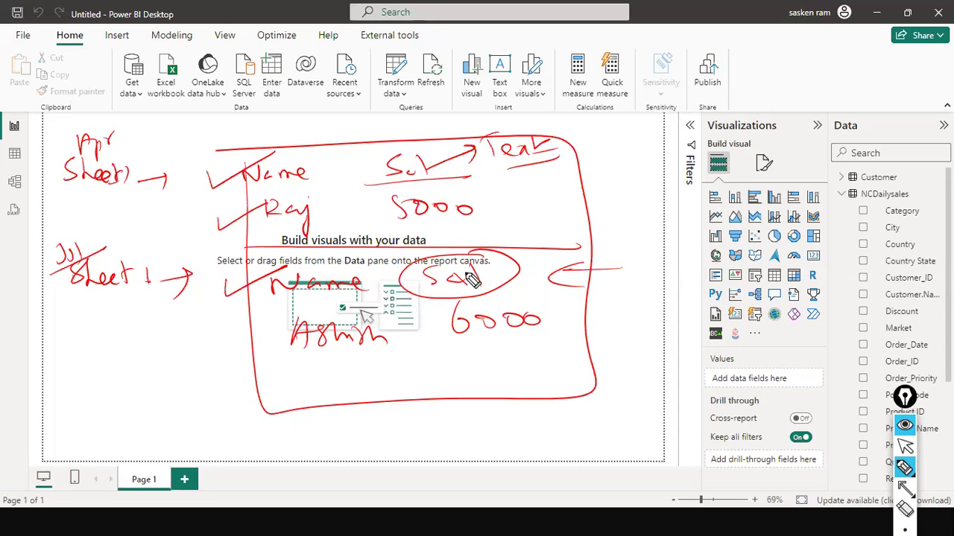
# - Circle the Apr and Jul sheet labels, draw an arrow to the first header row and circle the combined table
pyautogui.moveTo(109, 126)
pyautogui.mouseDown()
pyautogui.moveTo(25, 181)
pyautogui.moveTo(72, 135)
pyautogui.mouseUp()
pyautogui.moveTo(157, 249); pyautogui.dragTo(149, 224)
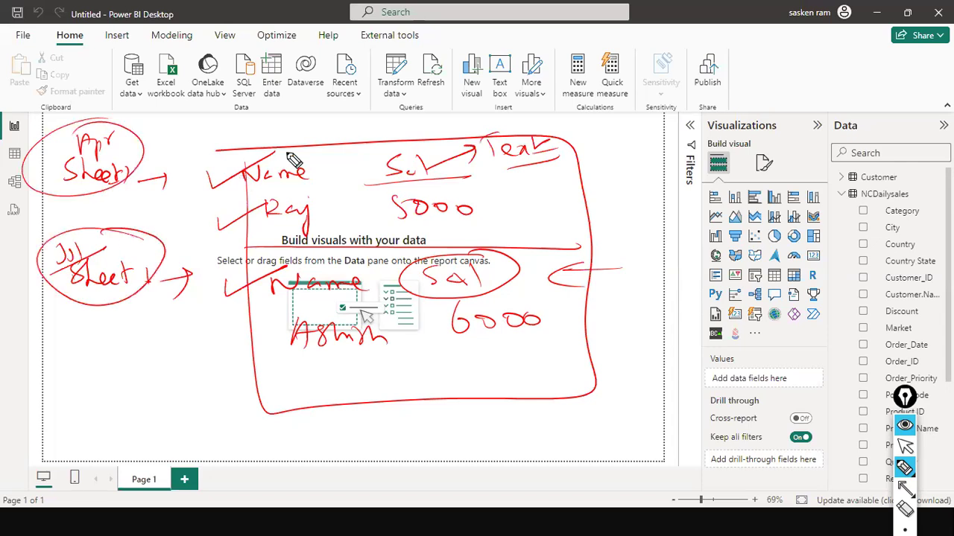
pyautogui.moveTo(159, 167); pyautogui.dragTo(243, 169)
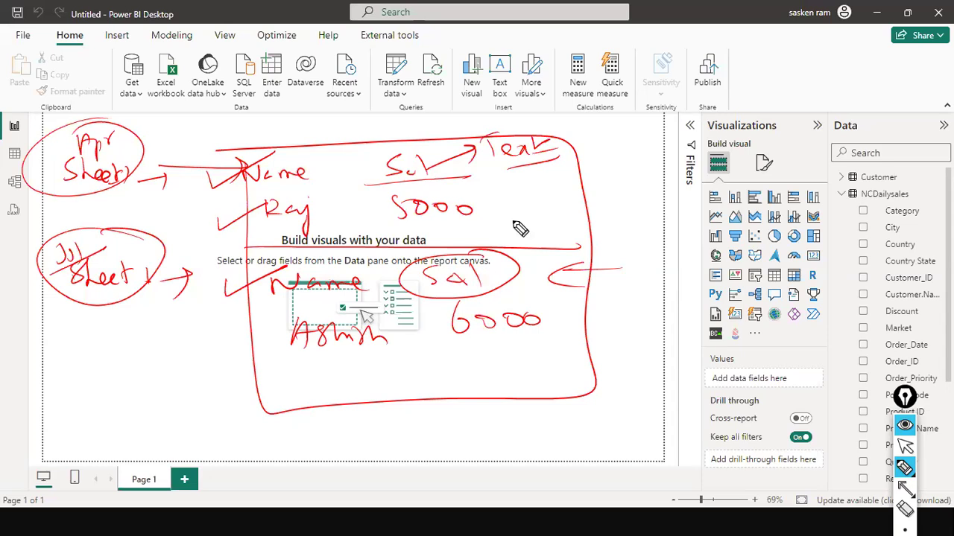
pyautogui.moveTo(432, 111)
pyautogui.mouseDown()
pyautogui.moveTo(245, 385)
pyautogui.moveTo(285, 65)
pyautogui.mouseUp()
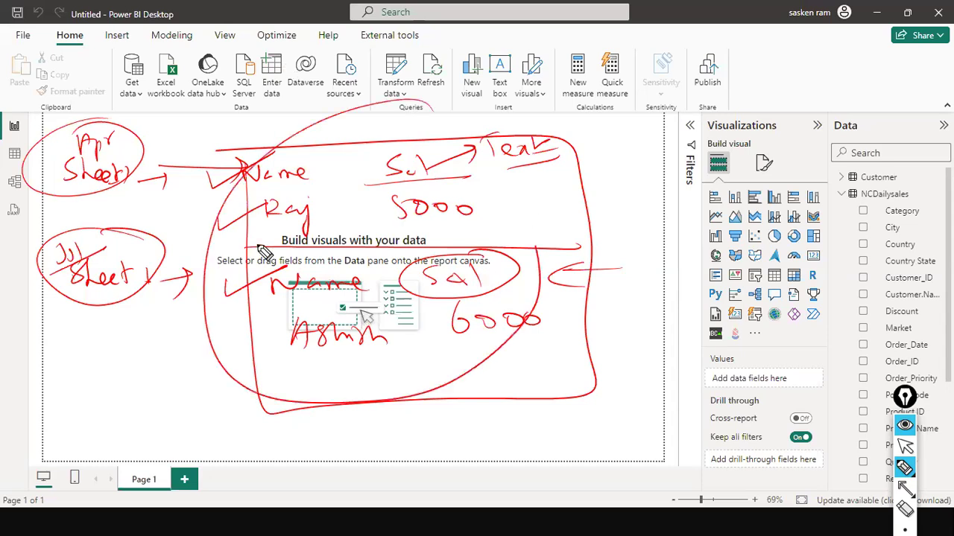
pyautogui.moveTo(233, 185)
pyautogui.mouseDown()
pyautogui.moveTo(534, 194)
pyautogui.moveTo(417, 106)
pyautogui.mouseUp()
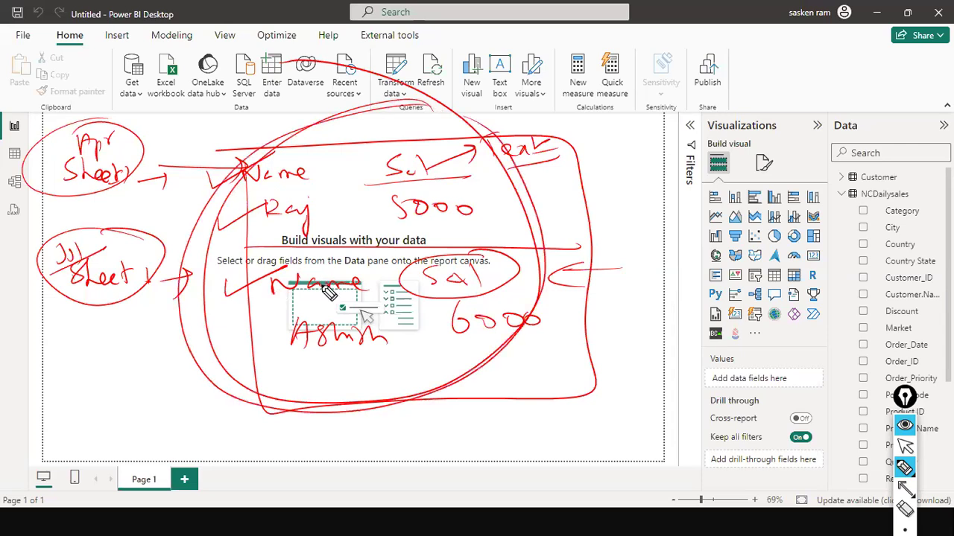
# - Strike out the Jul header row and circle both Sal headings, finishing by clearing all pen annotations
pyautogui.moveTo(272, 284); pyautogui.dragTo(499, 283)
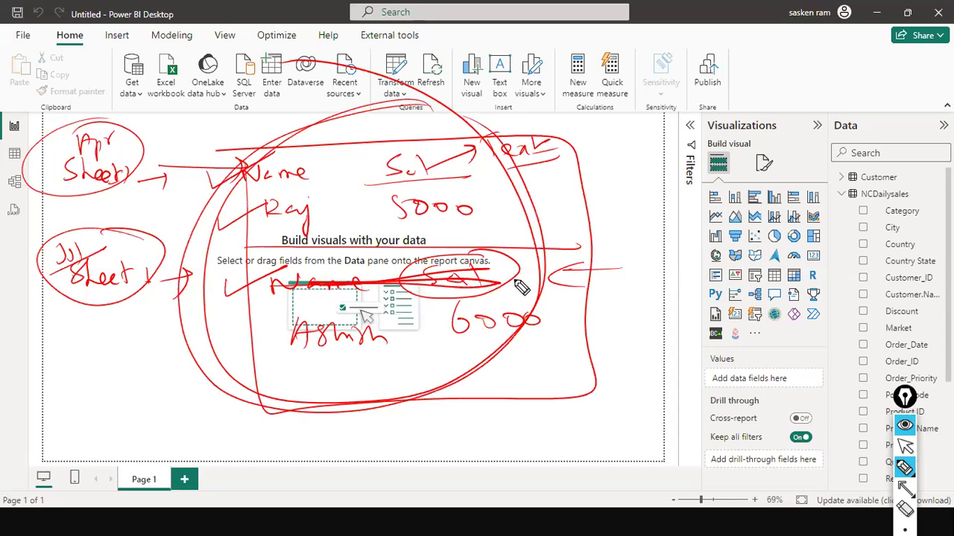
pyautogui.moveTo(385, 148); pyautogui.dragTo(419, 145)
pyautogui.moveTo(473, 297); pyautogui.dragTo(464, 295)
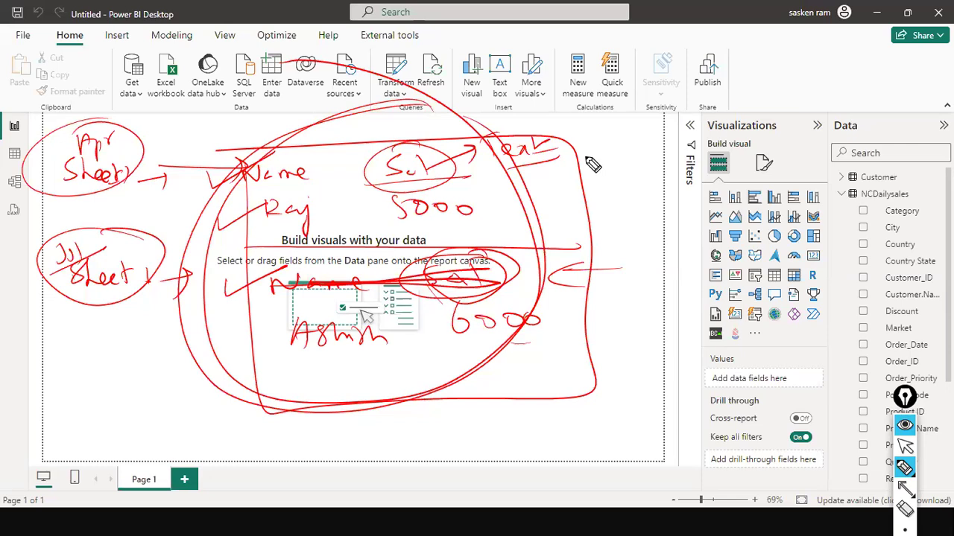
pyautogui.click(904, 446)
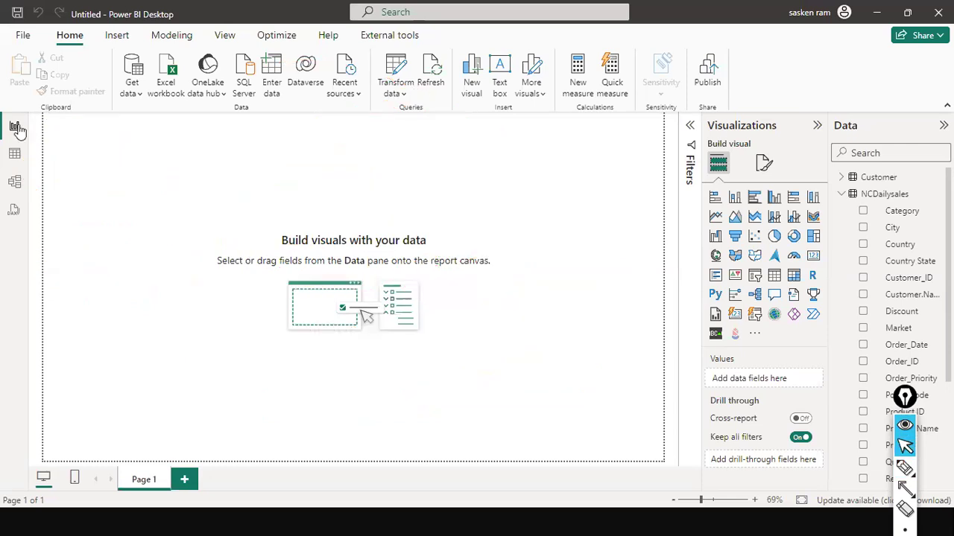
# - Open the Power Query Editor, select the NCDailysales query and refresh its preview
pyautogui.click(410, 91)
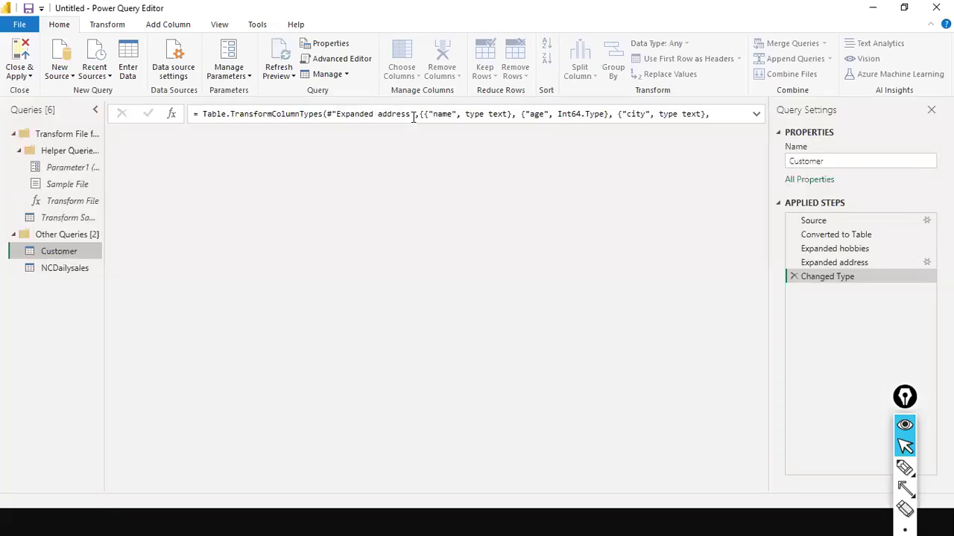
pyautogui.click(69, 272)
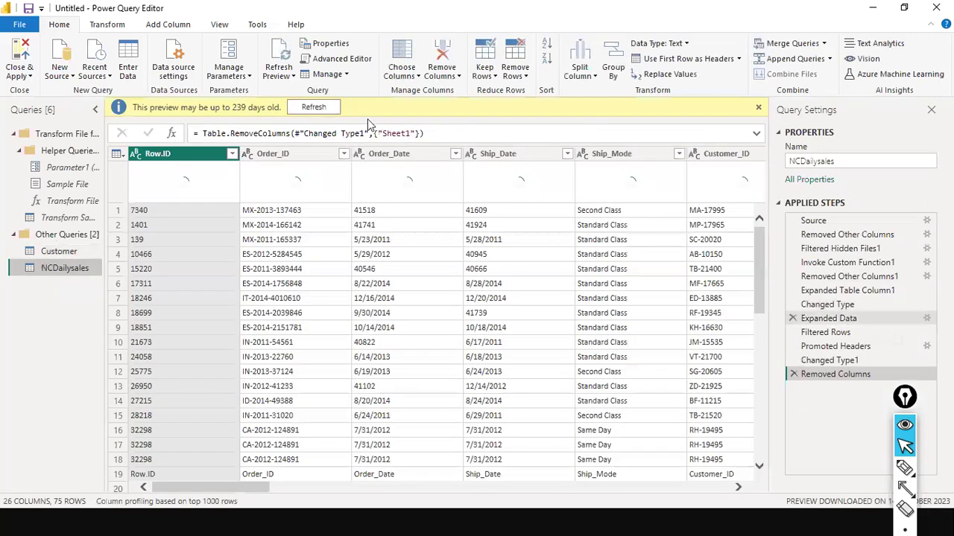
pyautogui.click(313, 107)
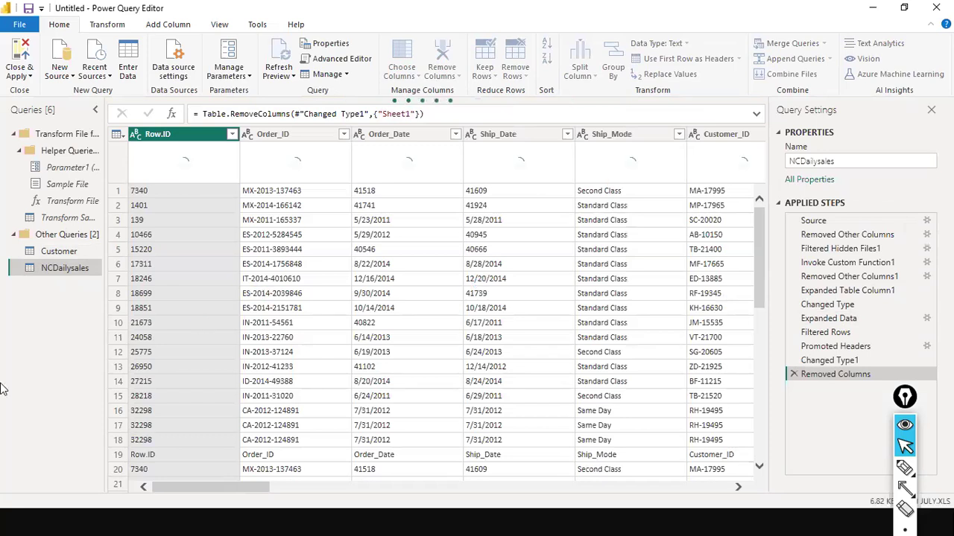
# - Draw two red arrows pointing to the repeated header in row 19, and return to the normal pointer
pyautogui.moveTo(10, 377); pyautogui.dragTo(69, 412)
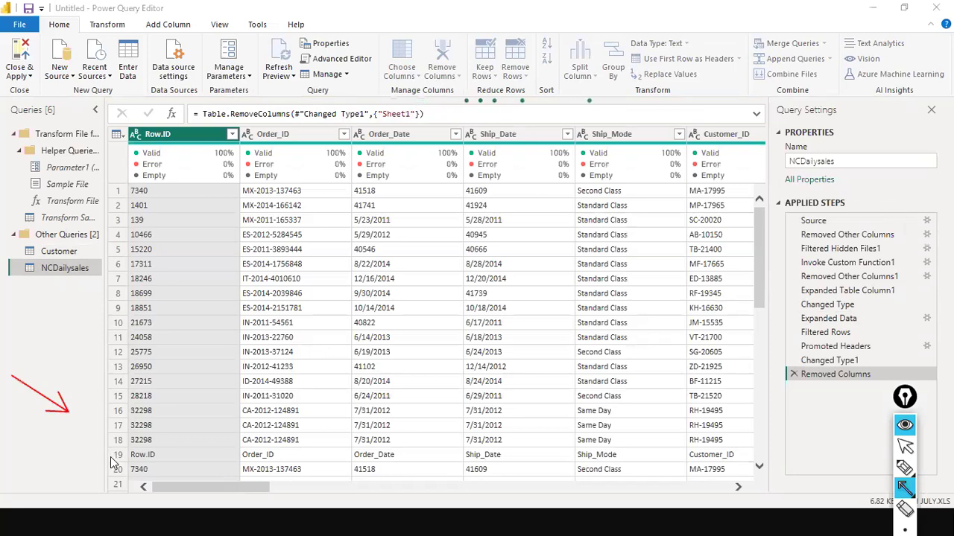
pyautogui.moveTo(110, 462); pyautogui.dragTo(114, 457)
pyautogui.moveTo(11, 459); pyautogui.dragTo(119, 454)
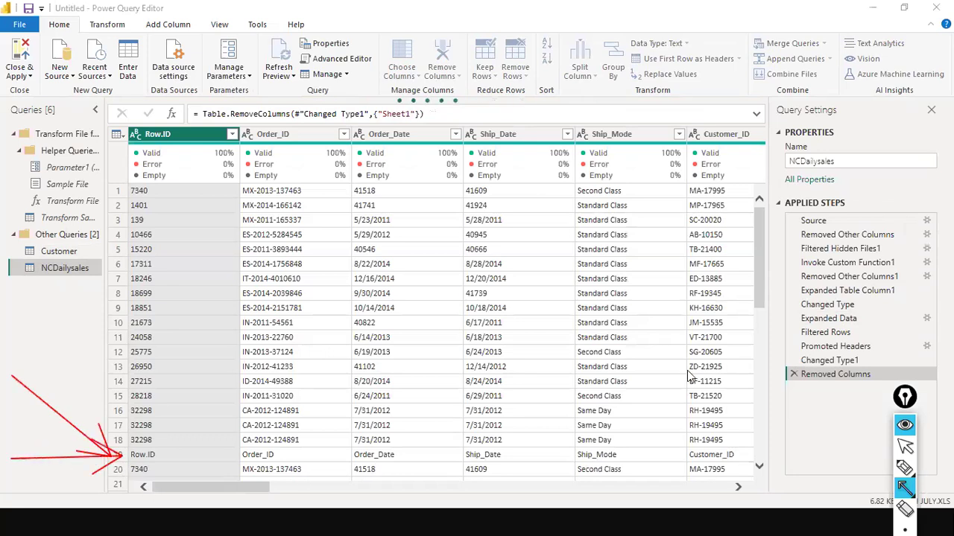
pyautogui.hotkey('ctrl', 'shift', '2')
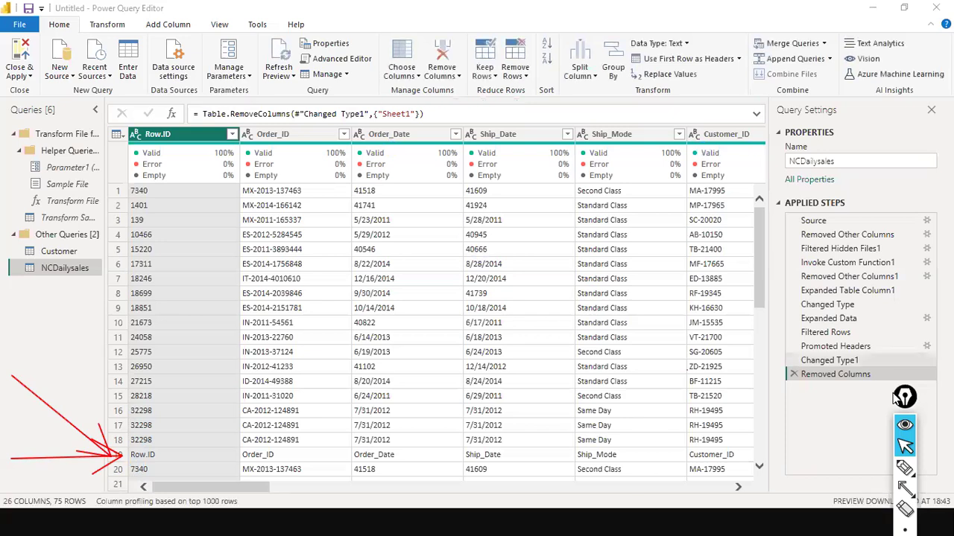
# - Look through all NCDailysales rows for header rows repeated from the other appended sheets
pyautogui.scroll(-2, 730, 330)
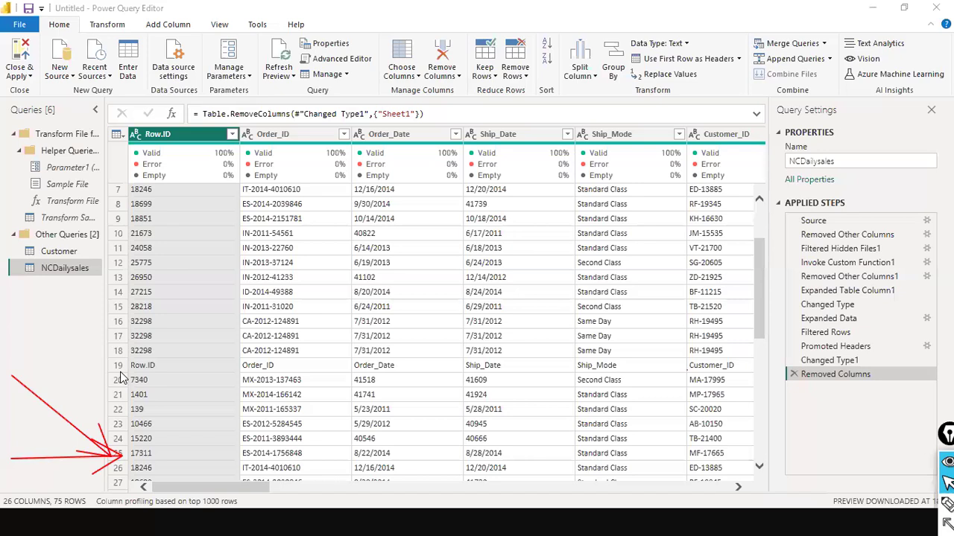
pyautogui.scroll(-3, 131, 358)
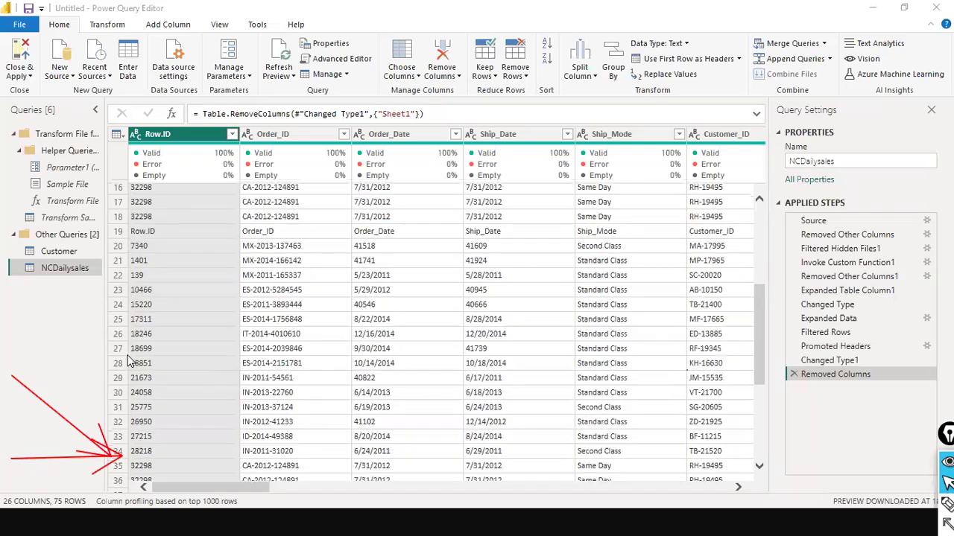
pyautogui.scroll(-2, 130, 361)
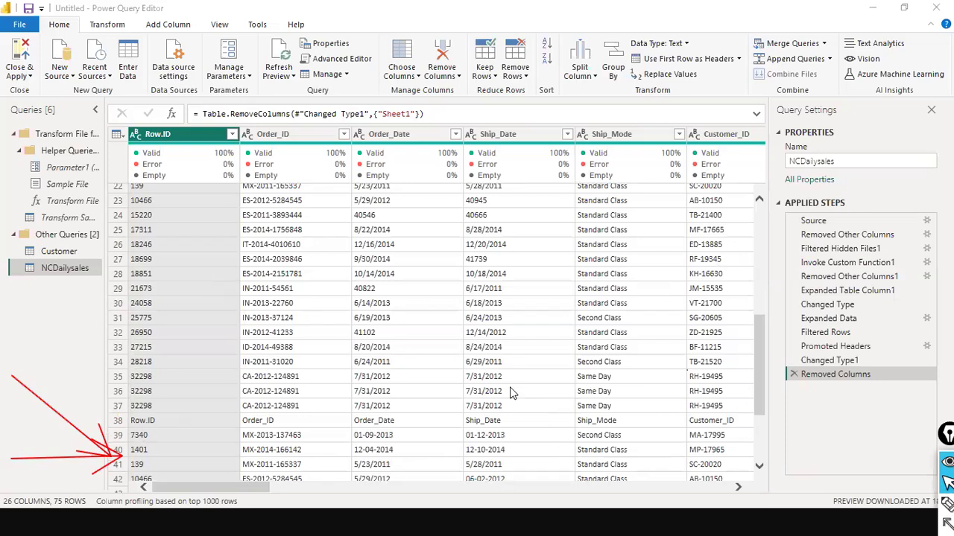
pyautogui.scroll(-7, 511, 394)
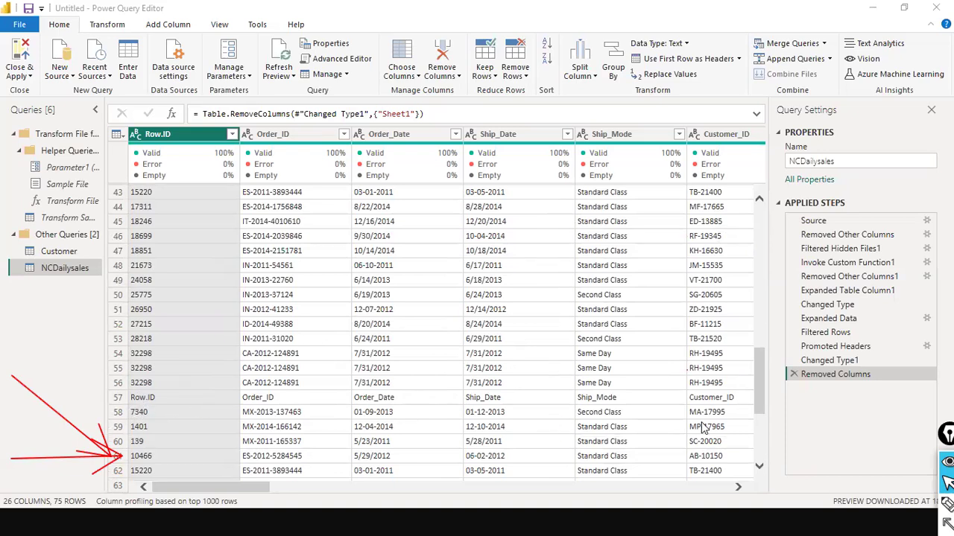
pyautogui.scroll(-4, 701, 427)
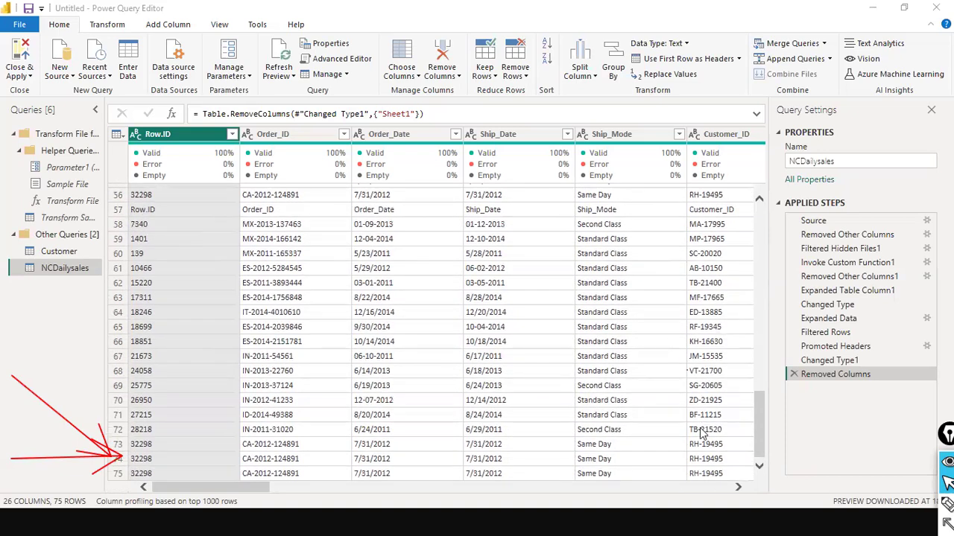
pyautogui.scroll(10, 700, 432)
pyautogui.scroll(1, 177, 350)
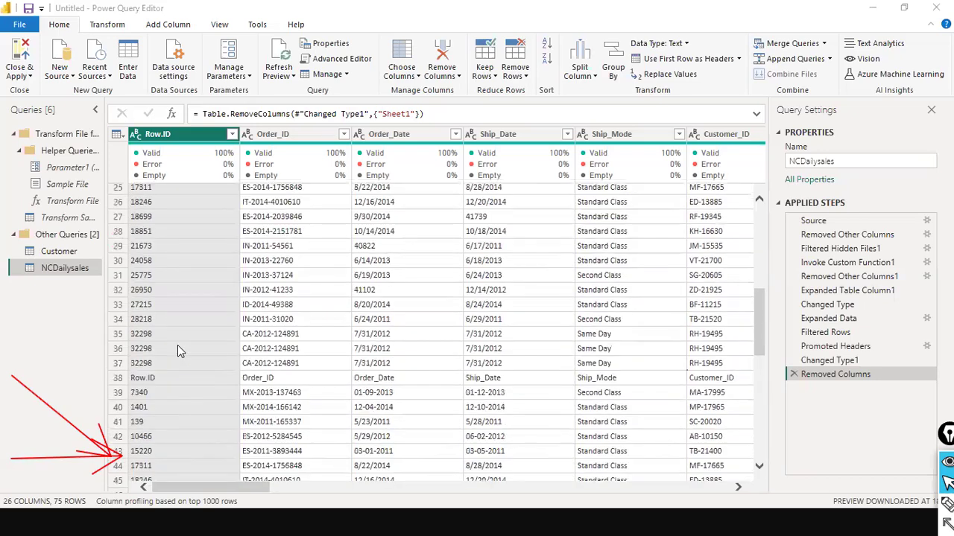
# - Examine the repeated header row 19 and the commands available for removing rows and for its Row.ID cell
pyautogui.scroll(8, 177, 345)
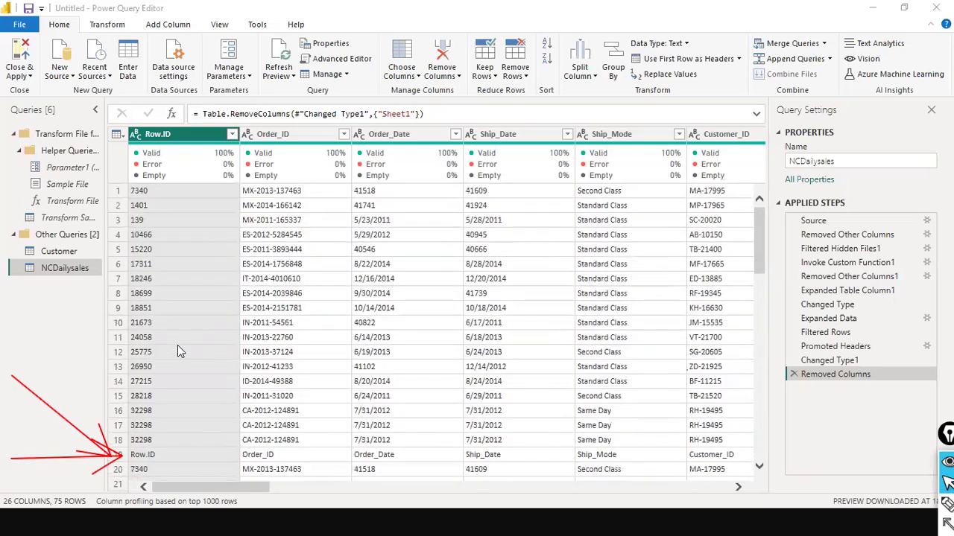
pyautogui.scroll(-2, 177, 352)
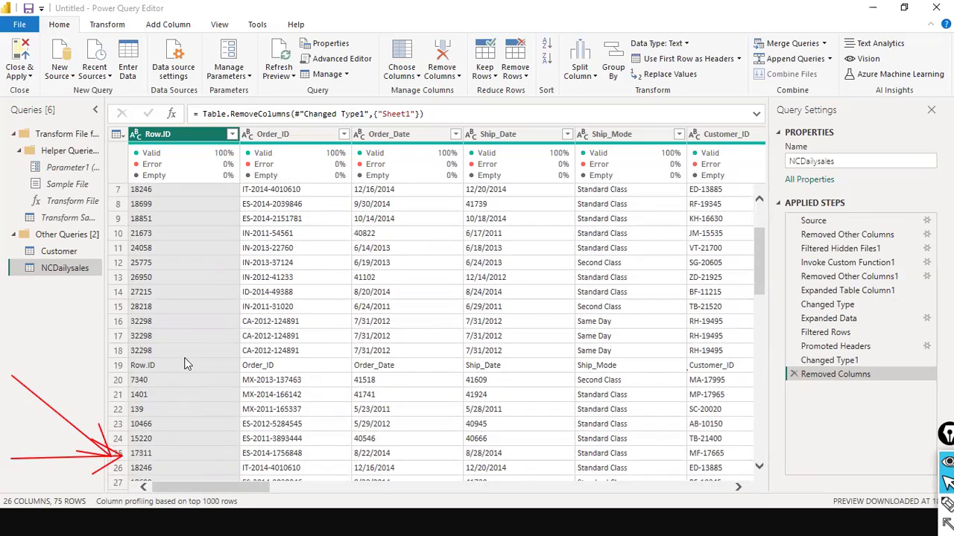
pyautogui.click(186, 364)
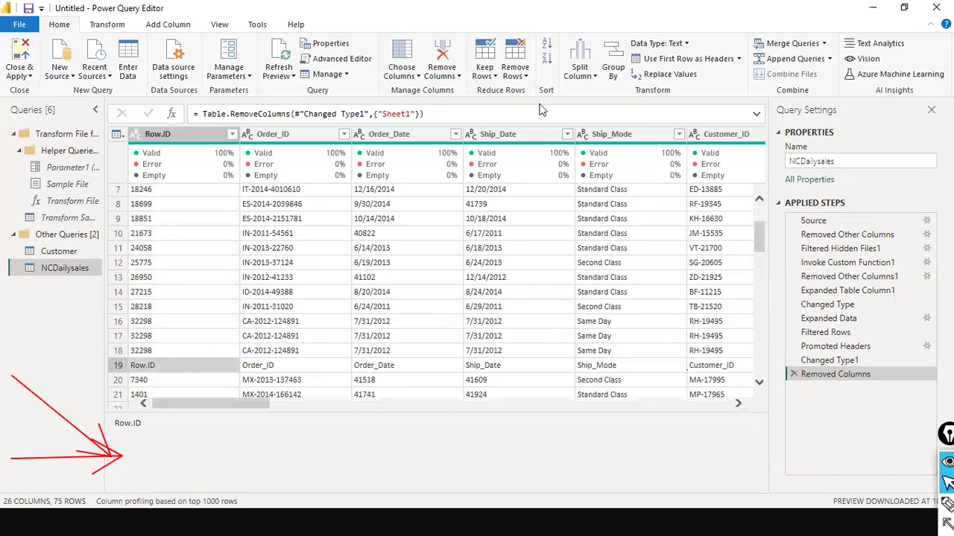
pyautogui.click(516, 73)
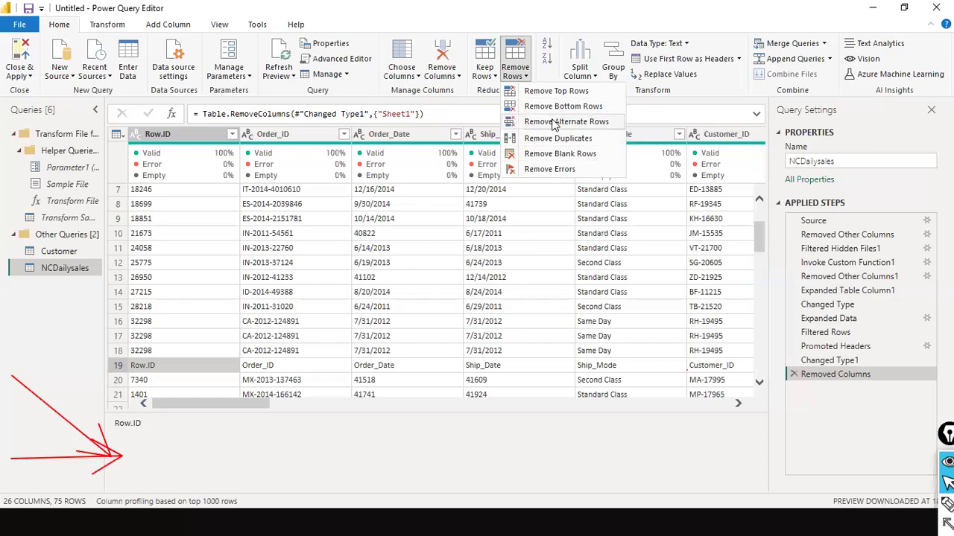
pyautogui.click(140, 380)
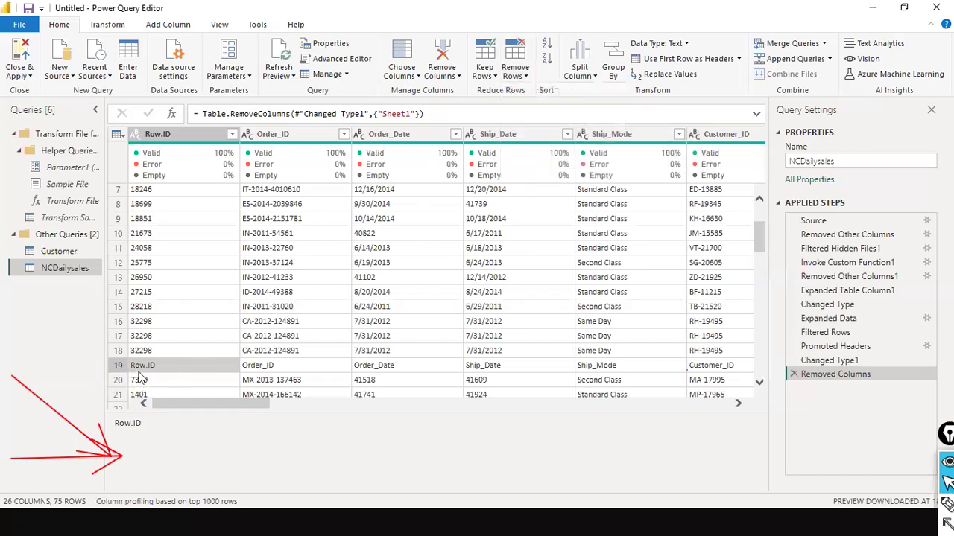
pyautogui.rightClick(144, 377)
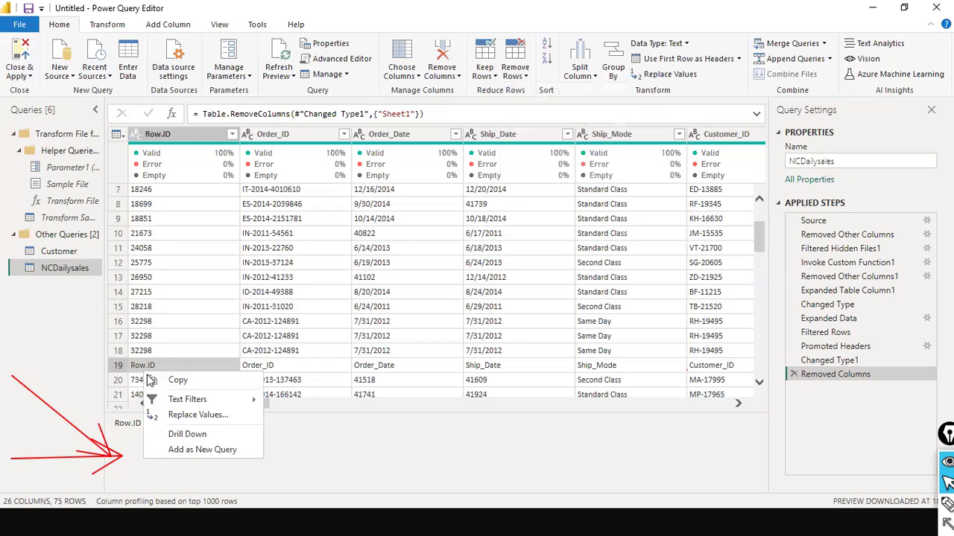
pyautogui.click(346, 435)
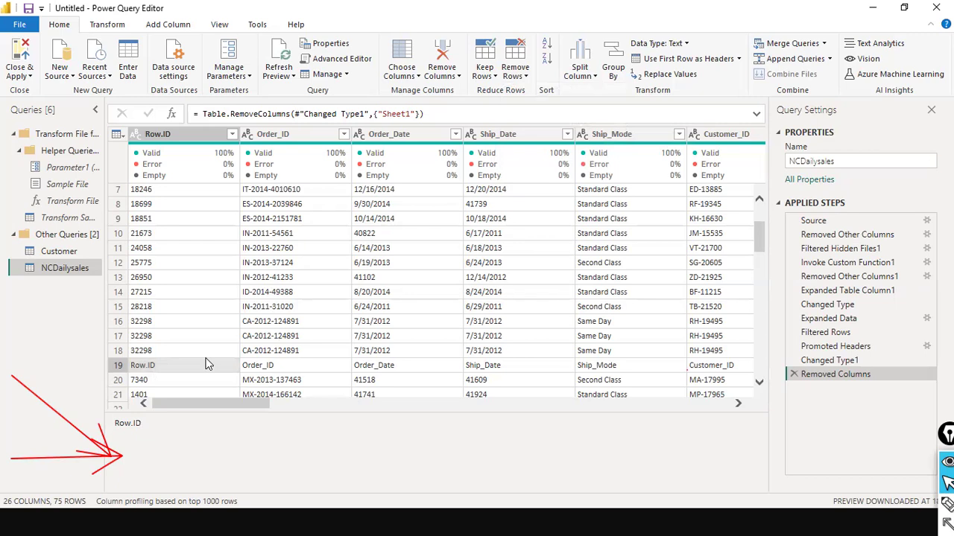
pyautogui.click(524, 73)
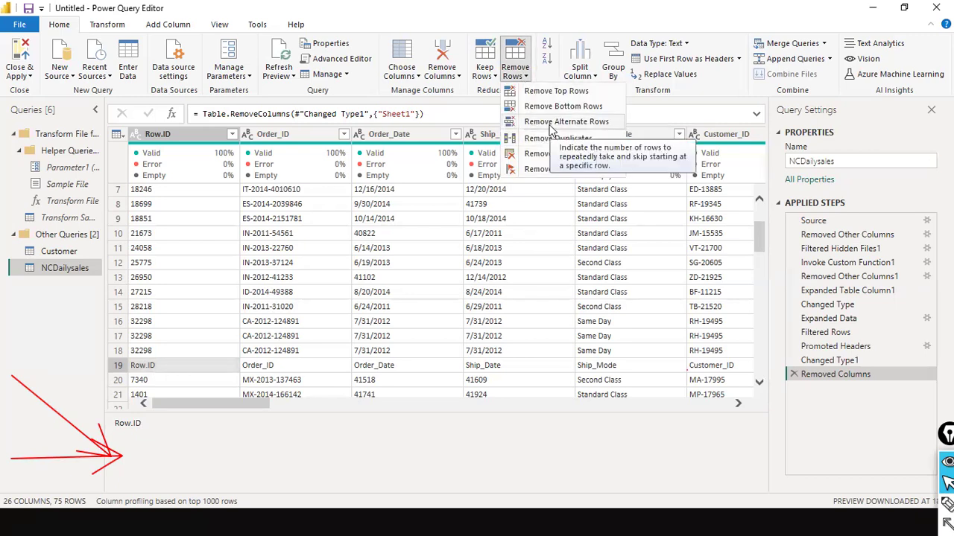
pyautogui.click(551, 125)
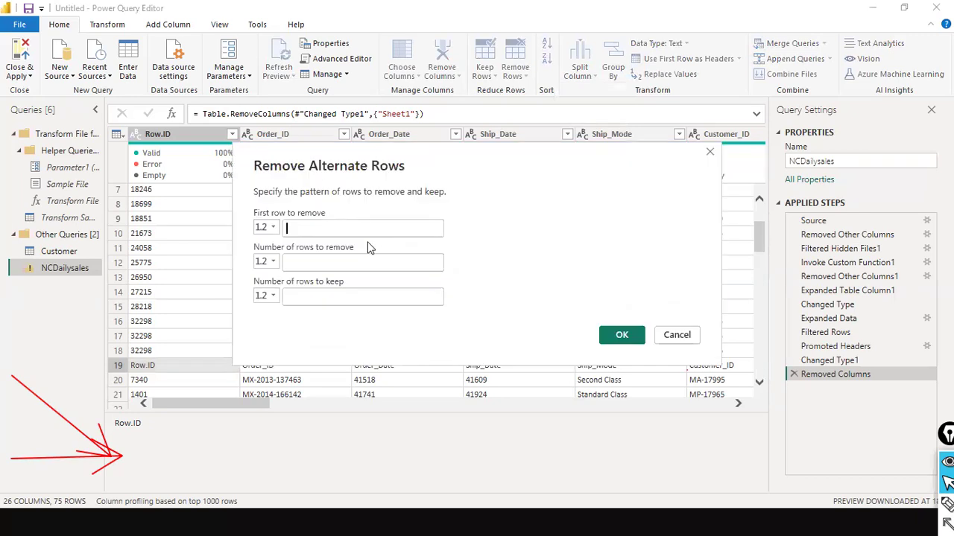
pyautogui.write('19')
pyautogui.click(366, 262)
pyautogui.write('1')
pyautogui.click(349, 296)
pyautogui.write('1')
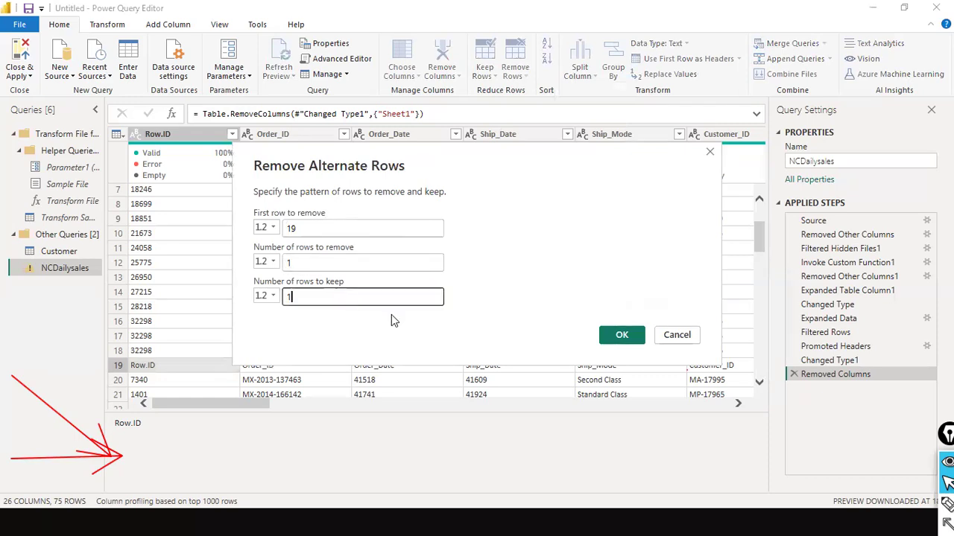
pyautogui.moveTo(338, 299); pyautogui.dragTo(174, 293)
pyautogui.write('80')
pyautogui.click(666, 341)
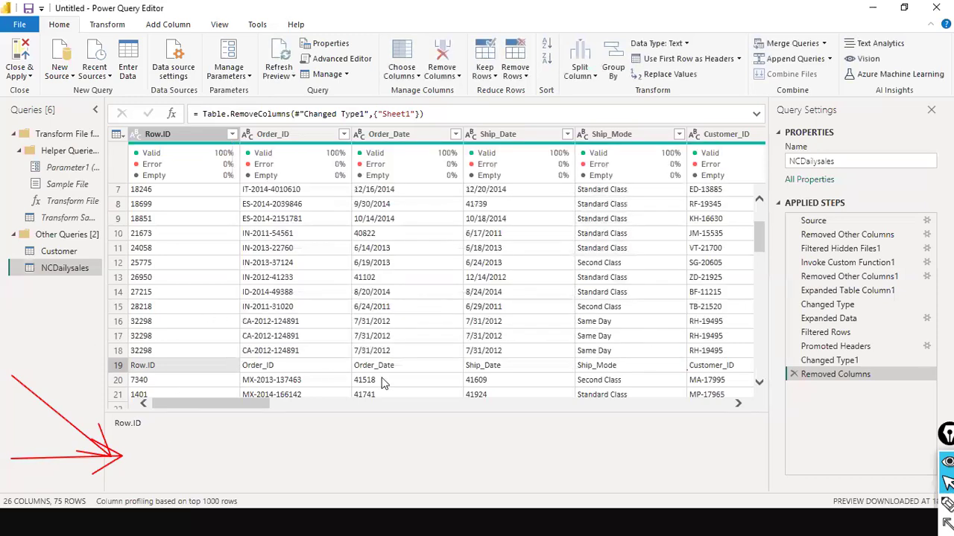
# - Open an Equals text filter for the Row.ID column and draw red arrows to its column name and operator
pyautogui.moveTo(393, 181)
pyautogui.scroll(-2, 208, 340)
pyautogui.scroll(-1, 207, 340)
pyautogui.scroll(3, 207, 339)
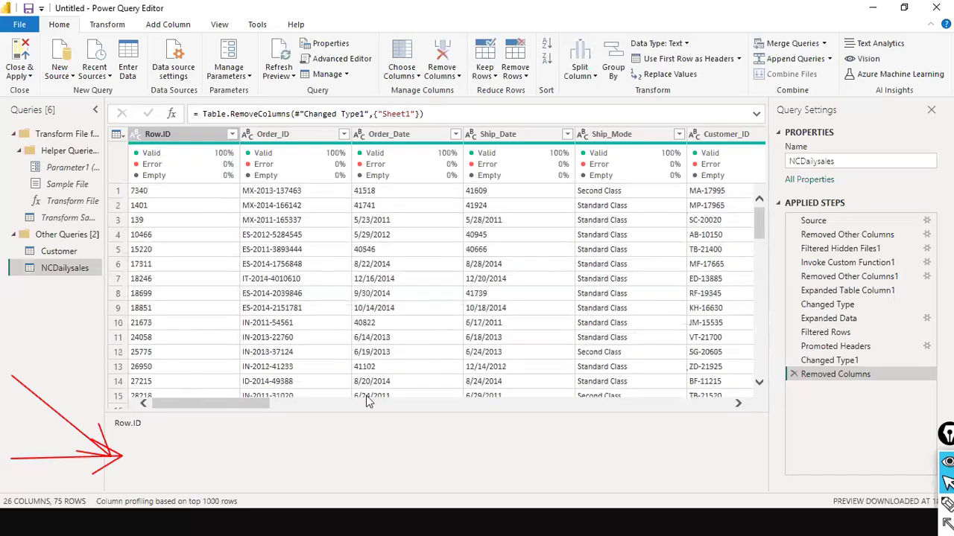
pyautogui.click(231, 135)
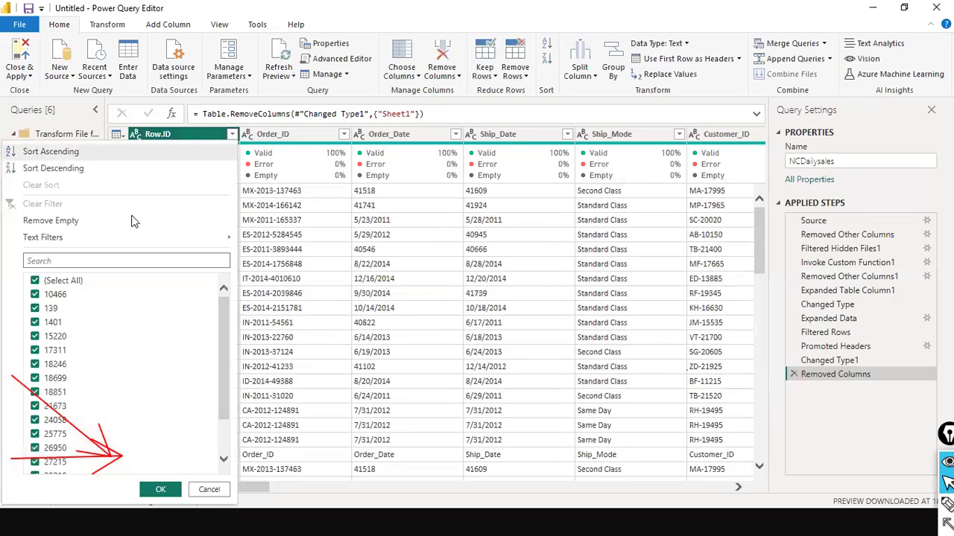
pyautogui.moveTo(63, 239)
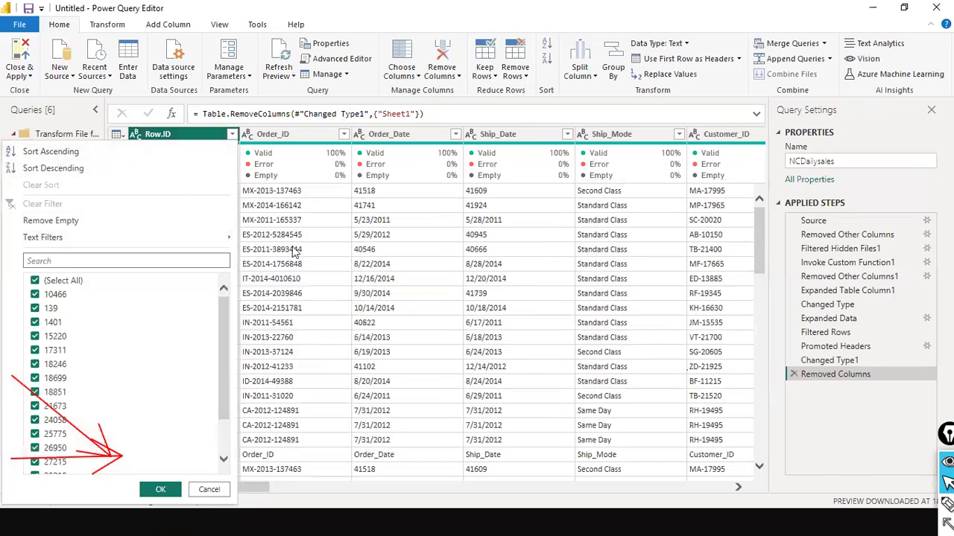
pyautogui.click(266, 237)
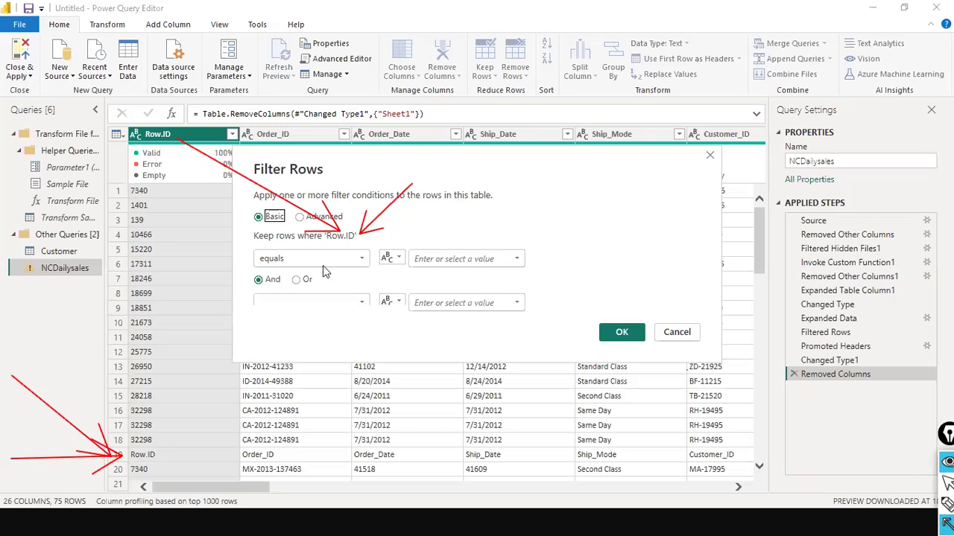
pyautogui.moveTo(347, 242); pyautogui.dragTo(295, 263)
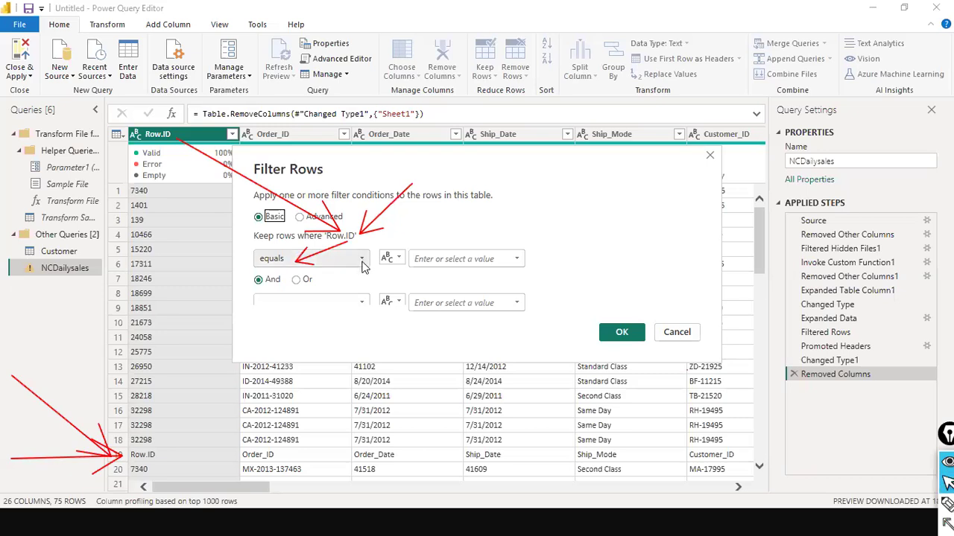
# - Apply the filter with the condition equals Row.ID to keep only the repeated header rows
pyautogui.click(362, 264)
pyautogui.click(363, 266)
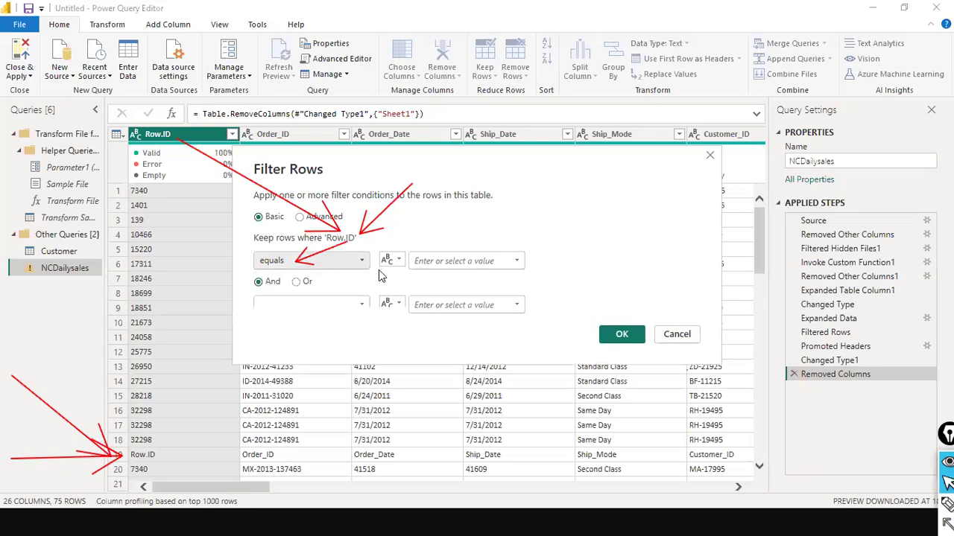
pyautogui.click(517, 264)
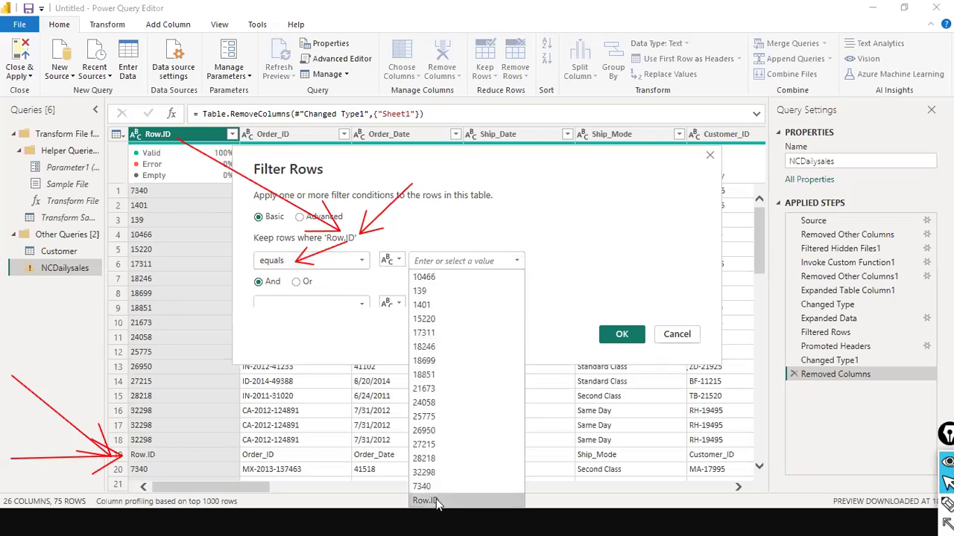
pyautogui.click(426, 501)
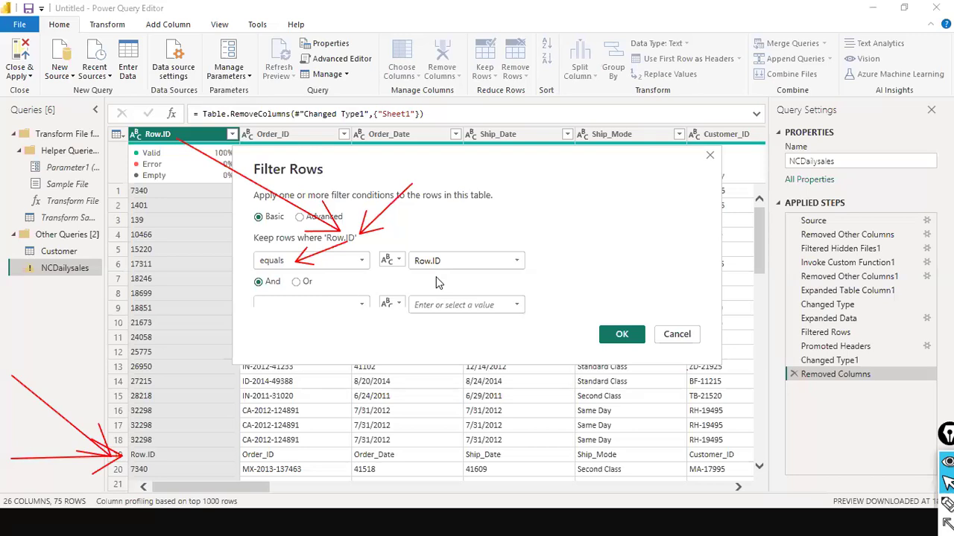
pyautogui.click(626, 331)
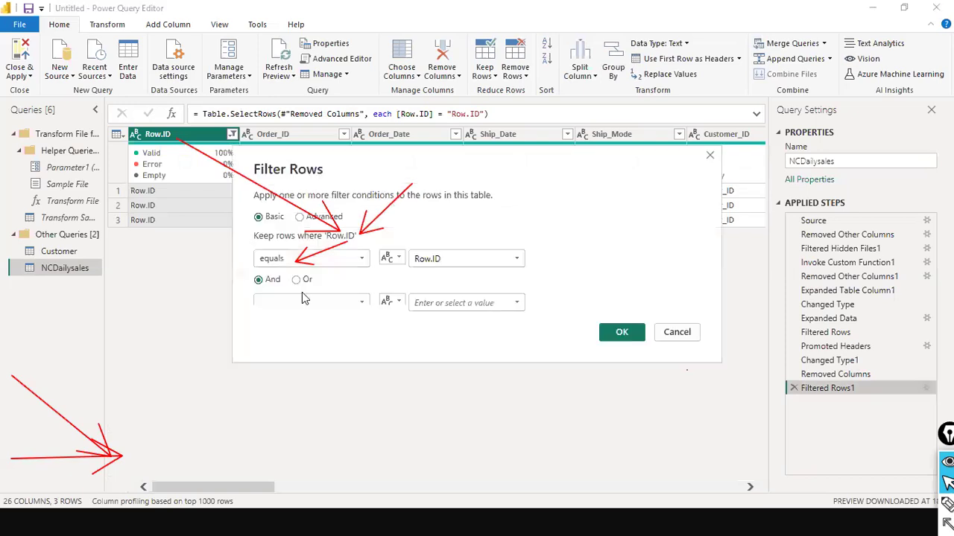
# - Try the Row.ID filter with the operator does not equal, and set it back to equals
pyautogui.click(356, 259)
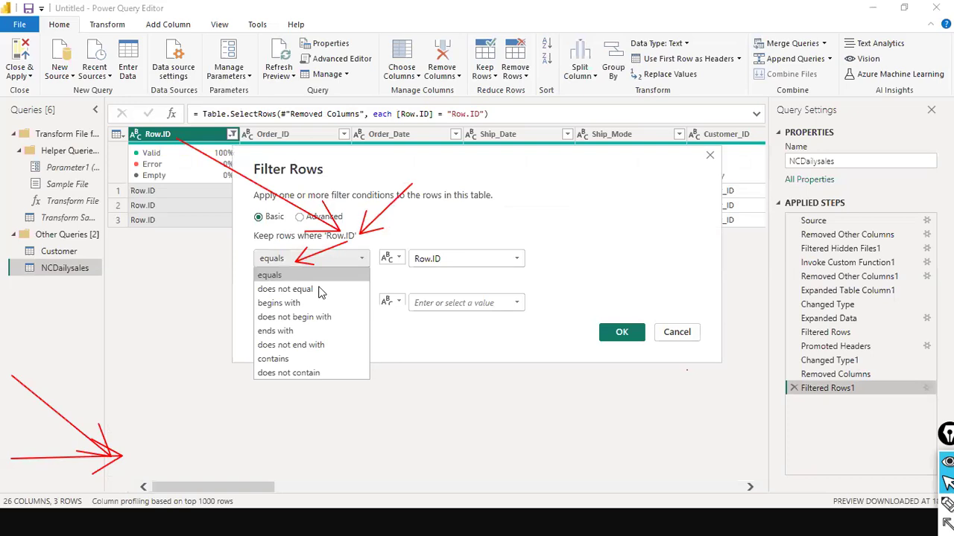
pyautogui.click(605, 293)
pyautogui.click(622, 332)
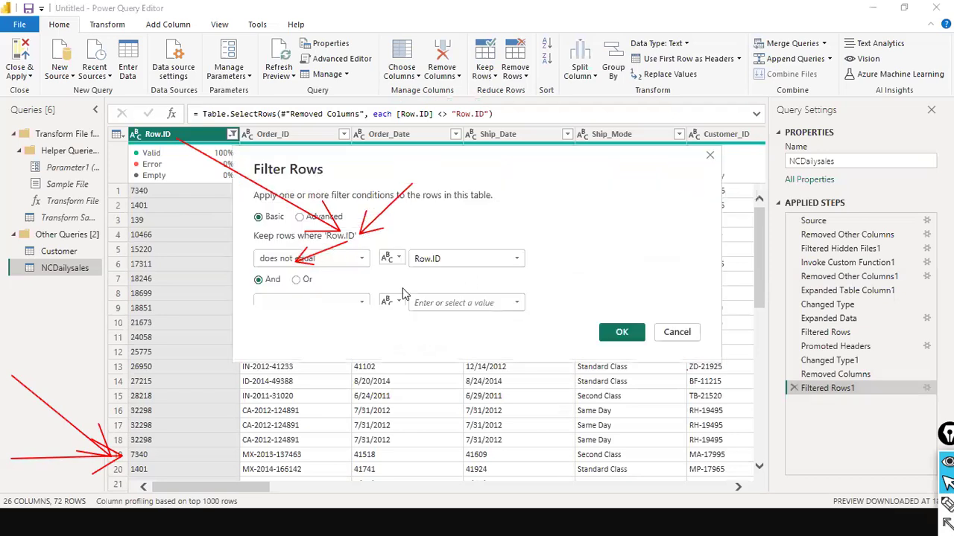
pyautogui.click(310, 259)
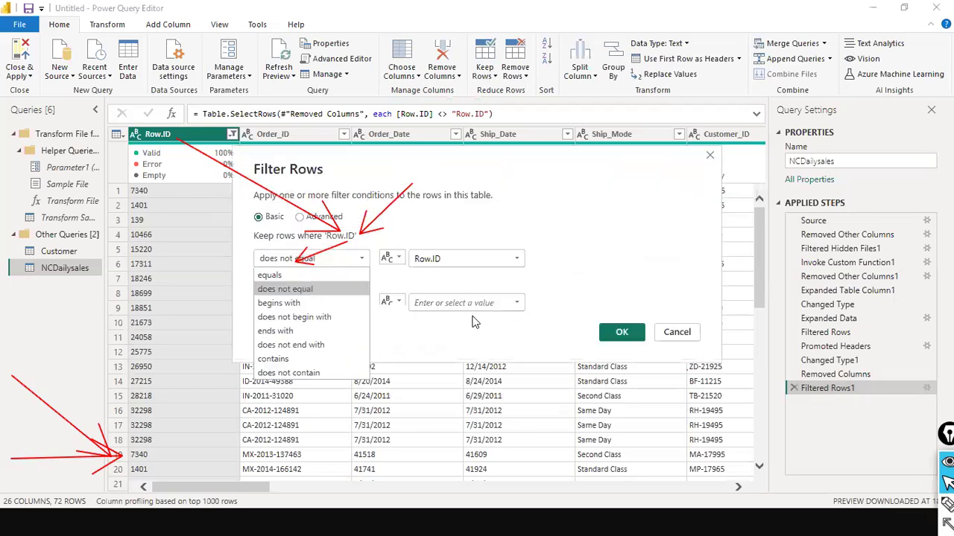
pyautogui.click(283, 273)
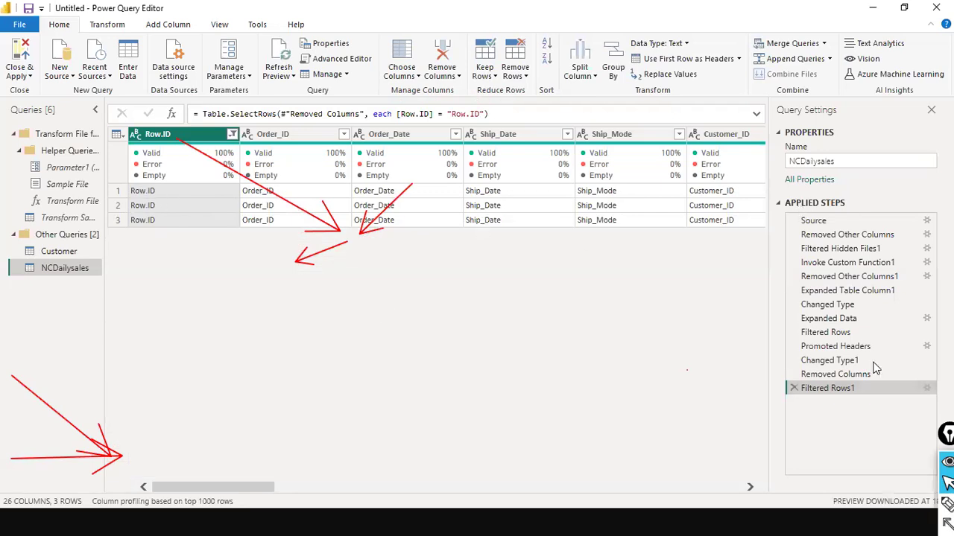
# - Change the Filtered Rows1 step to keep rows where Row.ID does not equal Row.ID, and clear the pen annotations
pyautogui.click(927, 389)
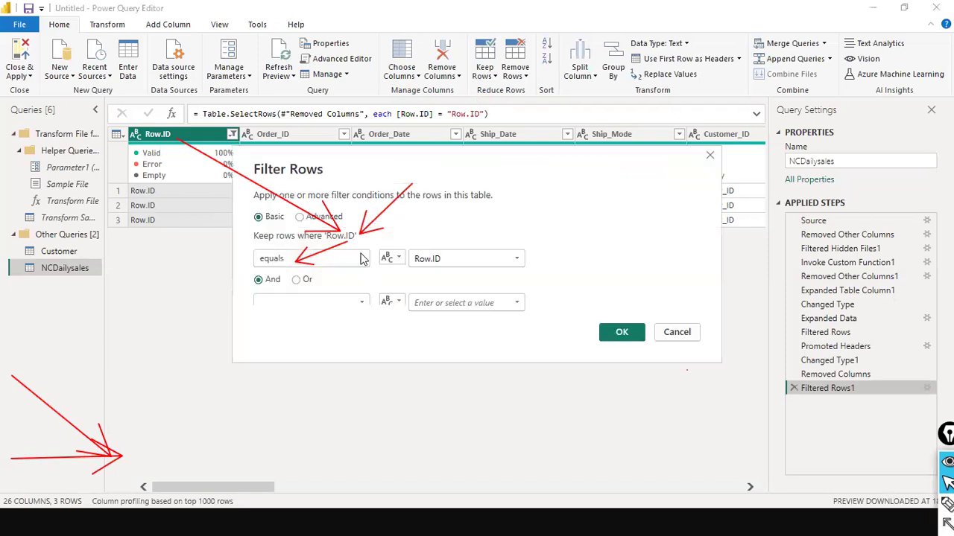
pyautogui.click(363, 259)
pyautogui.click(325, 291)
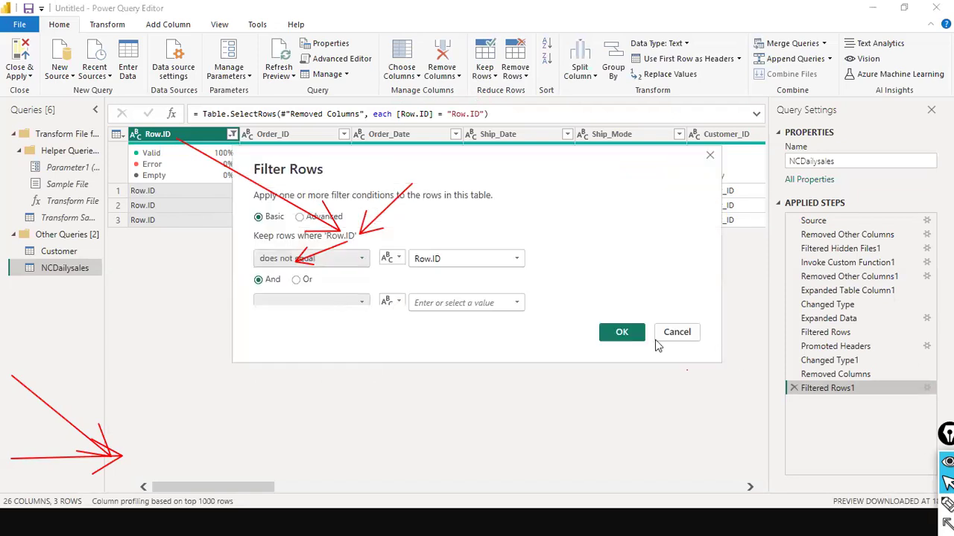
pyautogui.click(641, 333)
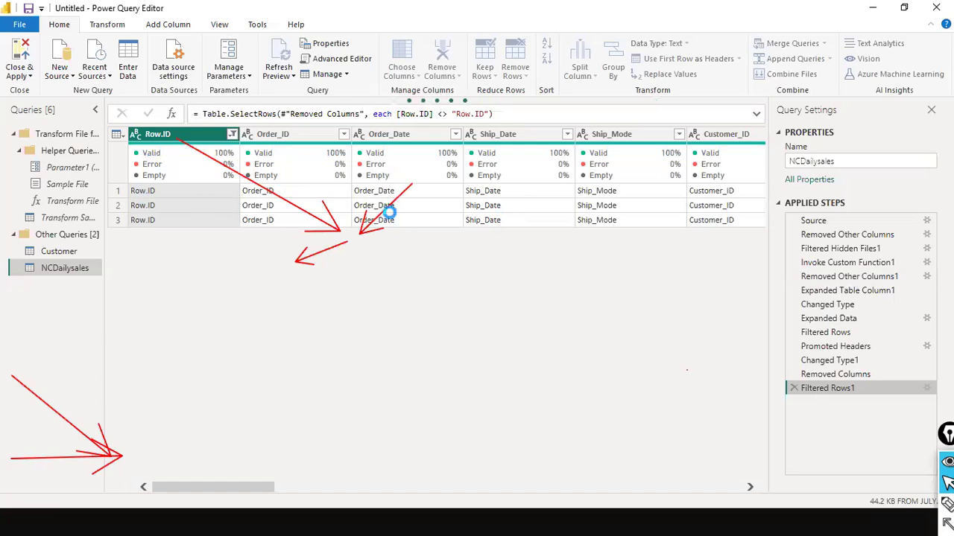
pyautogui.hotkey('ctrl', 'shift', '7')
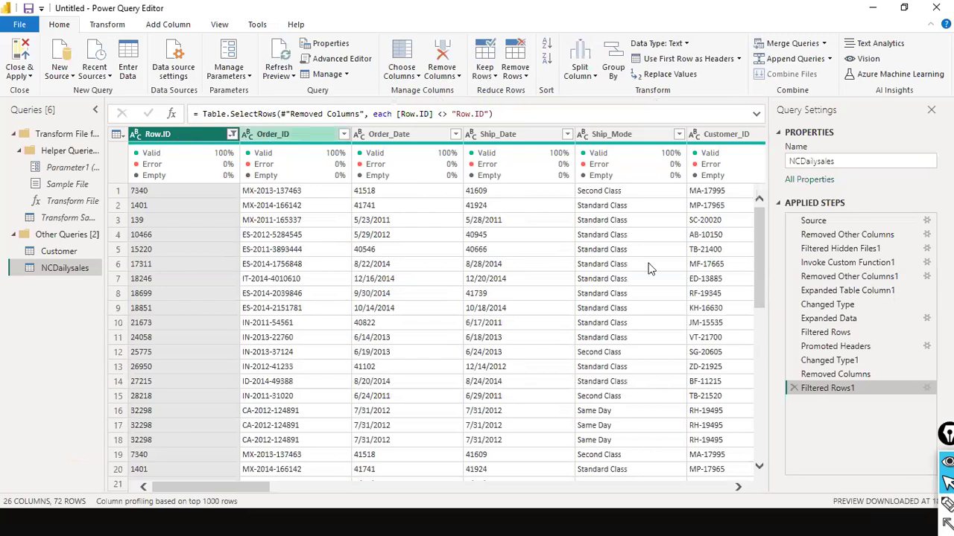
# - Check the filtered rows, close and apply the queries, and view the loaded NCDailysales table from its first columns
pyautogui.scroll(-1, 116, 406)
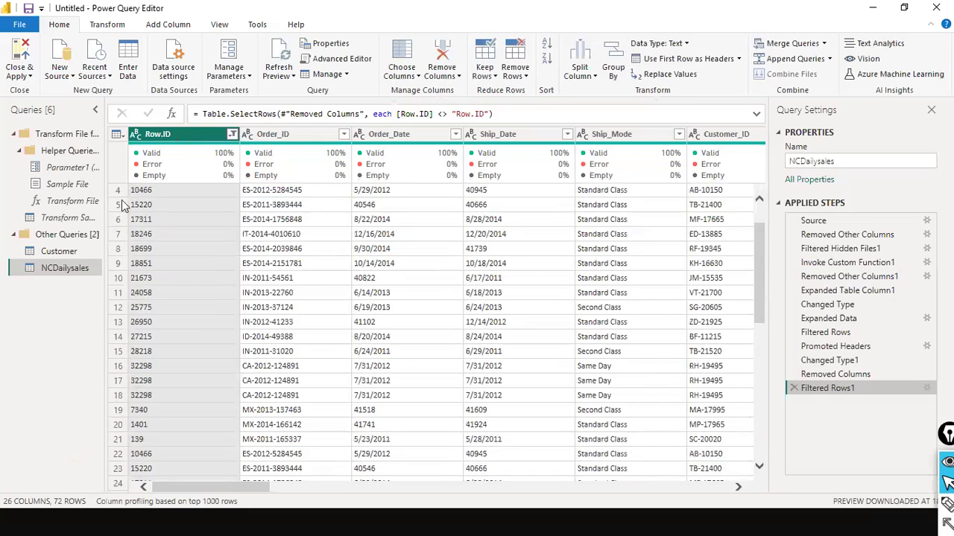
pyautogui.click(120, 414)
pyautogui.scroll(1, 134, 453)
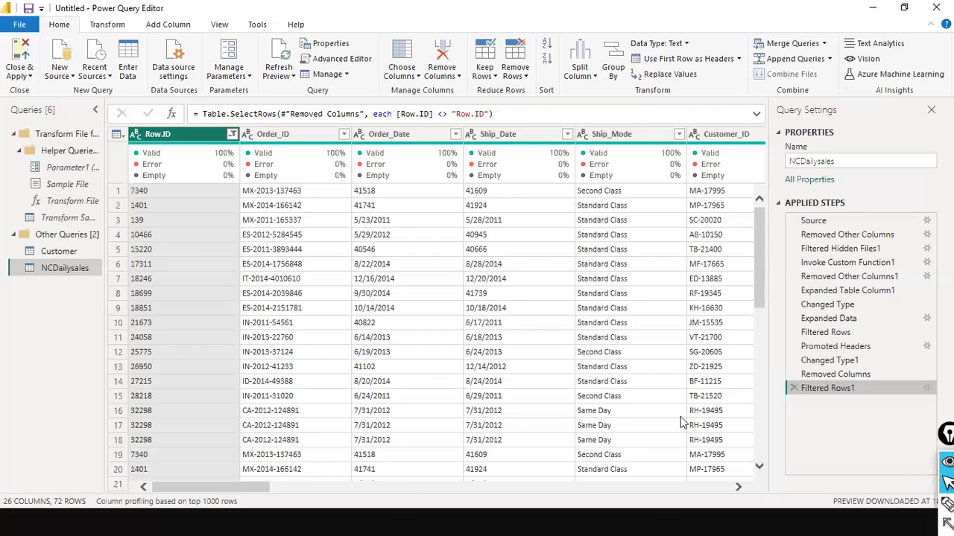
pyautogui.scroll(-8, 682, 423)
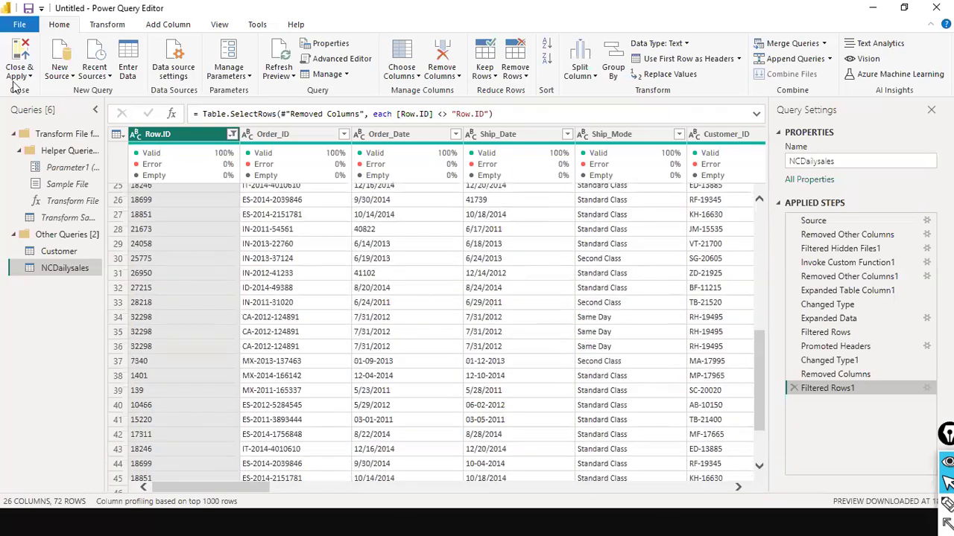
pyautogui.click(18, 74)
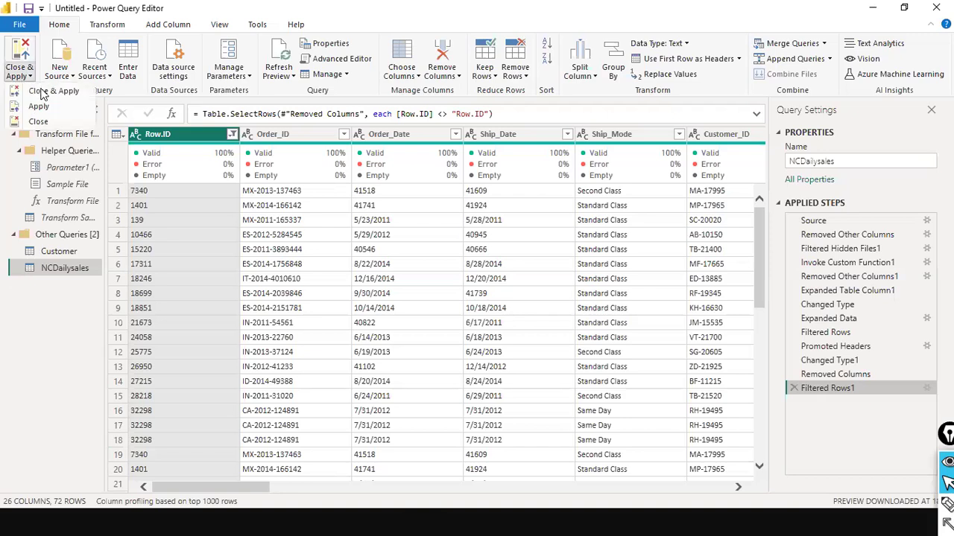
pyautogui.click(616, 198)
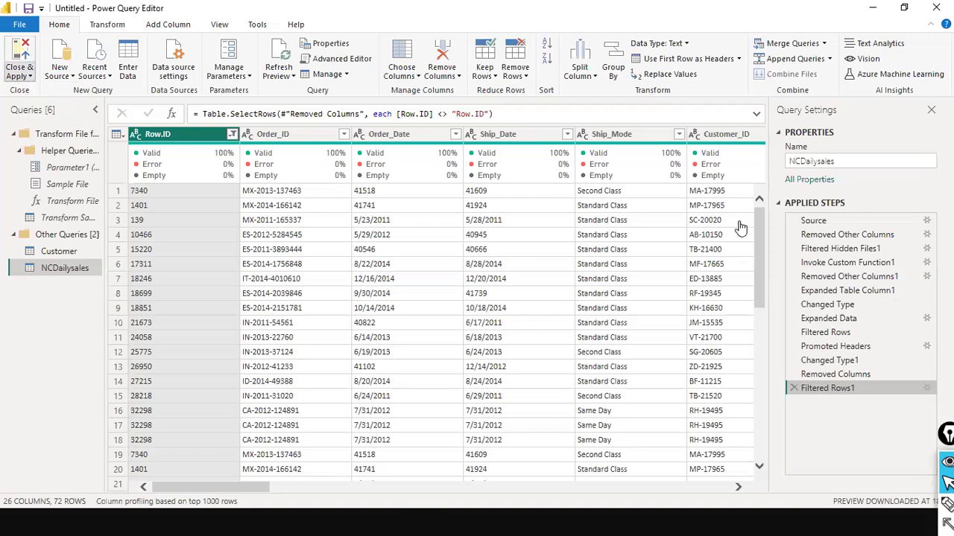
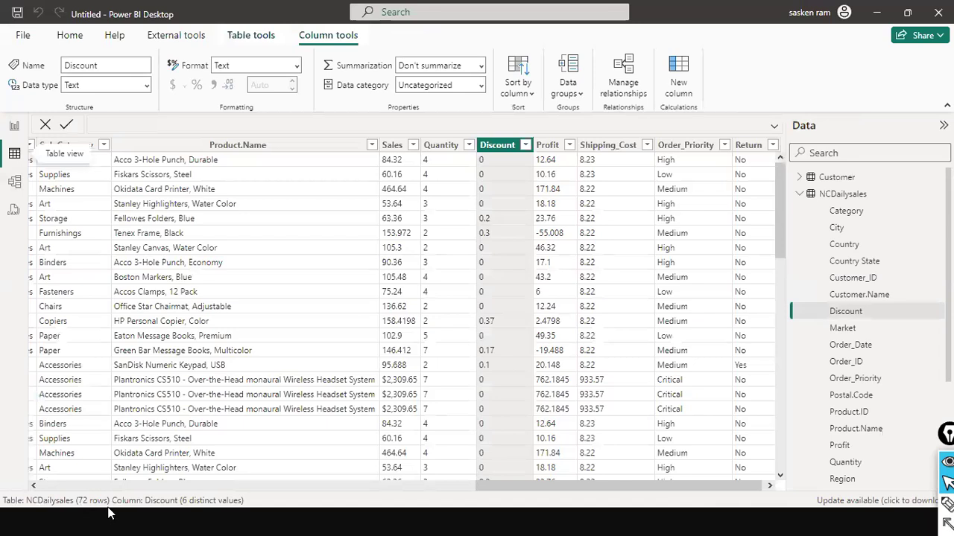
pyautogui.moveTo(493, 488); pyautogui.dragTo(1, 444)
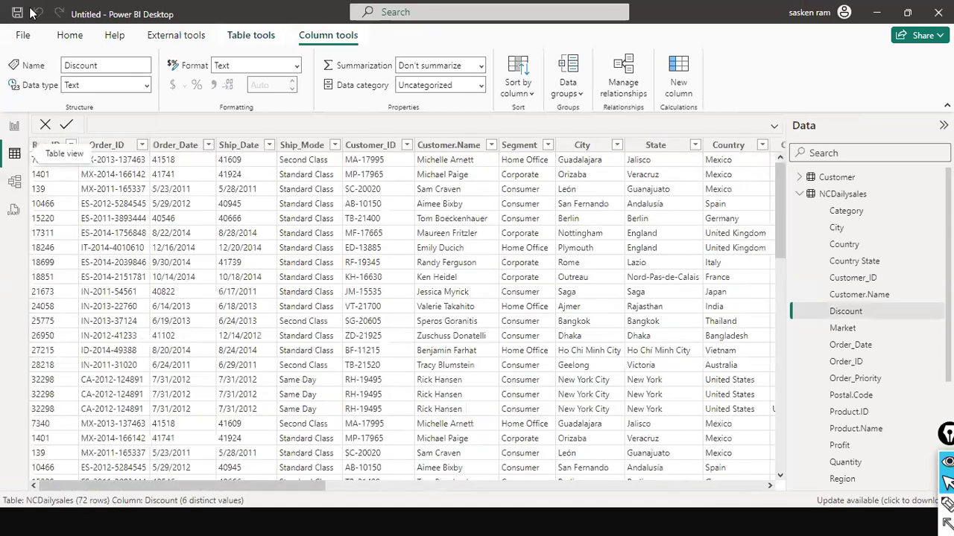
# - Switch to the report view, reopen the Power Query Editor and select the NCDailysales query
pyautogui.click(15, 126)
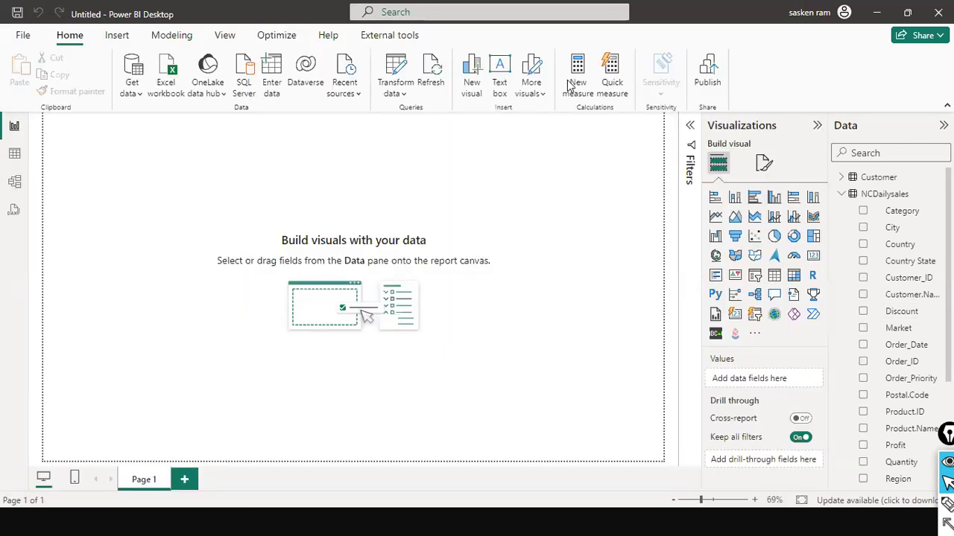
pyautogui.click(403, 93)
pyautogui.click(411, 114)
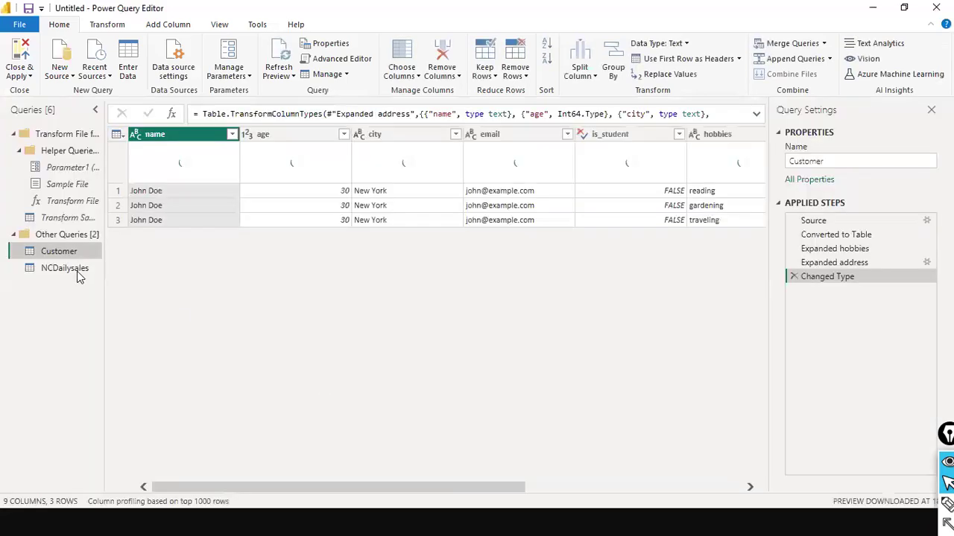
pyautogui.click(75, 269)
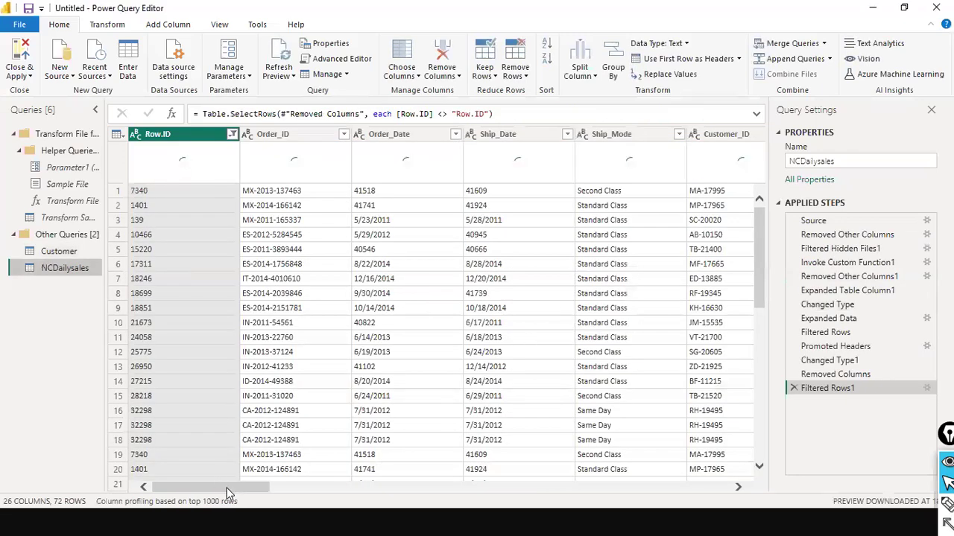
# - Change the Profit column's data type to Decimal Number in the NCDailysales query
pyautogui.click(359, 488)
pyautogui.moveTo(230, 488); pyautogui.dragTo(824, 506)
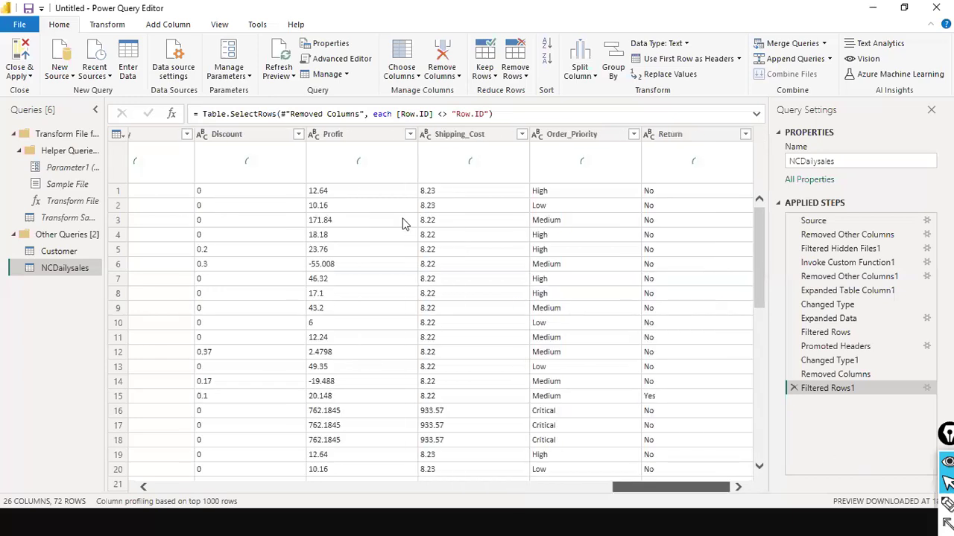
pyautogui.click(334, 142)
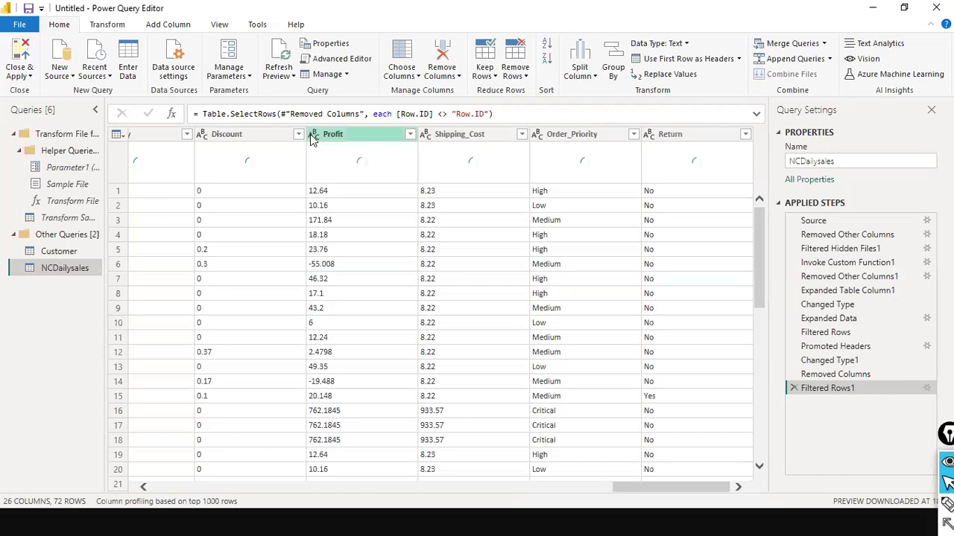
pyautogui.click(313, 138)
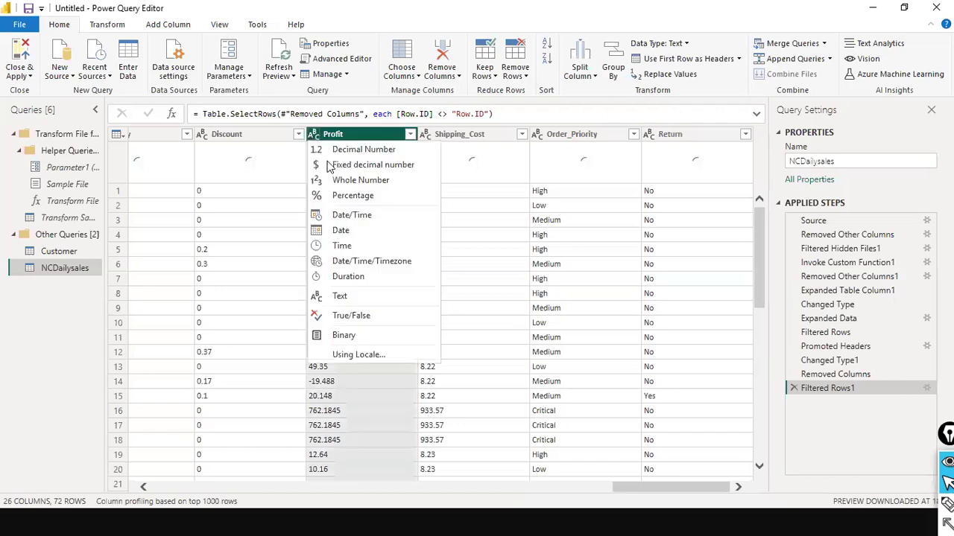
pyautogui.click(357, 152)
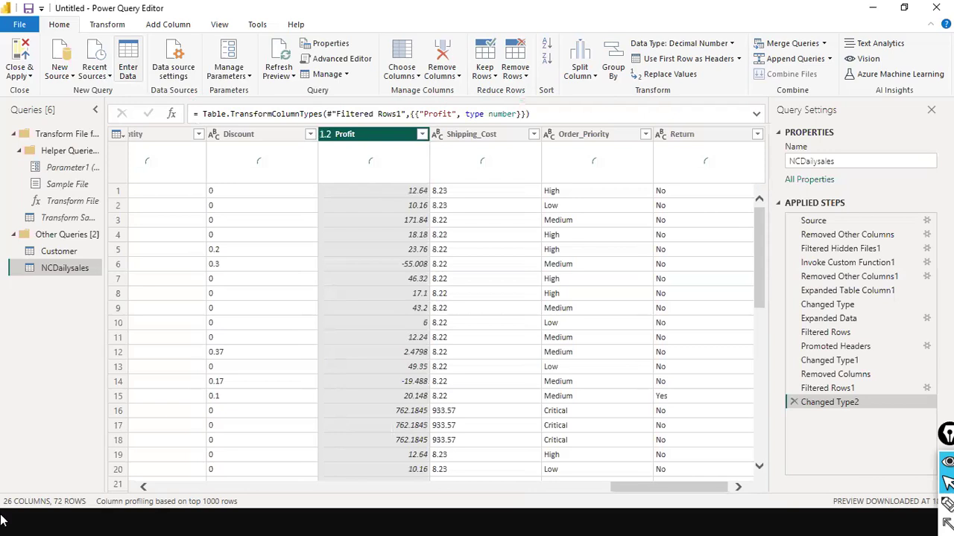
# - Check the column quality of Profit, and change the Discount column's data type to Decimal Number
pyautogui.click(178, 26)
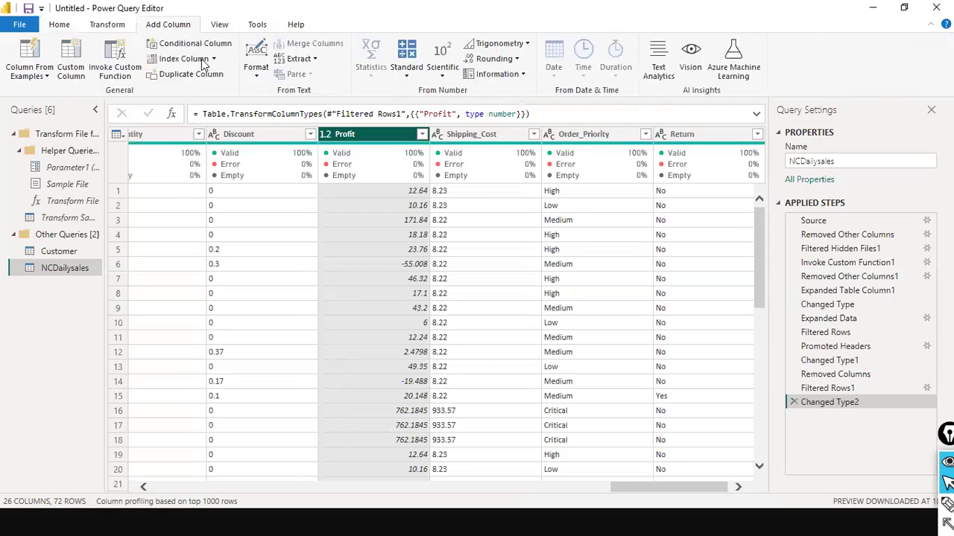
pyautogui.click(220, 26)
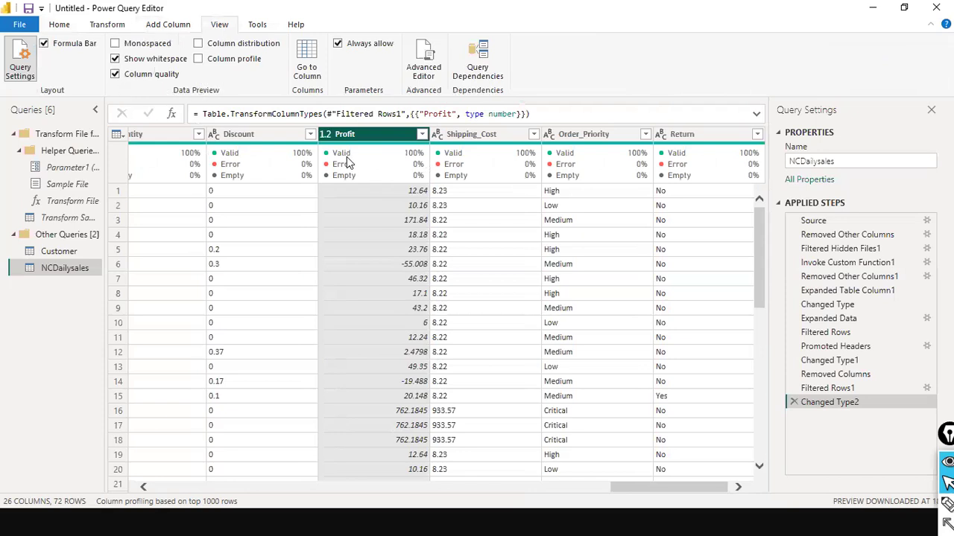
pyautogui.moveTo(406, 162)
pyautogui.click(214, 134)
pyautogui.click(237, 146)
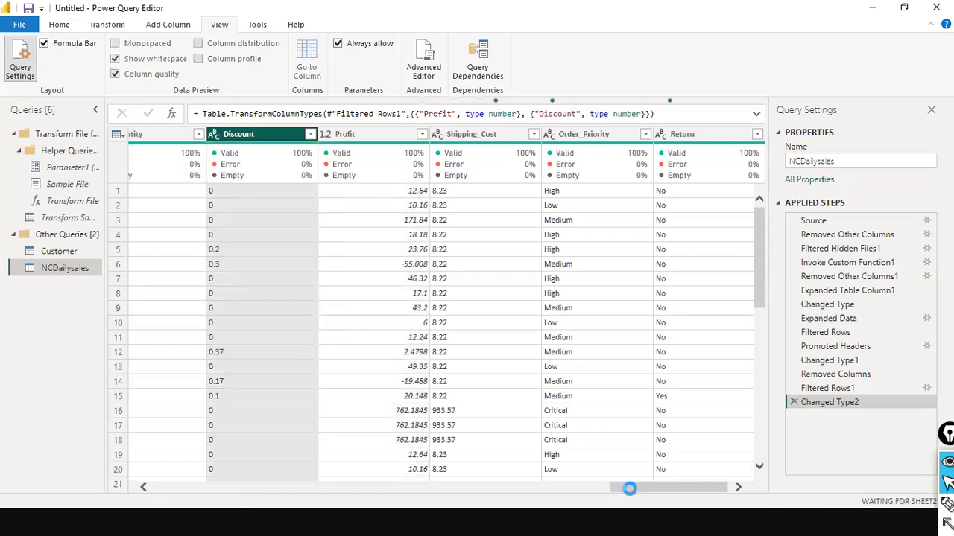
# - Change the Quantity column's data type to Whole Number
pyautogui.moveTo(630, 489); pyautogui.dragTo(592, 492)
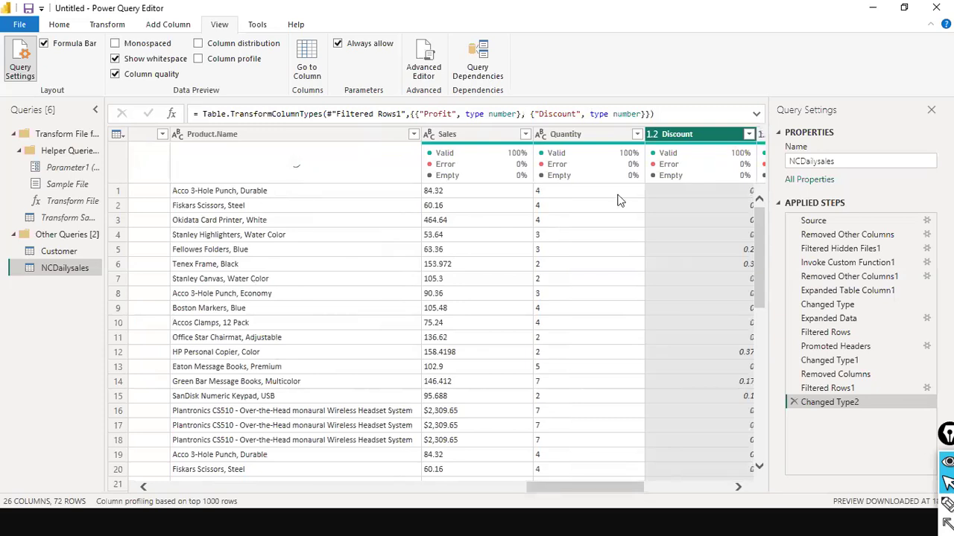
pyautogui.click(544, 135)
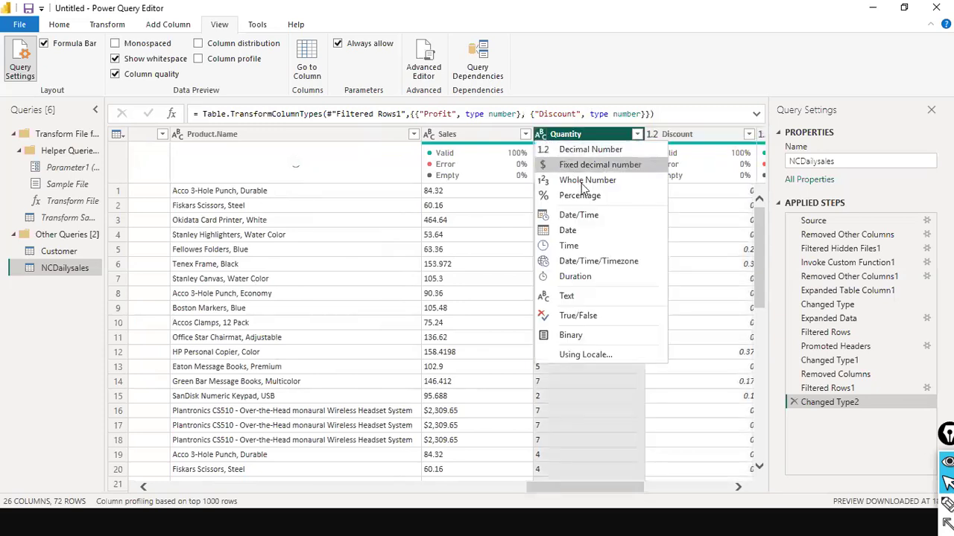
pyautogui.click(586, 181)
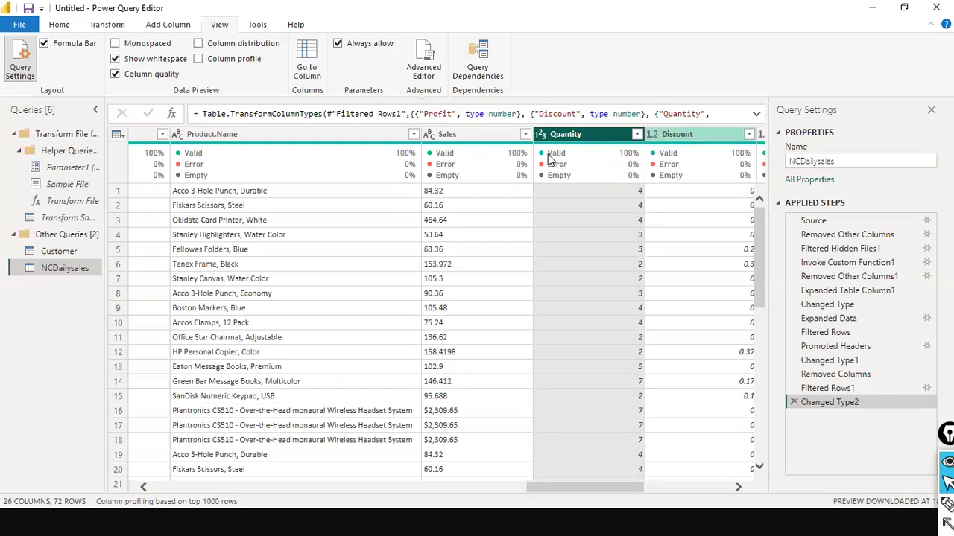
pyautogui.click(442, 136)
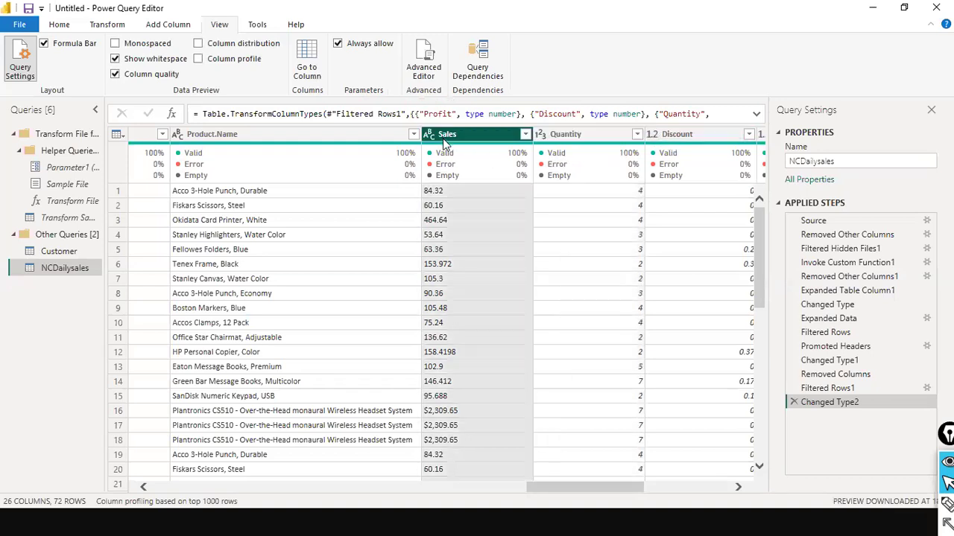
pyautogui.click(429, 138)
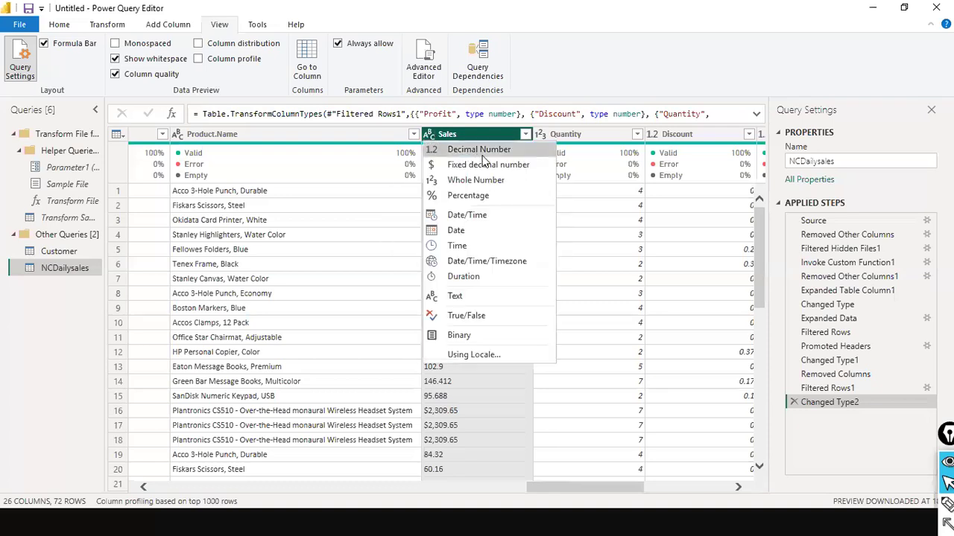
pyautogui.click(607, 75)
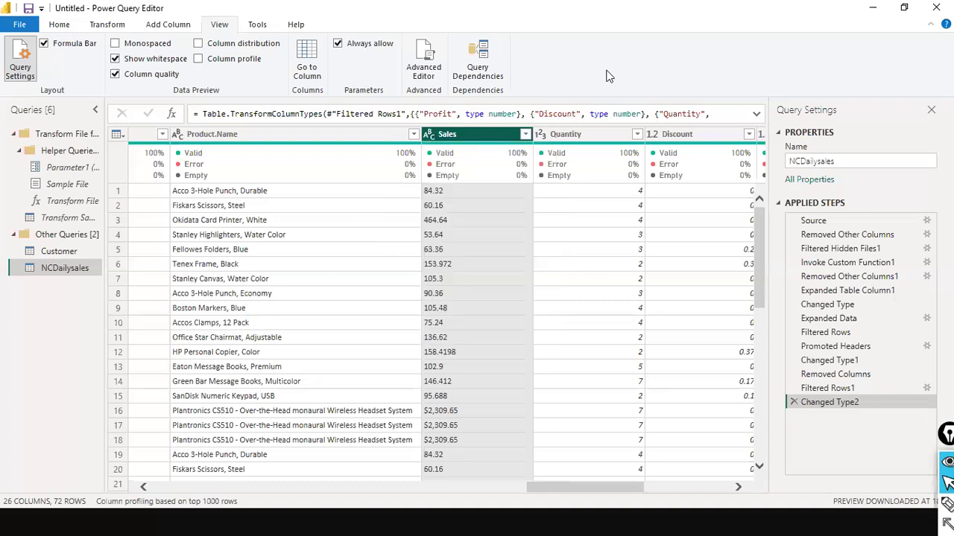
# - Replace the $ sign in the Sales column with an empty value, and check the values down to the last row
pyautogui.rightClick(477, 142)
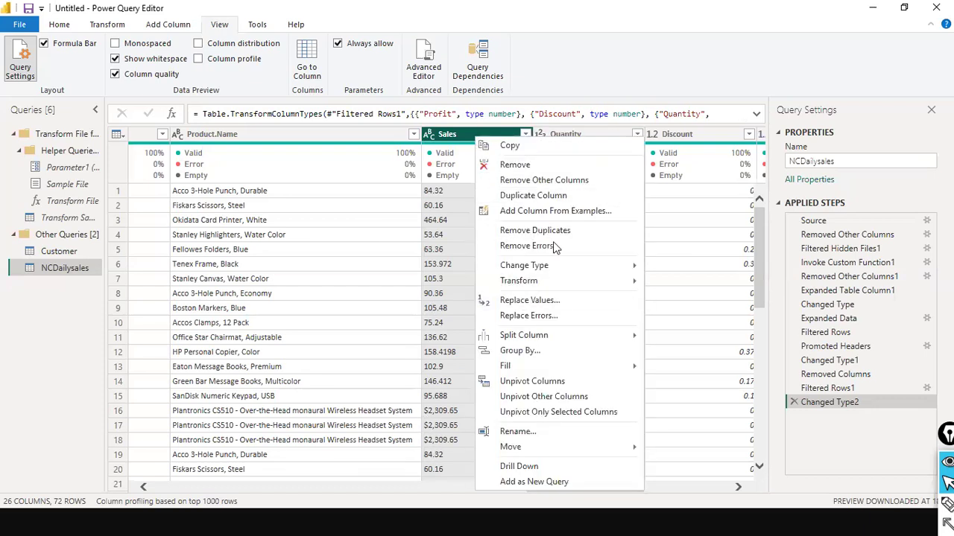
pyautogui.click(547, 301)
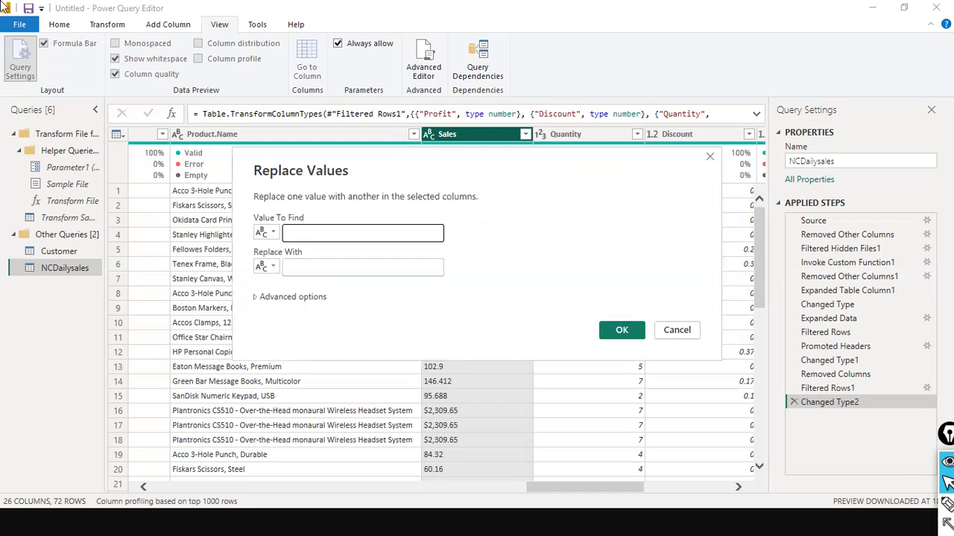
pyautogui.write('$')
pyautogui.click(315, 266)
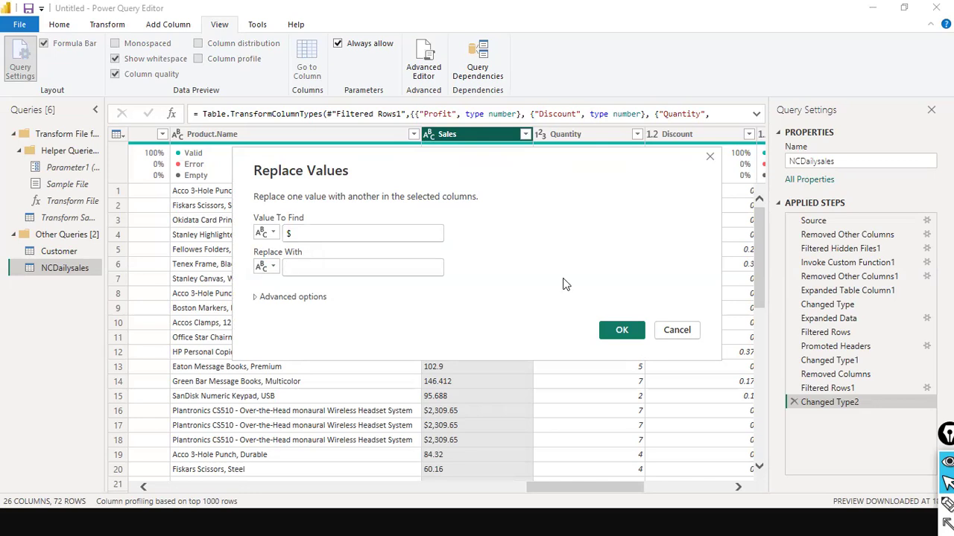
pyautogui.click(619, 330)
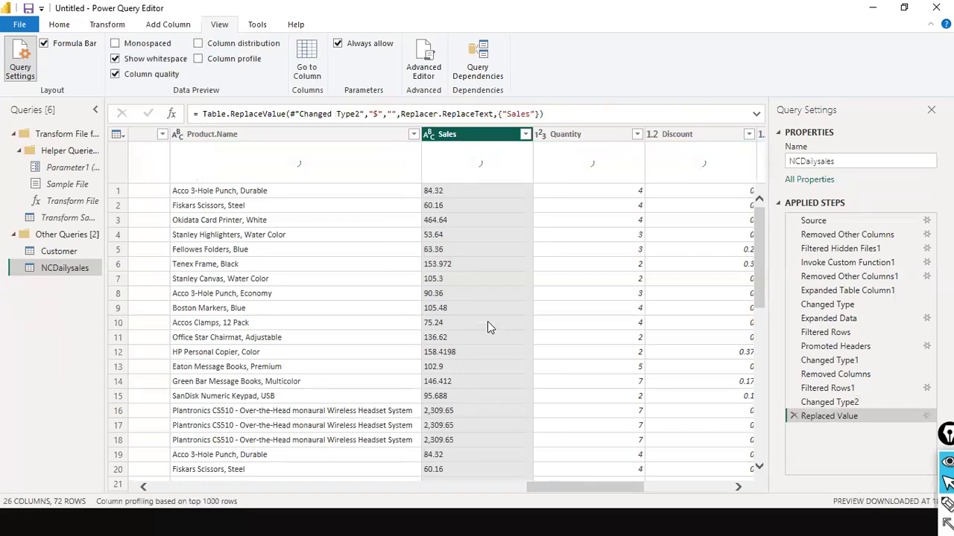
pyautogui.scroll(-3, 434, 430)
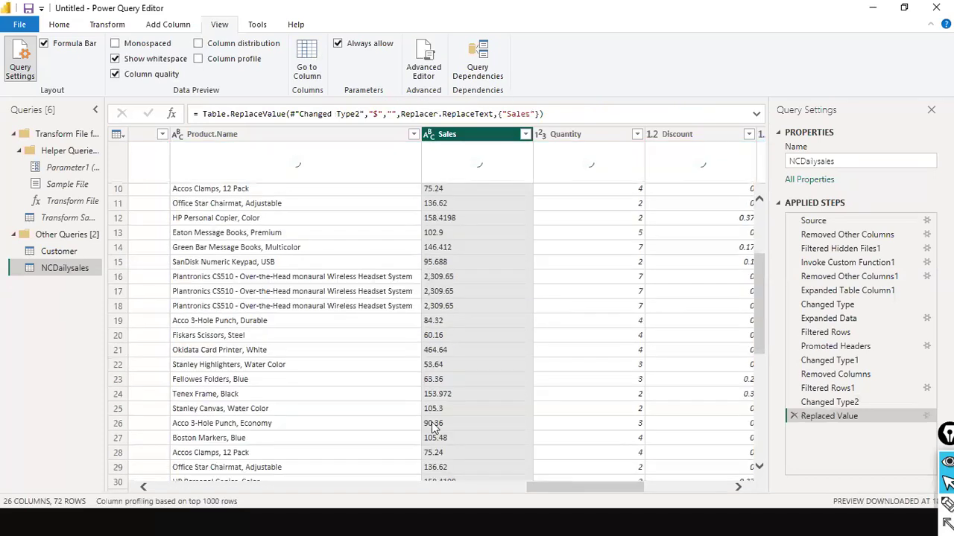
pyautogui.scroll(-14, 432, 425)
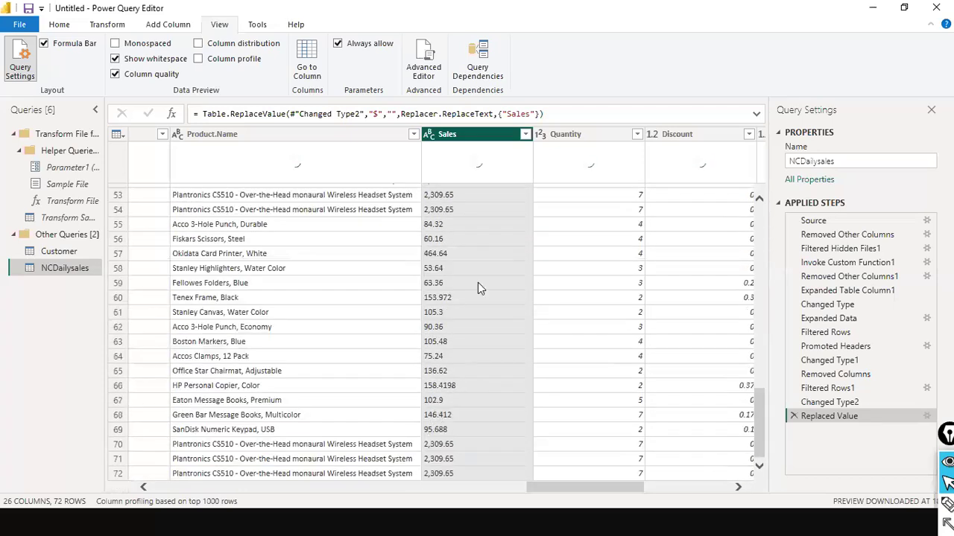
# - Apply the Sales column filter with all values kept, and change the column's data type to Decimal Number
pyautogui.click(524, 138)
pyautogui.scroll(-1, 476, 297)
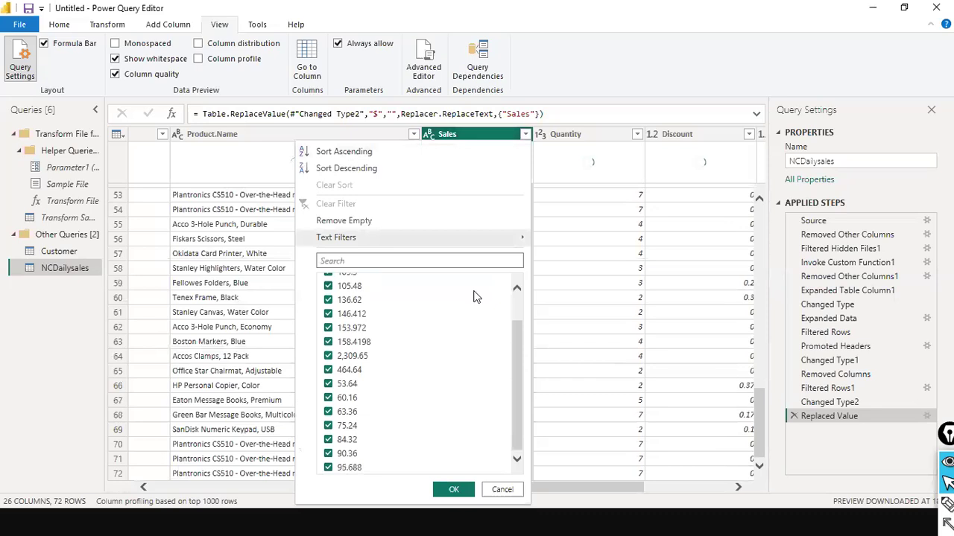
pyautogui.scroll(2, 470, 307)
pyautogui.click(455, 490)
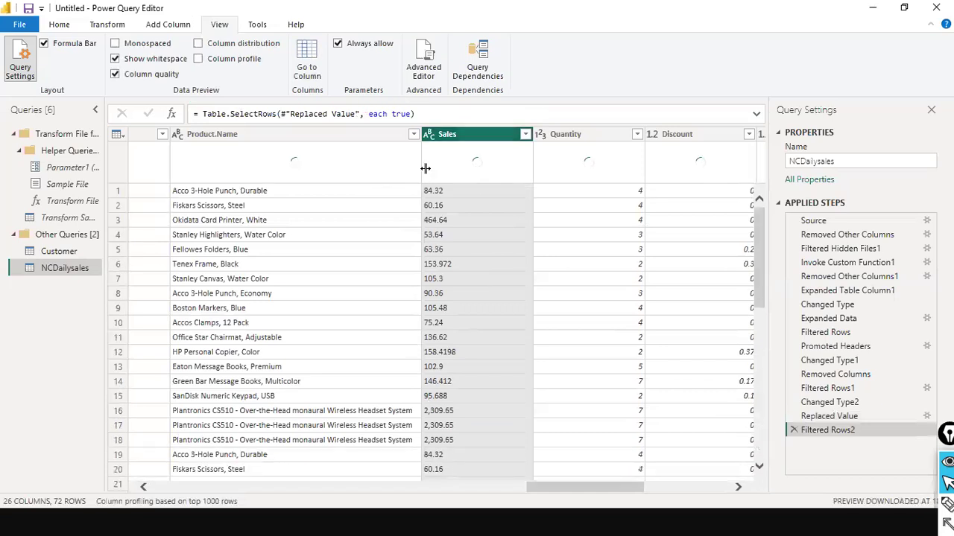
pyautogui.click(430, 138)
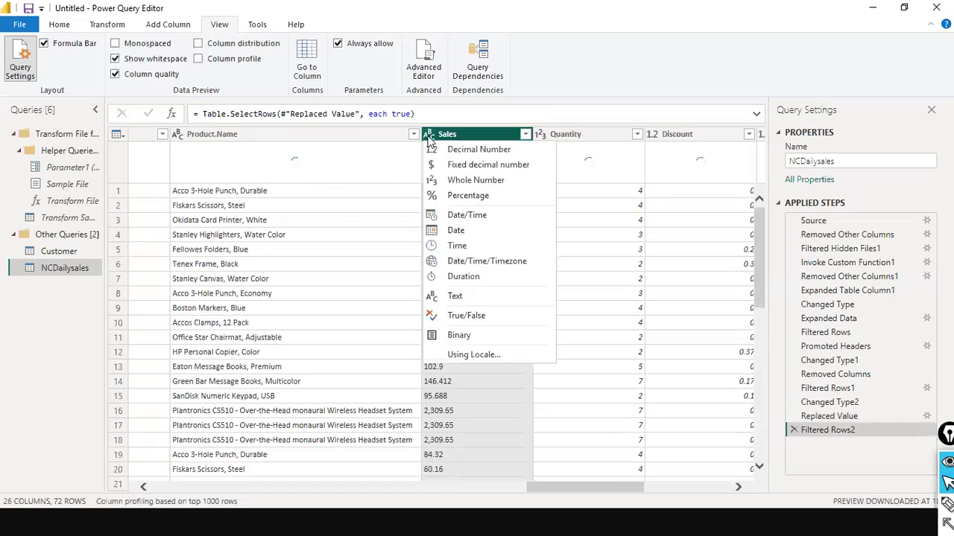
pyautogui.click(461, 152)
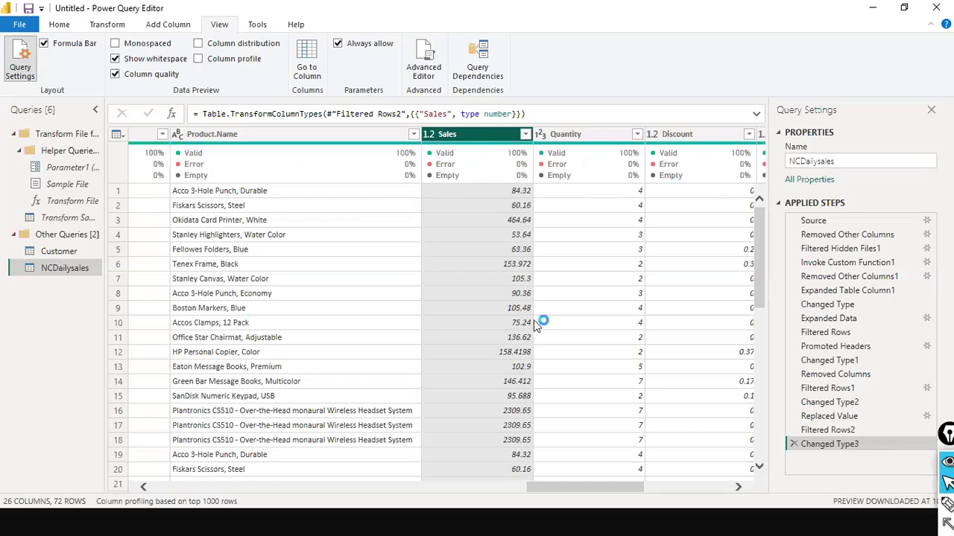
# - Review the NCDailysales columns across the full width of the table, from Row.ID to Return
pyautogui.moveTo(576, 490); pyautogui.dragTo(239, 442)
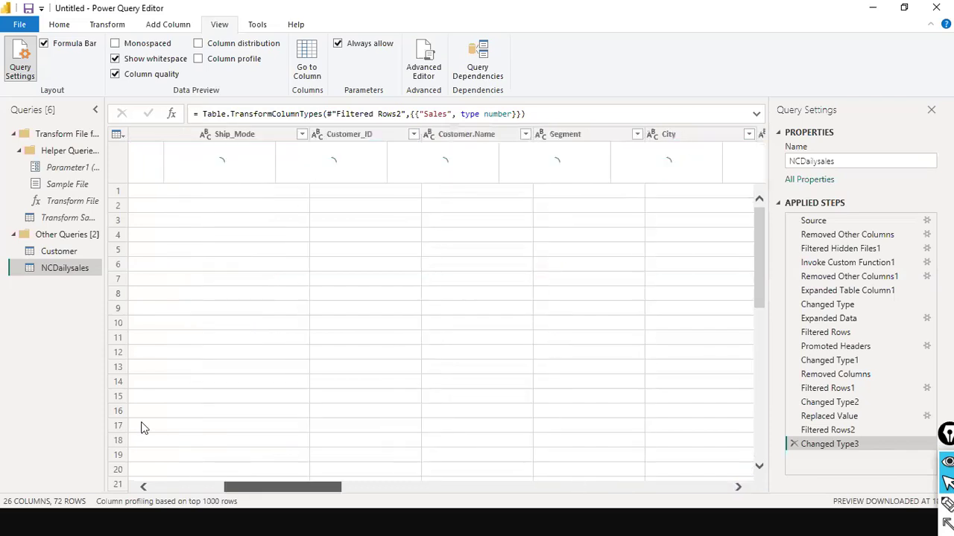
pyautogui.moveTo(144, 427); pyautogui.dragTo(787, 474)
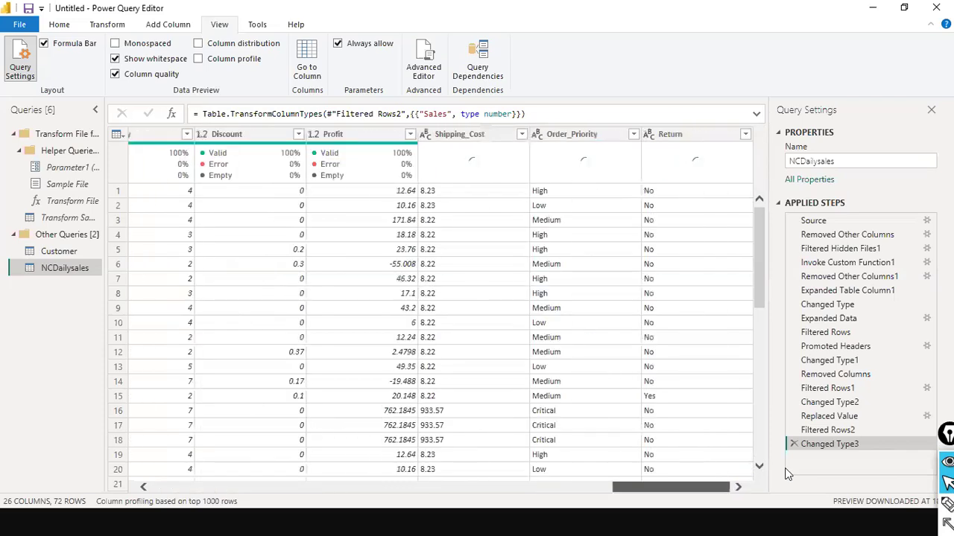
pyautogui.click(29, 25)
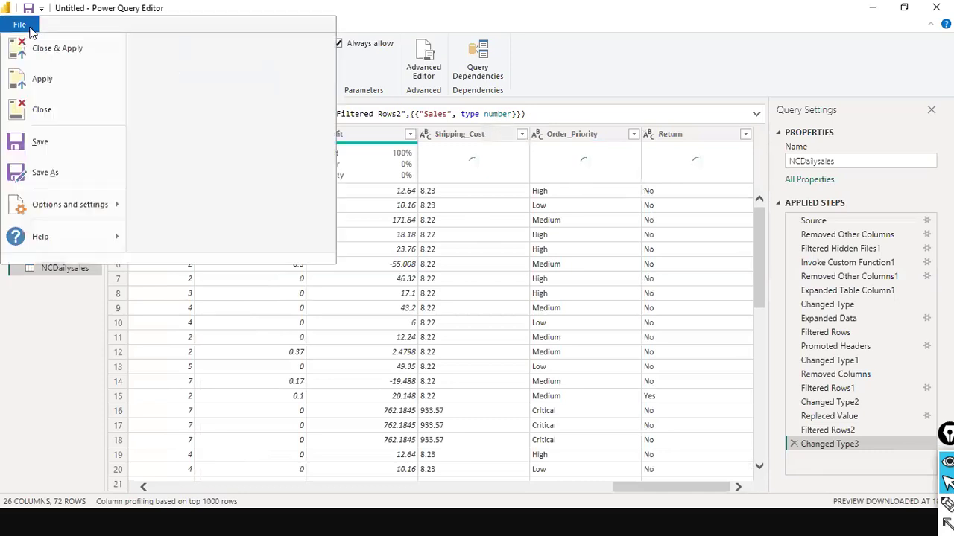
pyautogui.click(613, 46)
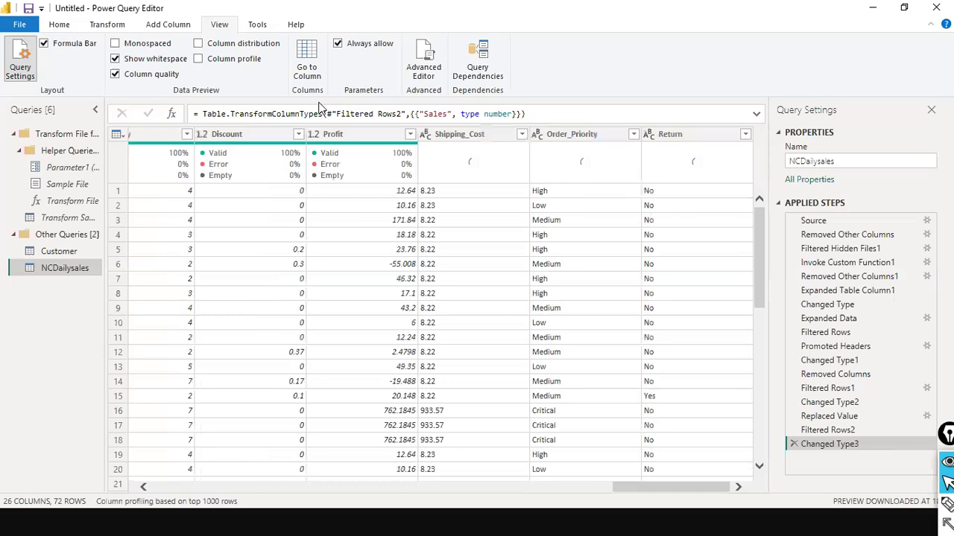
pyautogui.click(568, 488)
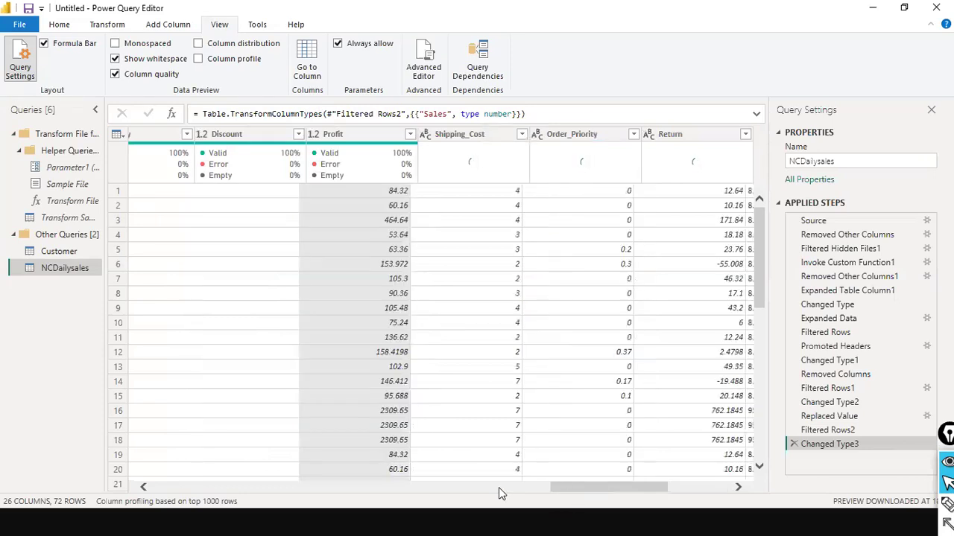
pyautogui.hscroll(-10, 211, 450)
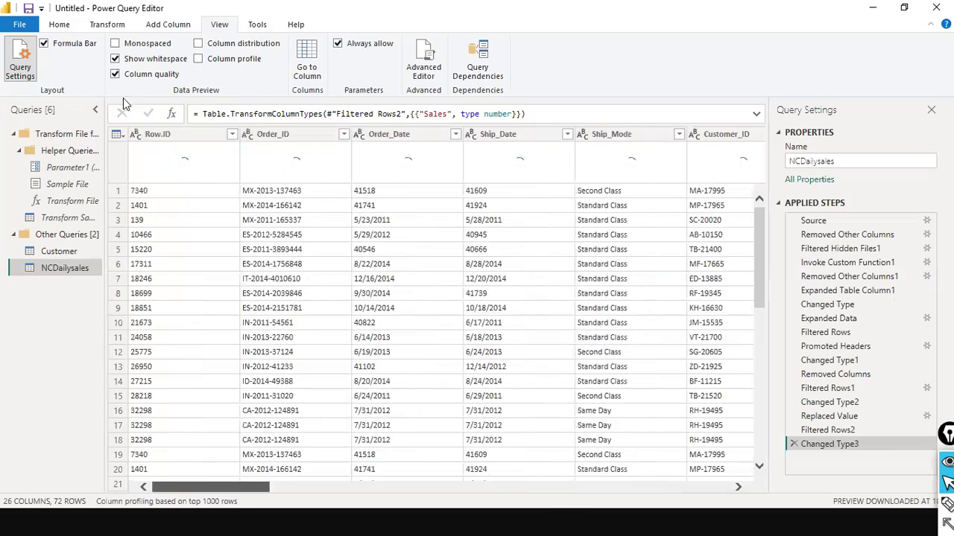
pyautogui.click(25, 26)
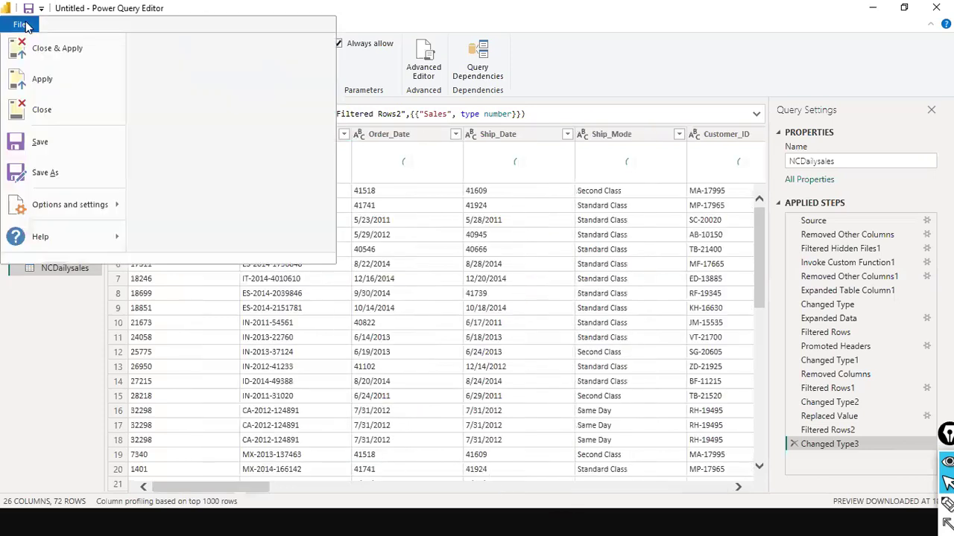
pyautogui.click(477, 113)
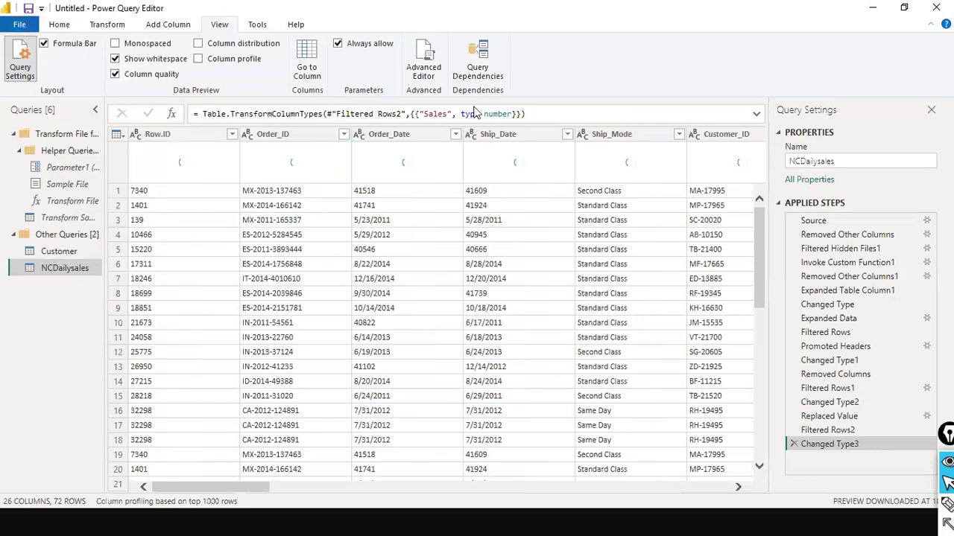
# - Switch to the Power BI Desktop report and insert a table visual on Page 1
pyautogui.hotkey('alt', 'Tab')
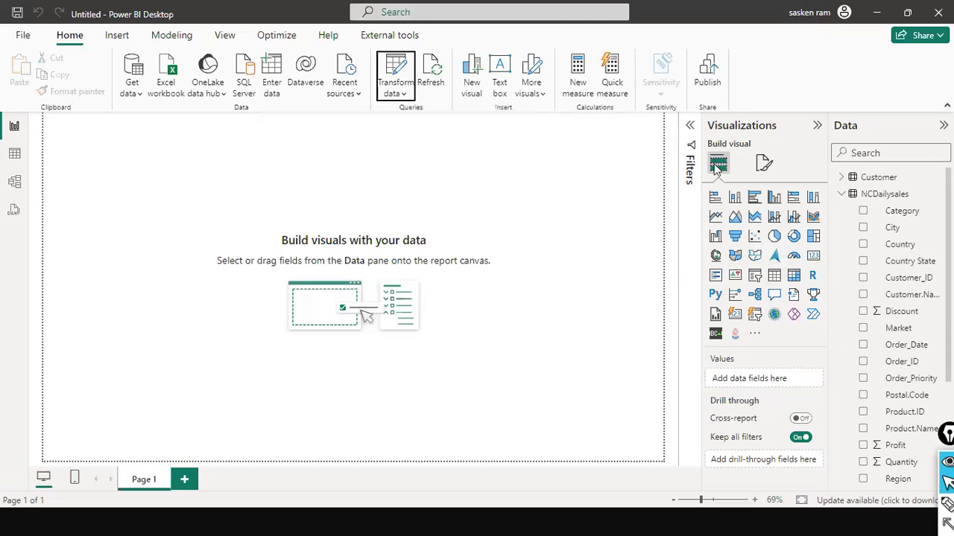
pyautogui.moveTo(746, 63); pyautogui.dragTo(747, 117)
pyautogui.moveTo(625, 203); pyautogui.dragTo(638, 208)
pyautogui.moveTo(731, 260); pyautogui.dragTo(768, 273)
pyautogui.click(948, 484)
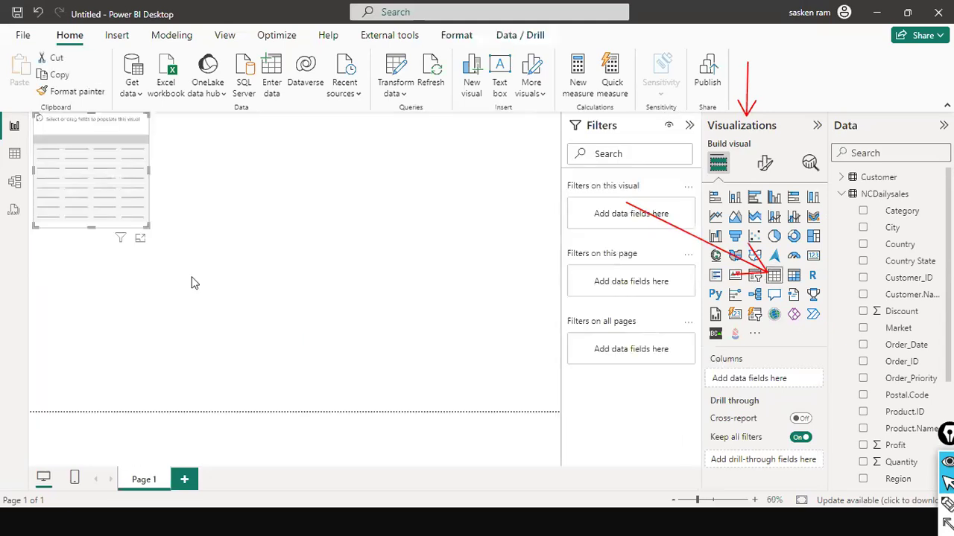
# - Move the empty table visual towards the middle of the report page and enlarge it
pyautogui.moveTo(137, 138); pyautogui.dragTo(251, 264)
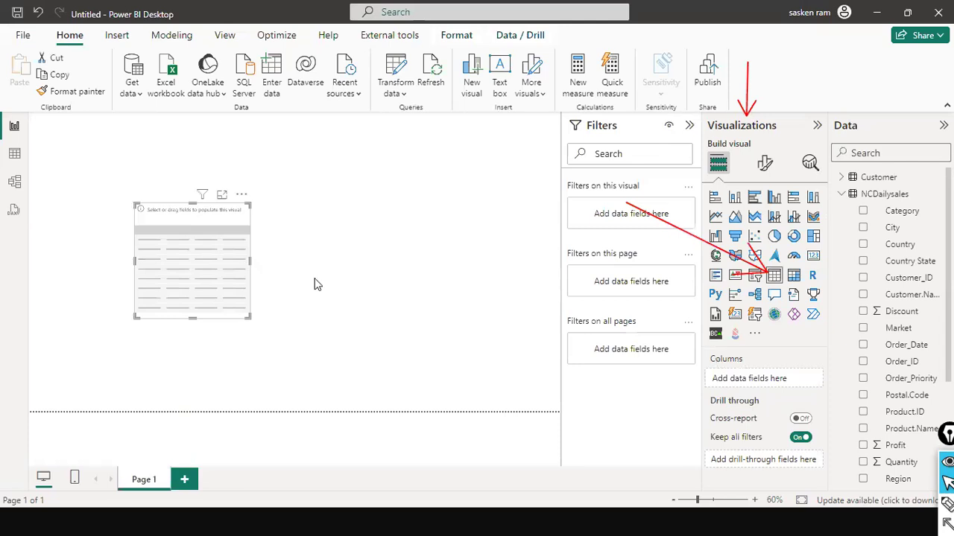
pyautogui.moveTo(250, 319); pyautogui.dragTo(451, 323)
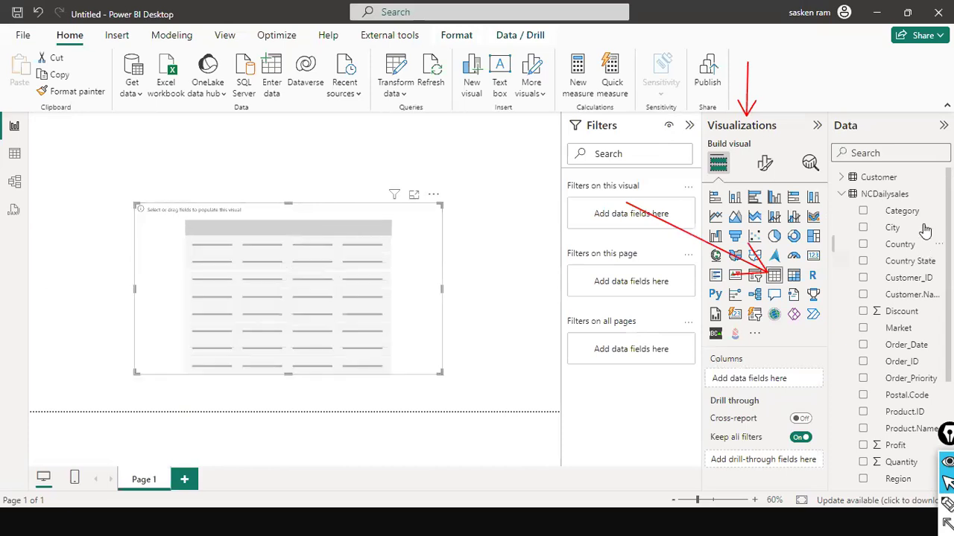
pyautogui.moveTo(647, 192); pyautogui.dragTo(246, 260)
# - Add the Category, Sales and Quantity fields from NCDailysales to the table visual, shifting the visual slightly up and to the left
pyautogui.click(863, 213)
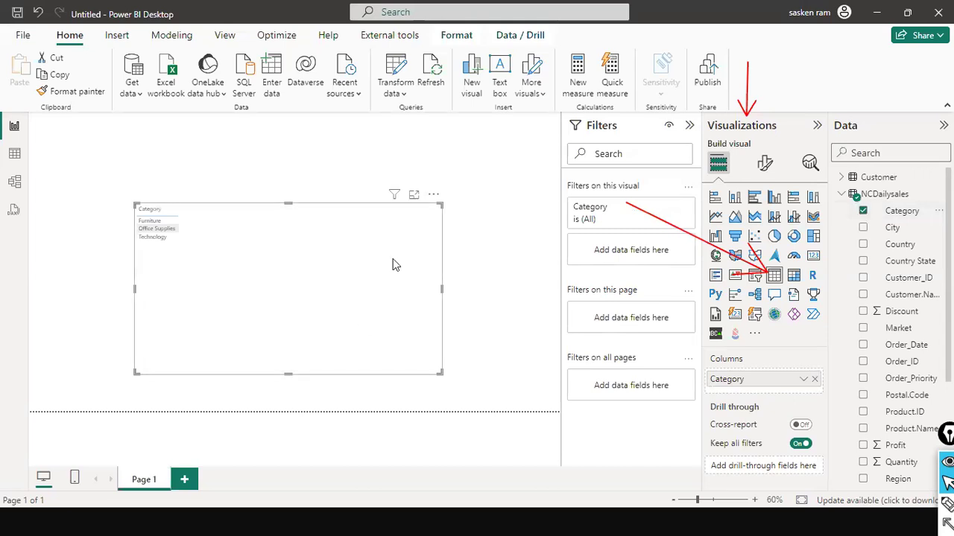
pyautogui.moveTo(342, 247); pyautogui.dragTo(301, 227)
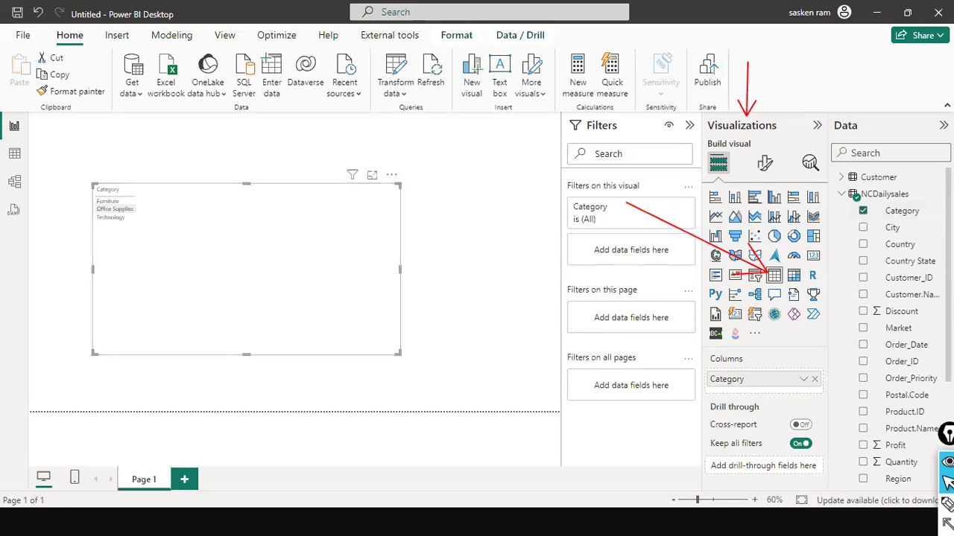
pyautogui.scroll(-3, 898, 306)
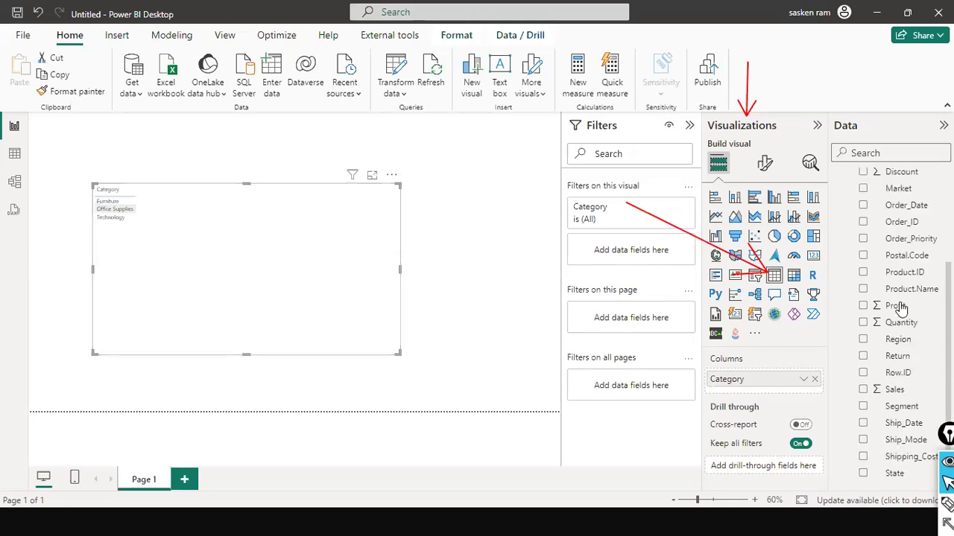
pyautogui.scroll(-1, 887, 381)
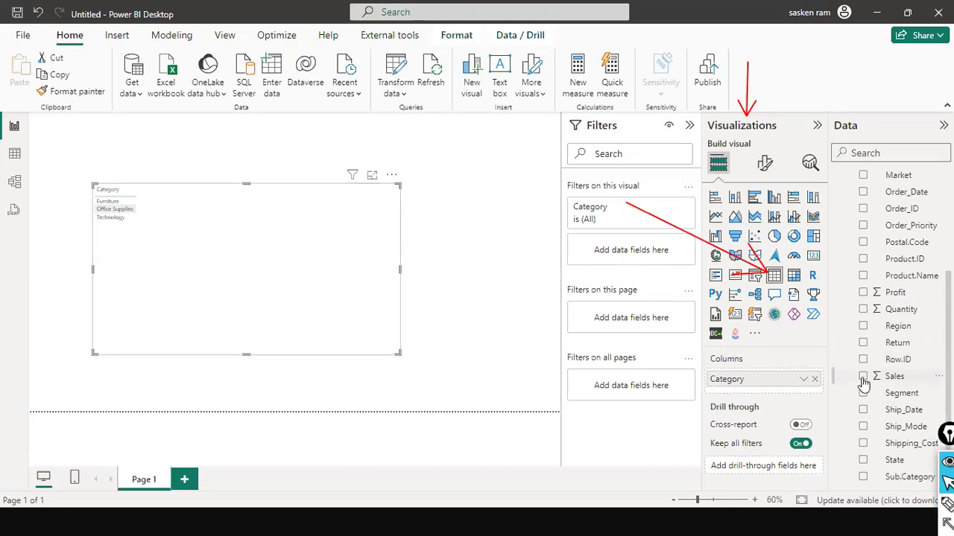
pyautogui.click(863, 377)
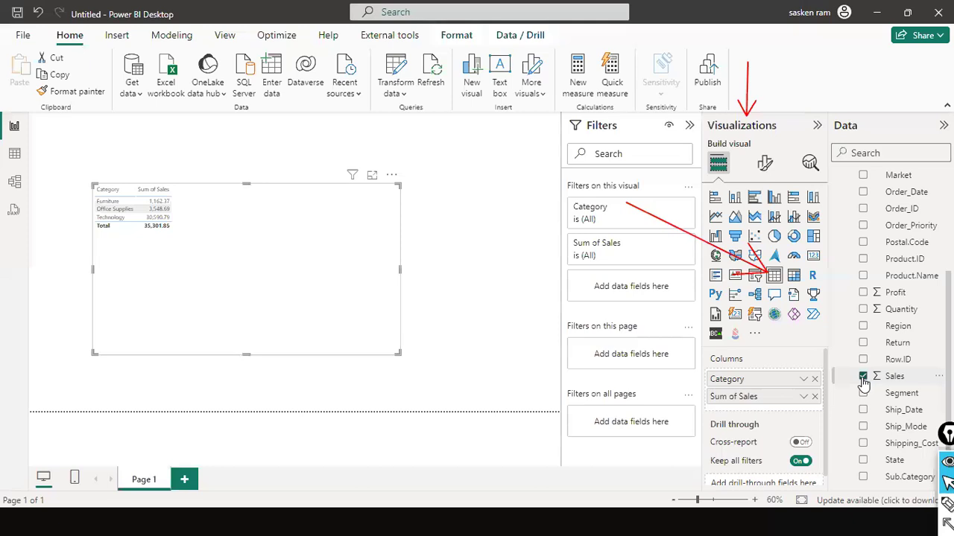
pyautogui.click(863, 310)
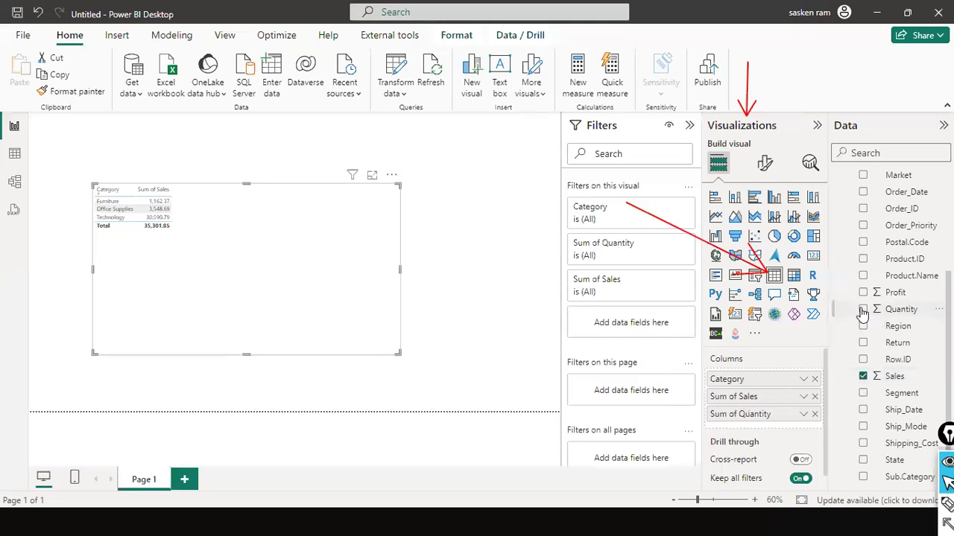
# - Find the font options in the table visual's formatting and set the global font size to 15
pyautogui.click(765, 165)
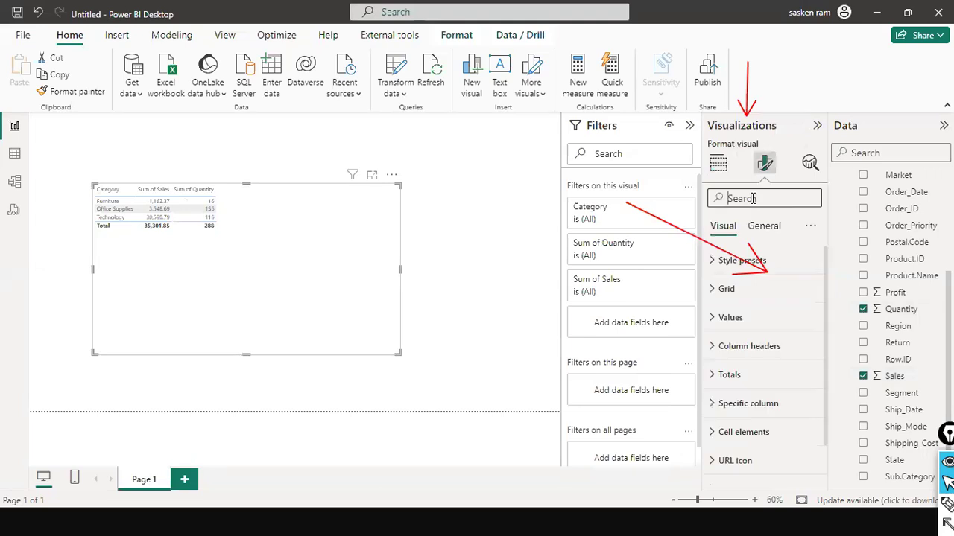
pyautogui.write('font')
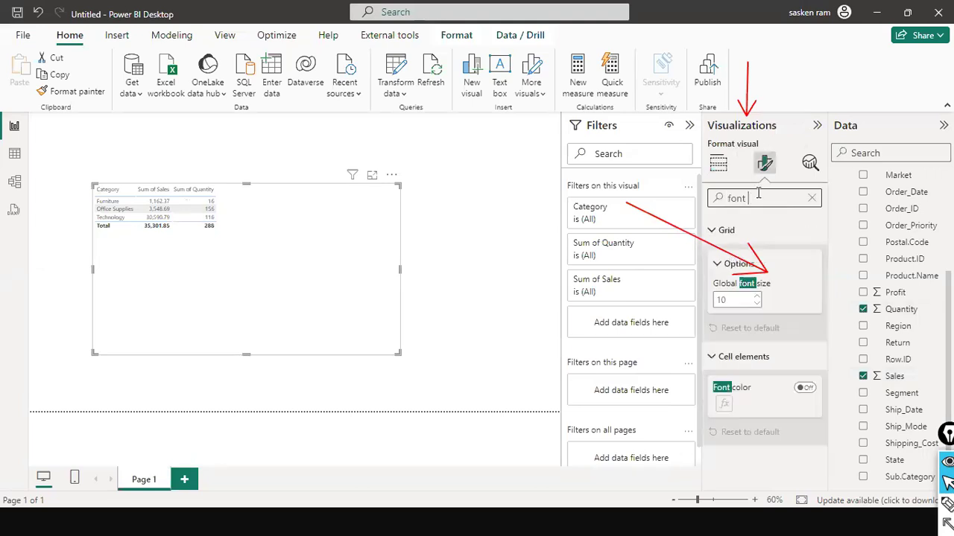
pyautogui.doubleClick(736, 299)
pyautogui.write('15')
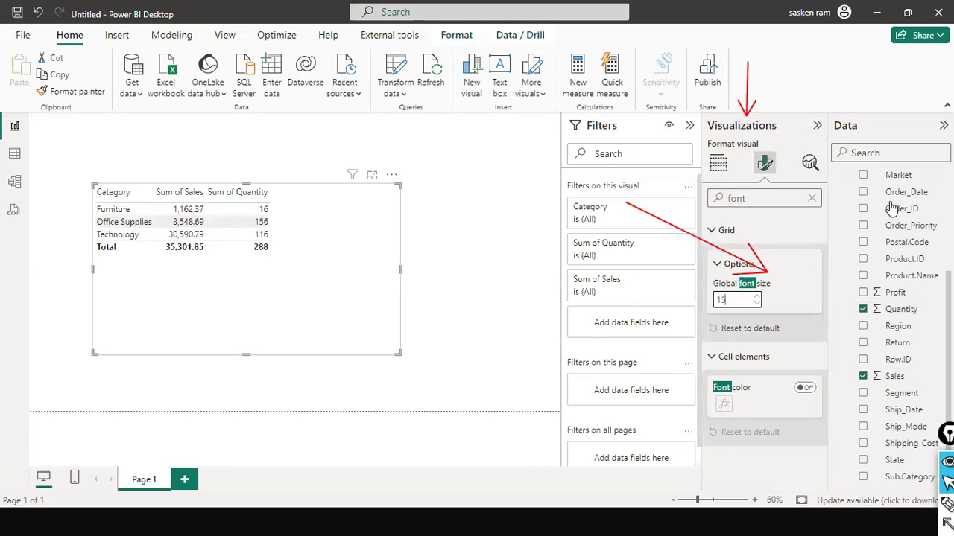
pyautogui.click(812, 201)
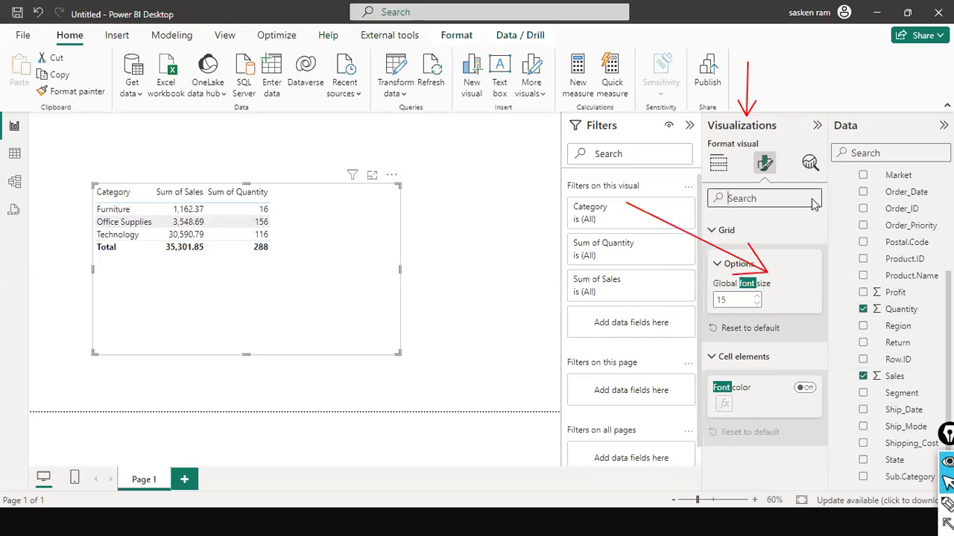
pyautogui.click(450, 234)
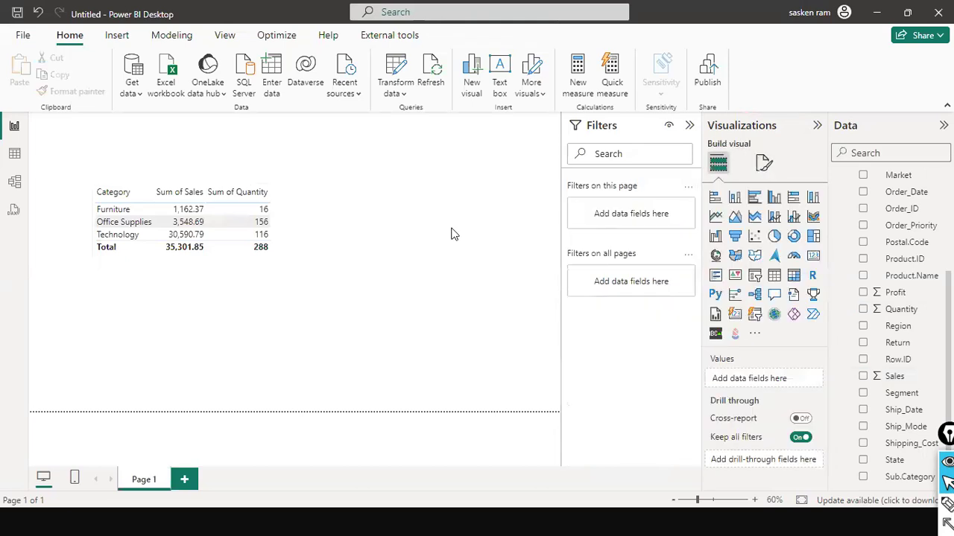
# - Shrink the table visual's frame to fit closely around its rows and columns, then deselect it
pyautogui.moveTo(248, 372); pyautogui.dragTo(264, 315)
pyautogui.moveTo(415, 276); pyautogui.dragTo(317, 277)
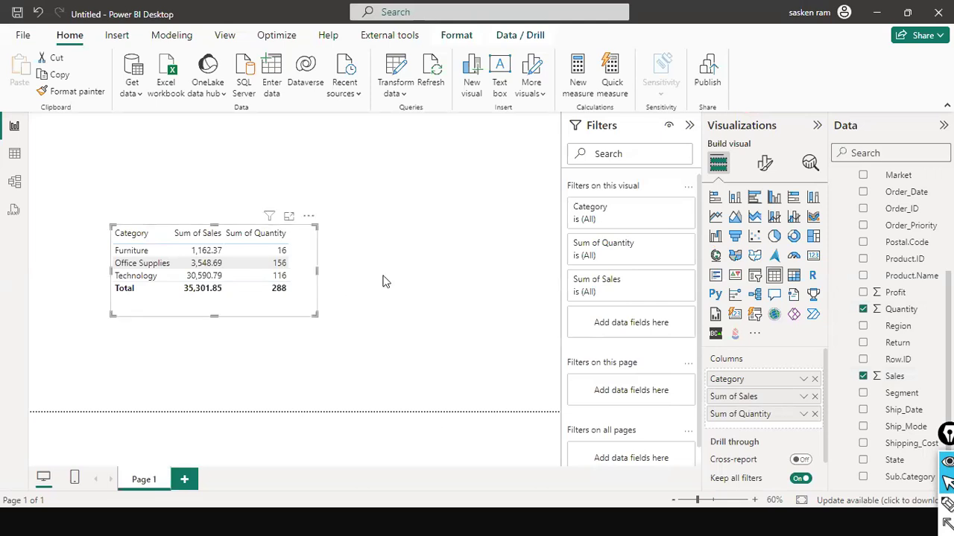
pyautogui.click(322, 291)
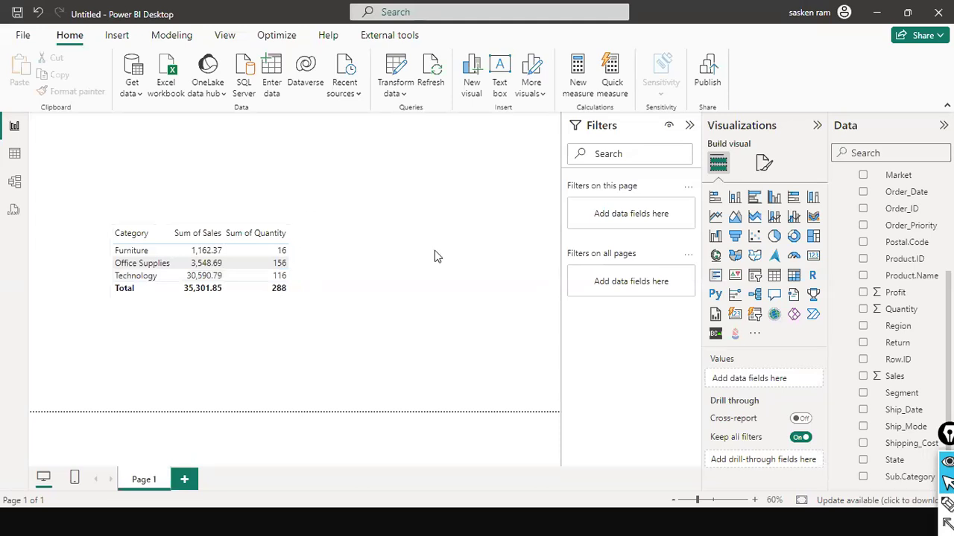
# - Switch to File Explorer, go up to the NCDailysales folder and copy the file July.xls
pyautogui.hotkey('alt', 'Tab')
pyautogui.hotkey('alt', 'Tab')
pyautogui.hotkey('alt', 'Tab')
pyautogui.hotkey('alt', 'Tab')
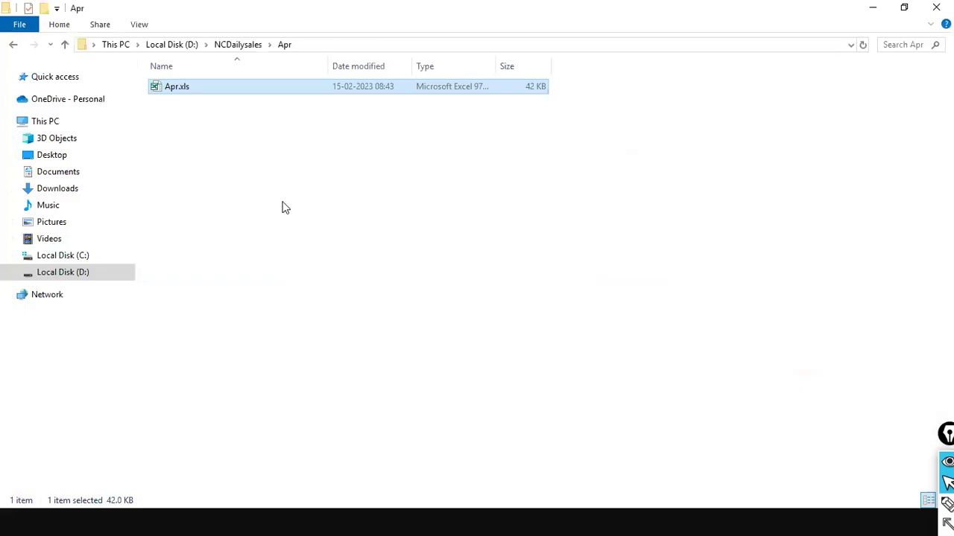
pyautogui.click(248, 44)
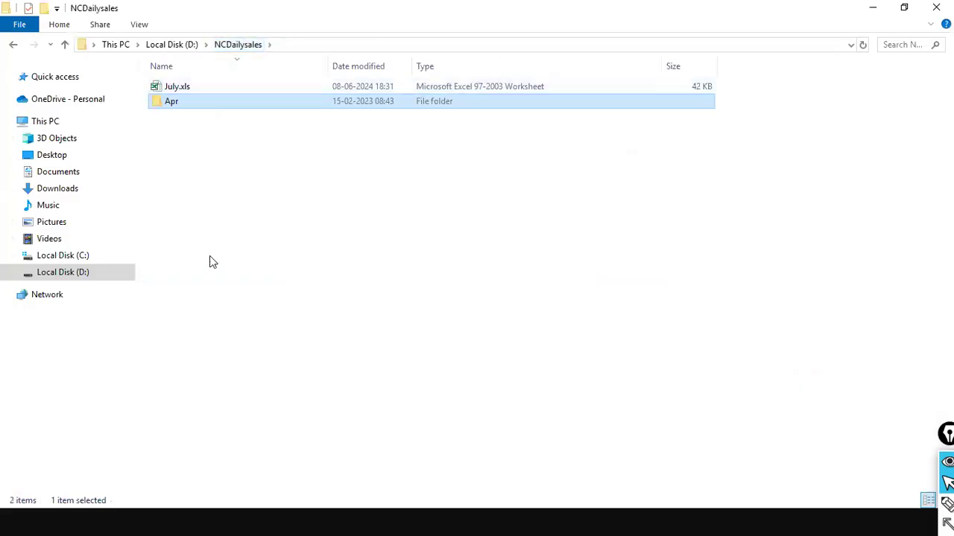
pyautogui.click(201, 87)
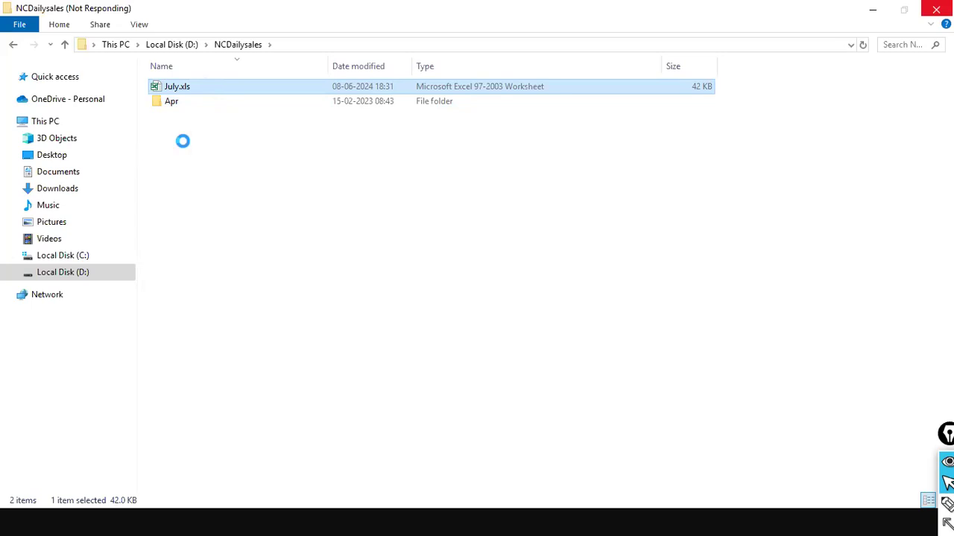
pyautogui.rightClick(205, 85)
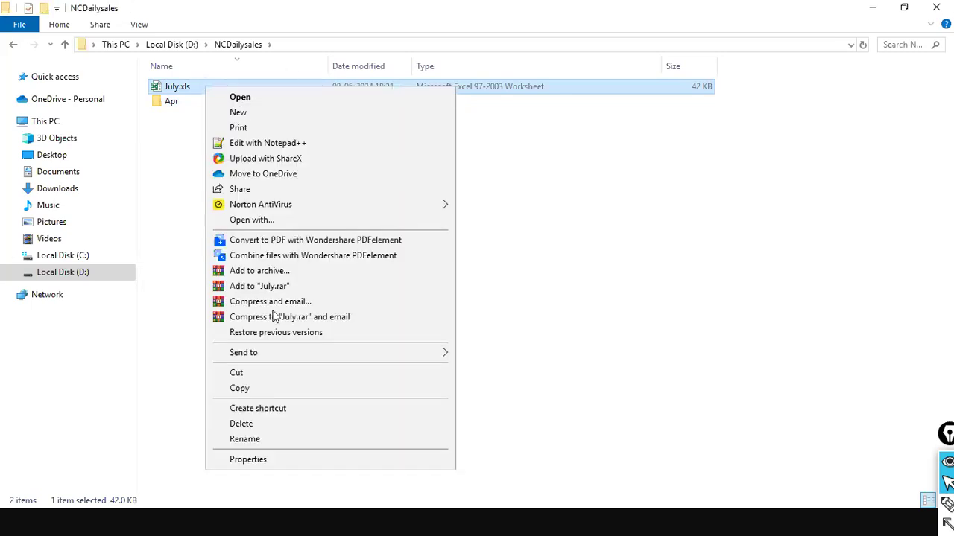
pyautogui.click(252, 391)
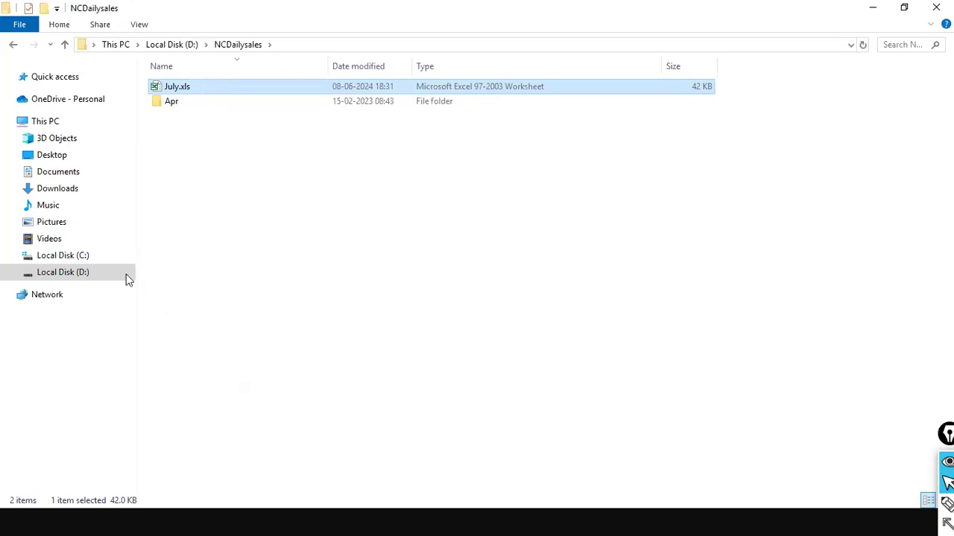
# - Try to paste the copied July.xls into the stu folder on Local Disk (D:), then cancel the file replacement
pyautogui.click(62, 274)
pyautogui.doubleClick(175, 225)
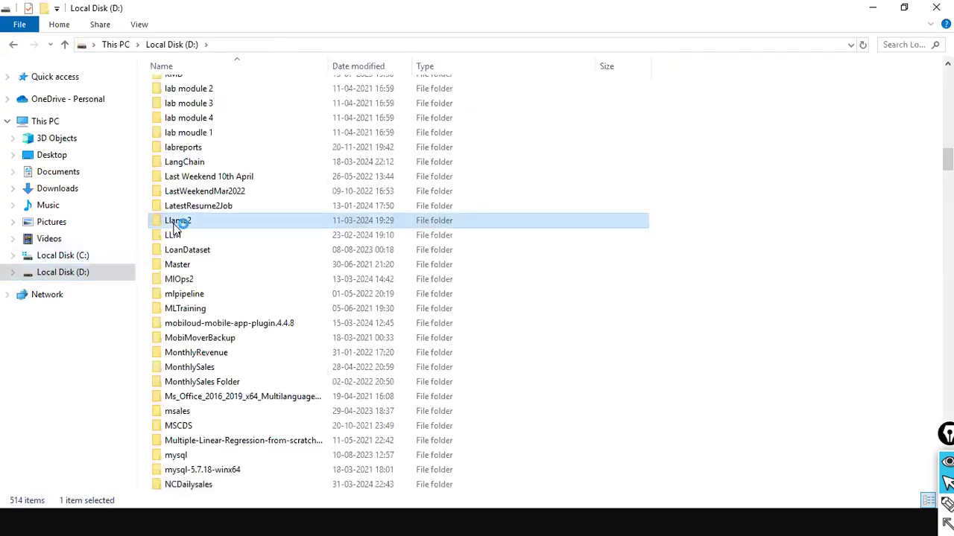
pyautogui.write('stu')
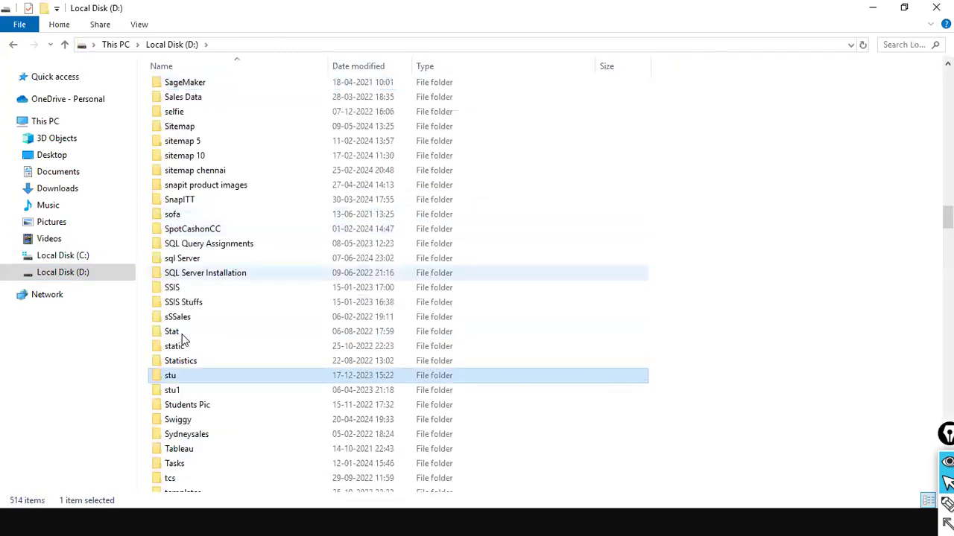
pyautogui.doubleClick(181, 375)
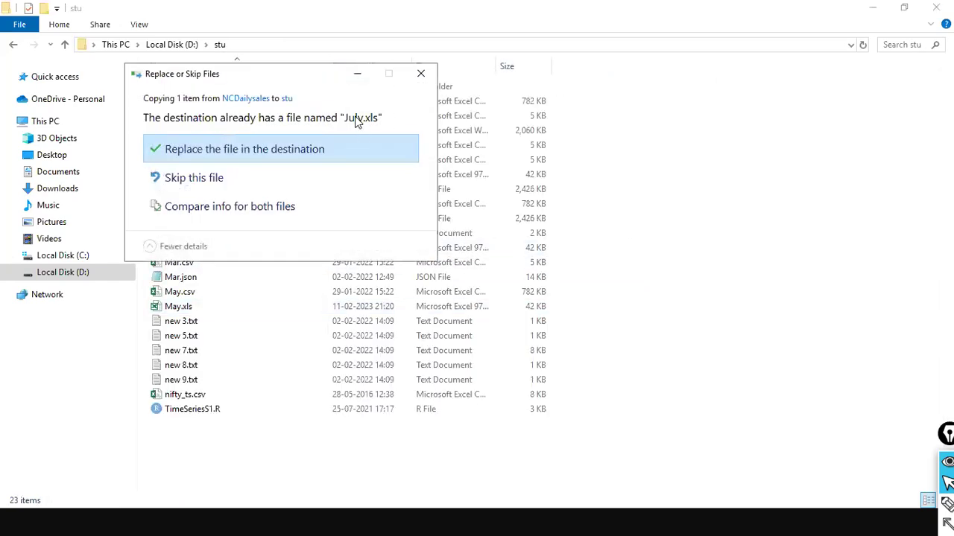
pyautogui.click(427, 78)
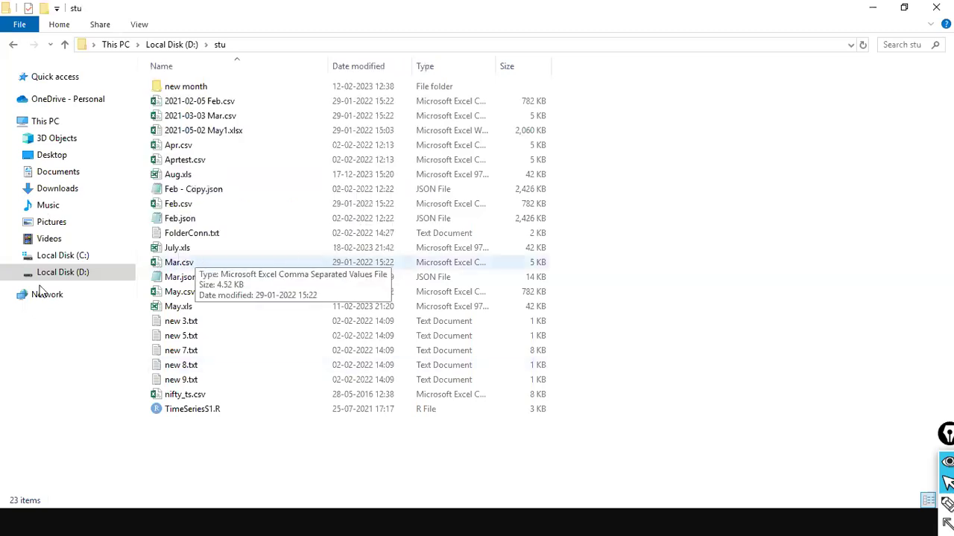
pyautogui.click(176, 46)
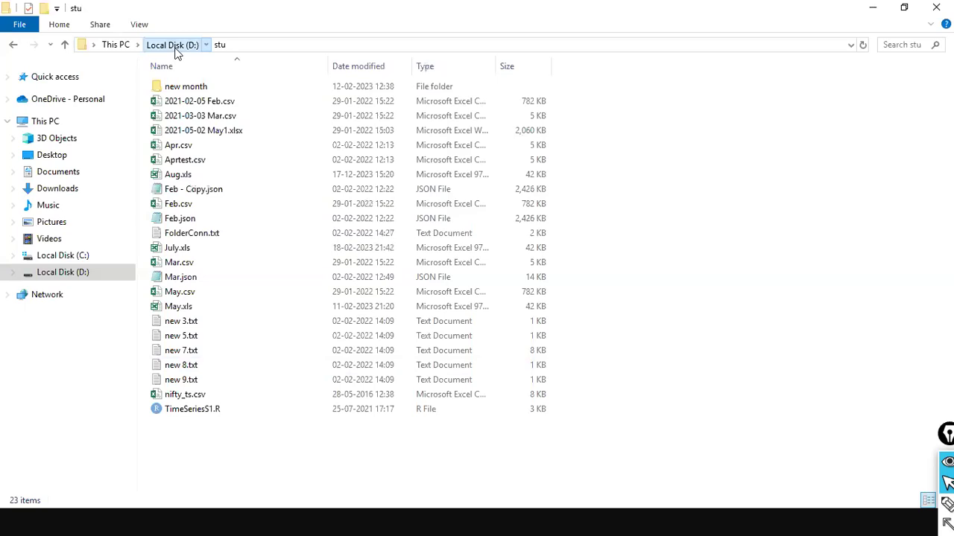
pyautogui.click(185, 309)
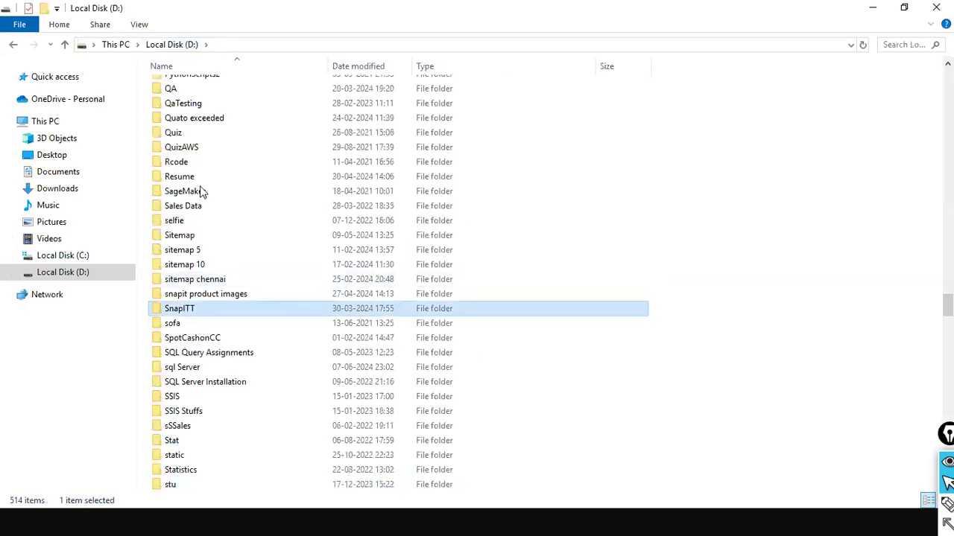
pyautogui.press('d')
pyautogui.doubleClick(186, 83)
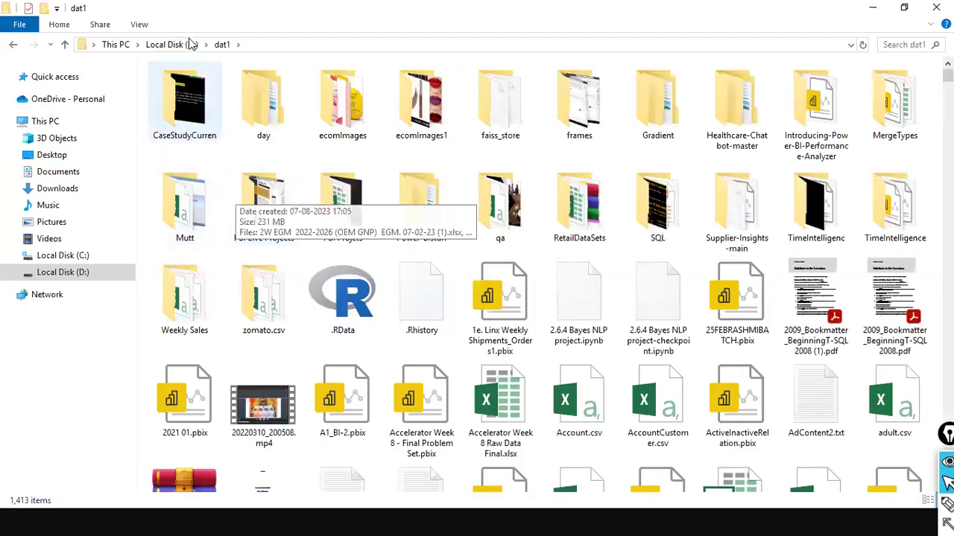
pyautogui.press('BackSpace')
# - Open the NCDailysales folder on Local Disk (D:) and try to delete July.xls
pyautogui.click(185, 107)
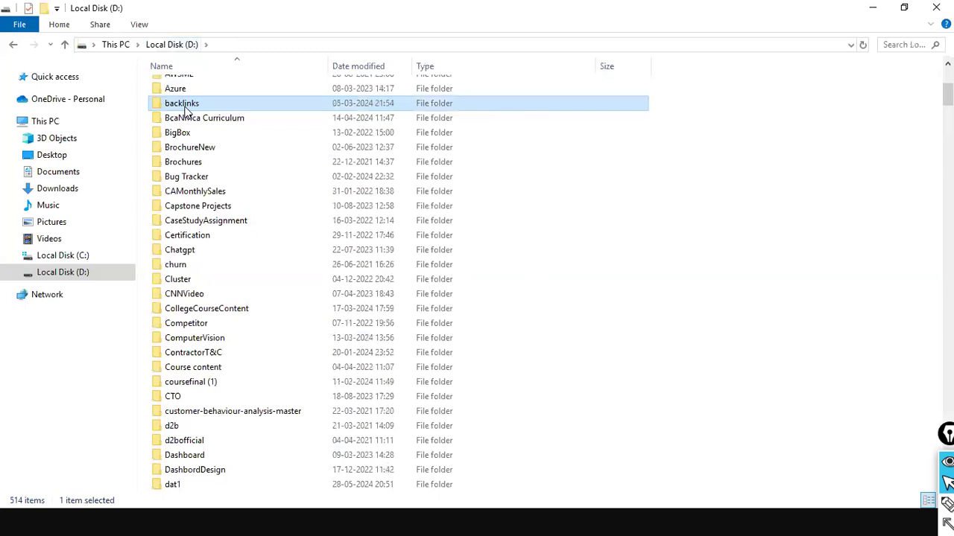
pyautogui.press('n')
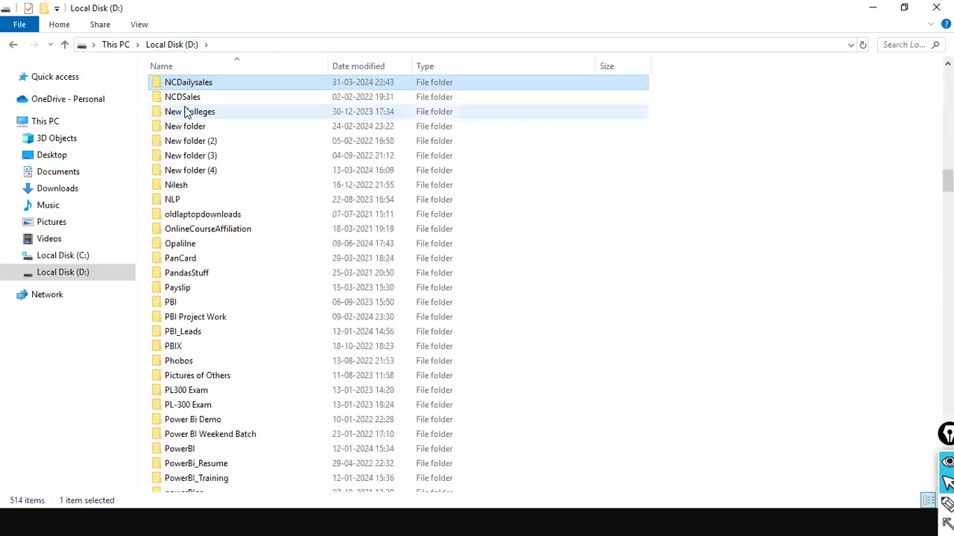
pyautogui.press('Return')
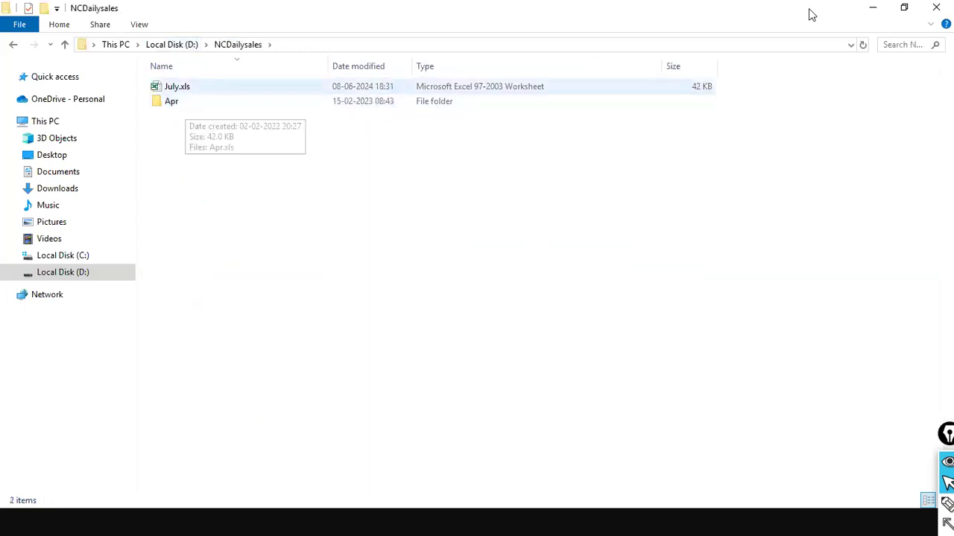
pyautogui.press('Down')
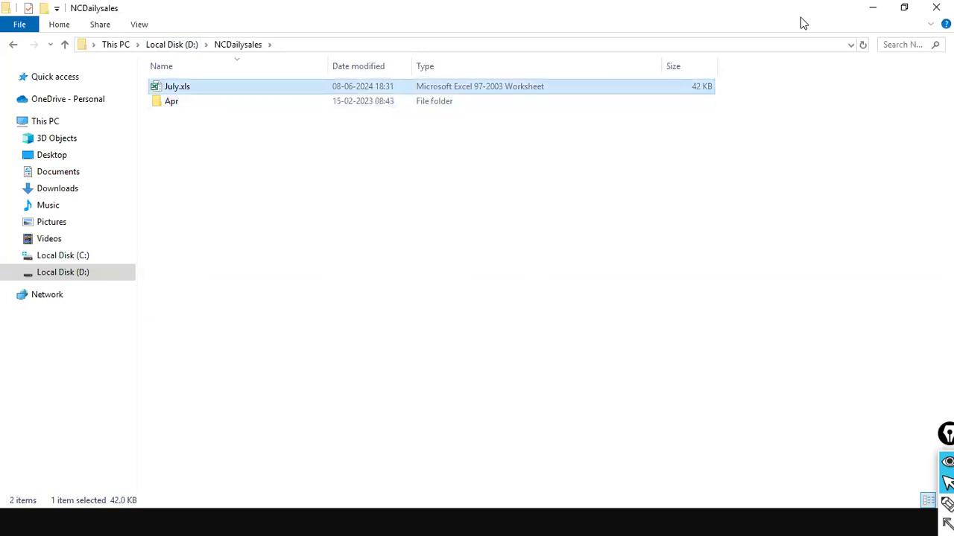
pyautogui.press('Delete')
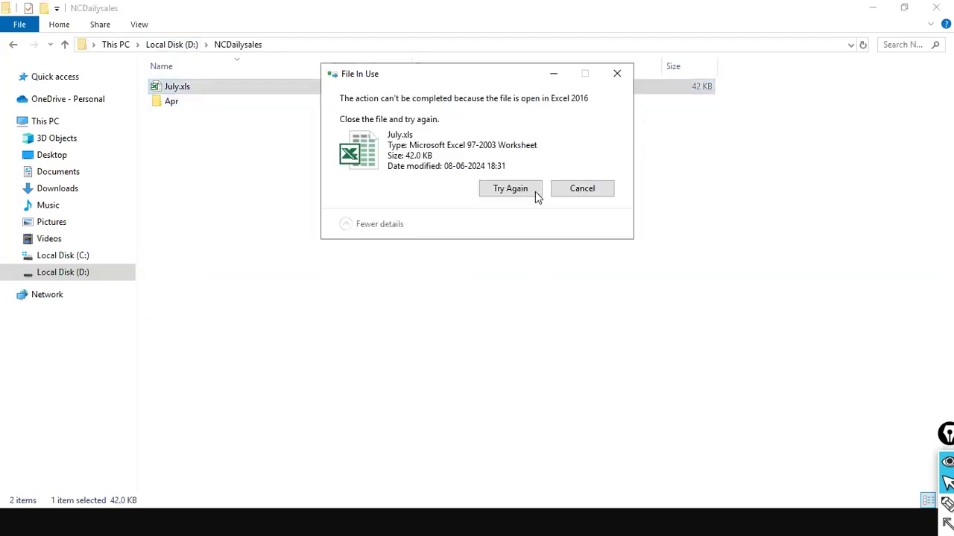
pyautogui.click(614, 196)
# - Close July.xls in Excel and delete the file from the NCDailysales folder
pyautogui.hotkey('alt', 'Tab')
pyautogui.hotkey('alt', 'Tab')
pyautogui.hotkey('alt', 'Tab')
pyautogui.hotkey('alt', 'Tab')
pyautogui.hotkey('alt', 'Tab')
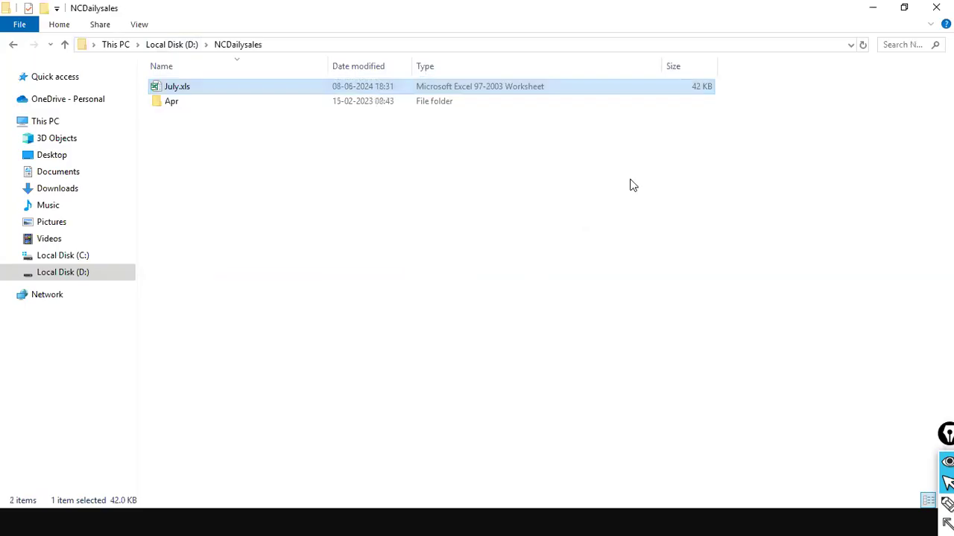
pyautogui.hotkey('alt', 'Tab')
pyautogui.hotkey('alt', 'Tab')
pyautogui.hotkey('alt', 'Tab')
pyautogui.hotkey('alt', 'Tab')
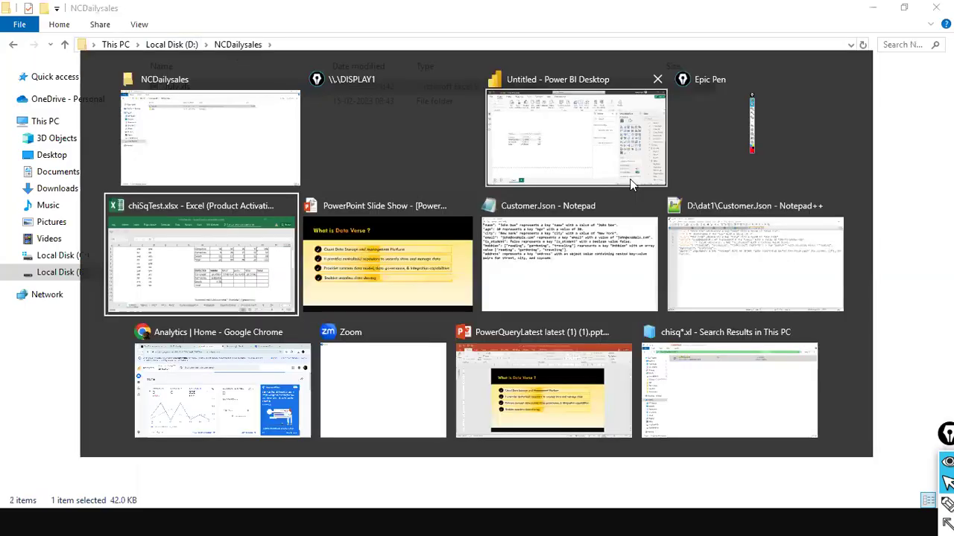
pyautogui.click(418, 8)
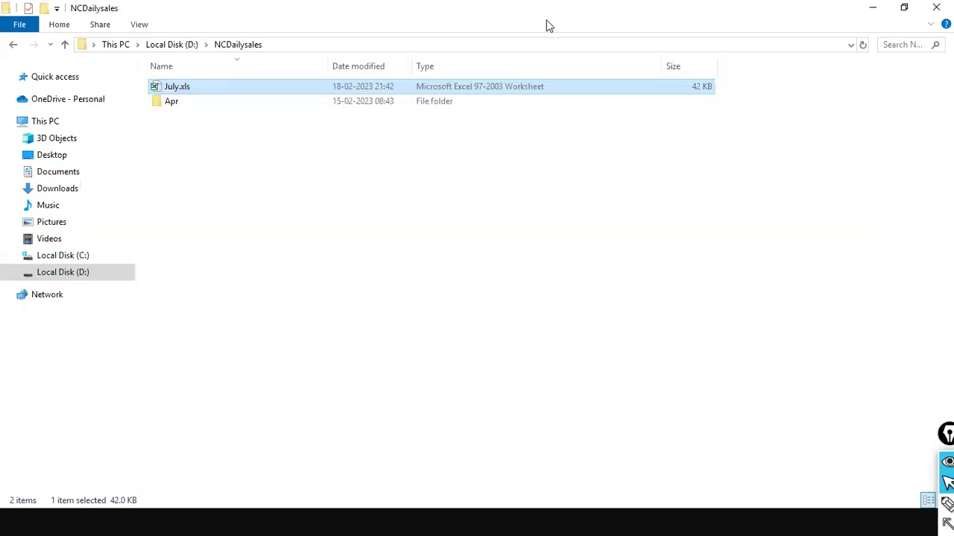
pyautogui.press('Delete')
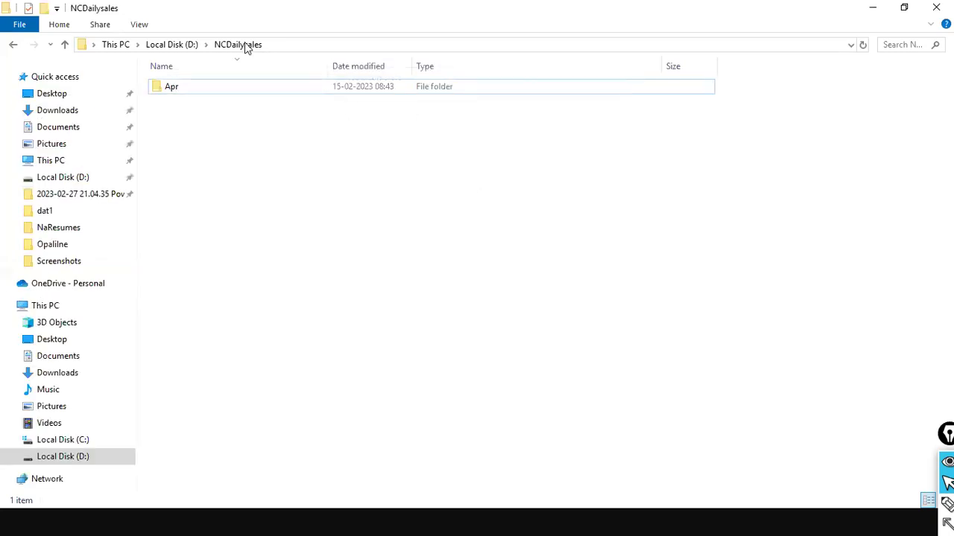
# - Check the contents of the Apr subfolder and return to the NCDailysales folder
pyautogui.click(171, 92)
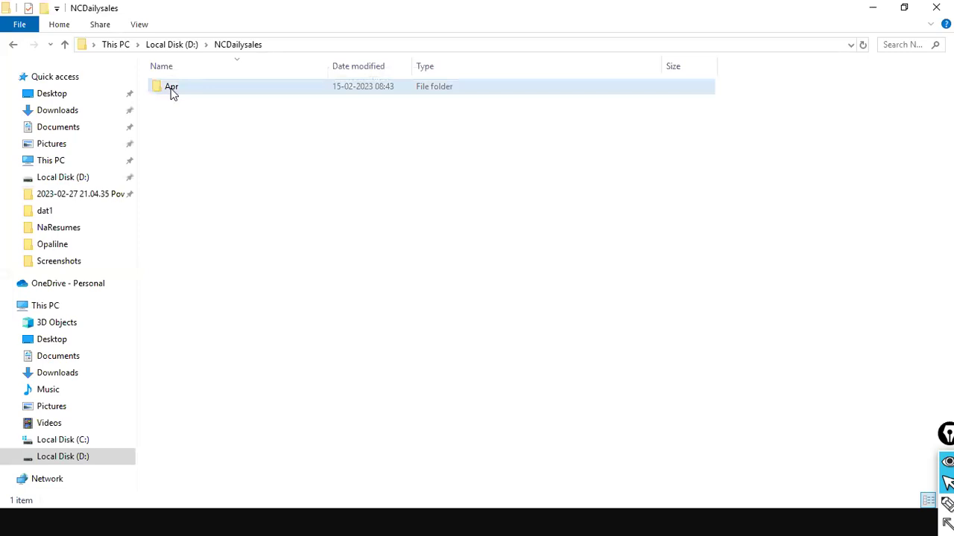
pyautogui.doubleClick(223, 85)
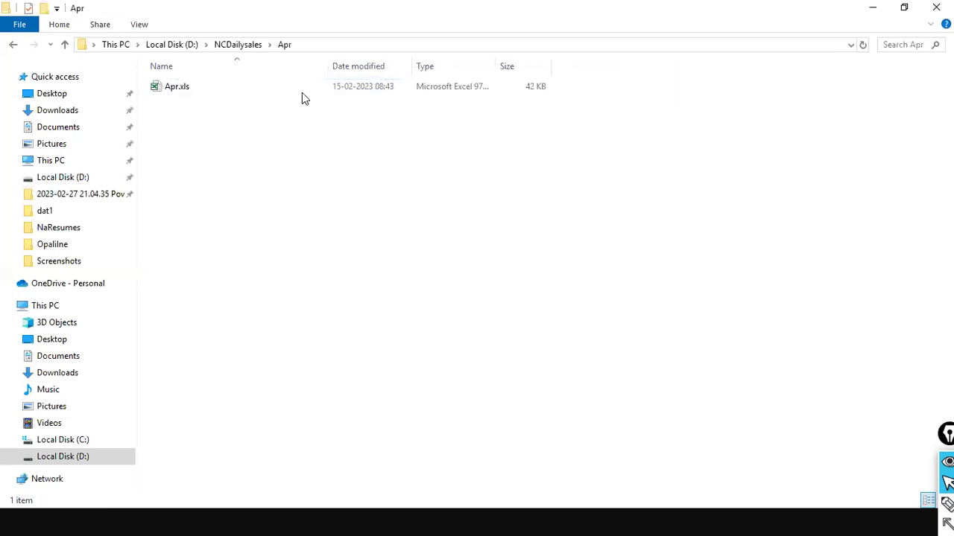
pyautogui.click(228, 47)
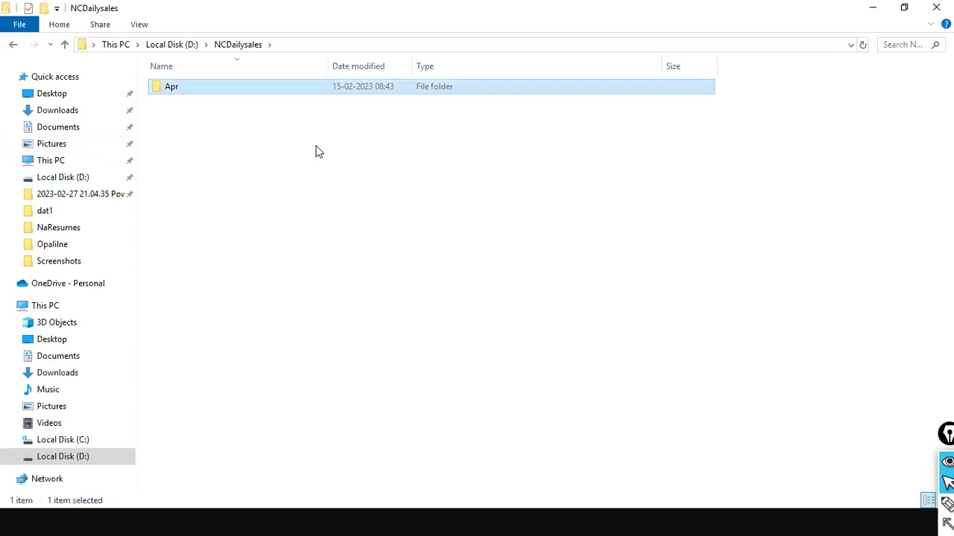
# - Switch to Power BI Desktop and draw red arrows pointing at the Refresh command and the table's Sales and Quantity totals
pyautogui.hotkey('alt', 'Tab')
pyautogui.press('Tab')
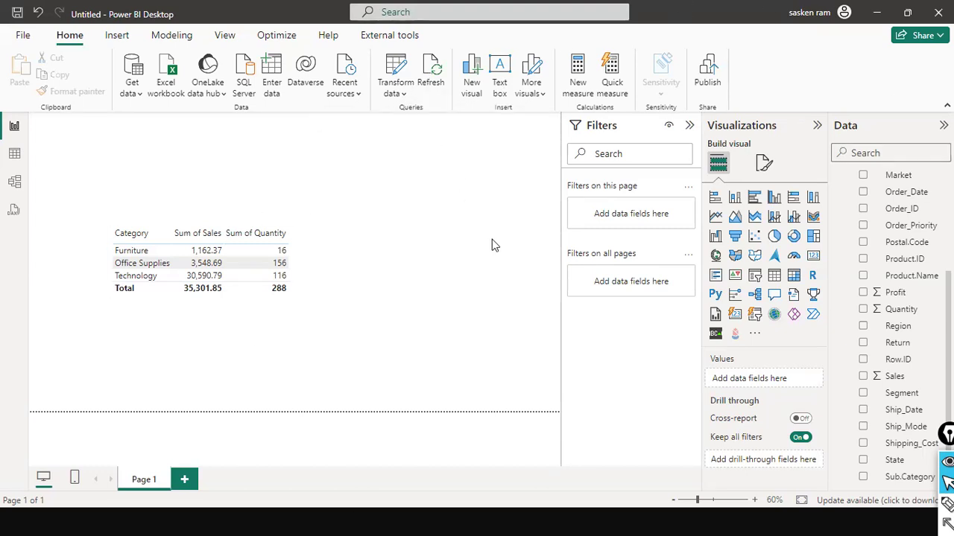
pyautogui.moveTo(502, 216); pyautogui.dragTo(436, 83)
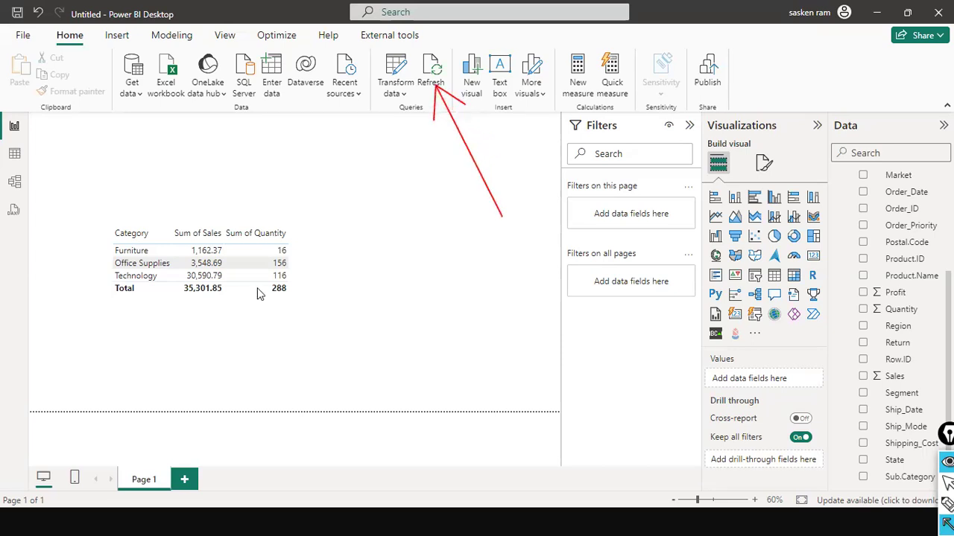
pyautogui.moveTo(34, 278)
pyautogui.mouseDown()
pyautogui.moveTo(109, 302)
pyautogui.moveTo(177, 297)
pyautogui.mouseUp()
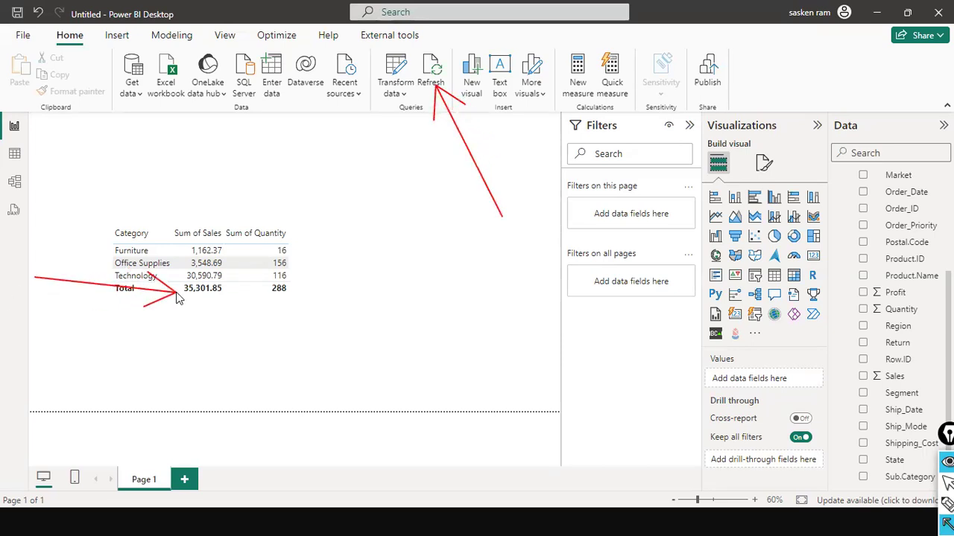
pyautogui.moveTo(342, 284); pyautogui.dragTo(298, 294)
pyautogui.hotkey('ctrl', 'shift', '2')
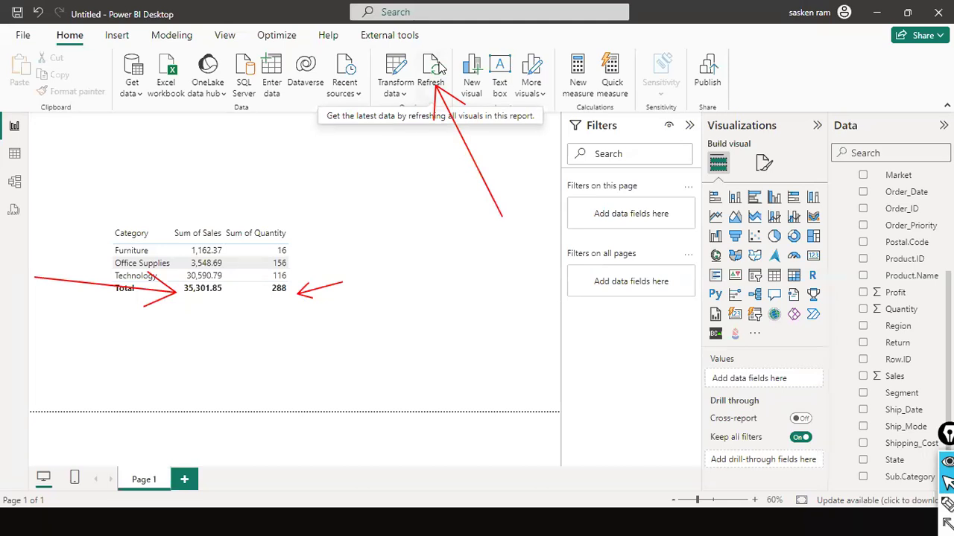
# - Refresh the report's data from the source folder
pyautogui.click(435, 68)
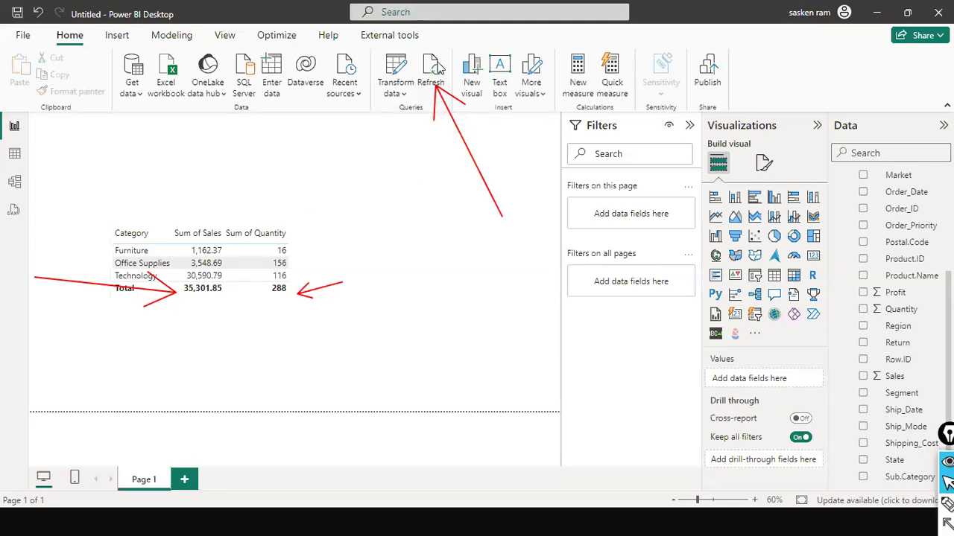
pyautogui.click(432, 81)
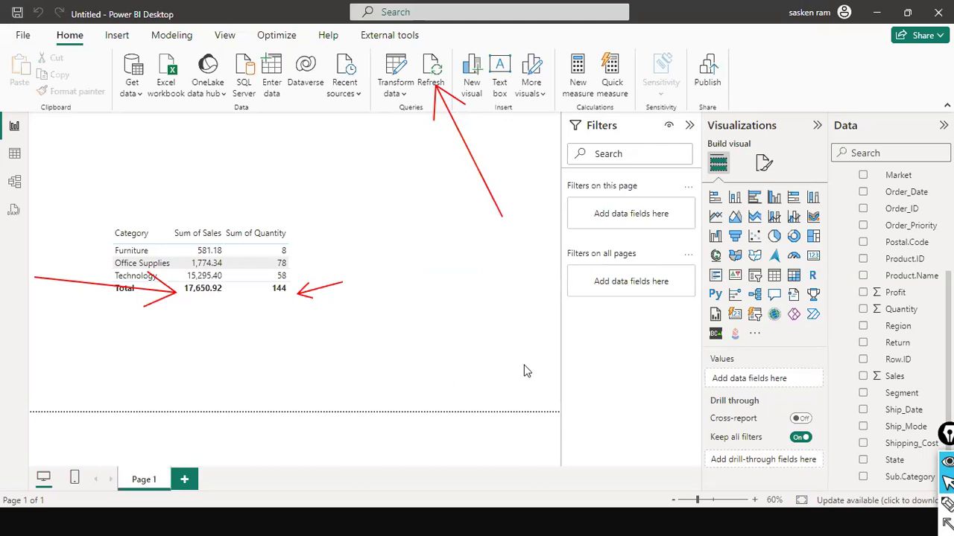
# - Switch to File Explorer, open the stu folder on Local Disk (D:) and copy July.xls
pyautogui.hotkey('alt', 'Tab')
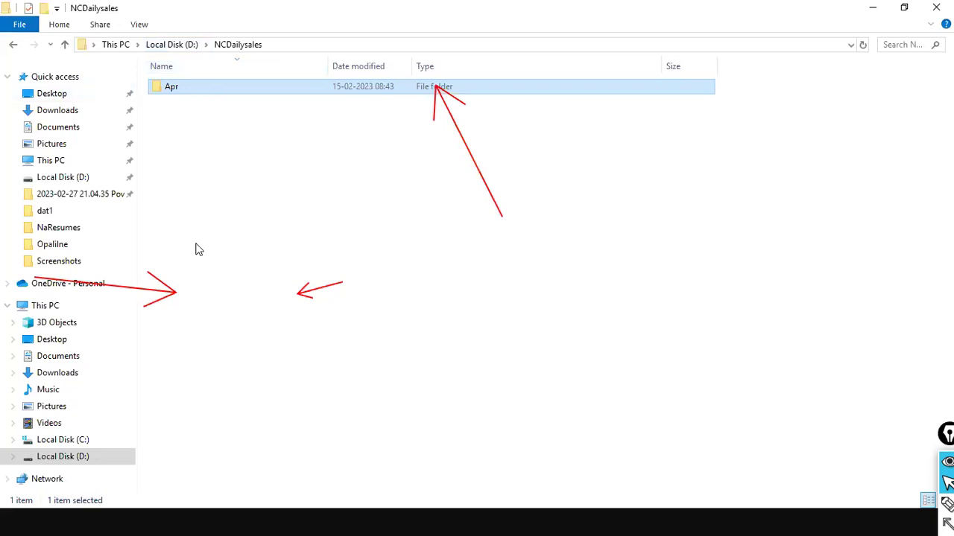
pyautogui.click(78, 458)
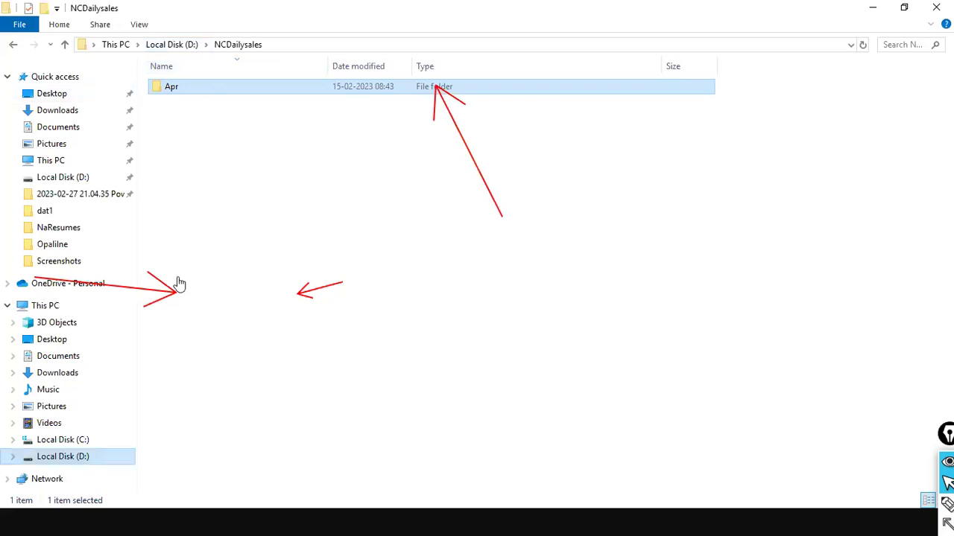
pyautogui.write('st')
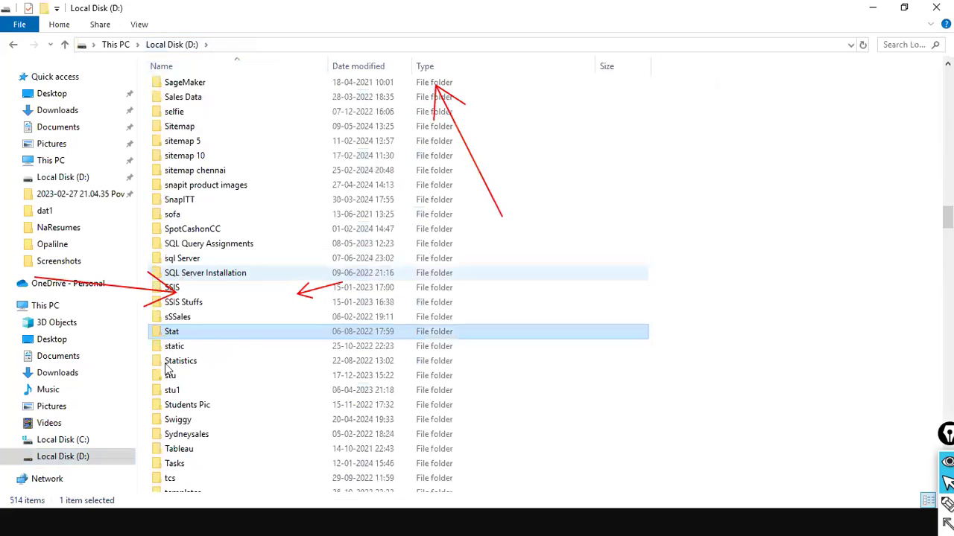
pyautogui.click(169, 374)
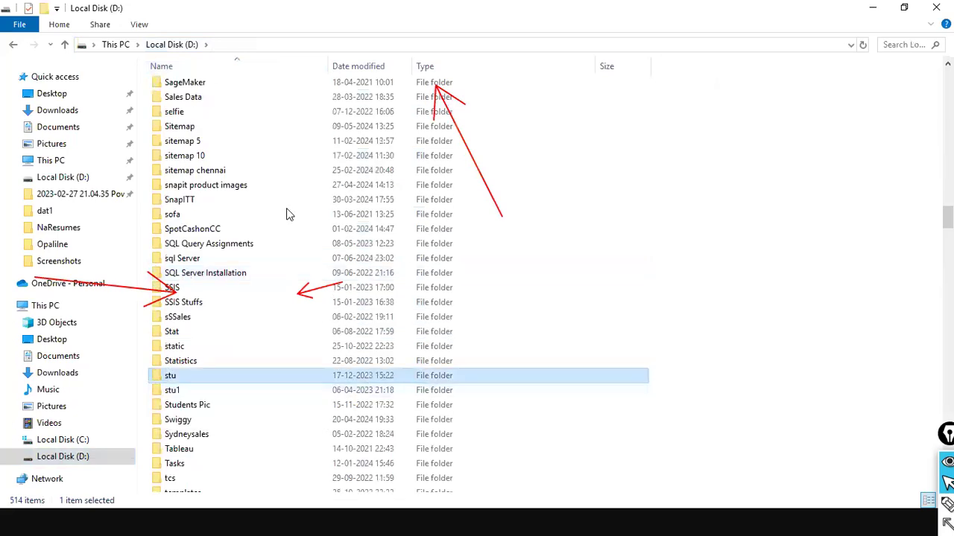
pyautogui.press('Return')
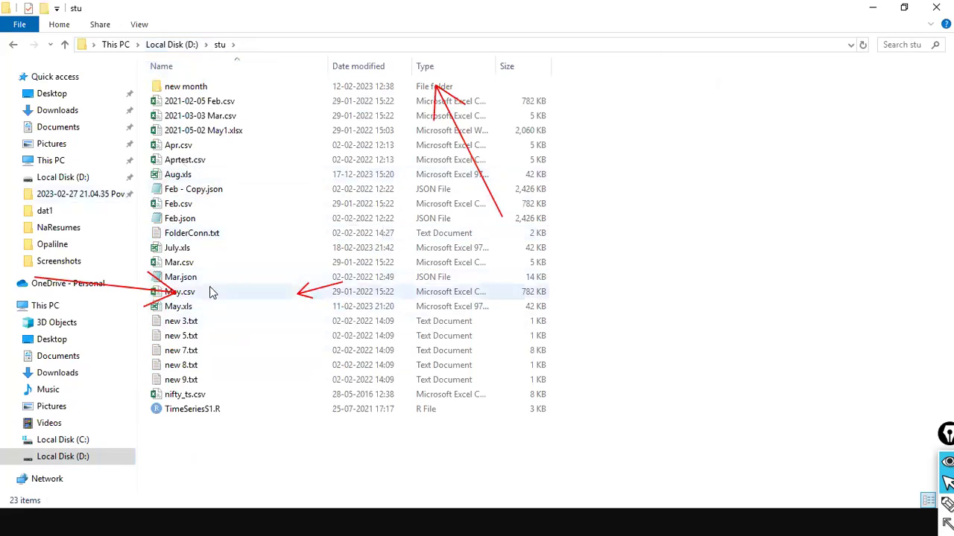
pyautogui.doubleClick(178, 248)
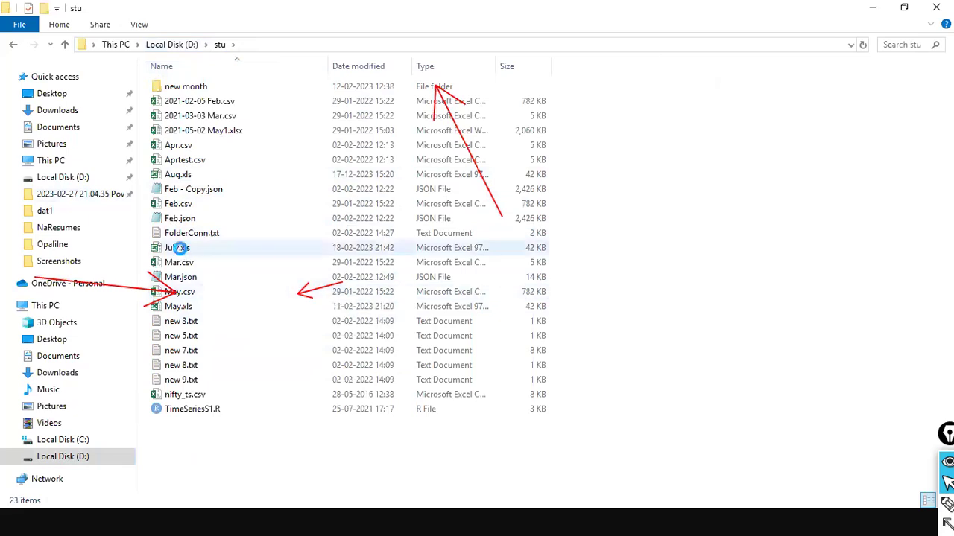
pyautogui.rightClick(179, 248)
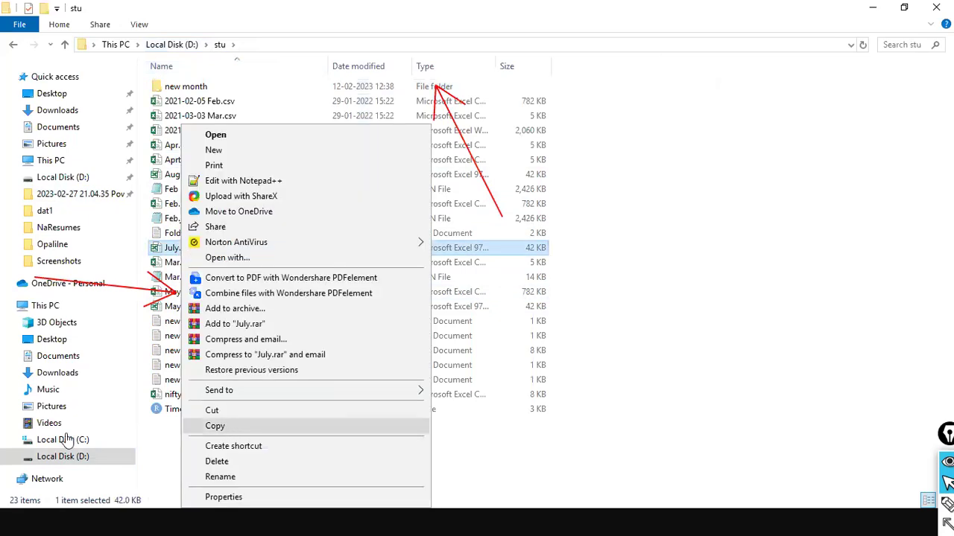
# - Open the NCDailysales folder on Local Disk (D:) and paste the copied July.xls into it
pyautogui.click(55, 459)
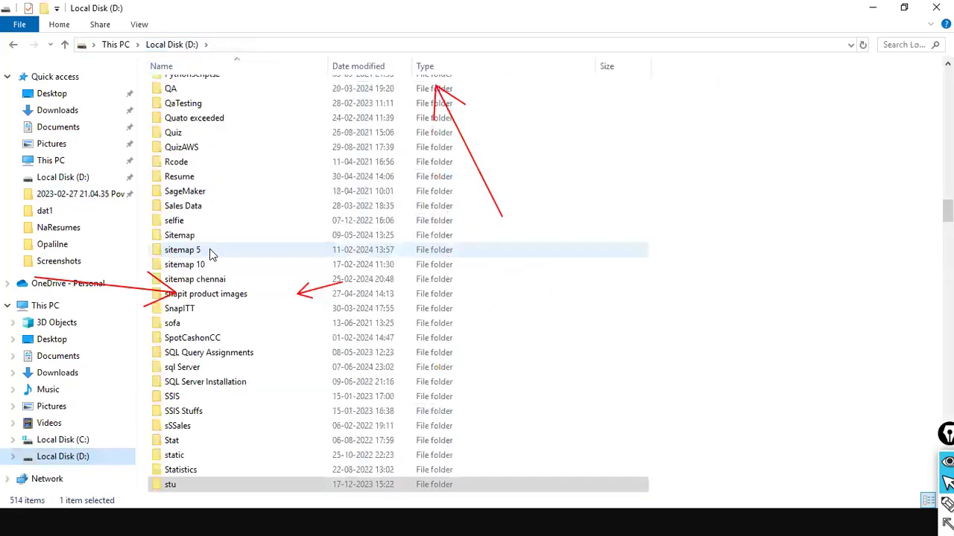
pyautogui.click(211, 254)
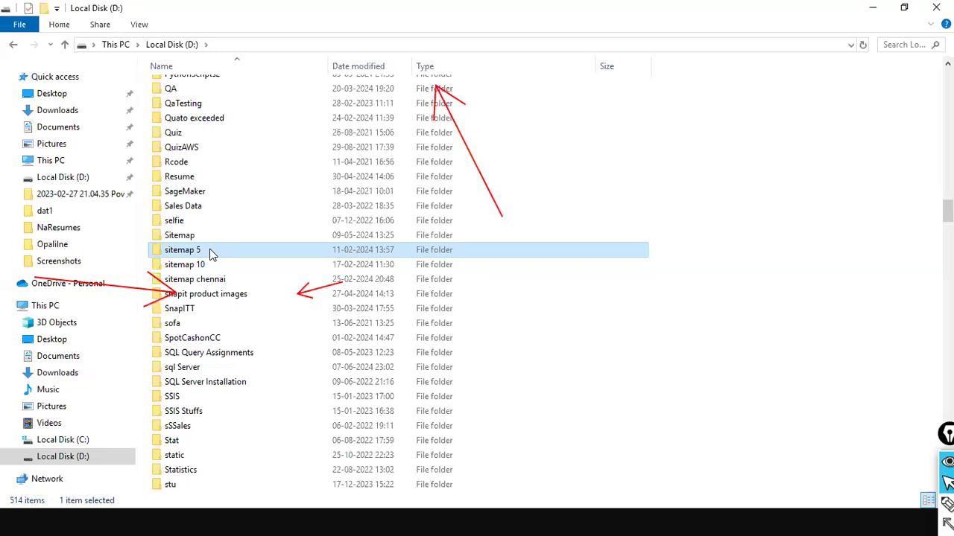
pyautogui.press('n')
pyautogui.click(247, 203)
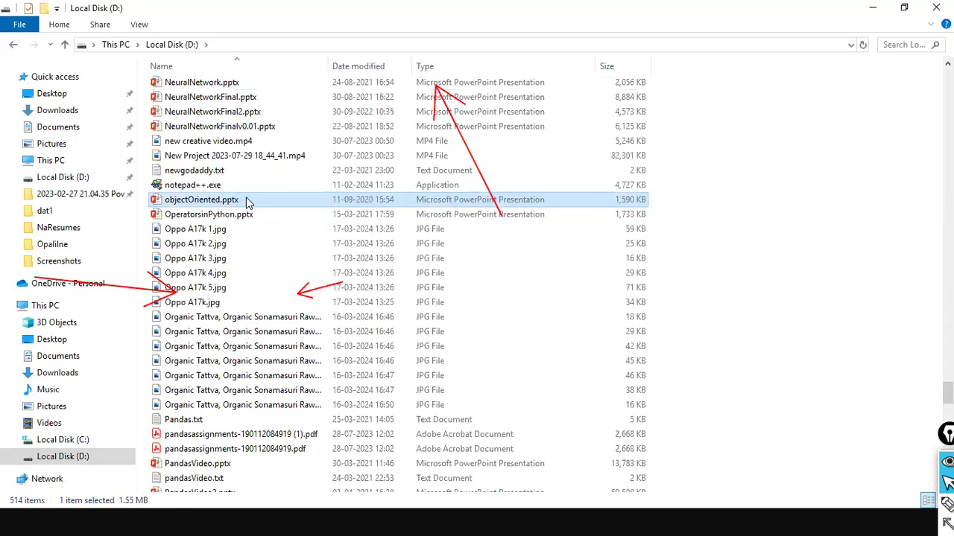
pyautogui.press('n')
pyautogui.press('Return')
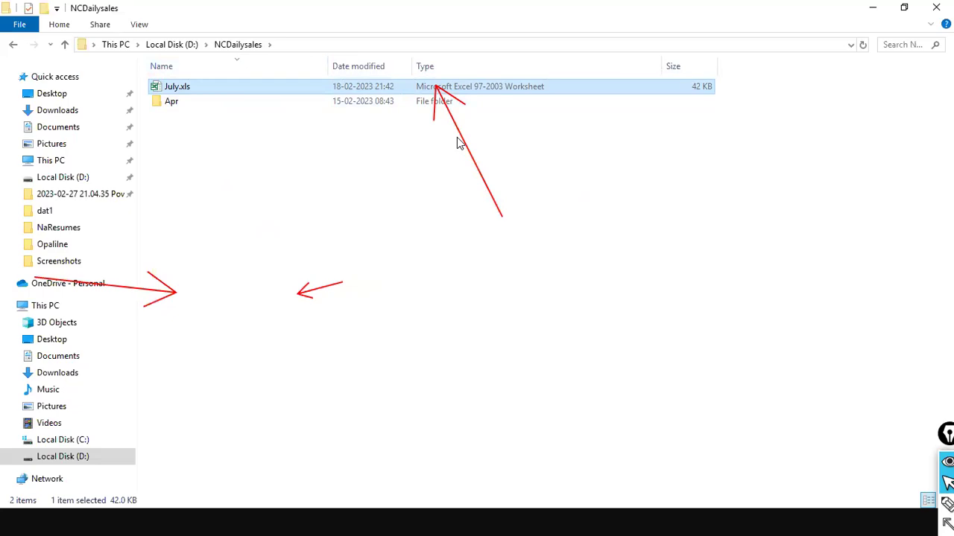
# - Switch to Power BI Desktop, open the Power Query Editor and display the NCDailysales query
pyautogui.hotkey('alt', 'Tab')
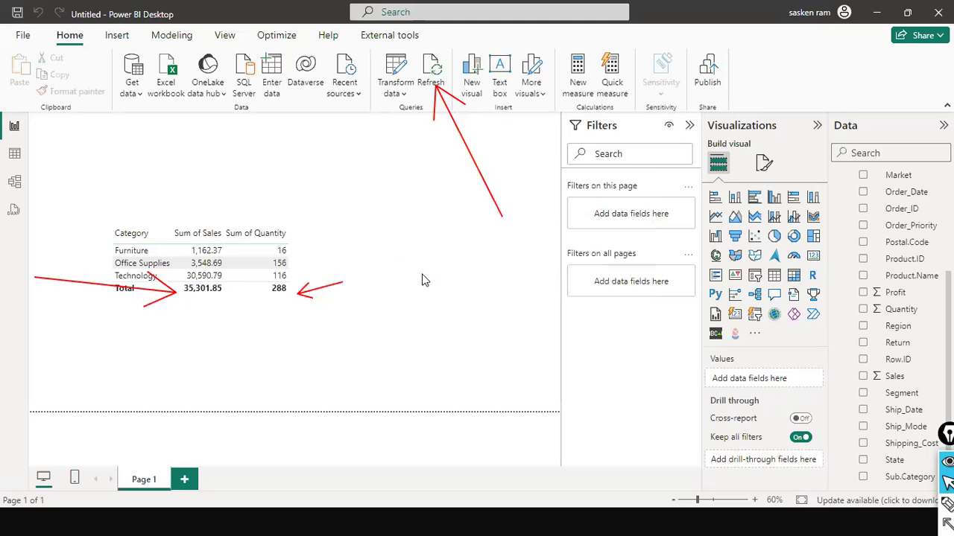
pyautogui.click(402, 95)
pyautogui.click(419, 117)
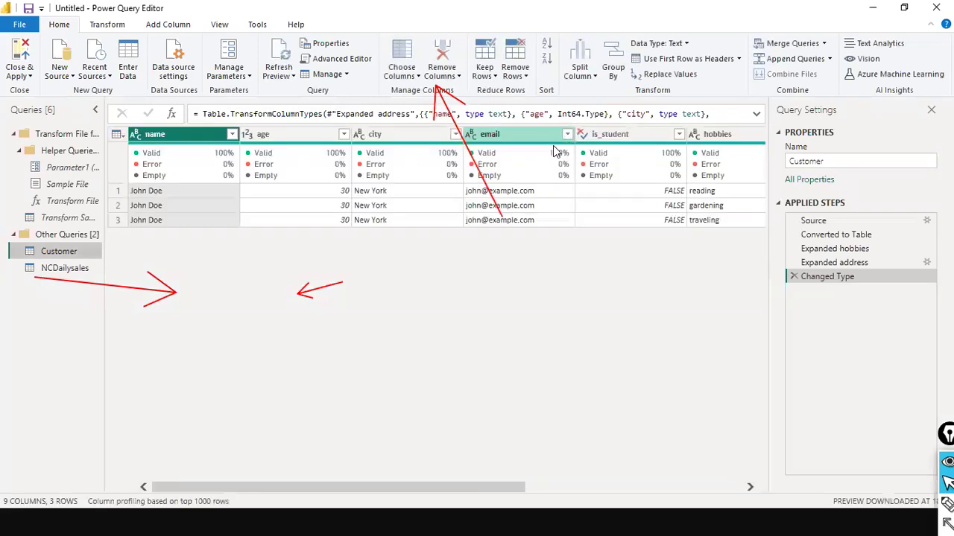
pyautogui.click(75, 270)
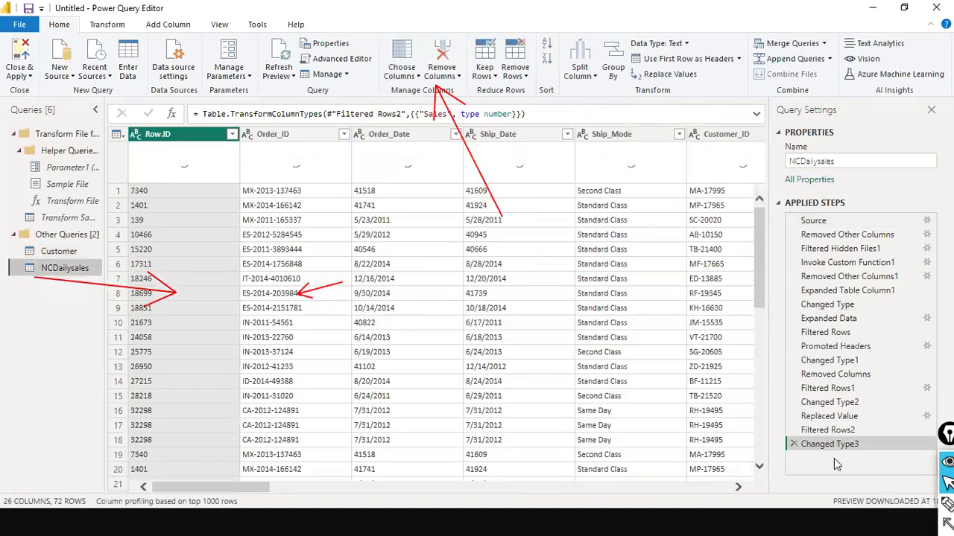
# - Compare the files in the NCDailysales folder with the query's rows and applied steps, switching between File Explorer and Power Query Editor
pyautogui.hotkey('alt', 'Tab')
pyautogui.hotkey('alt', 'Tab')
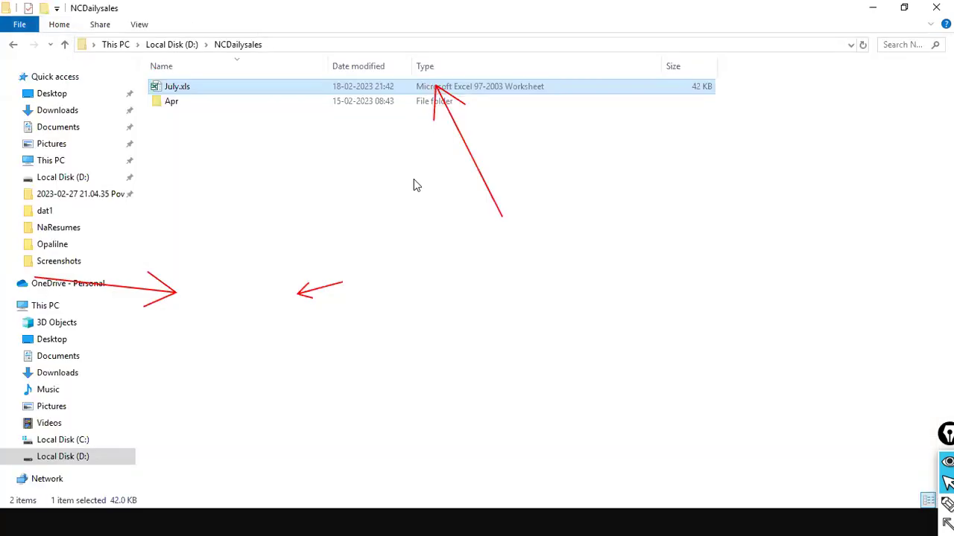
pyautogui.hotkey('alt', 'Tab')
pyautogui.hotkey('alt', 'Tab')
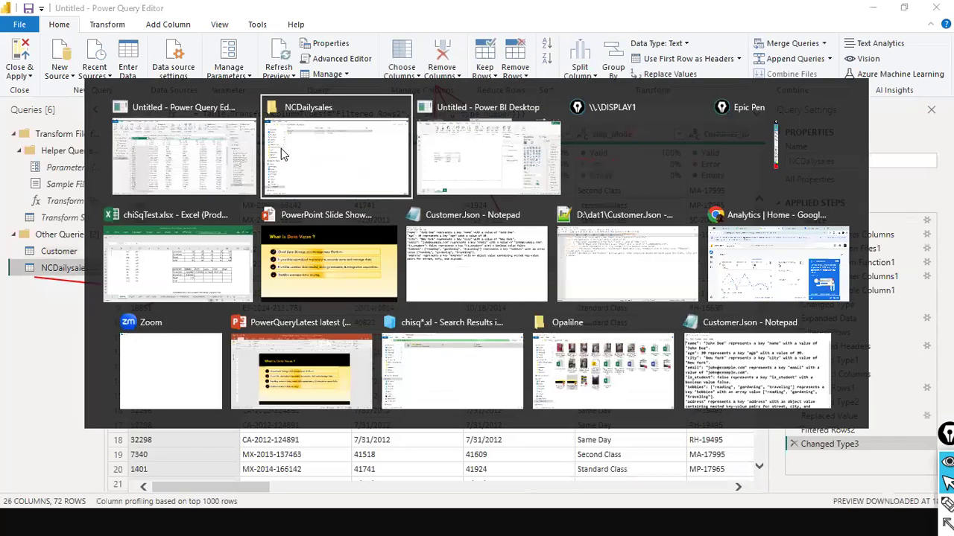
pyautogui.press('Escape')
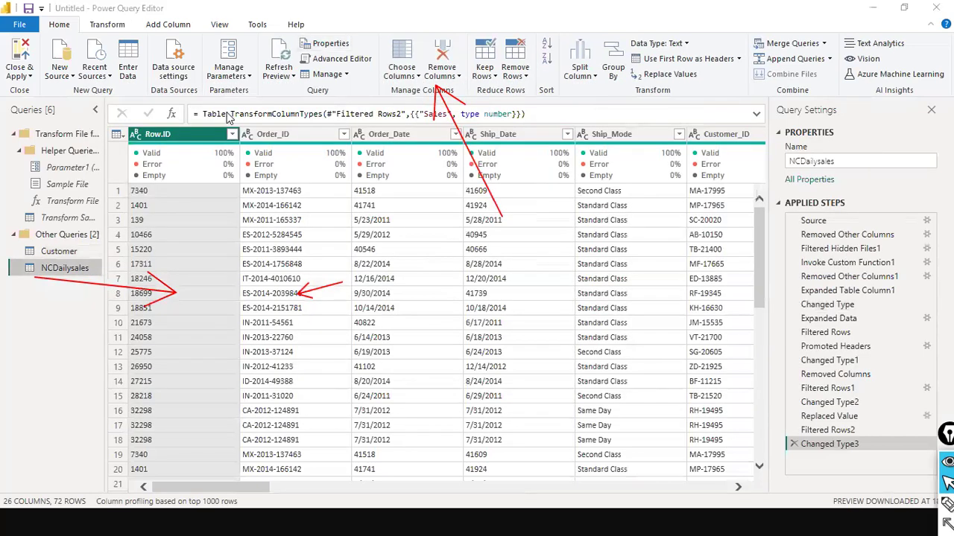
pyautogui.hotkey('alt', 'Tab')
pyautogui.hotkey('alt', 'Tab')
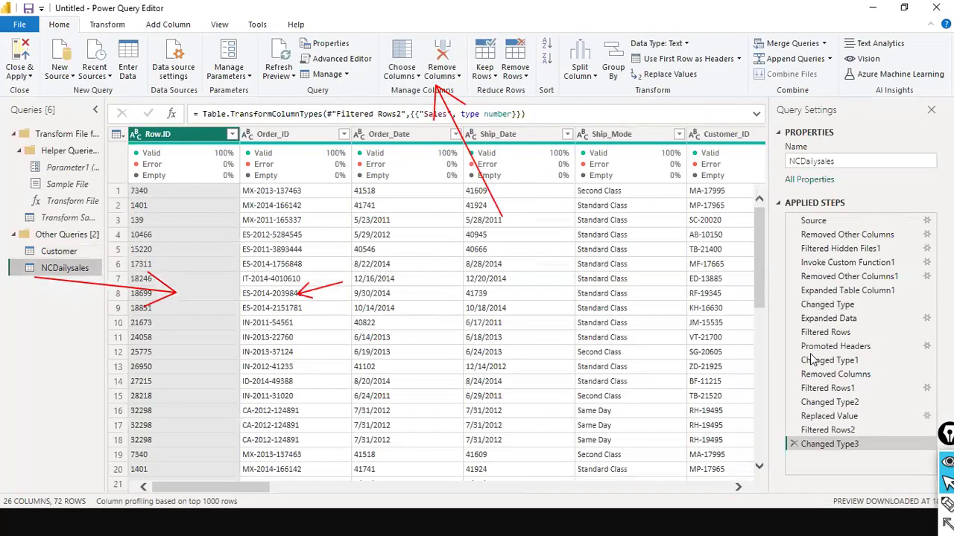
pyautogui.hotkey('alt', 'Tab')
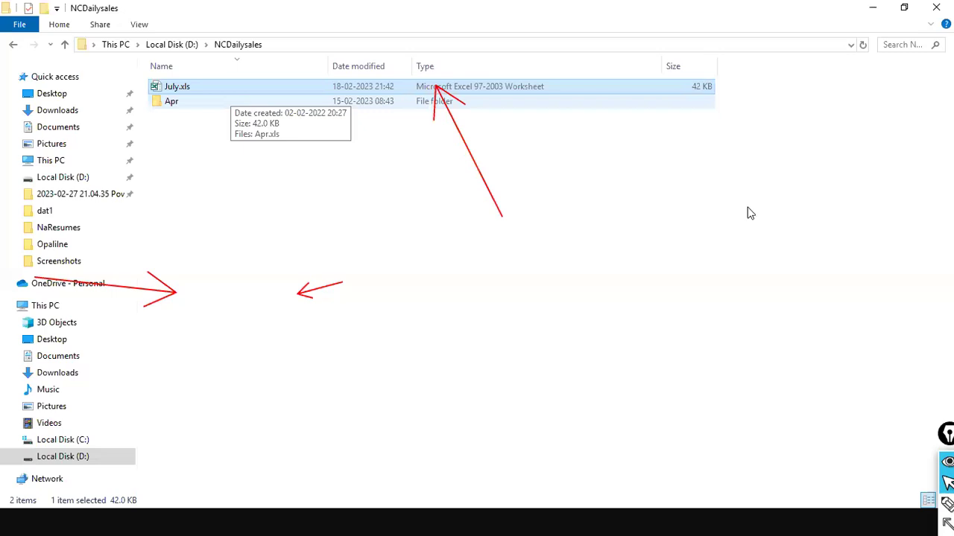
pyautogui.hotkey('alt', 'Tab')
pyautogui.hotkey('alt', 'Tab')
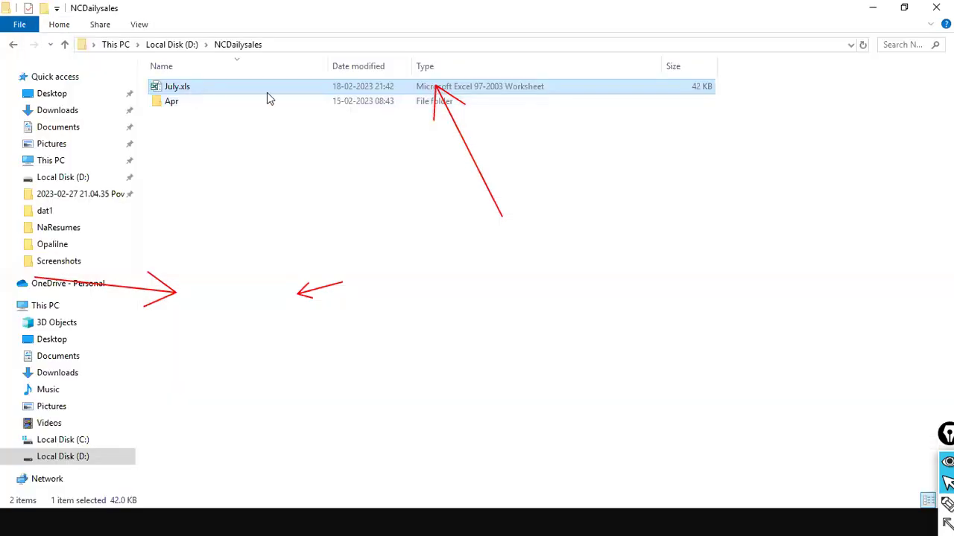
pyautogui.hotkey('alt', 'Tab')
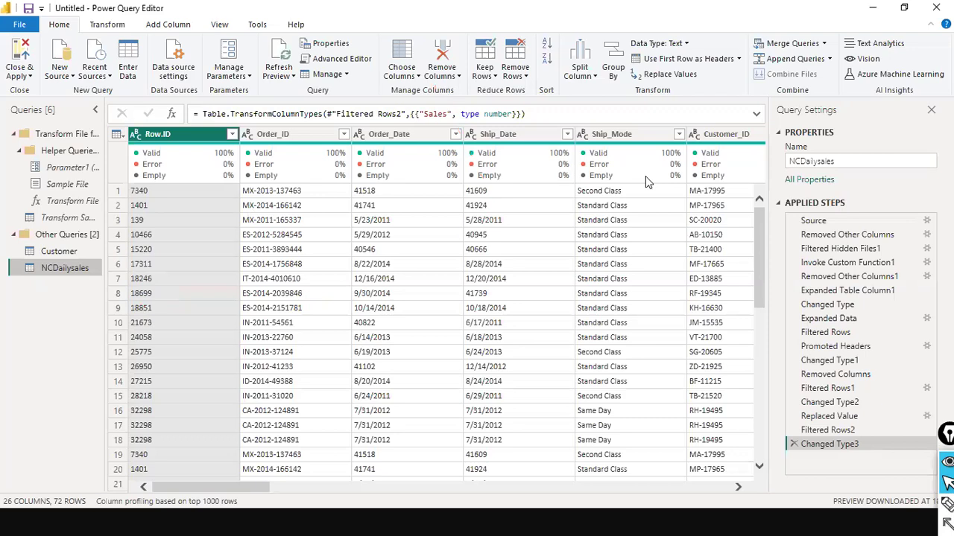
pyautogui.click(760, 360)
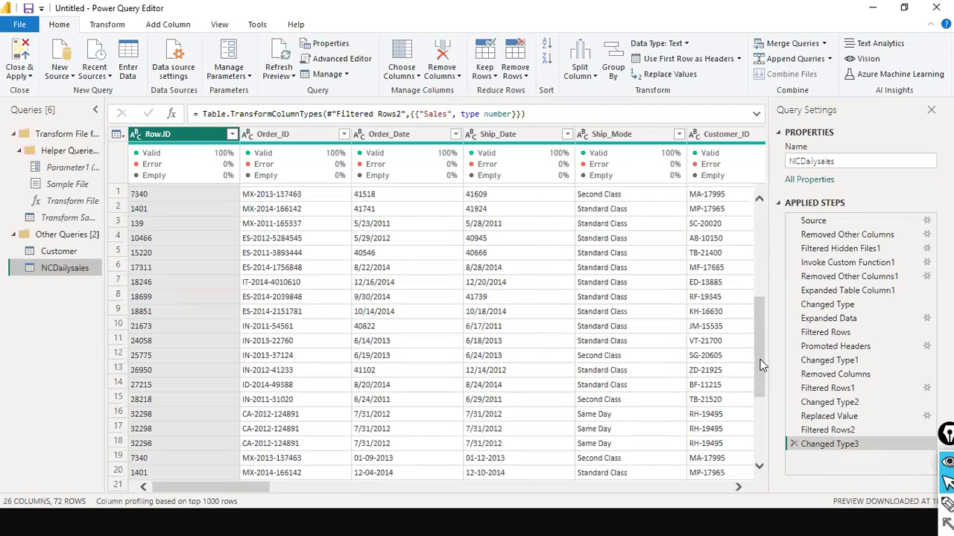
pyautogui.click(762, 227)
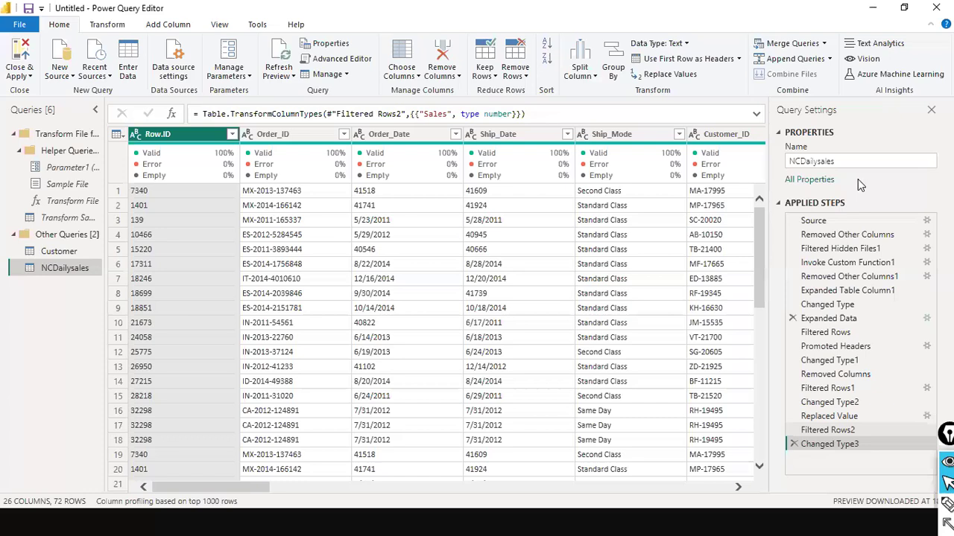
# - Switch to File Explorer and open the stu folder on Local Disk (D:)
pyautogui.press('alt')
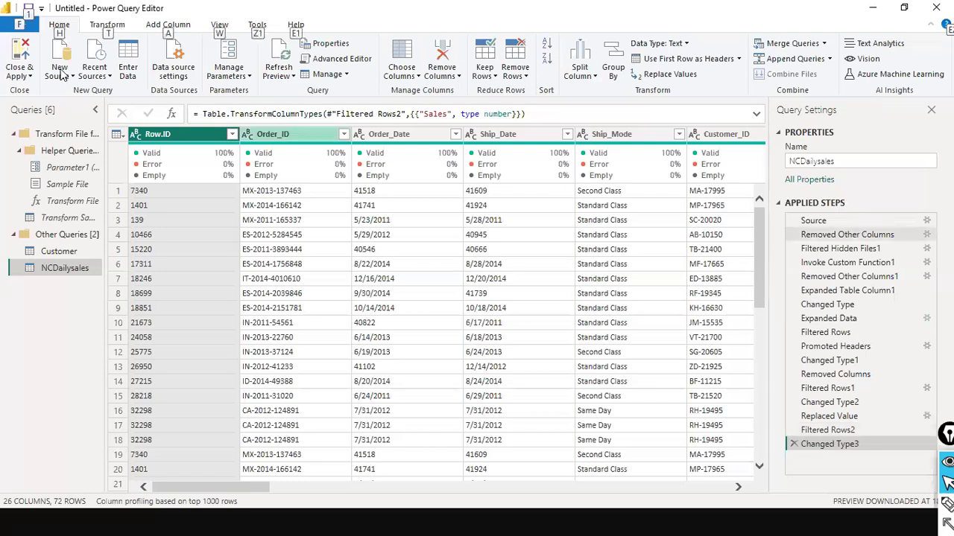
pyautogui.hotkey('alt', 'Tab')
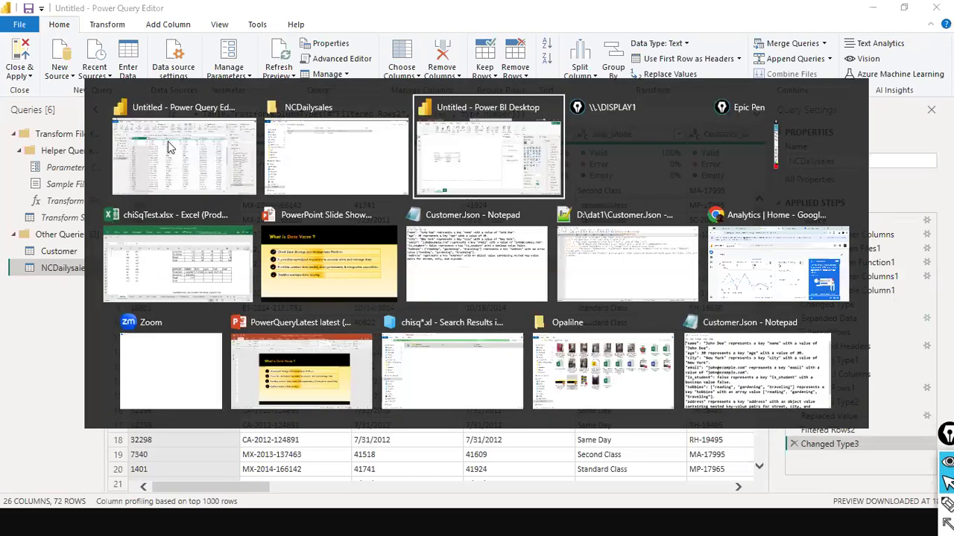
pyautogui.hotkey('alt', 'Tab')
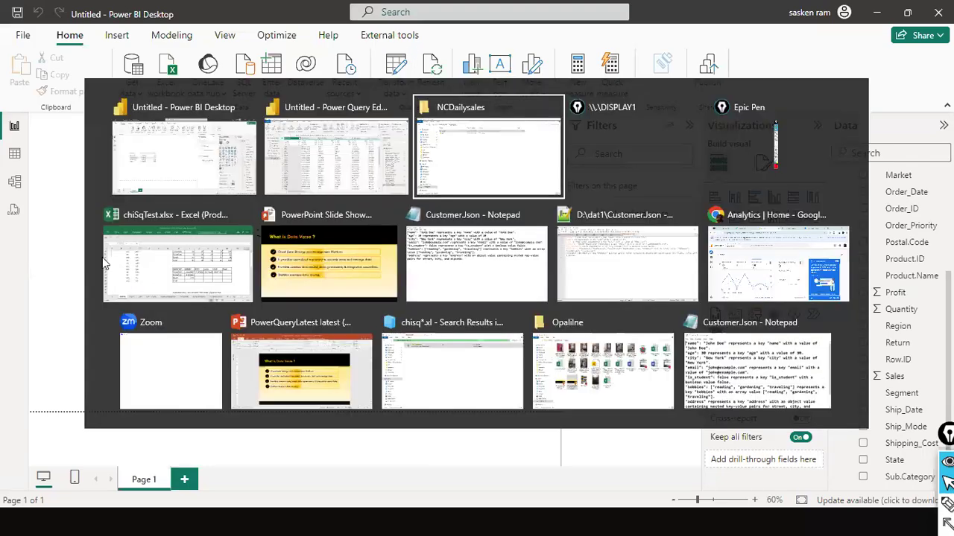
pyautogui.click(69, 459)
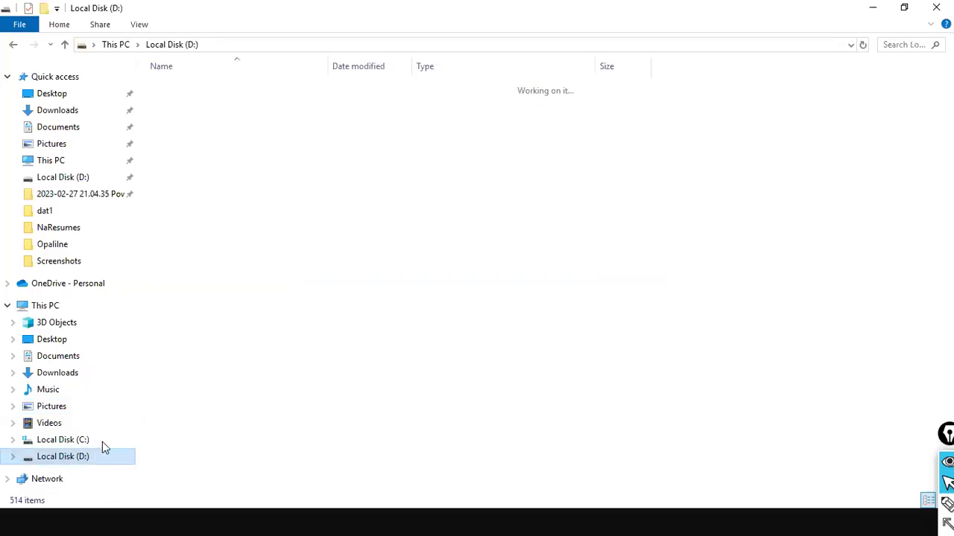
pyautogui.click(179, 315)
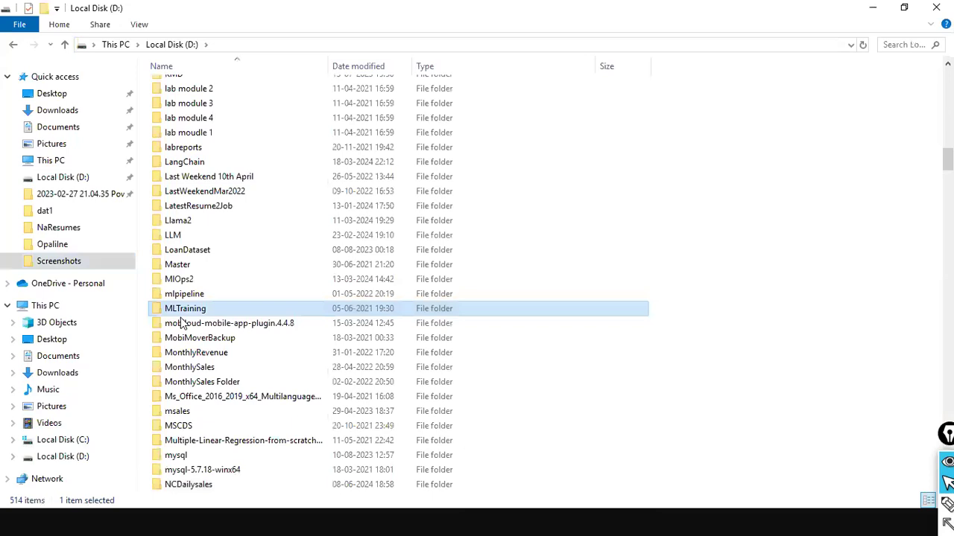
pyautogui.write('st')
pyautogui.click(198, 377)
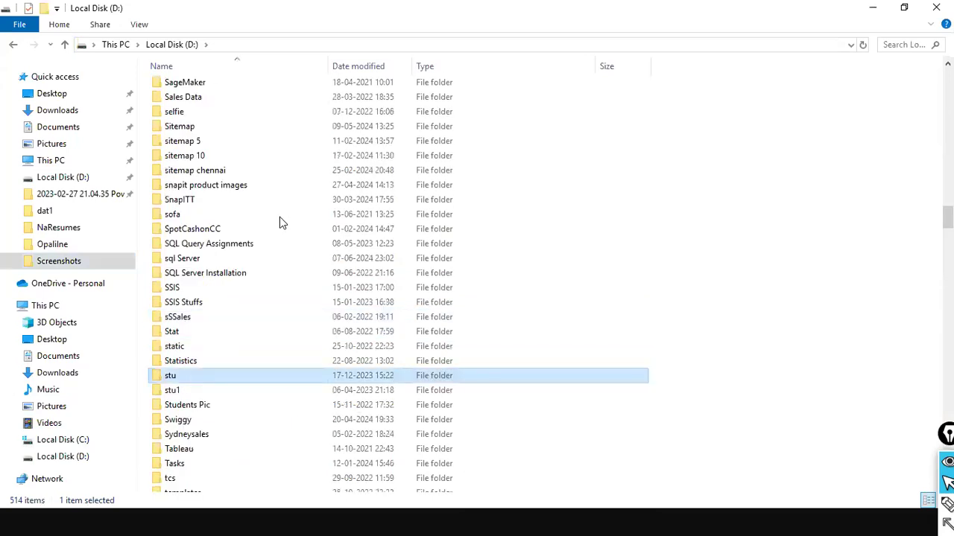
pyautogui.press('Return')
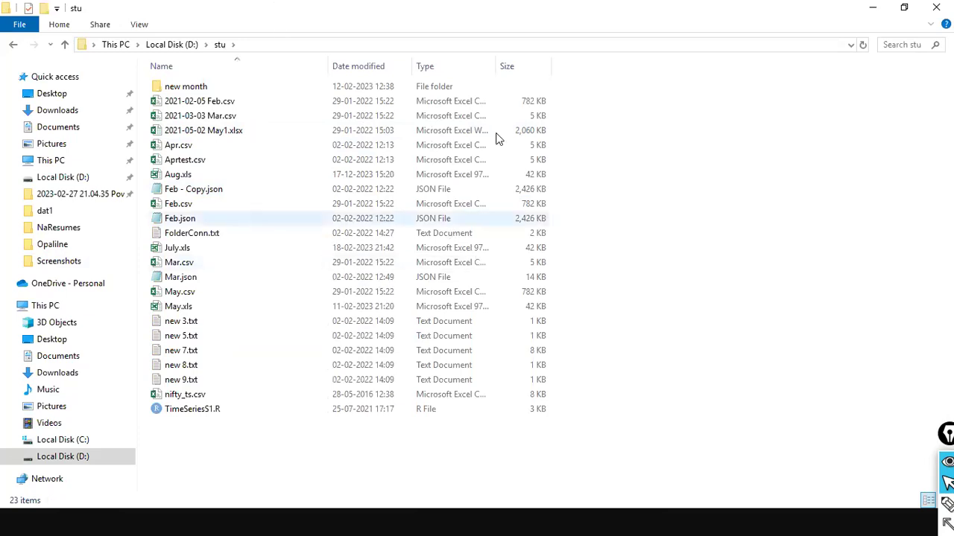
# - Inspect the order data in May.xls and Mar.csv in Excel, closing each file after viewing
pyautogui.rightClick(255, 305)
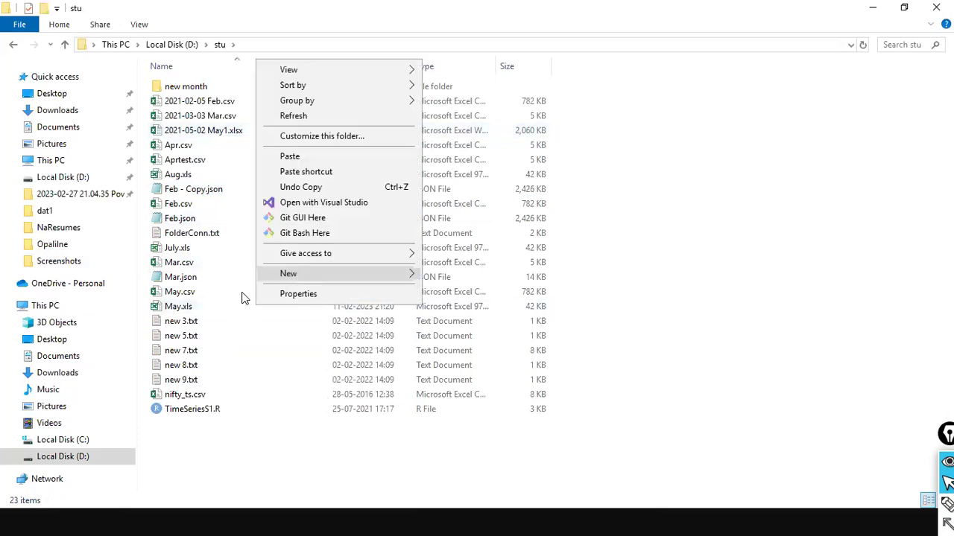
pyautogui.click(179, 308)
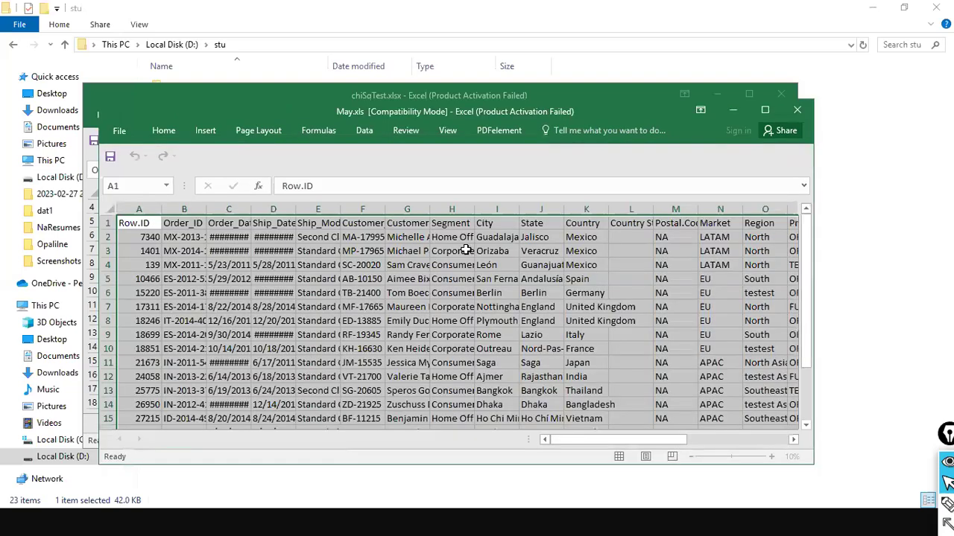
pyautogui.scroll(-3, 487, 239)
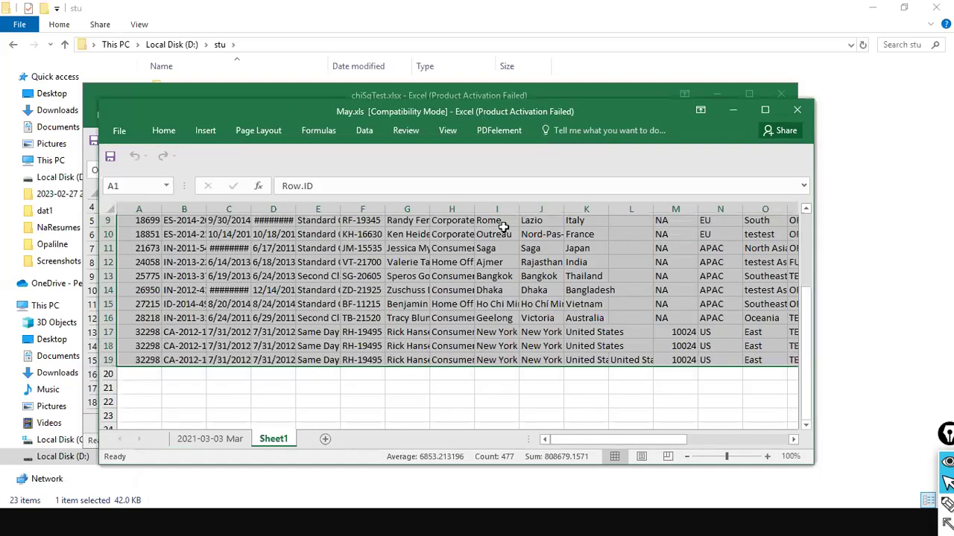
pyautogui.scroll(3, 503, 228)
pyautogui.click(797, 112)
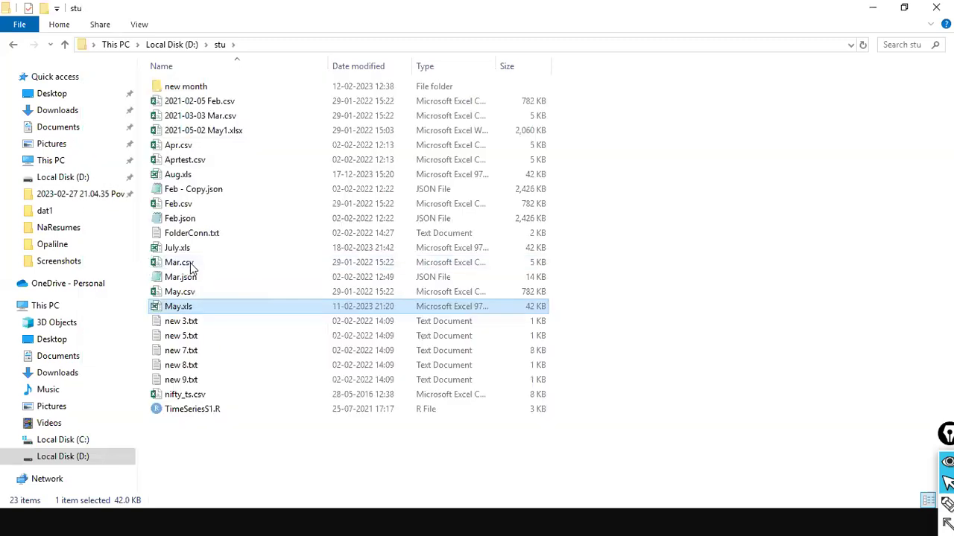
pyautogui.doubleClick(186, 262)
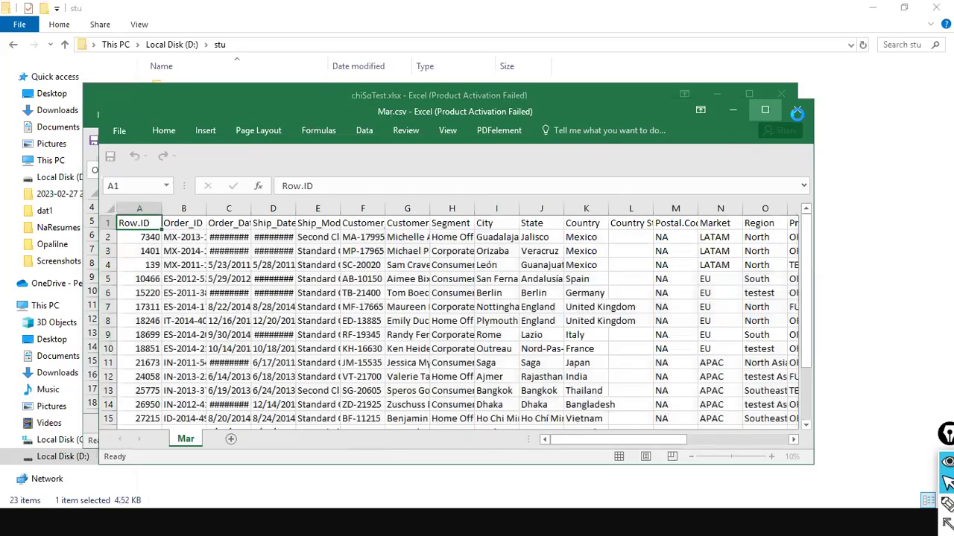
pyautogui.click(797, 111)
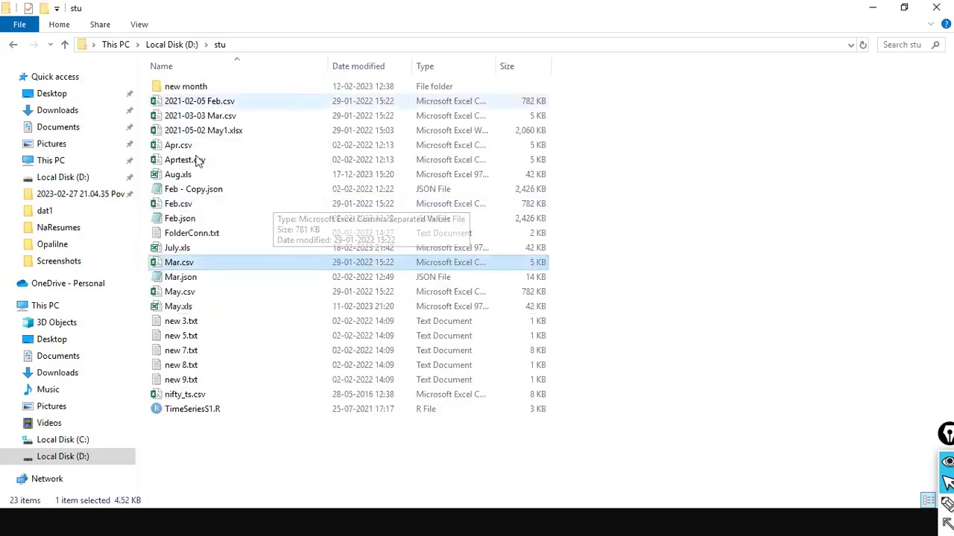
# - Inspect Sheet1 and Sheet2 of Aug.xls in Excel and close the workbook
pyautogui.doubleClick(179, 174)
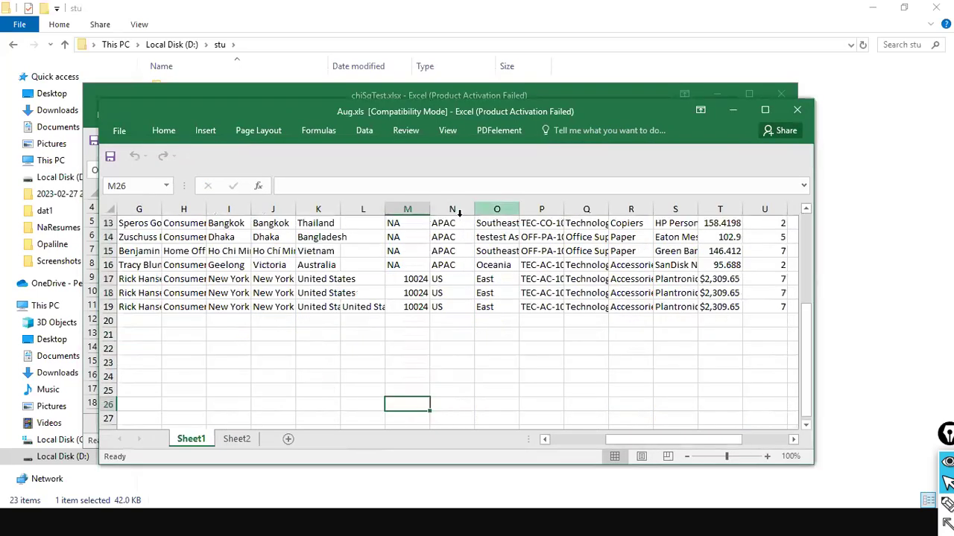
pyautogui.scroll(4, 509, 207)
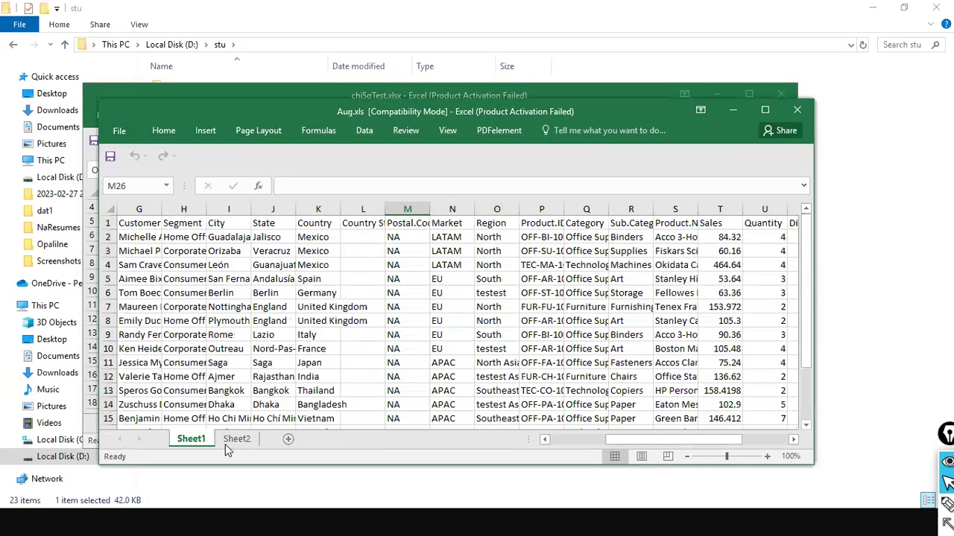
pyautogui.click(235, 439)
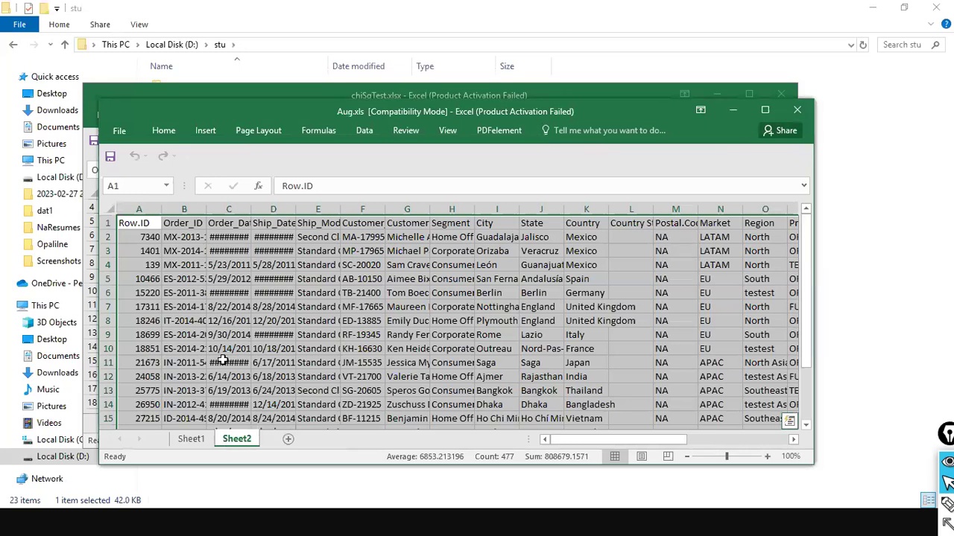
pyautogui.click(197, 443)
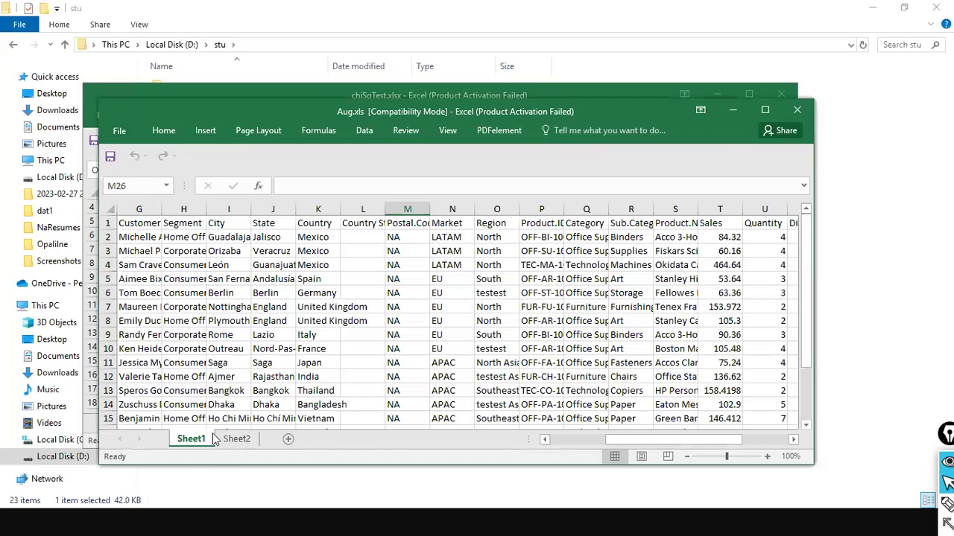
pyautogui.click(218, 439)
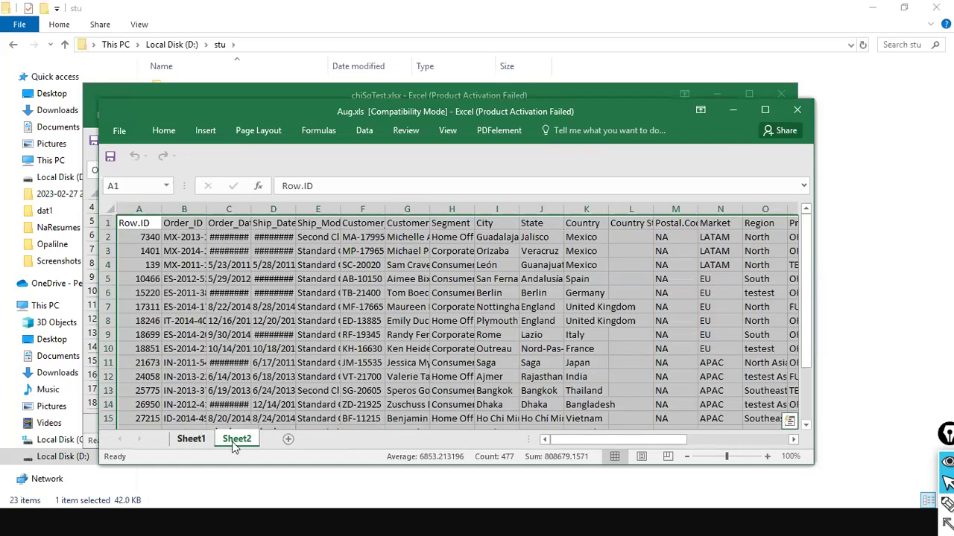
pyautogui.click(797, 111)
# - Copy Aug.xls from the stu folder into the NCDailysales folder on Local Disk (D:)
pyautogui.rightClick(204, 179)
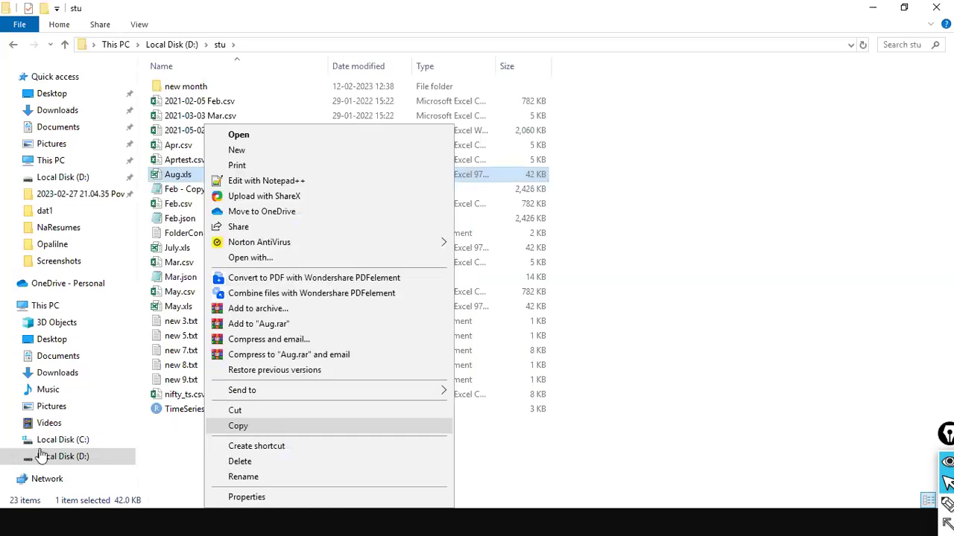
pyautogui.click(43, 456)
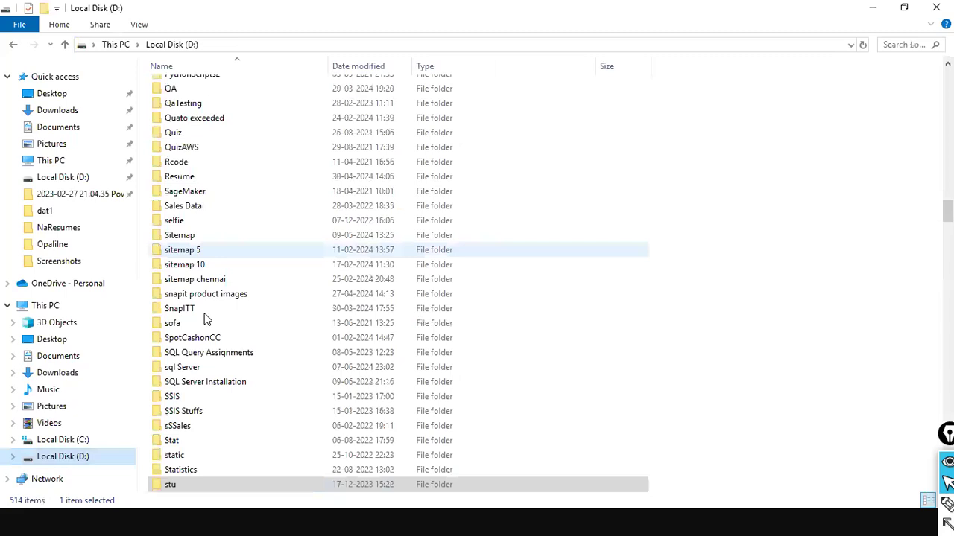
pyautogui.click(206, 314)
pyautogui.write('nc')
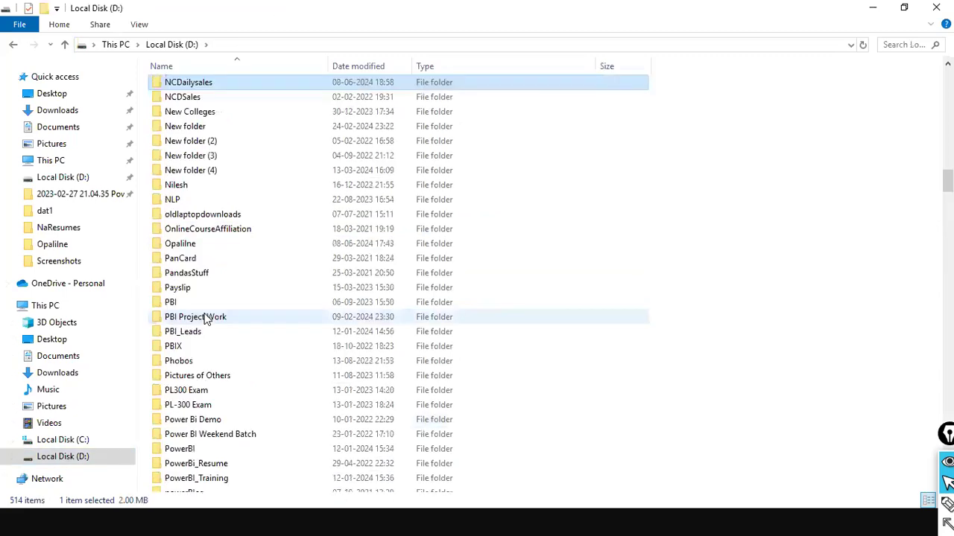
pyautogui.press('Return')
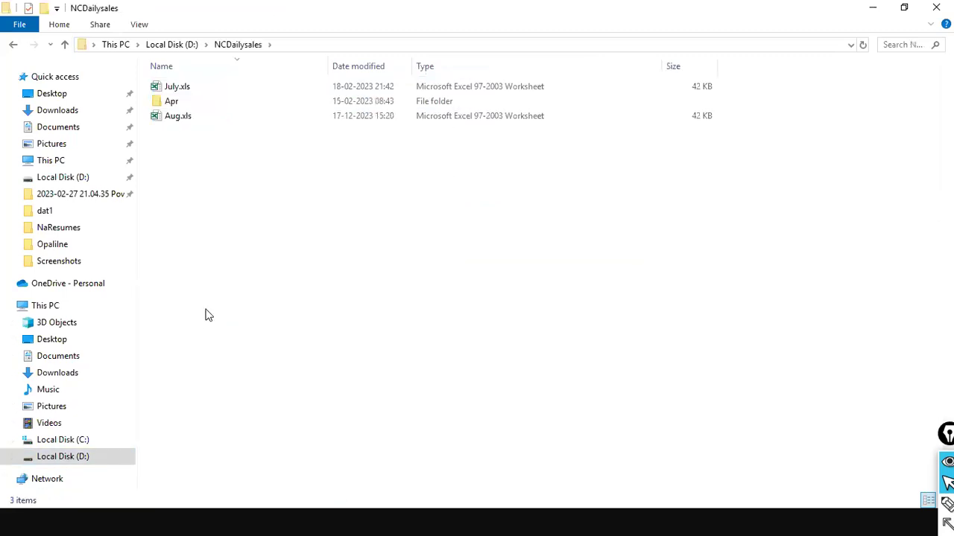
pyautogui.click(320, 103)
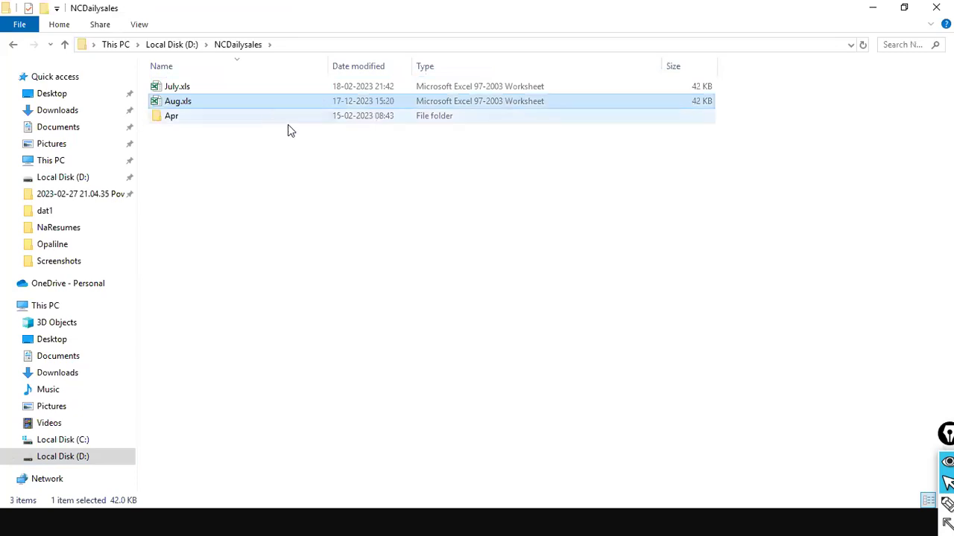
# - Switch to Power BI Desktop and refresh the report's data from the source folder
pyautogui.hotkey('alt', 'Tab')
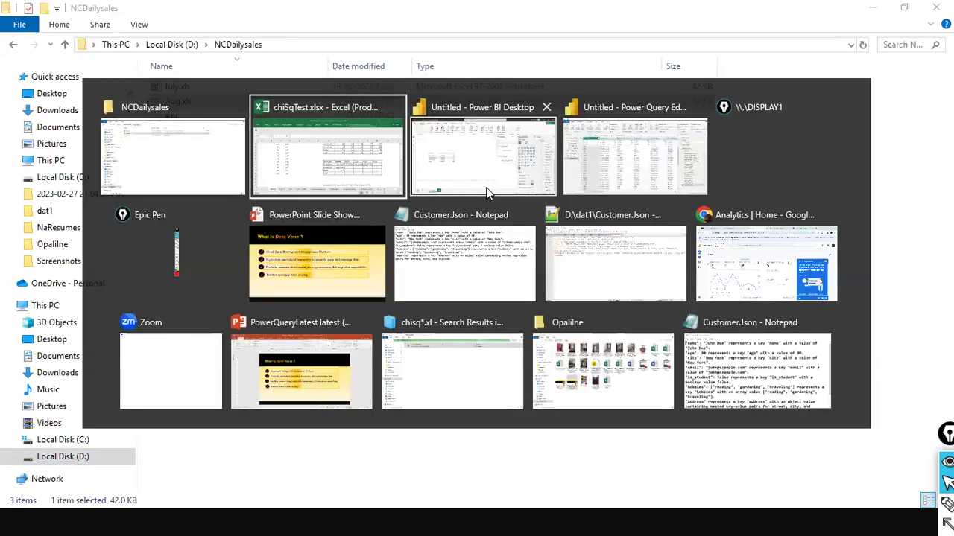
pyautogui.click(486, 187)
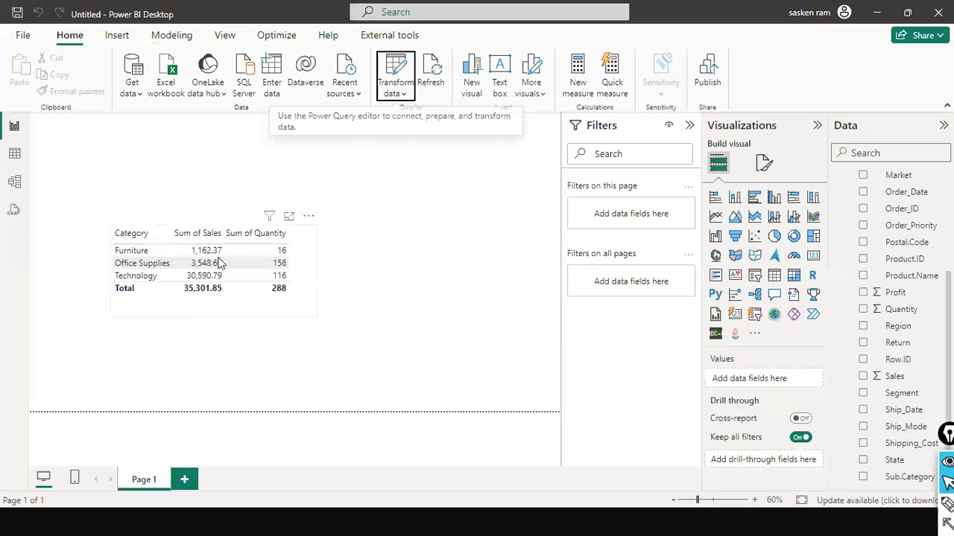
pyautogui.hotkey('alt', 'Tab')
pyautogui.hotkey('alt', 'Tab')
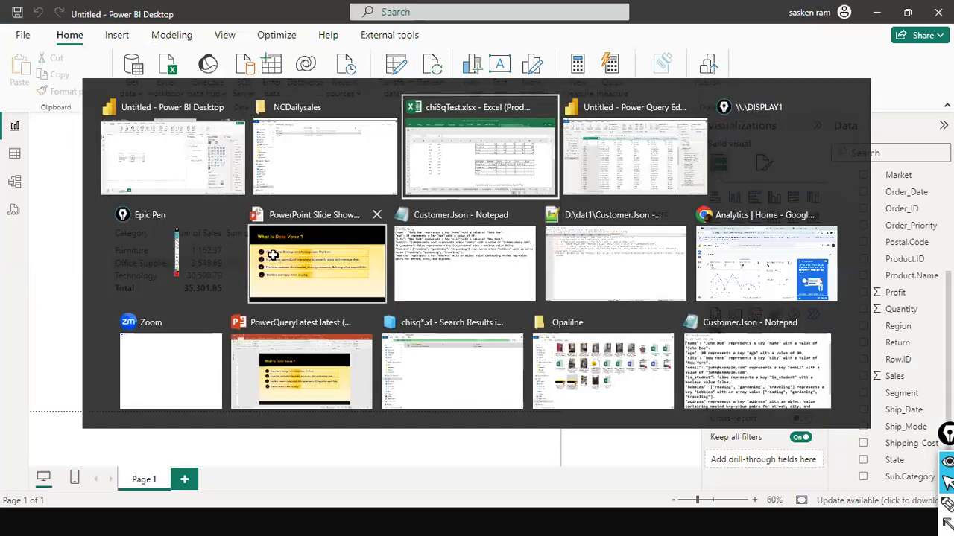
pyautogui.hotkey('alt', 'Tab')
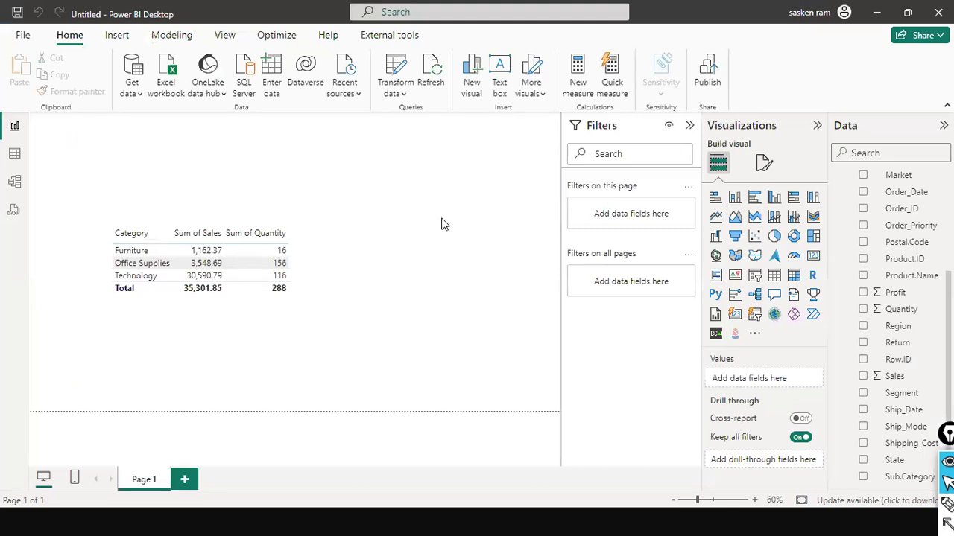
pyautogui.click(430, 80)
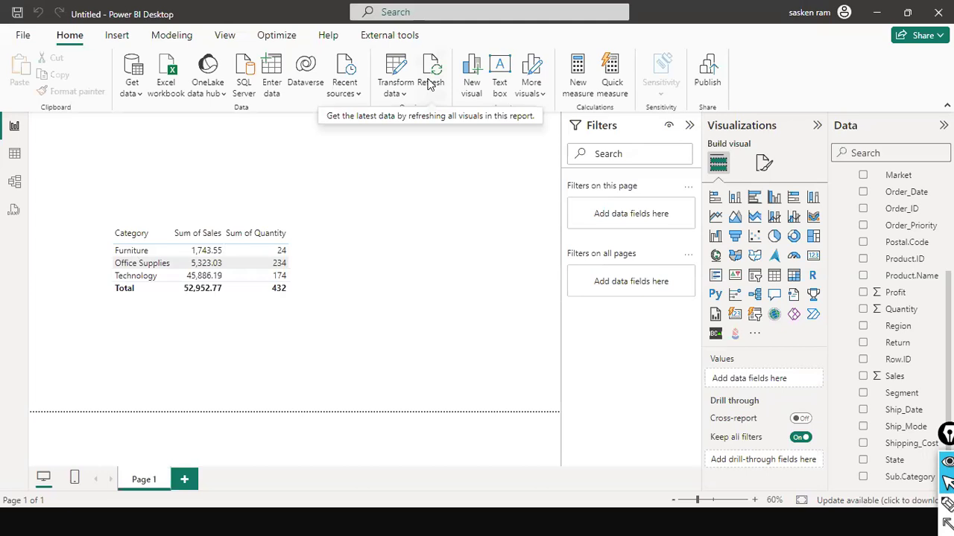
# - Compare the NCDailysales folder files with the refreshed category table, and move the table slightly up and left on the page
pyautogui.hotkey('alt', 'Tab')
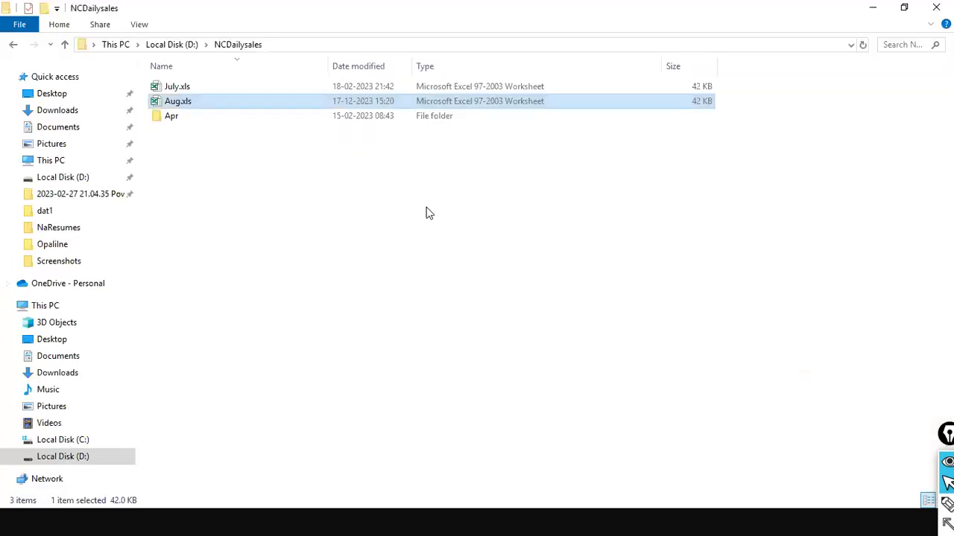
pyautogui.hotkey('alt', 'Tab')
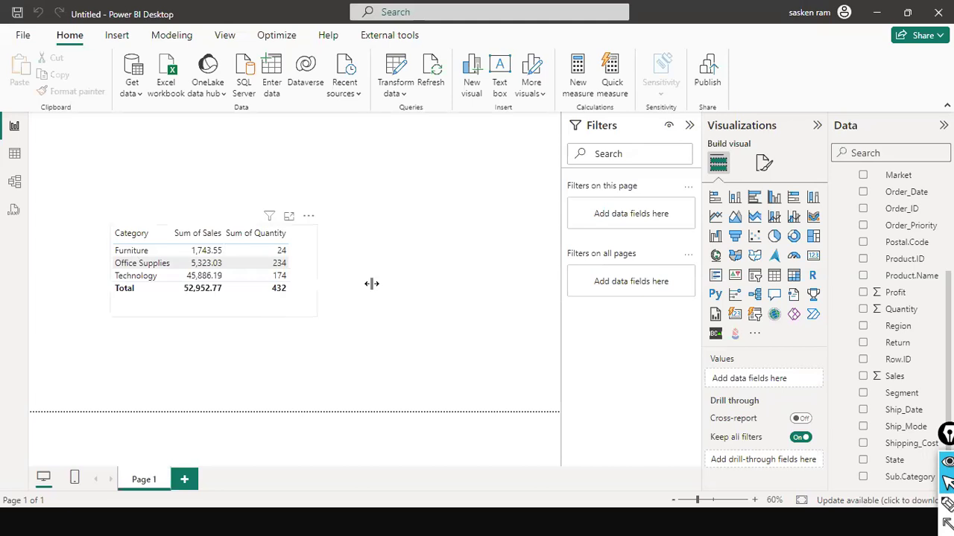
pyautogui.click(173, 251)
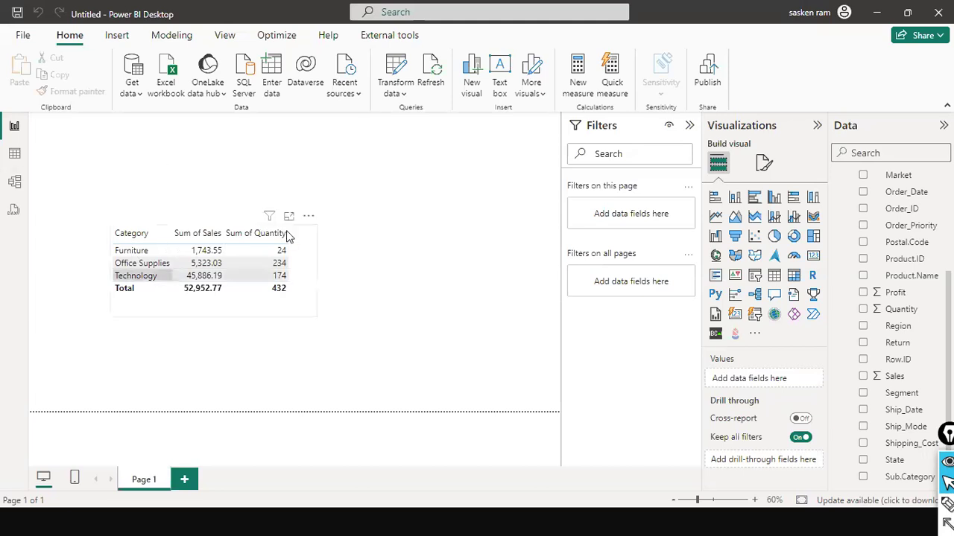
pyautogui.click(123, 251)
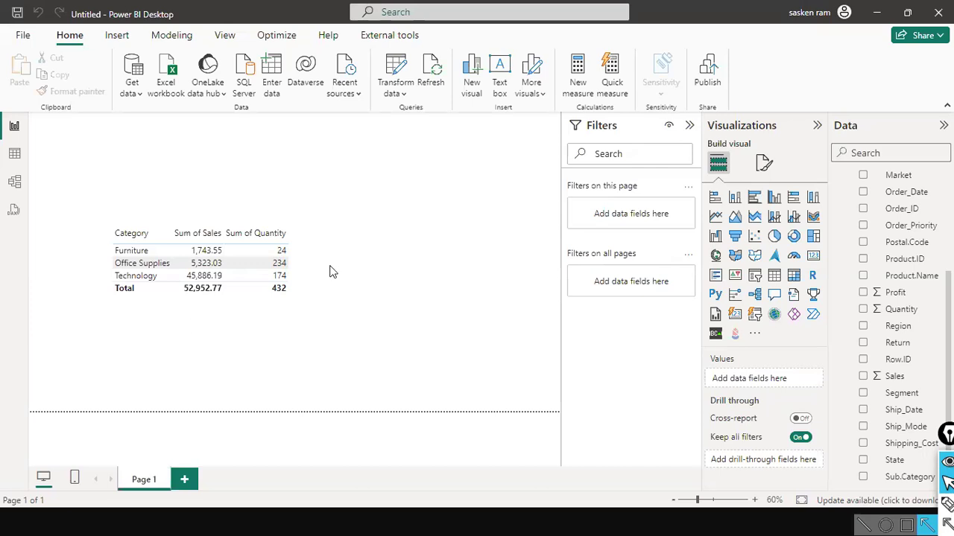
pyautogui.click(253, 283)
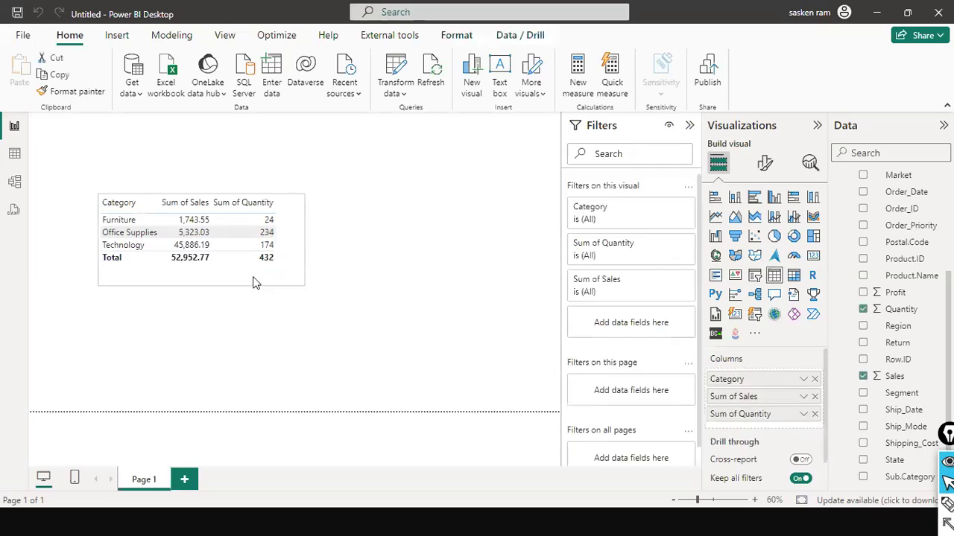
pyautogui.click(428, 220)
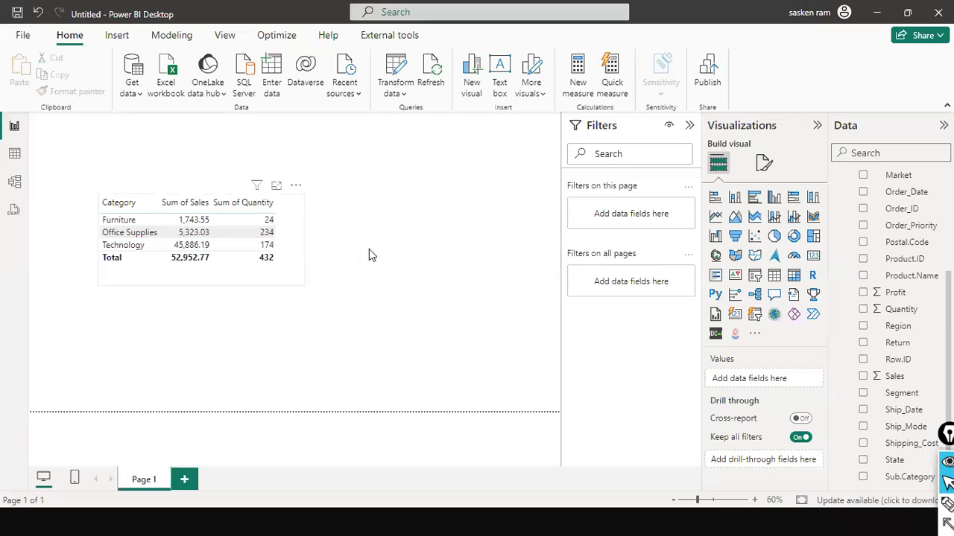
# - Review the common data sources, the NCDailysales folder in File Explorer and the loaded NCDailysales rows, returning to the report page
pyautogui.click(134, 94)
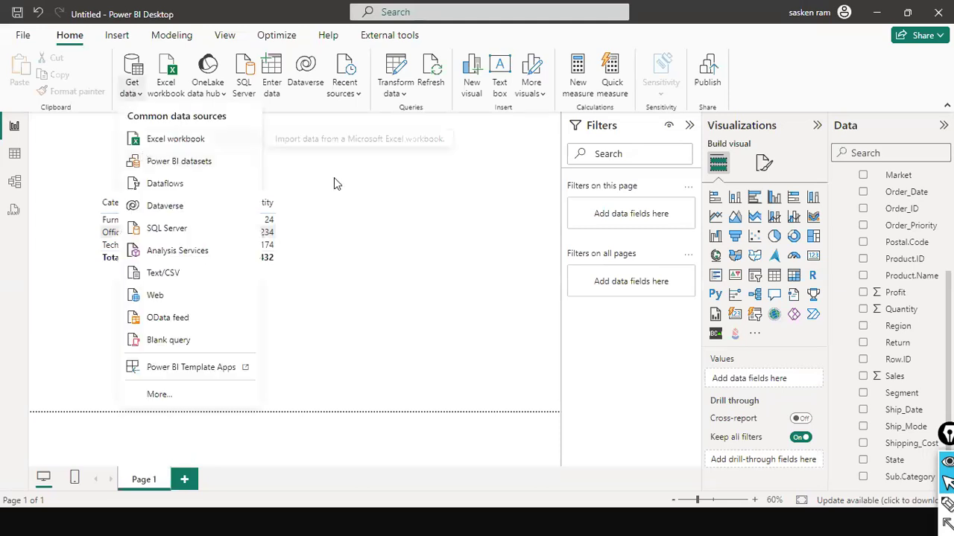
pyautogui.hotkey('alt', 'Tab')
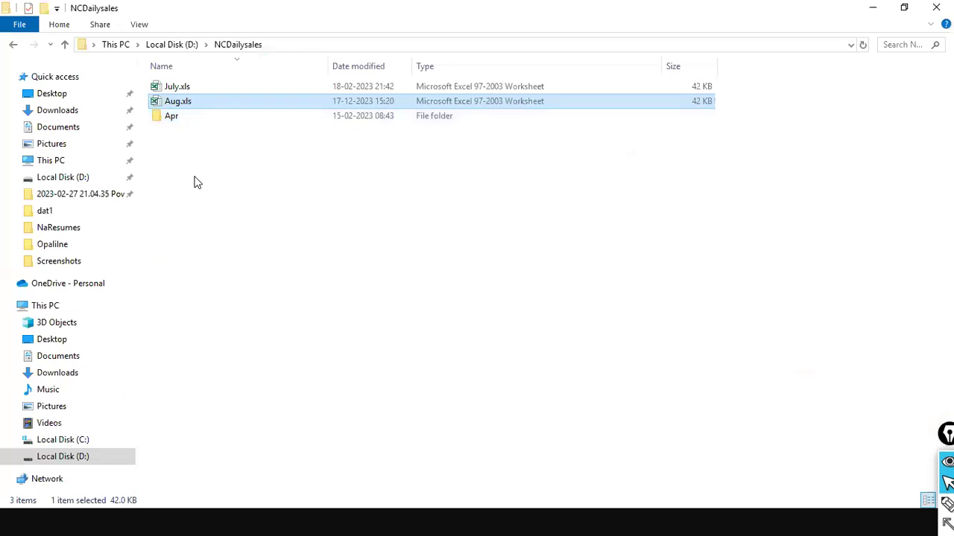
pyautogui.hotkey('alt', 'Tab')
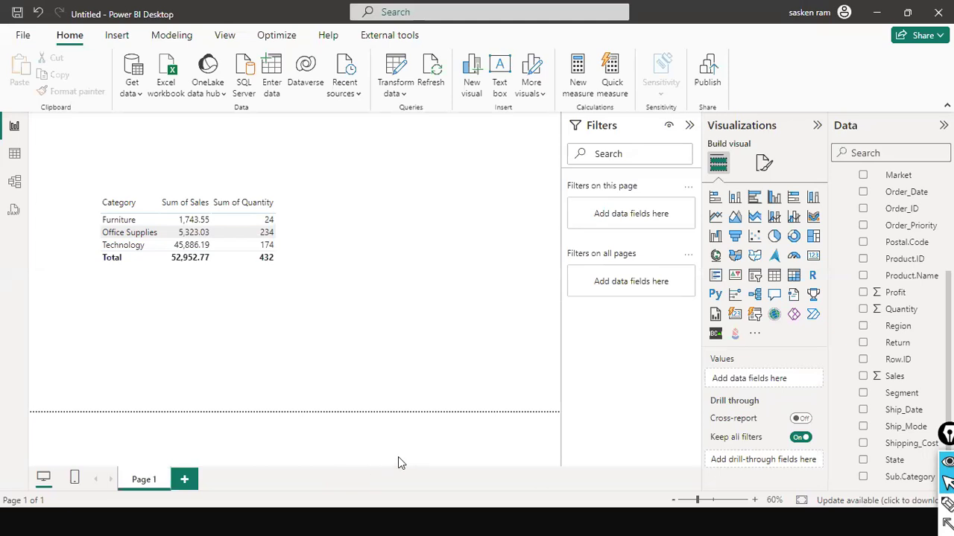
pyautogui.hotkey('alt', 'Tab')
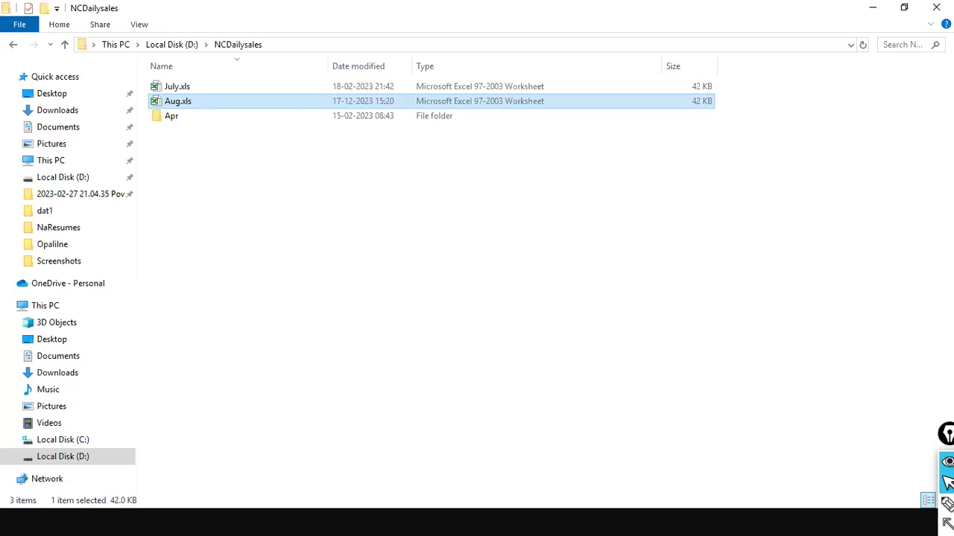
pyautogui.hotkey('alt', 'Tab')
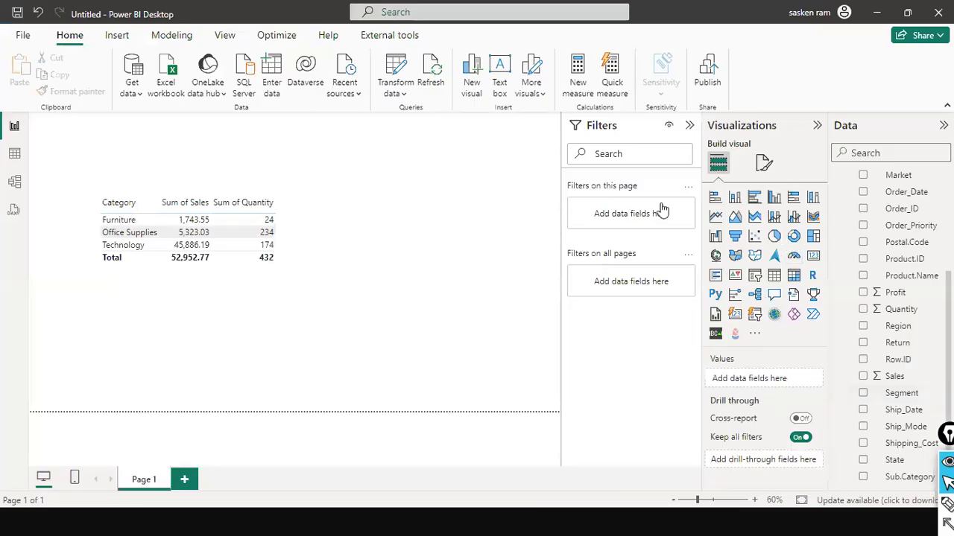
pyautogui.click(20, 152)
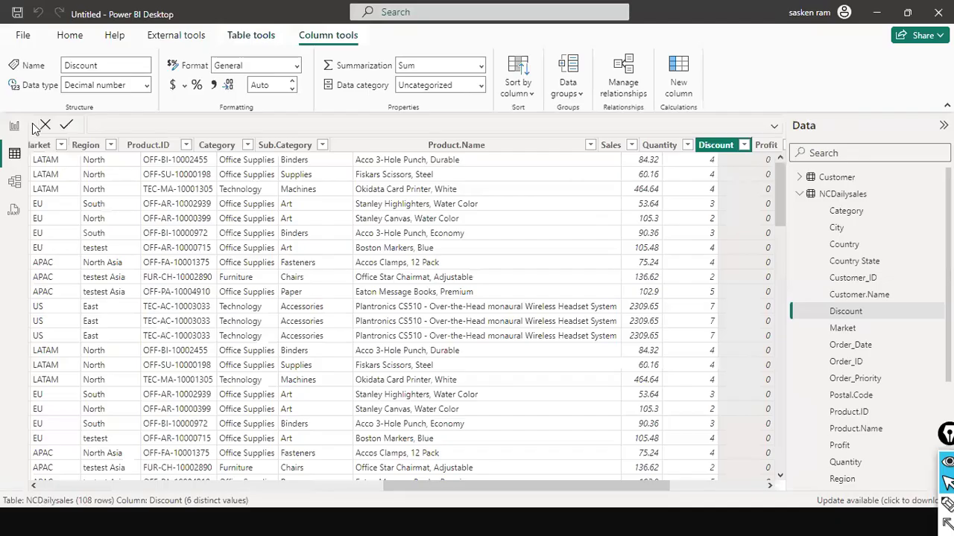
pyautogui.click(14, 127)
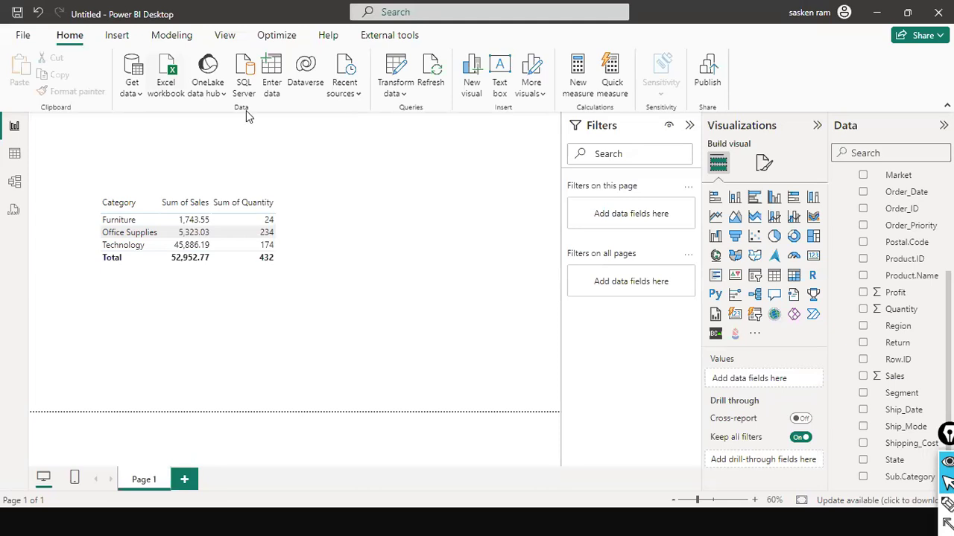
# - Open Power Query Editor and inspect the Removed Other Columns and Source steps of the NCDailysales query
pyautogui.click(402, 95)
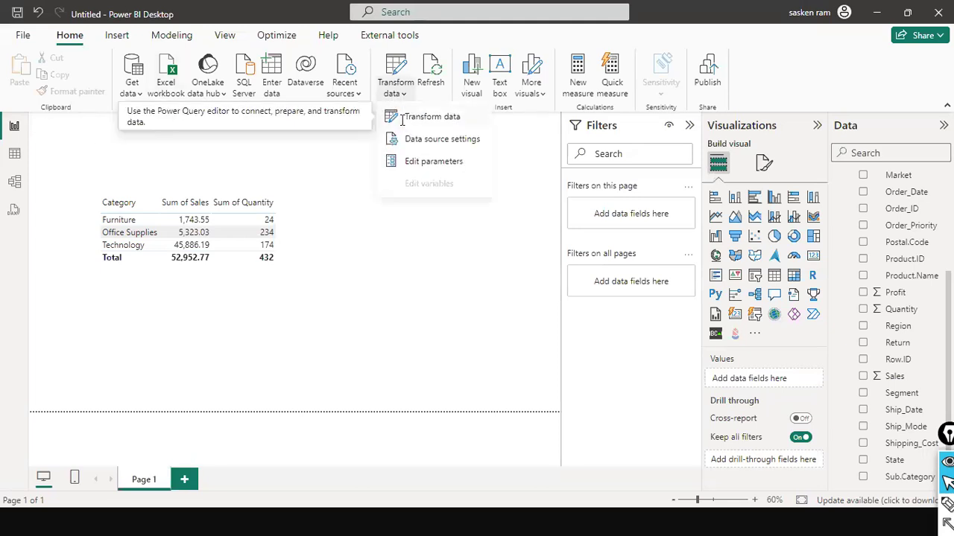
pyautogui.click(402, 119)
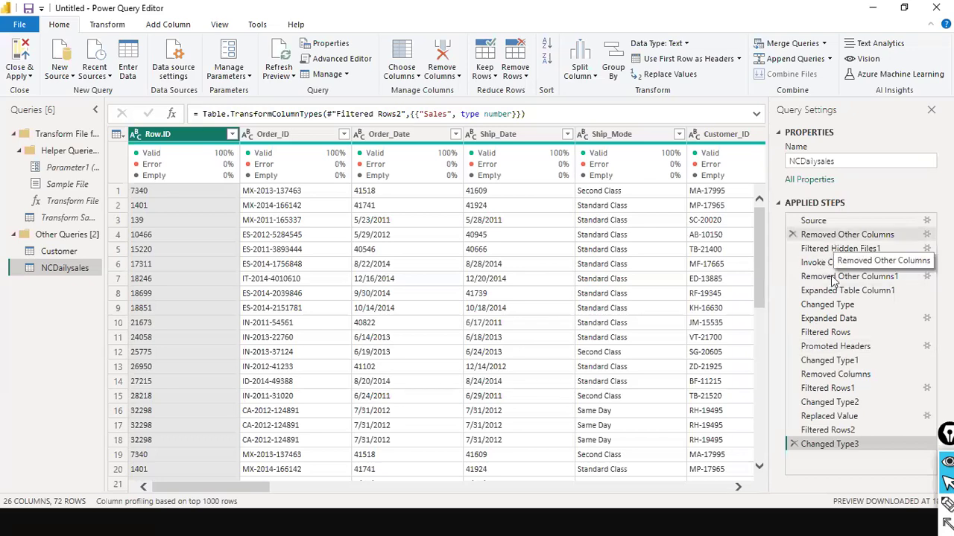
pyautogui.click(836, 235)
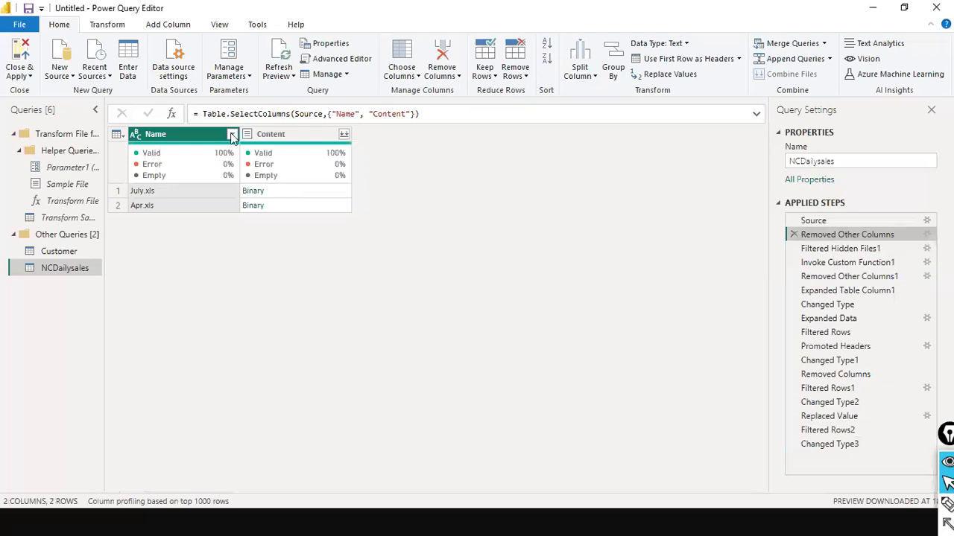
pyautogui.click(819, 222)
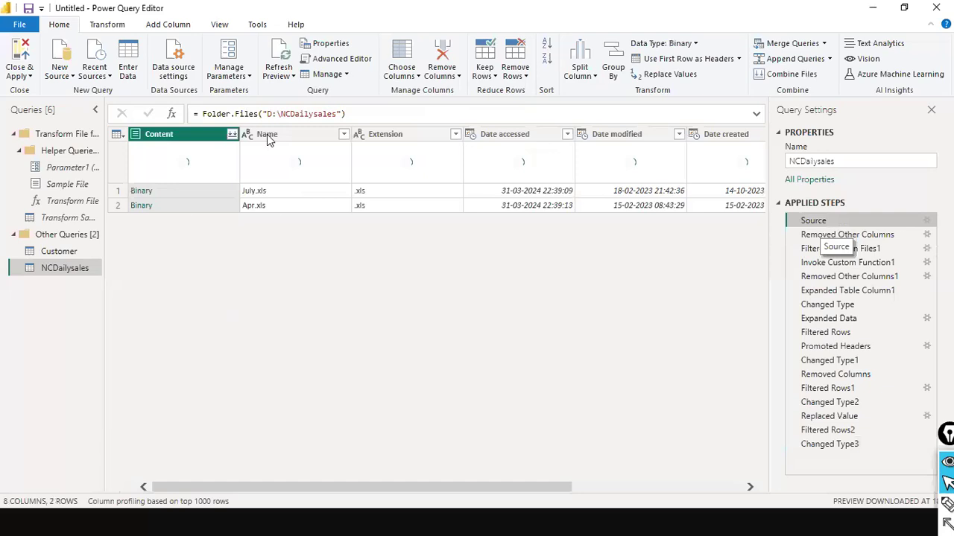
# - Insert a filter step after Source on the Extension column, keeping .xls selected
pyautogui.click(456, 134)
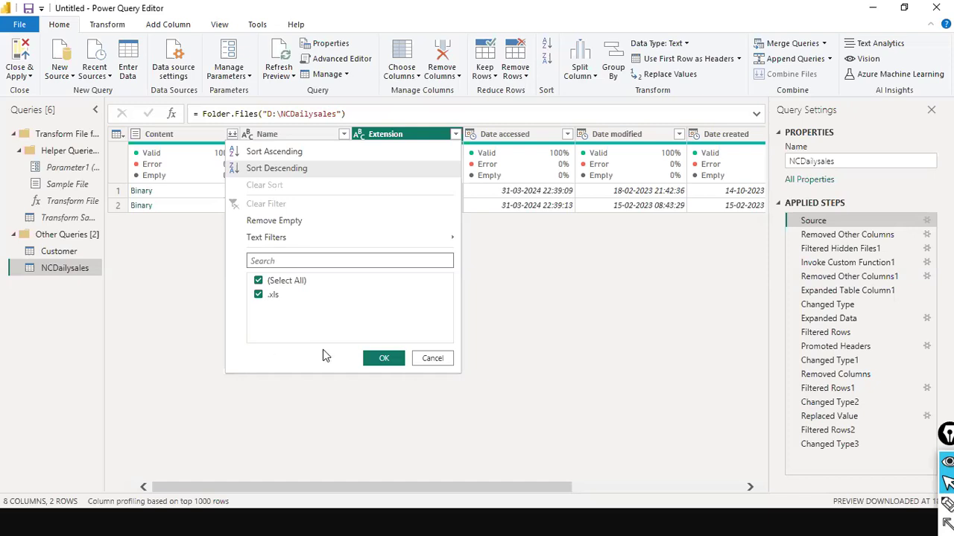
pyautogui.click(258, 295)
pyautogui.click(259, 296)
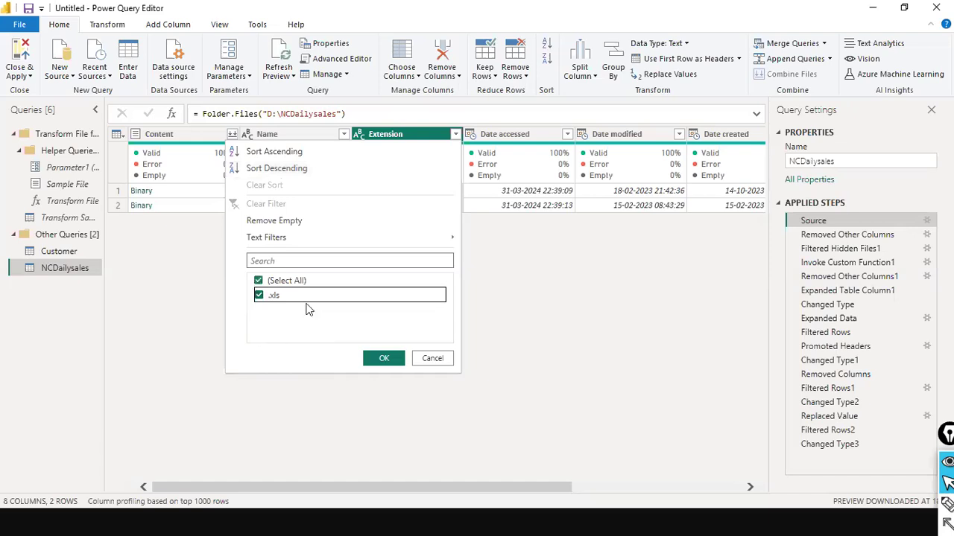
pyautogui.click(373, 362)
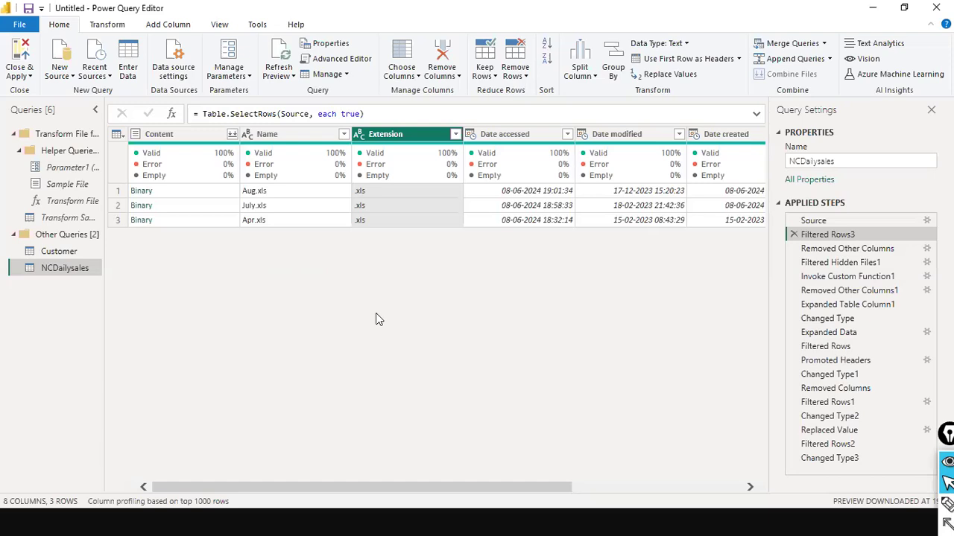
# - Switch to the NCDailysales folder in File Explorer and open Aug.xls in Excel
pyautogui.hotkey('alt', 'Tab')
pyautogui.hotkey('alt', 'Tab')
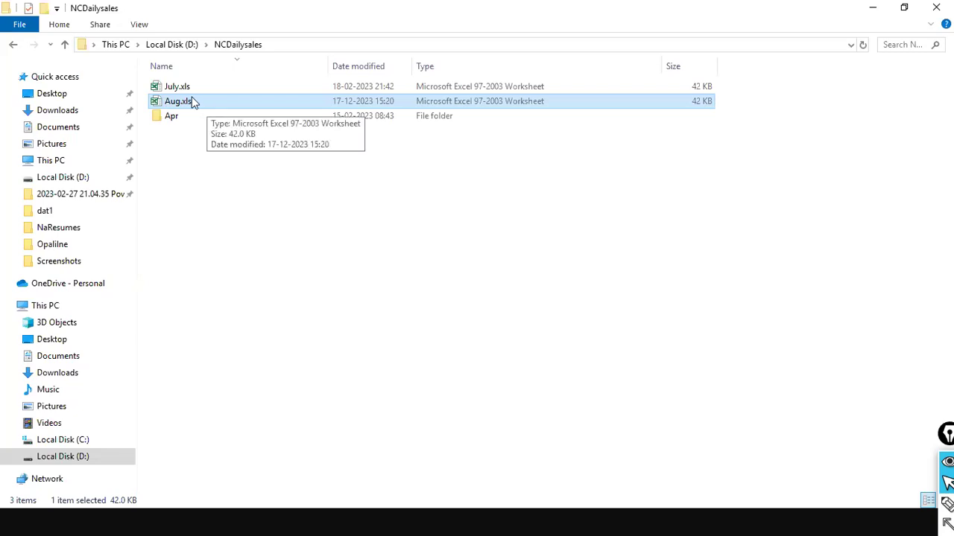
pyautogui.doubleClick(183, 102)
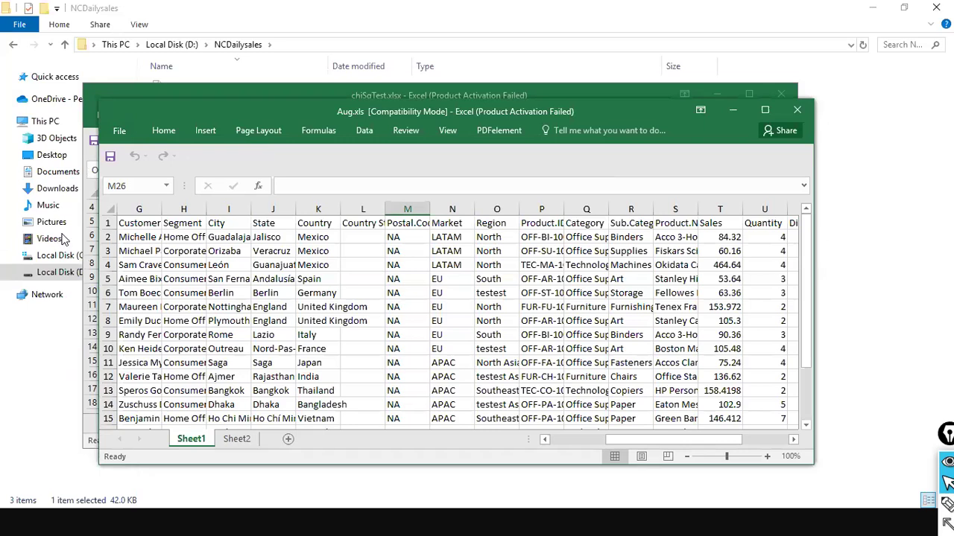
pyautogui.click(120, 133)
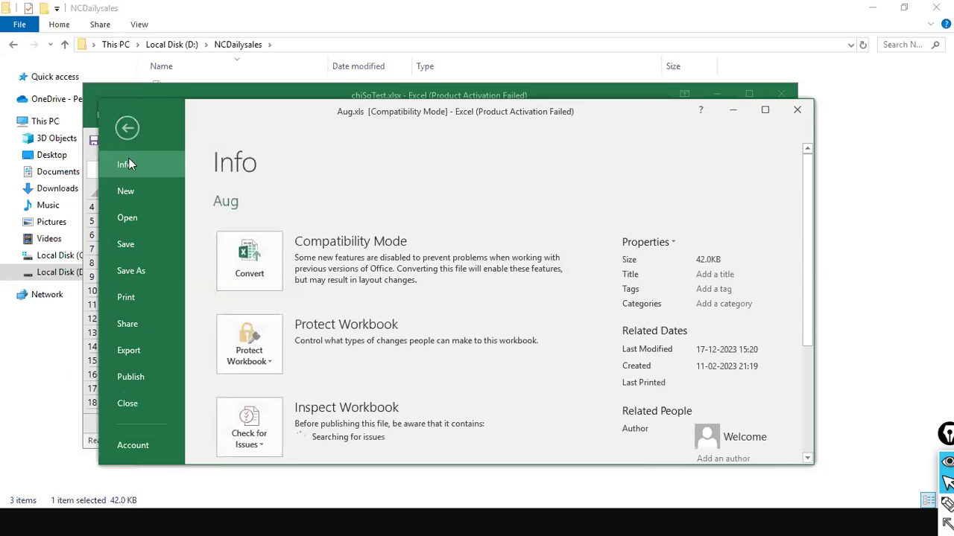
pyautogui.click(124, 136)
pyautogui.click(121, 134)
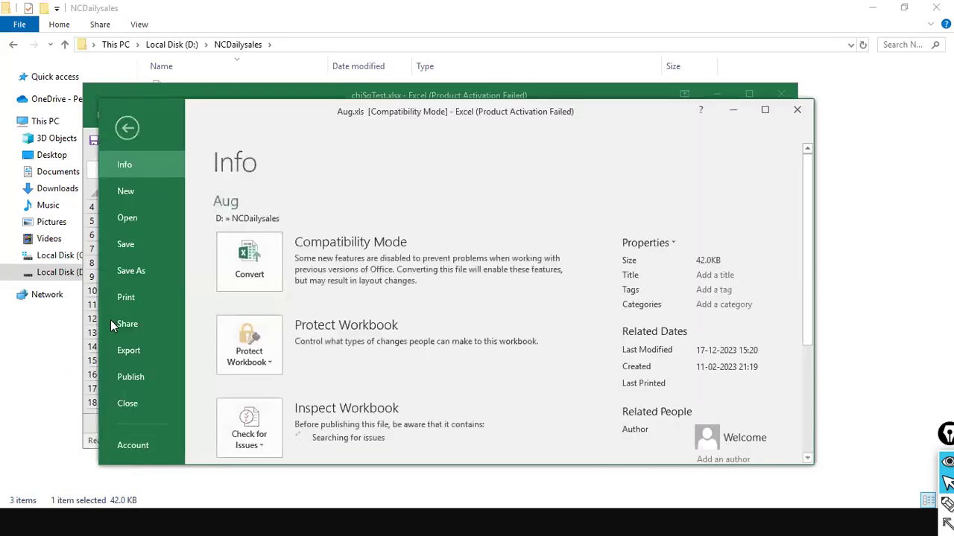
pyautogui.click(131, 275)
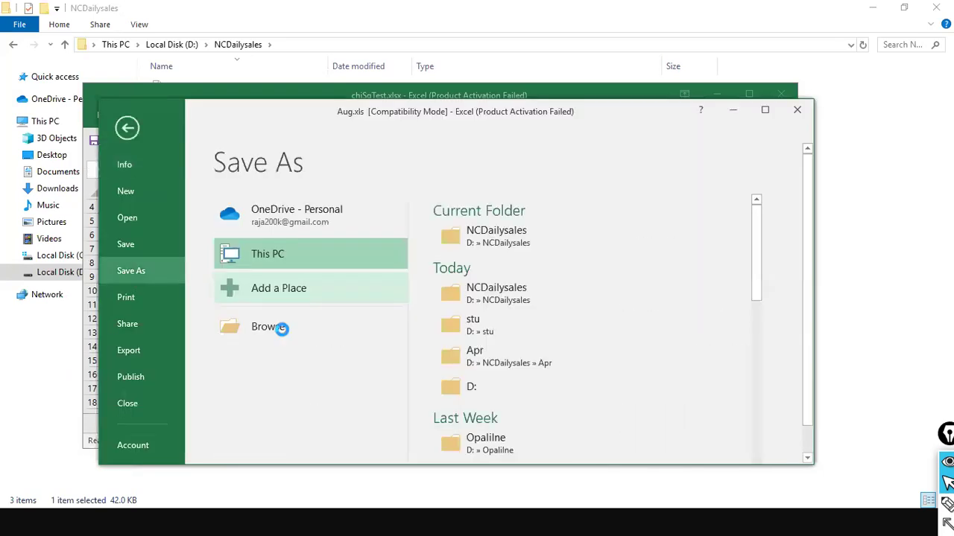
pyautogui.click(282, 329)
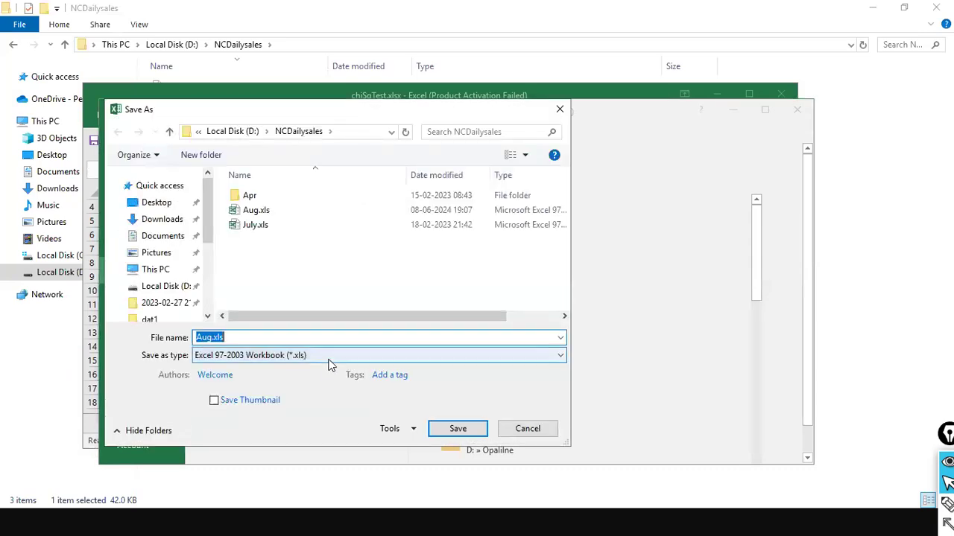
pyautogui.click(328, 361)
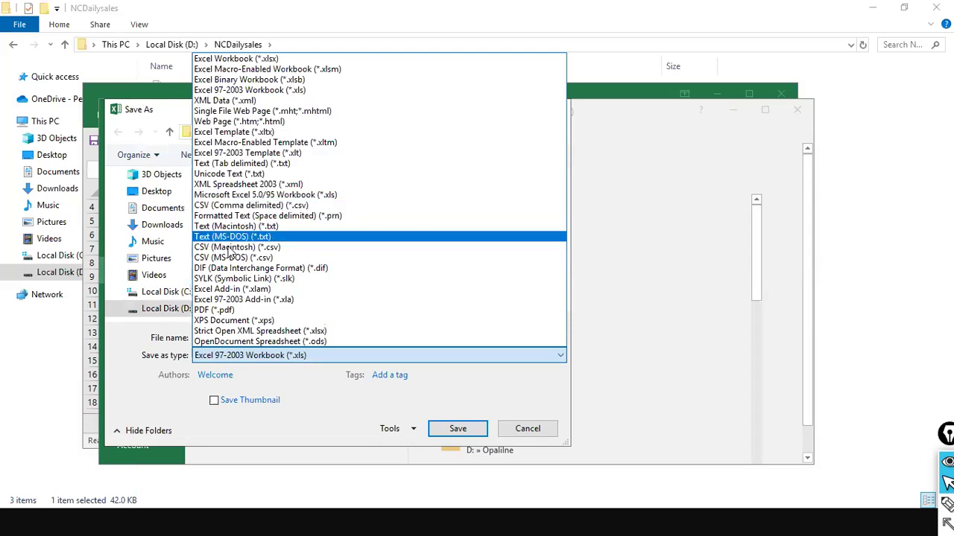
pyautogui.click(237, 210)
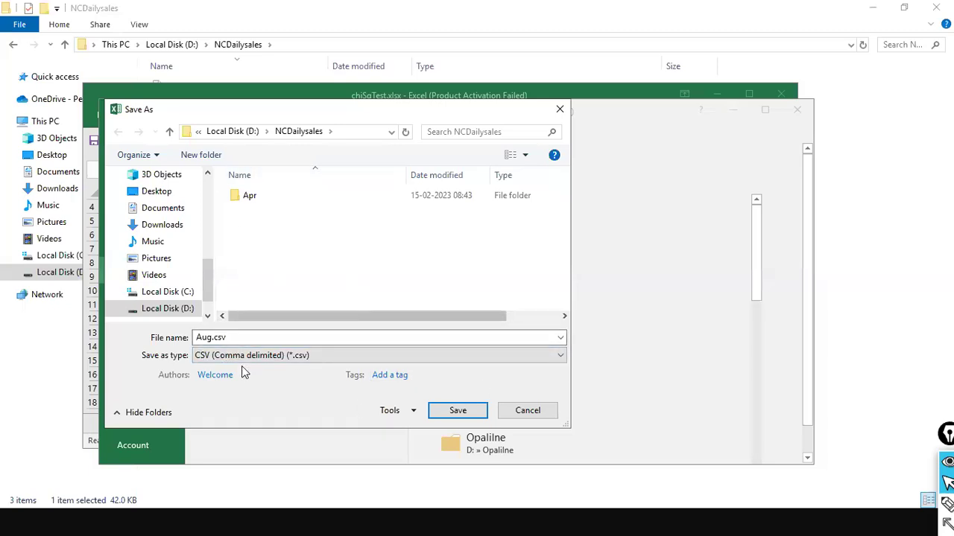
pyautogui.click(512, 412)
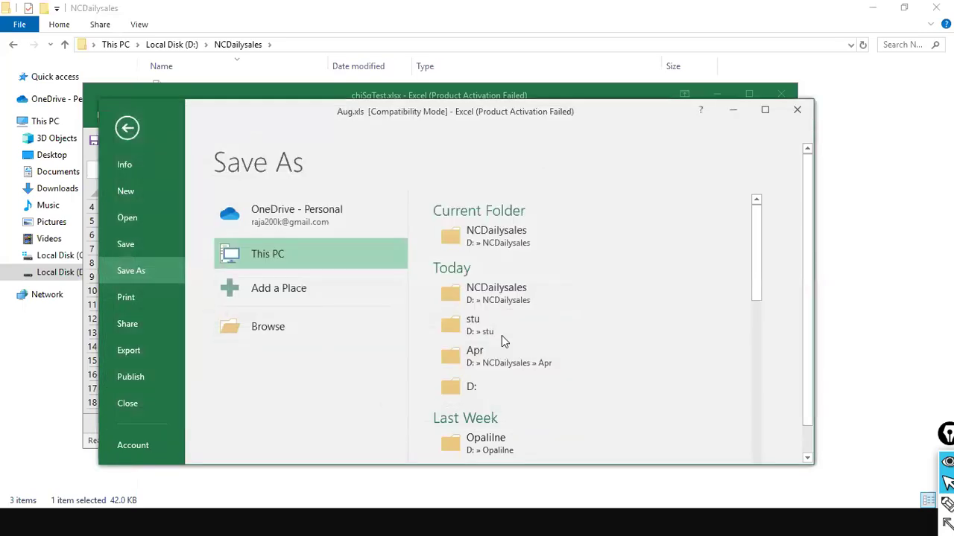
pyautogui.click(128, 128)
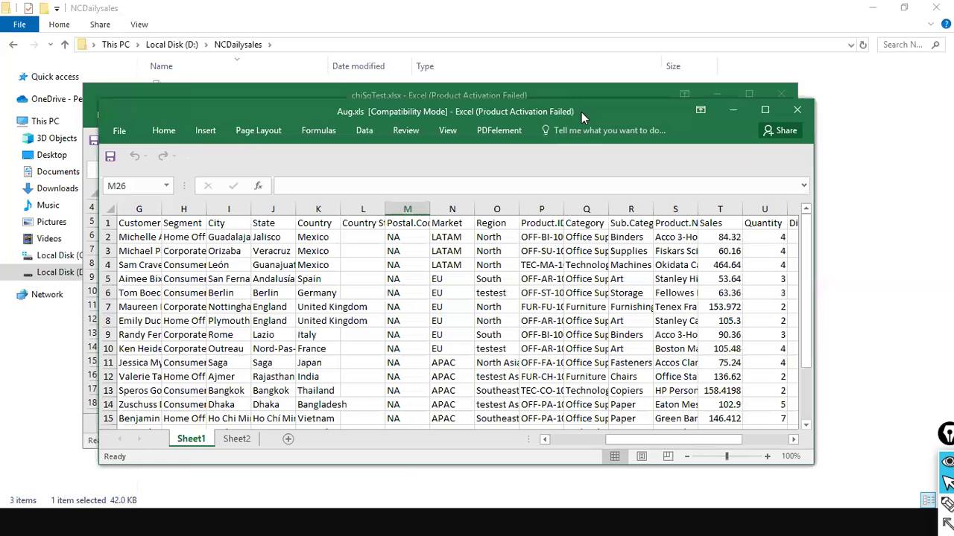
pyautogui.moveTo(581, 112); pyautogui.dragTo(656, 273)
pyautogui.click(757, 272)
pyautogui.click(525, 23)
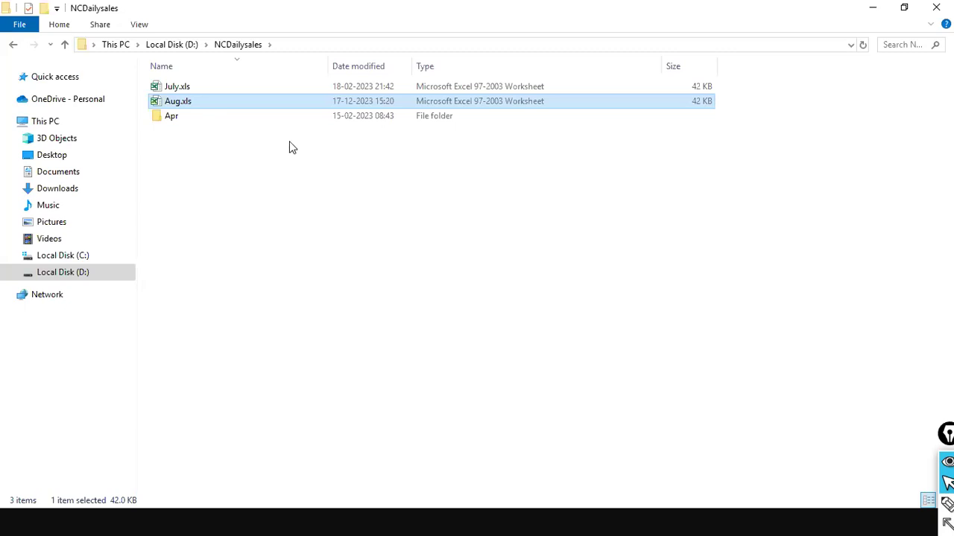
# - Reopen Aug.xls from the NCDailysales folder and examine its Sheet1 and Sheet2, returning to the folder
pyautogui.doubleClick(179, 105)
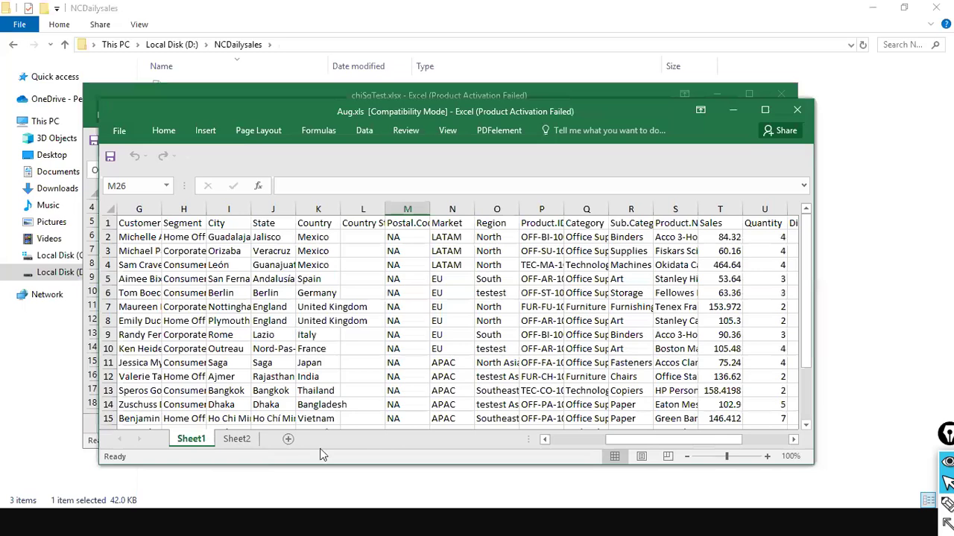
pyautogui.click(237, 440)
pyautogui.click(192, 441)
pyautogui.click(717, 95)
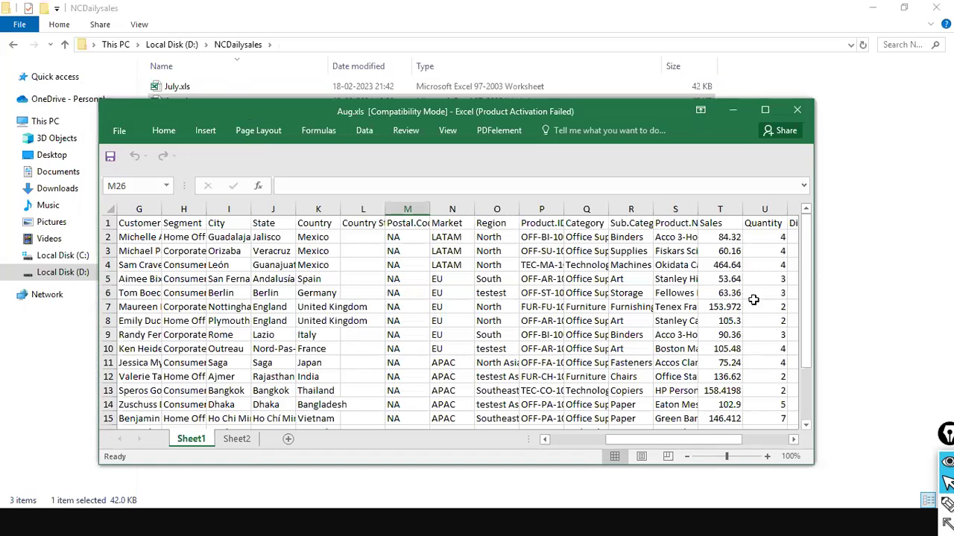
pyautogui.click(225, 440)
pyautogui.click(198, 440)
pyautogui.click(259, 6)
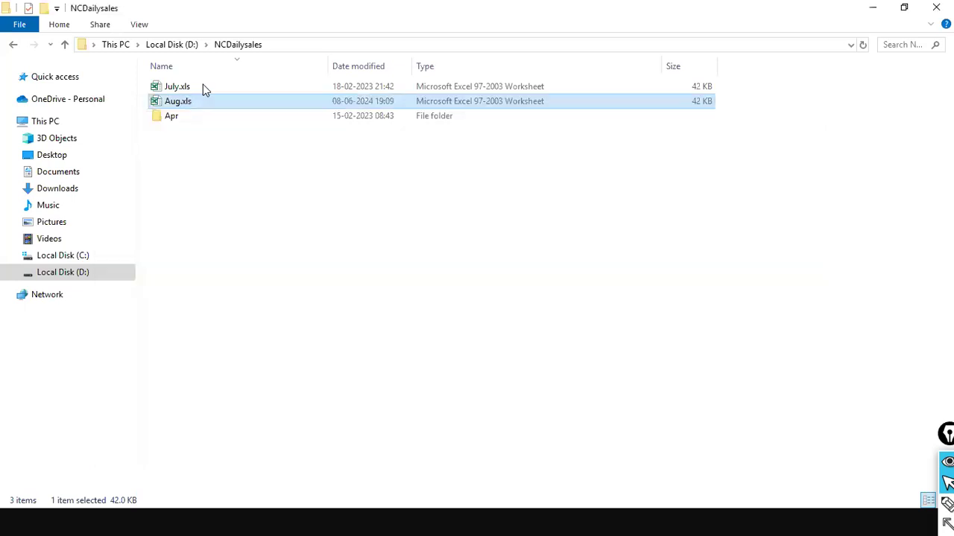
pyautogui.hotkey('alt', 'Tab')
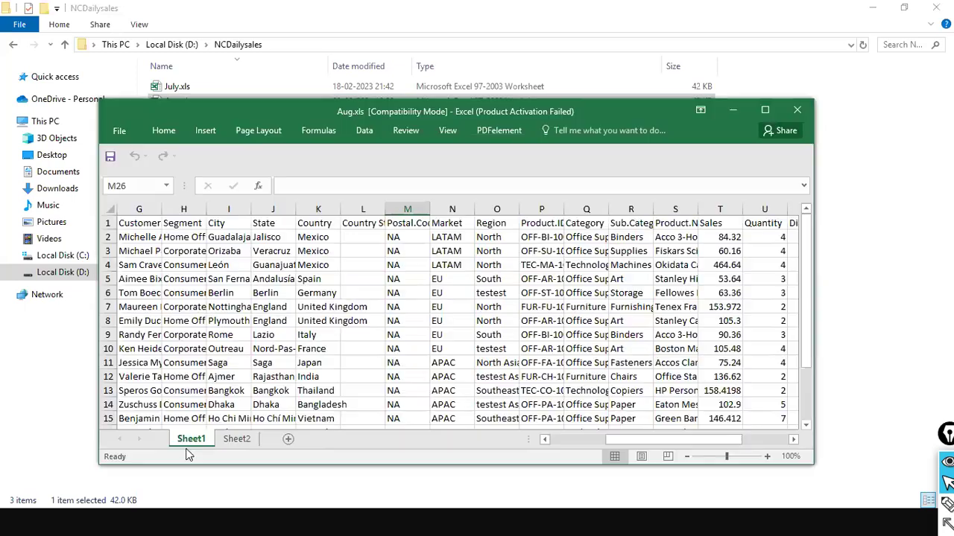
pyautogui.click(227, 440)
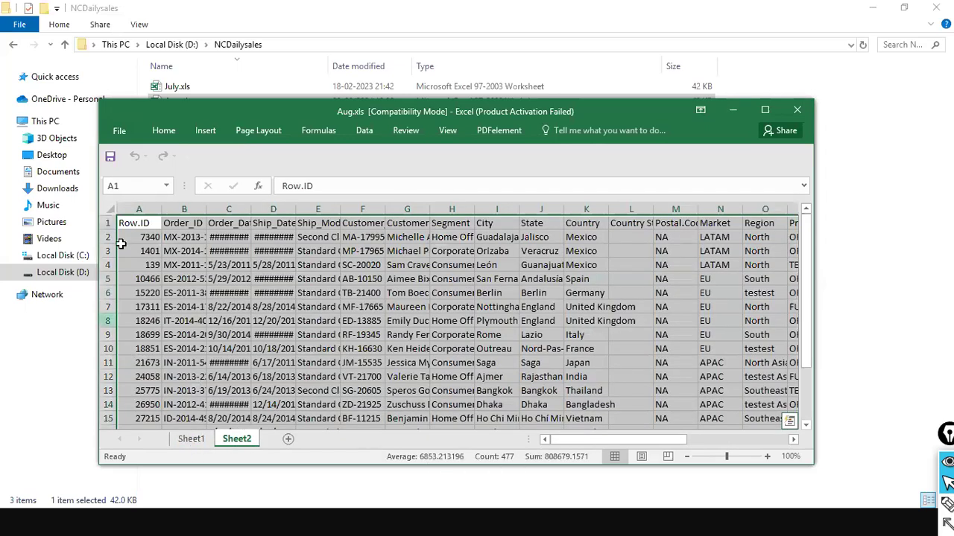
pyautogui.hotkey('alt', 'F4')
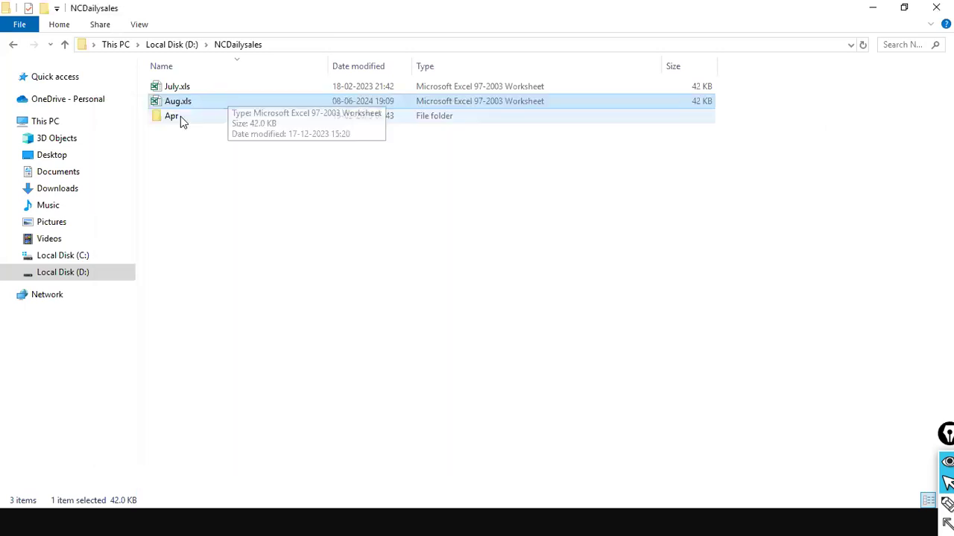
# - Open Apr.xls from the Apr folder beside Aug.xls and mark both file names and their active sheets with red arrows
pyautogui.doubleClick(193, 115)
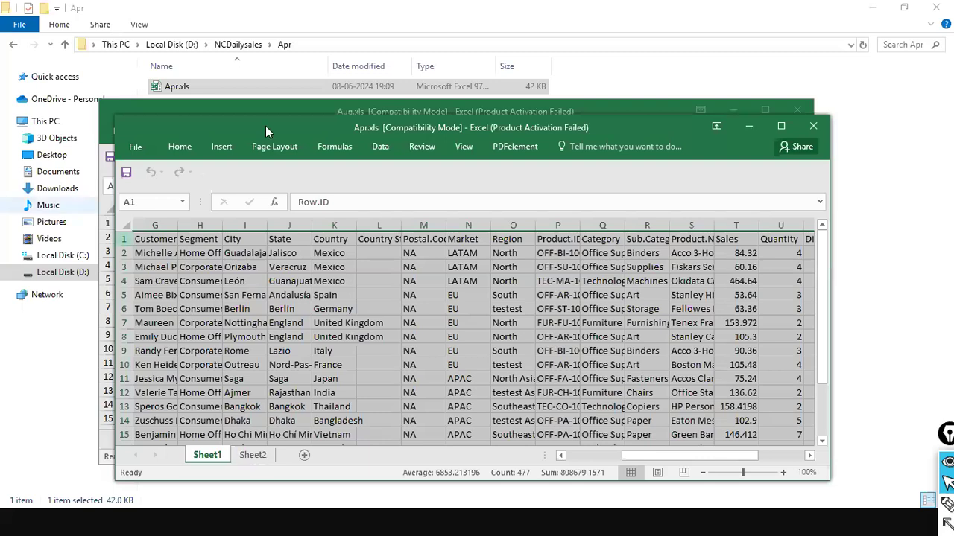
pyautogui.moveTo(265, 128); pyautogui.dragTo(548, 119)
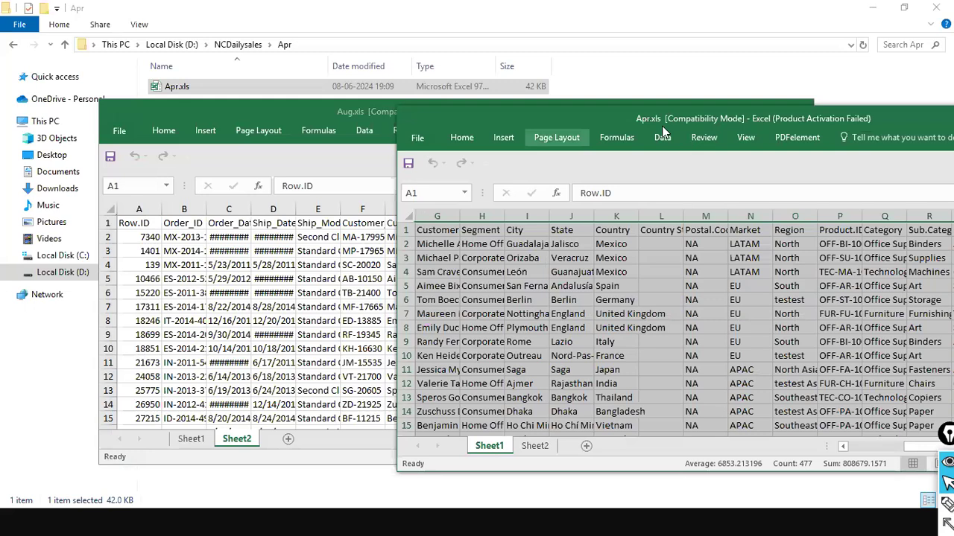
pyautogui.hotkey('ctrl', 'shift', '4')
pyautogui.moveTo(471, 78); pyautogui.dragTo(627, 121)
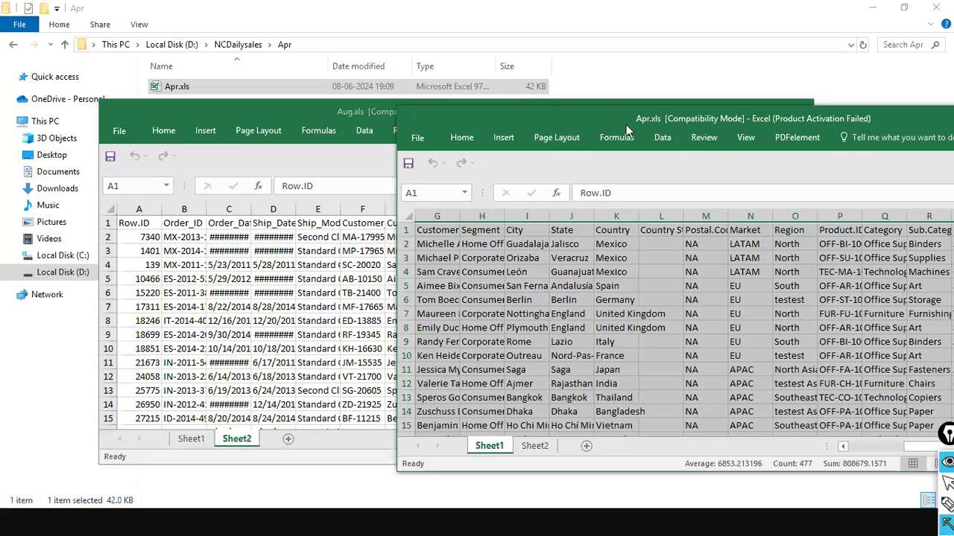
pyautogui.moveTo(486, 331); pyautogui.dragTo(486, 442)
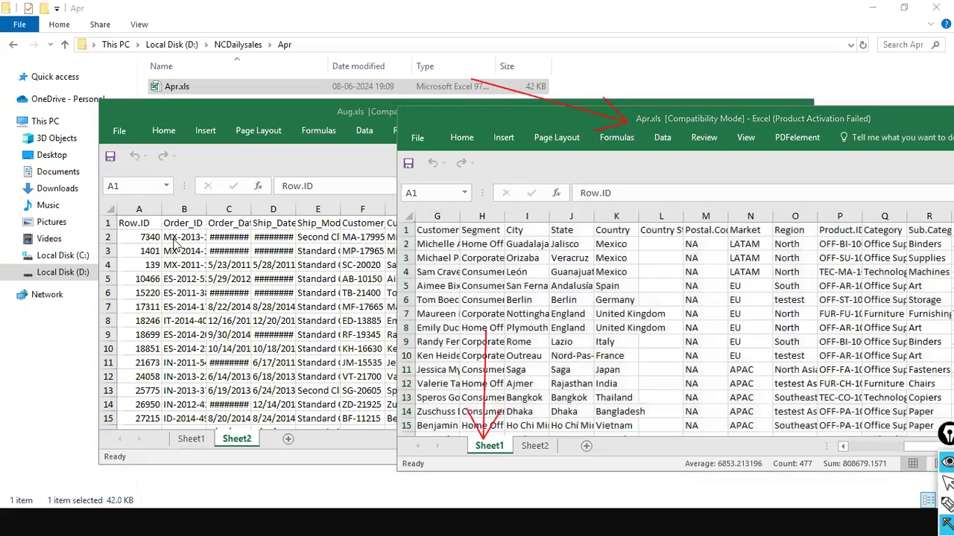
pyautogui.moveTo(311, 52); pyautogui.dragTo(341, 109)
pyautogui.moveTo(177, 260); pyautogui.dragTo(180, 431)
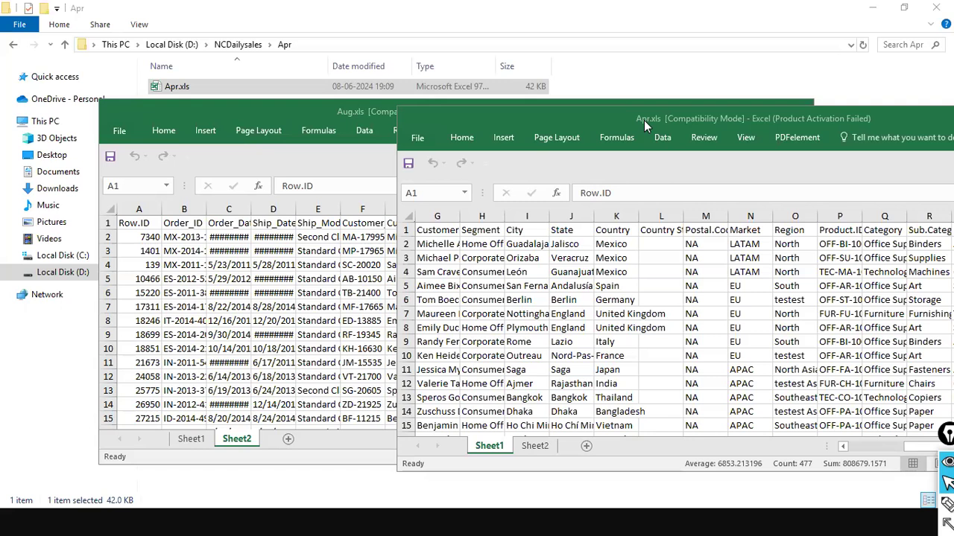
# - Close the Apr.xls and Aug.xls workbooks, shrink the File Explorer window and return to Power Query Editor
pyautogui.moveTo(585, 113); pyautogui.dragTo(362, 102)
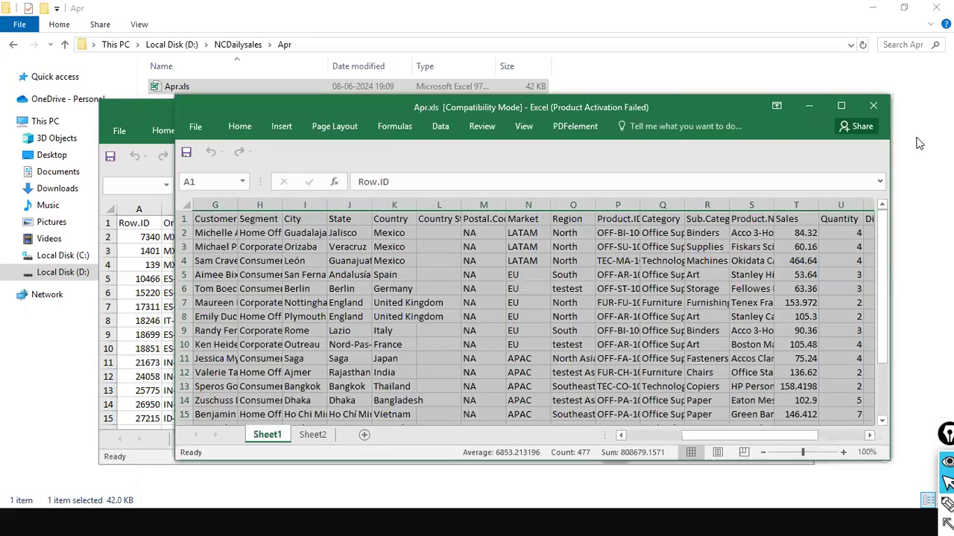
pyautogui.click(874, 106)
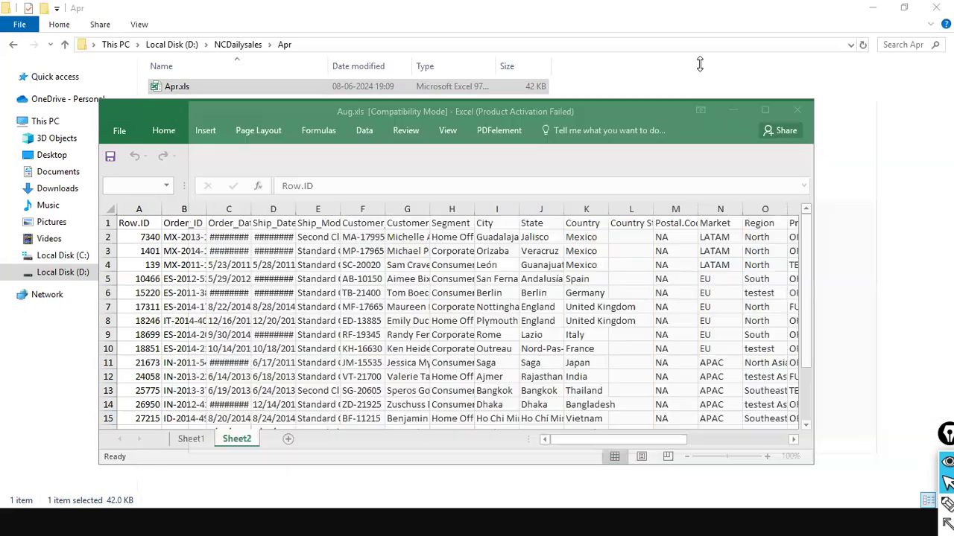
pyautogui.click(795, 110)
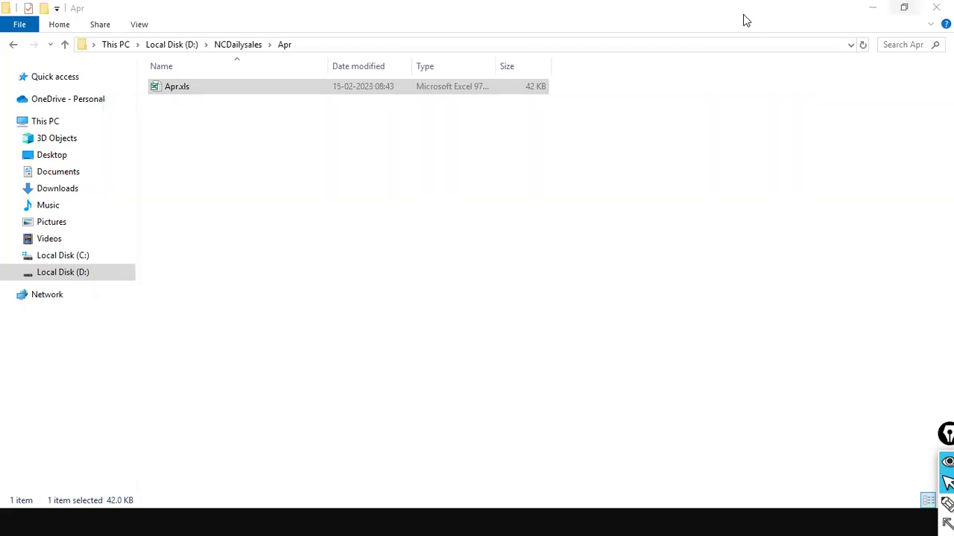
pyautogui.doubleClick(685, 6)
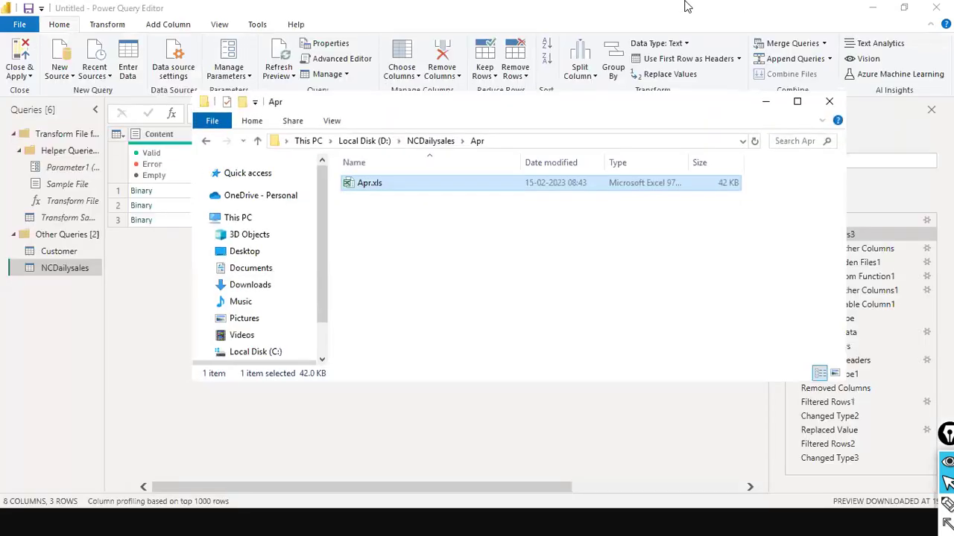
pyautogui.click(685, 7)
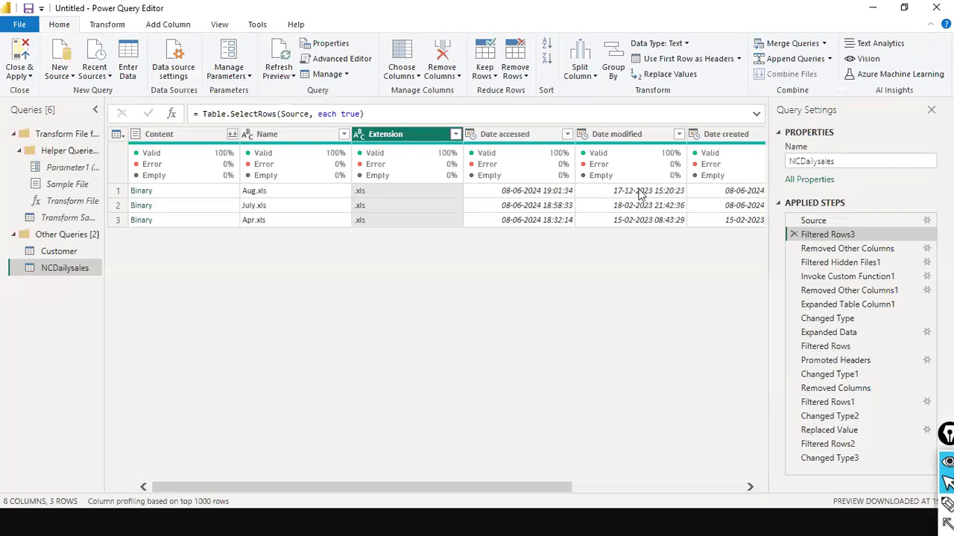
# - Display the final rows of the NCDailysales query, leave Power Query Editor and bring the report page into full view
pyautogui.click(59, 255)
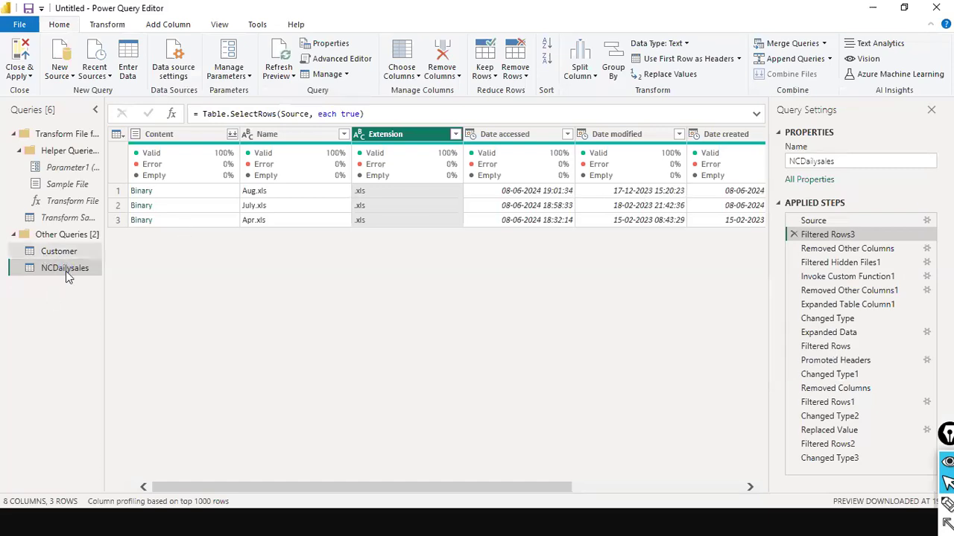
pyautogui.click(66, 271)
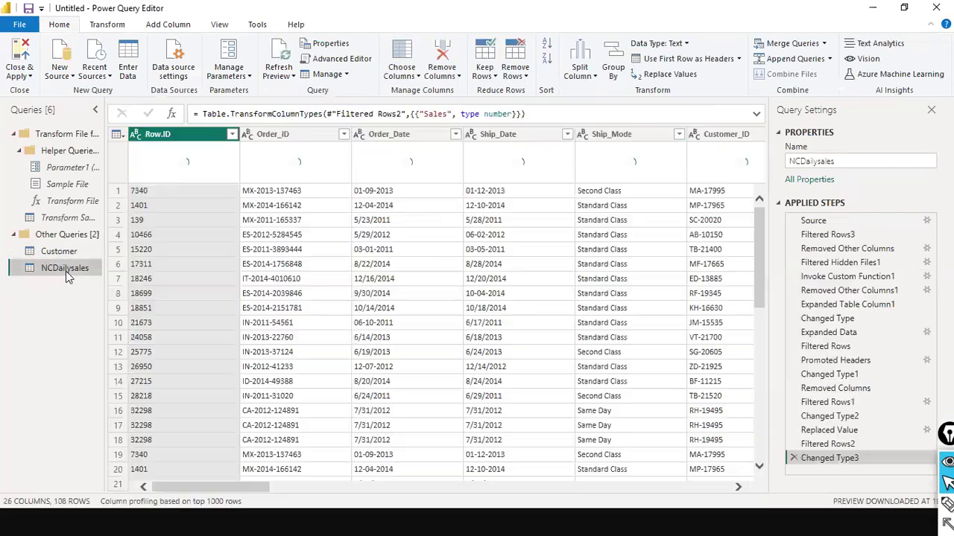
pyautogui.click(20, 25)
pyautogui.click(488, 172)
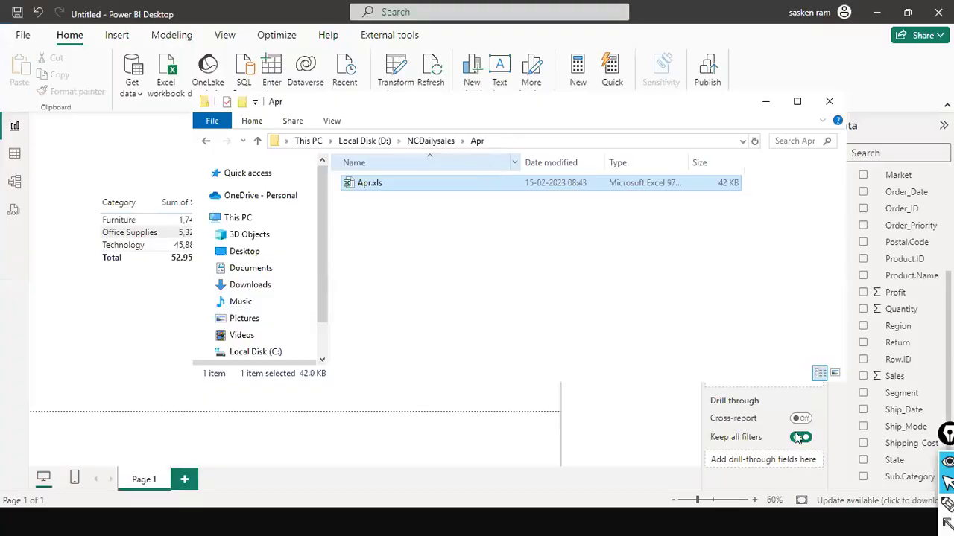
pyautogui.click(766, 101)
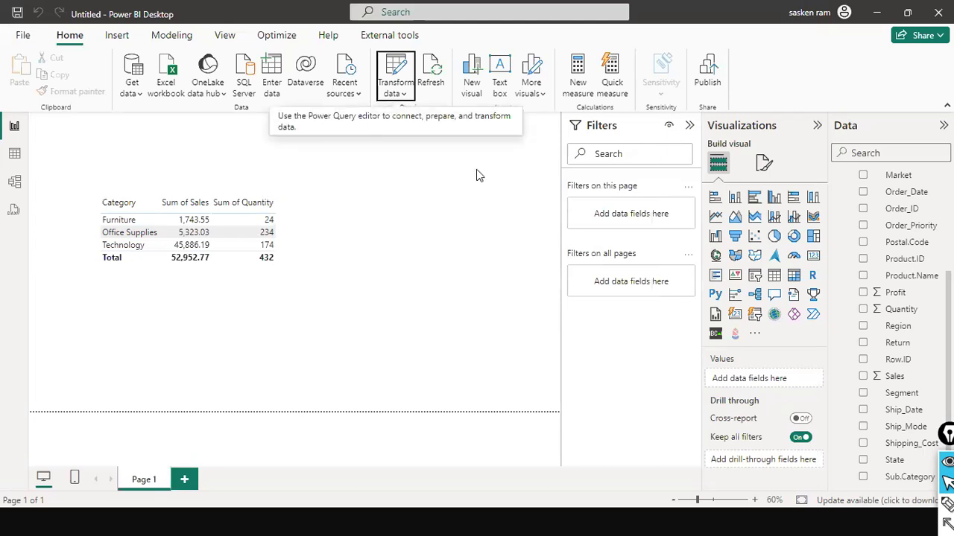
# - Reopen Apr.xls from the Apr folder, maximize the workbook and examine the data on Sheet1 and Sheet2
pyautogui.hotkey('alt', 'Tab')
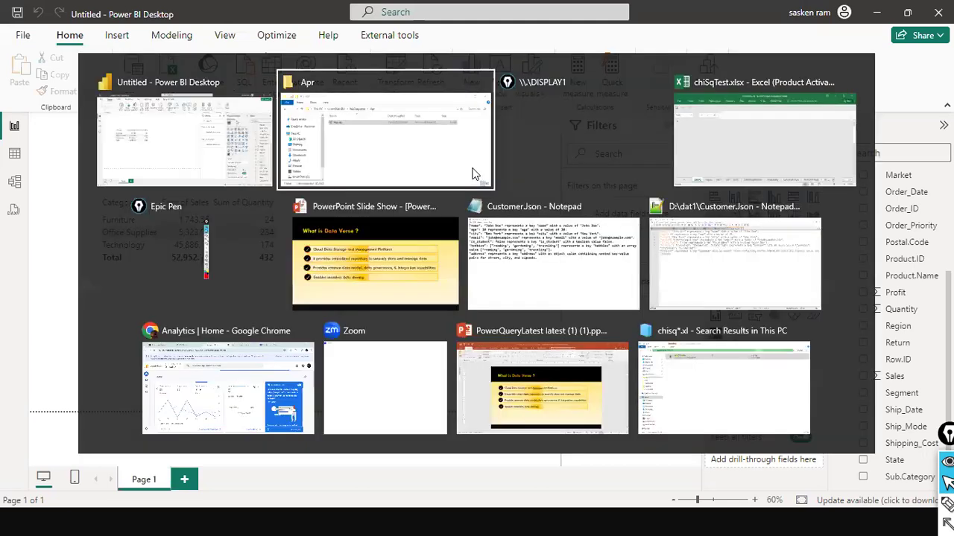
pyautogui.doubleClick(366, 186)
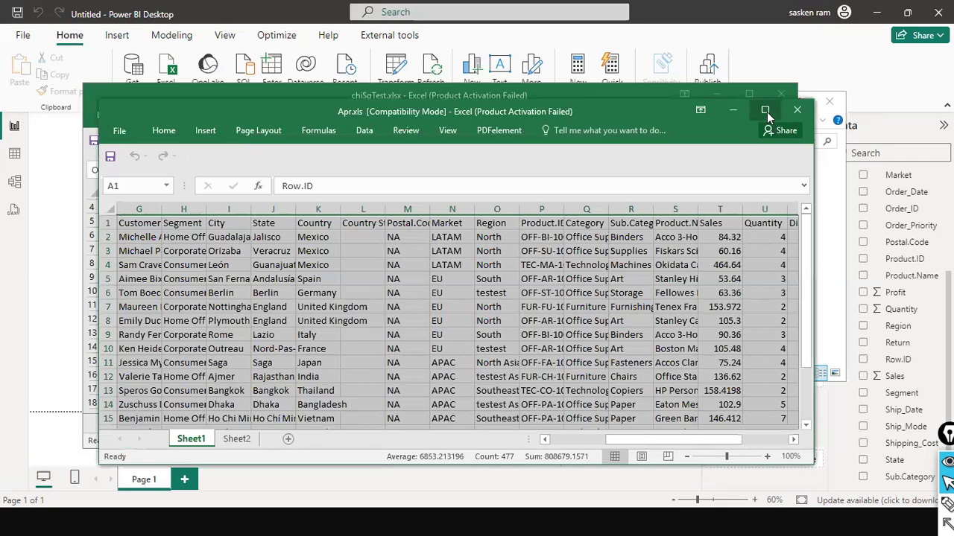
pyautogui.click(765, 111)
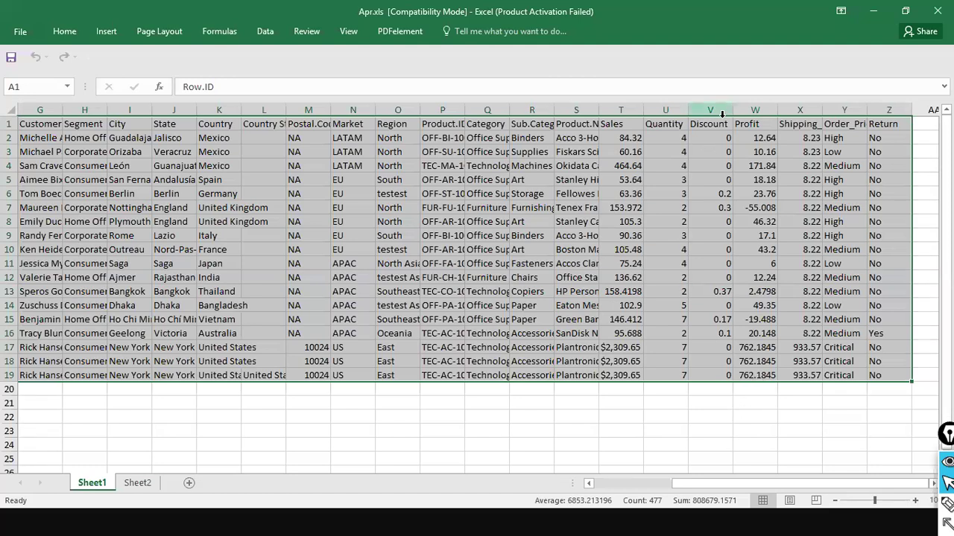
pyautogui.click(138, 483)
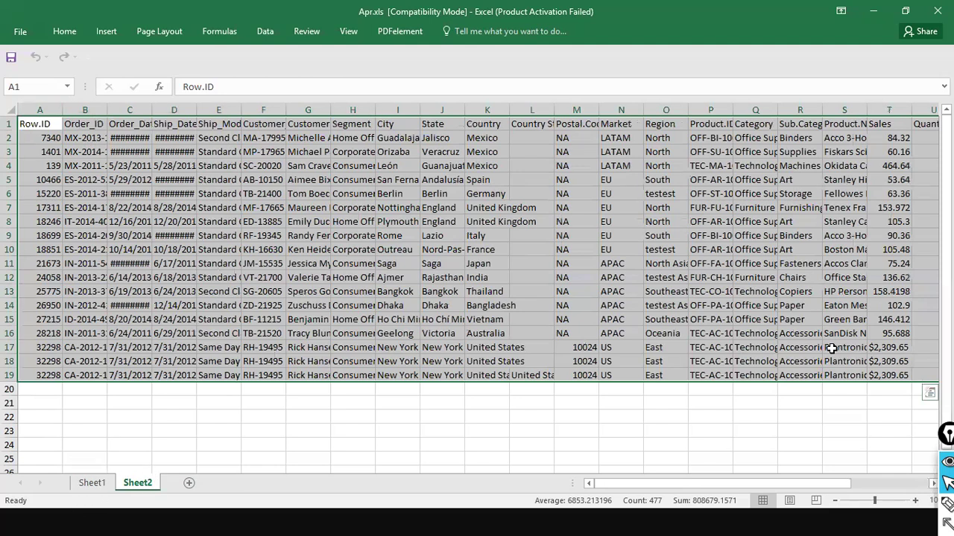
# - Copy the selected Sheet2 data of Apr.xls and paste it below the Sheet1 data, starting at cell G20
pyautogui.hotkey('ctrl', 'c')
pyautogui.click(91, 484)
pyautogui.click(44, 386)
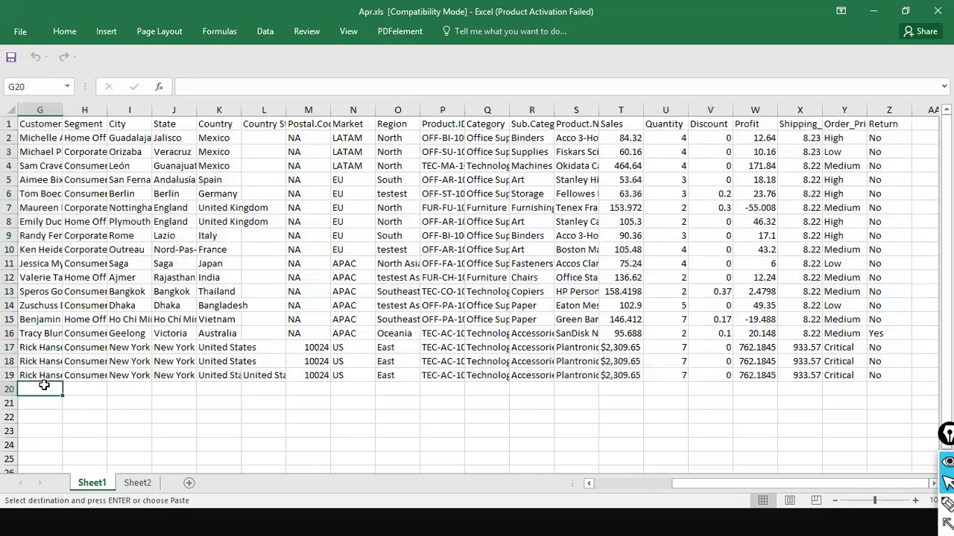
pyautogui.hotkey('ctrl', 'v')
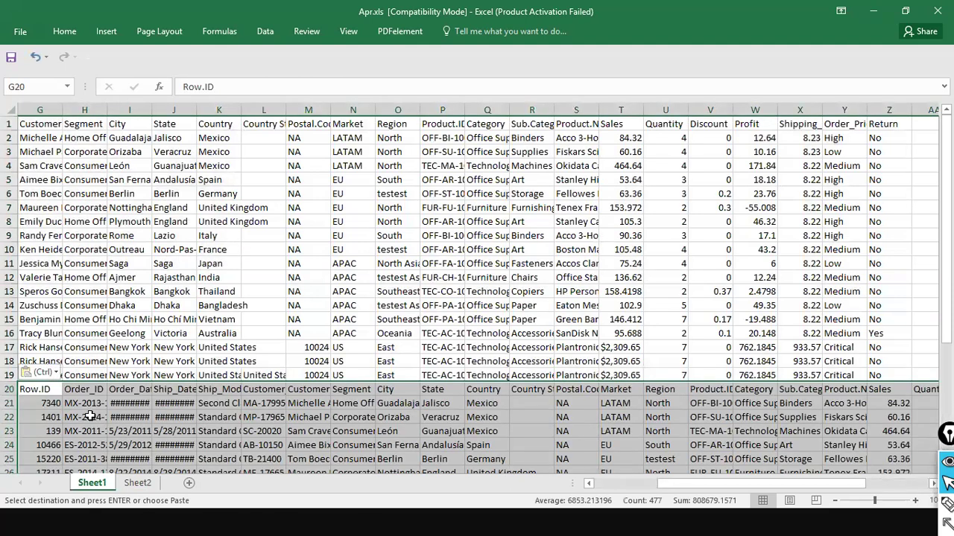
# - Undo the paste at G20 and paste the Sheet2 data on Sheet1 starting at cell A20
pyautogui.click(613, 488)
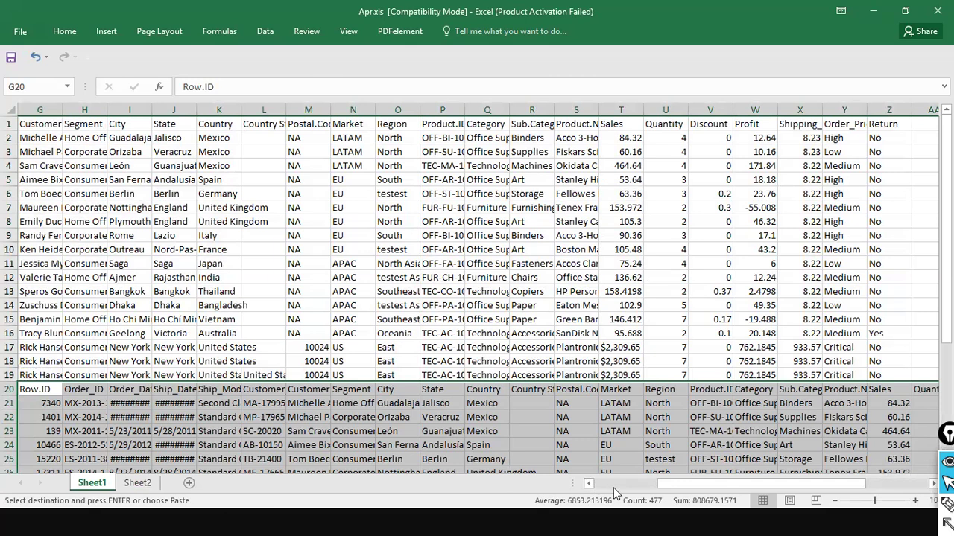
pyautogui.click(613, 488)
pyautogui.click(614, 488)
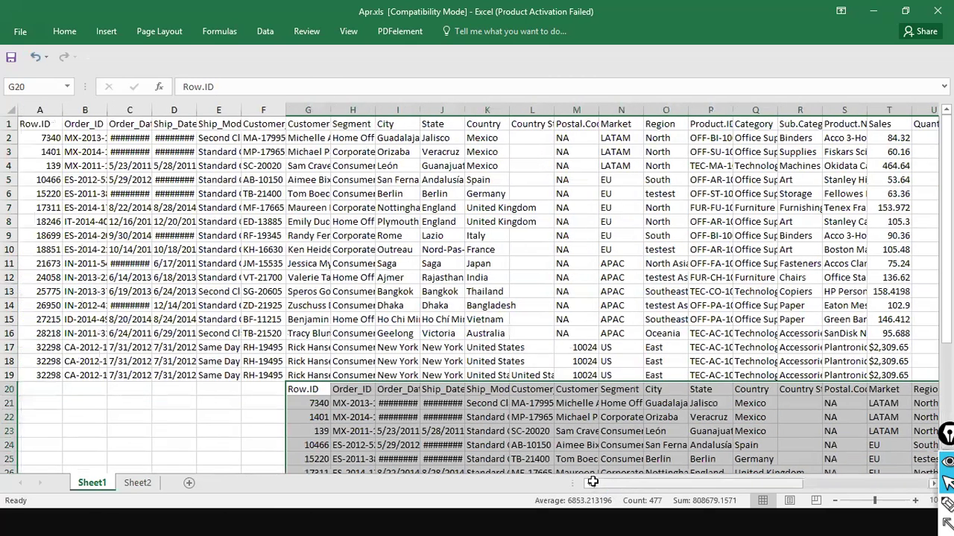
pyautogui.click(47, 390)
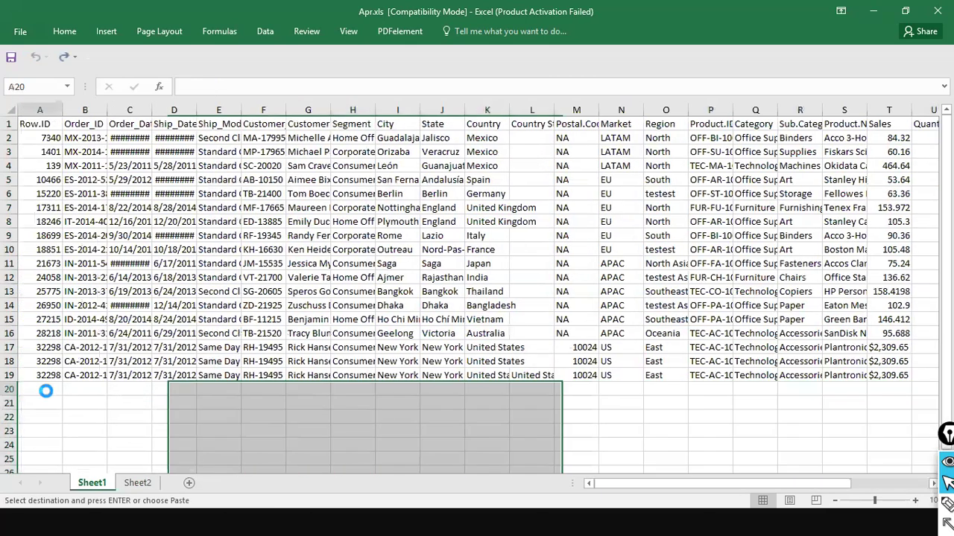
pyautogui.hotkey('ctrl', 'v')
# - Highlight the original Sheet1 rows and parts of the block pasted from row 20 to compare both datasets
pyautogui.moveTo(26, 121); pyautogui.dragTo(26, 138)
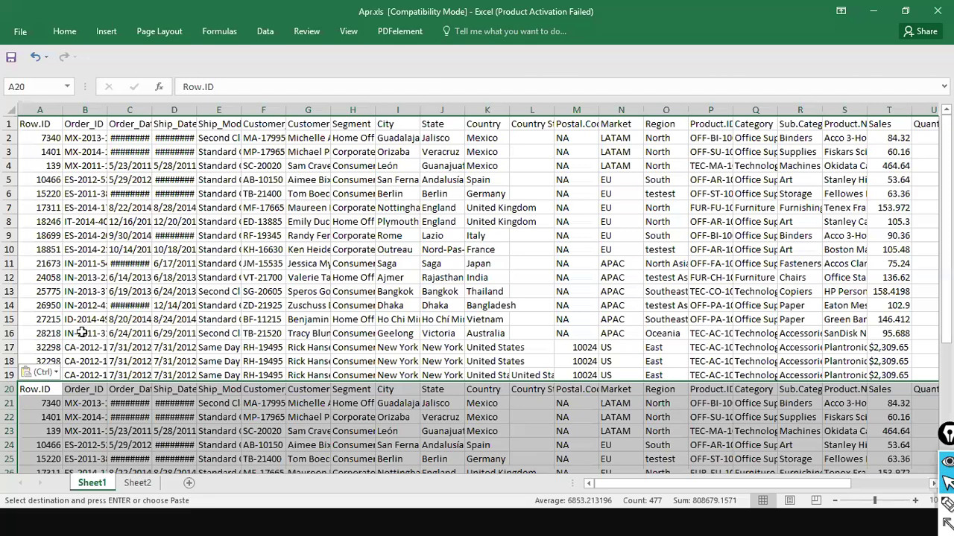
pyautogui.moveTo(488, 371); pyautogui.dragTo(822, 394)
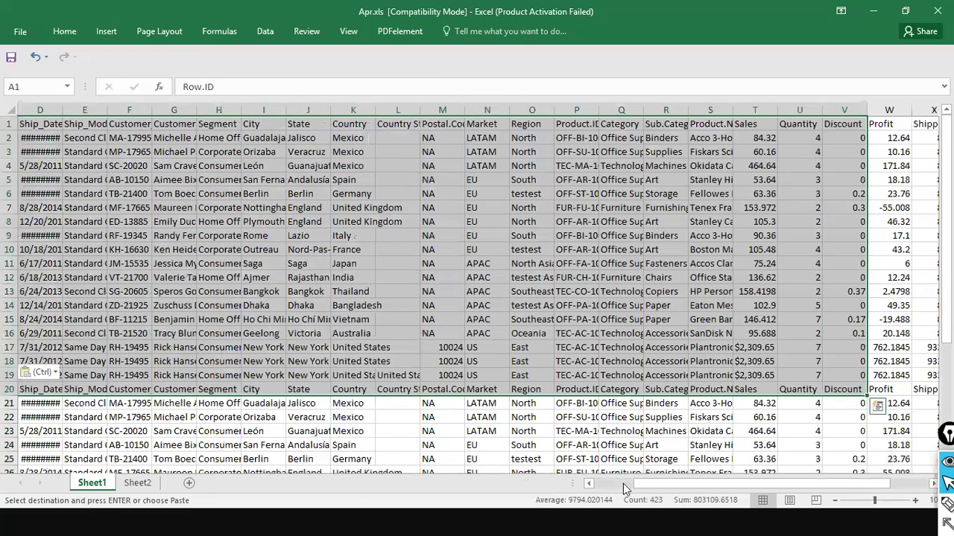
pyautogui.click(252, 450)
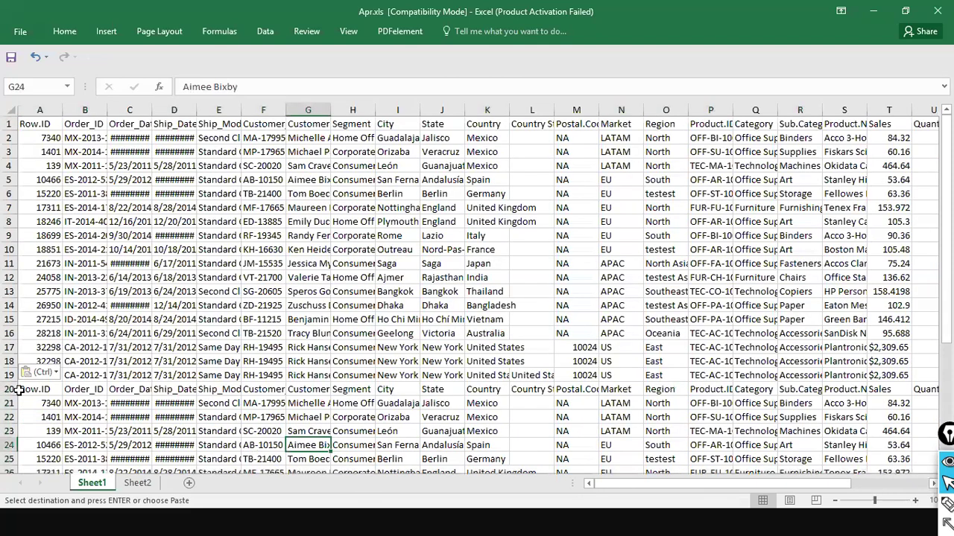
pyautogui.moveTo(39, 389); pyautogui.dragTo(329, 444)
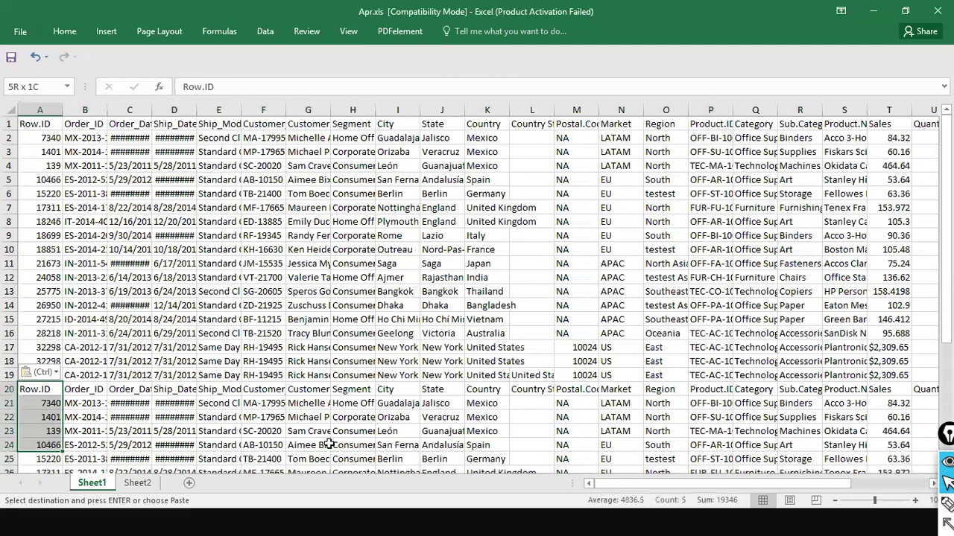
pyautogui.hotkey('ctrl', 'v')
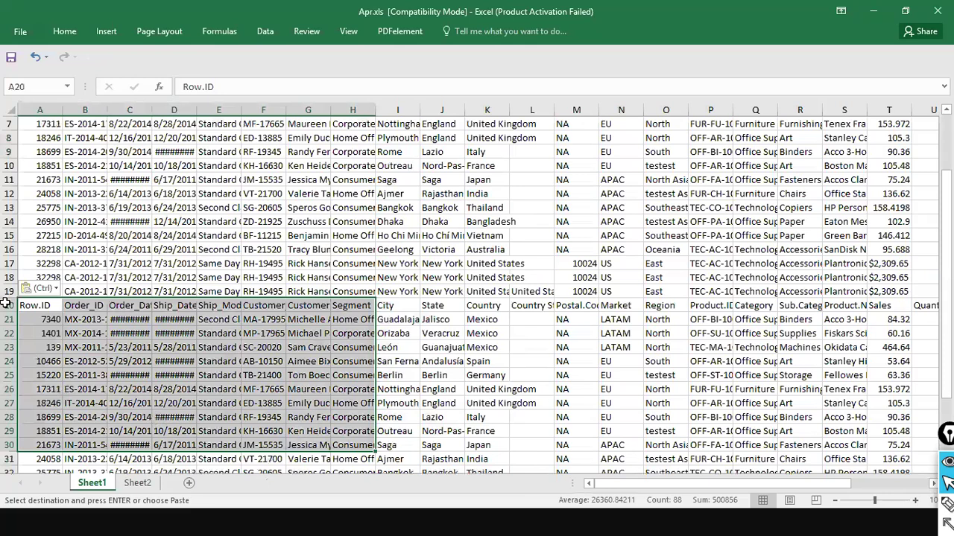
pyautogui.click(39, 389)
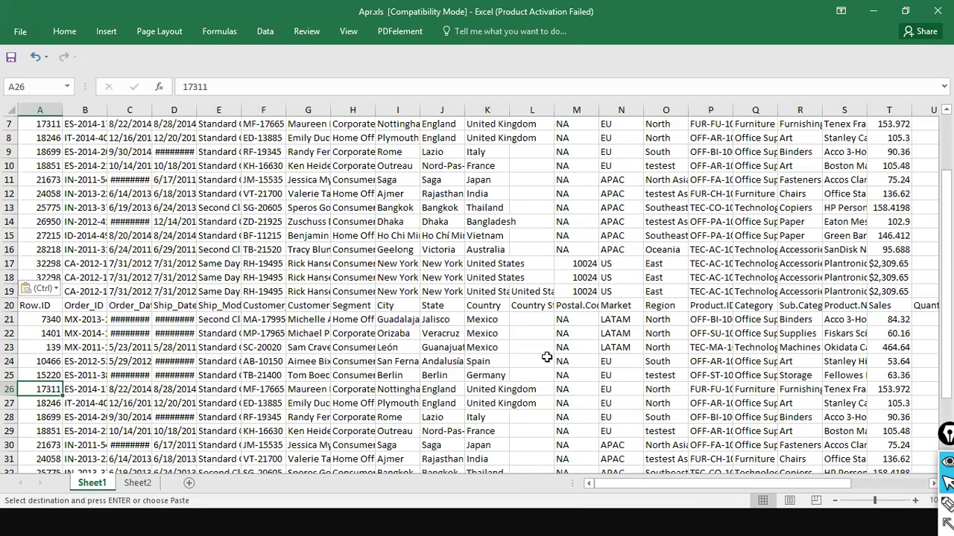
# - Examine the pasted block's columns through Return and its last rows, and select the repeated Row.ID header in A20
pyautogui.moveTo(730, 485); pyautogui.dragTo(867, 481)
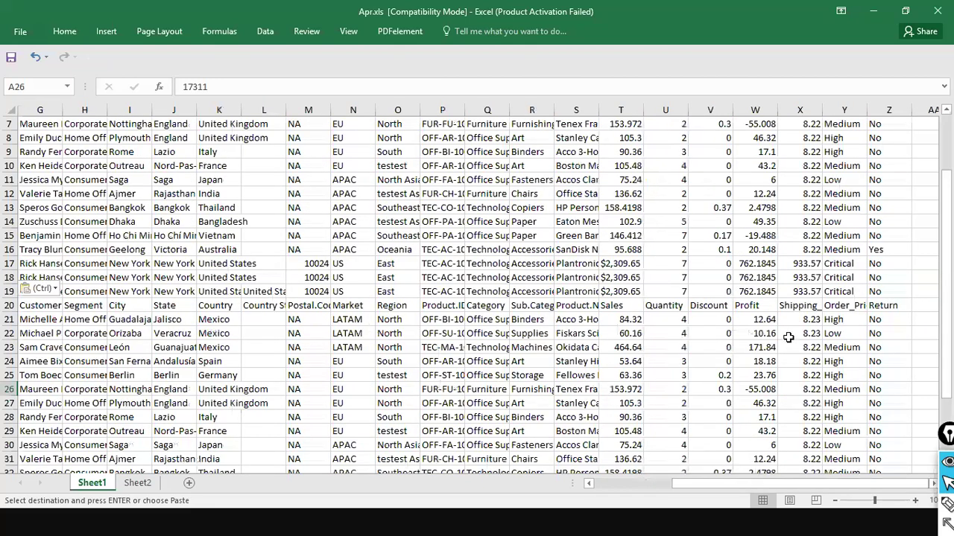
pyautogui.scroll(2, 789, 337)
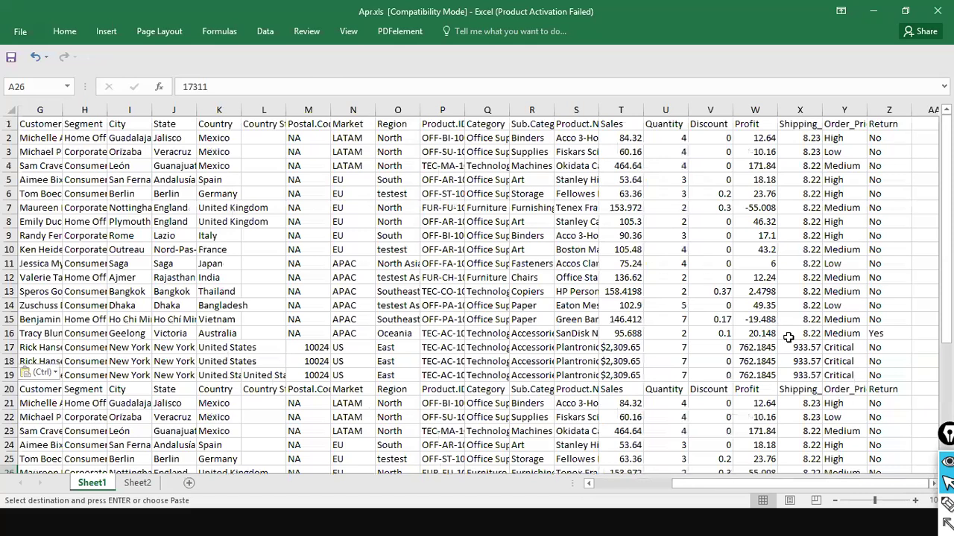
pyautogui.scroll(-1, 787, 339)
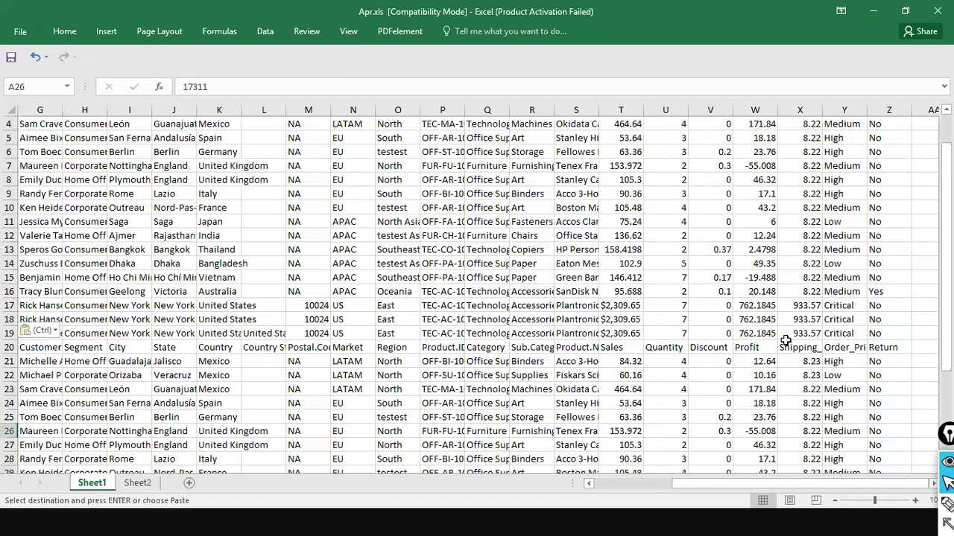
pyautogui.scroll(1, 785, 340)
pyautogui.scroll(-3, 785, 341)
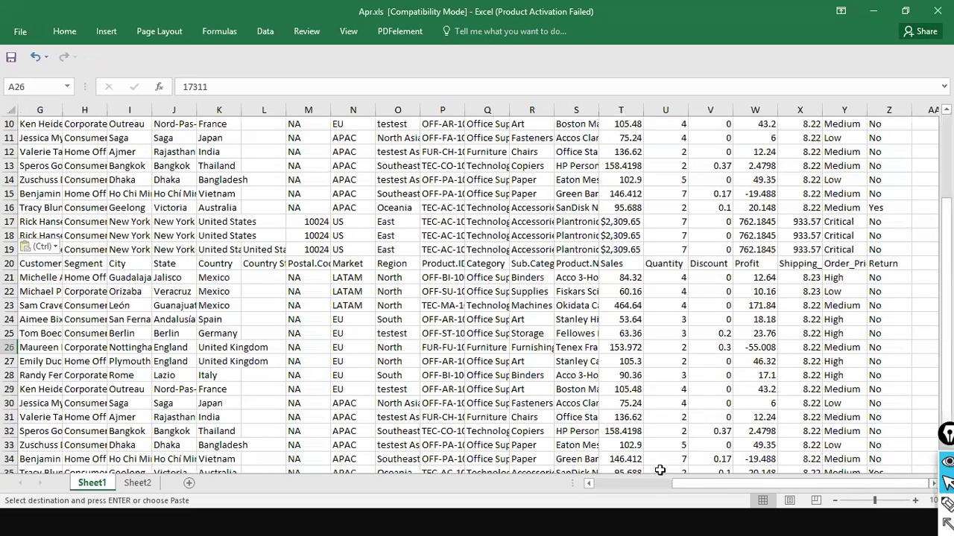
pyautogui.scroll(-3, 622, 483)
pyautogui.click(621, 483)
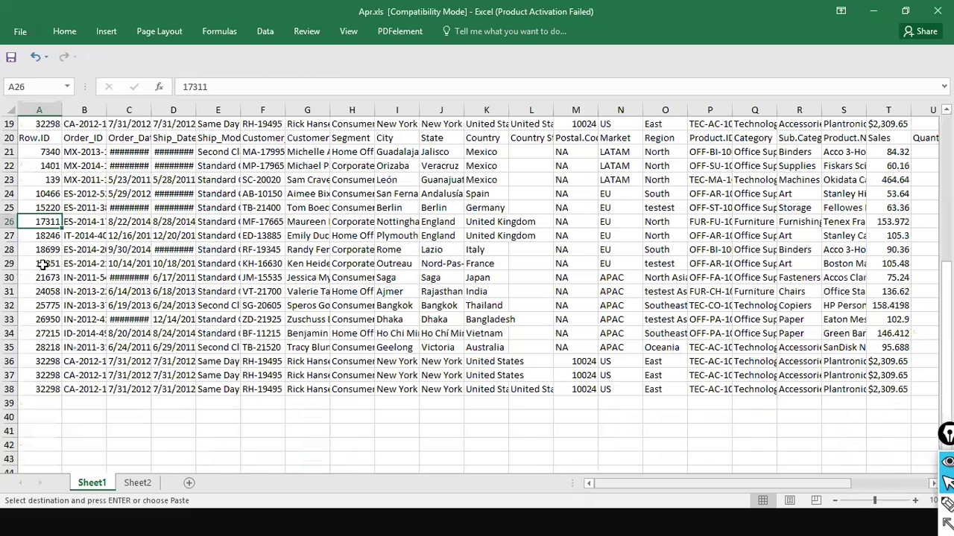
pyautogui.hotkey('ctrl', 'v')
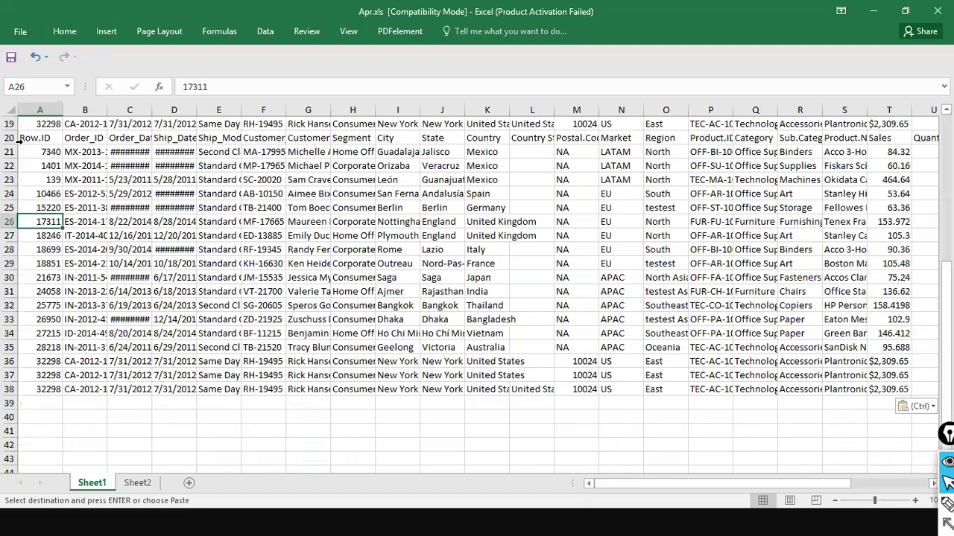
pyautogui.click(22, 139)
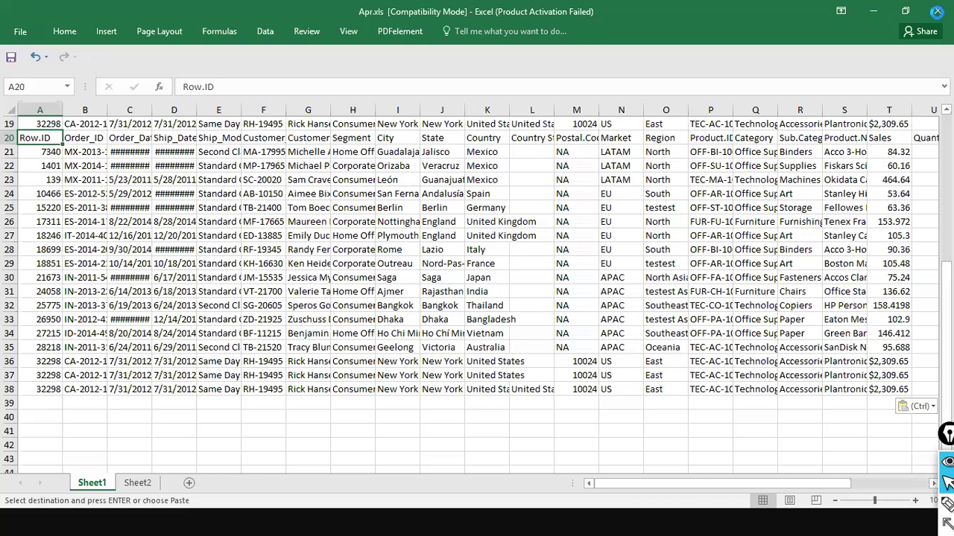
# - Close Apr.xls without saving the changes and without keeping the copied data on the clipboard
pyautogui.click(937, 11)
pyautogui.click(480, 277)
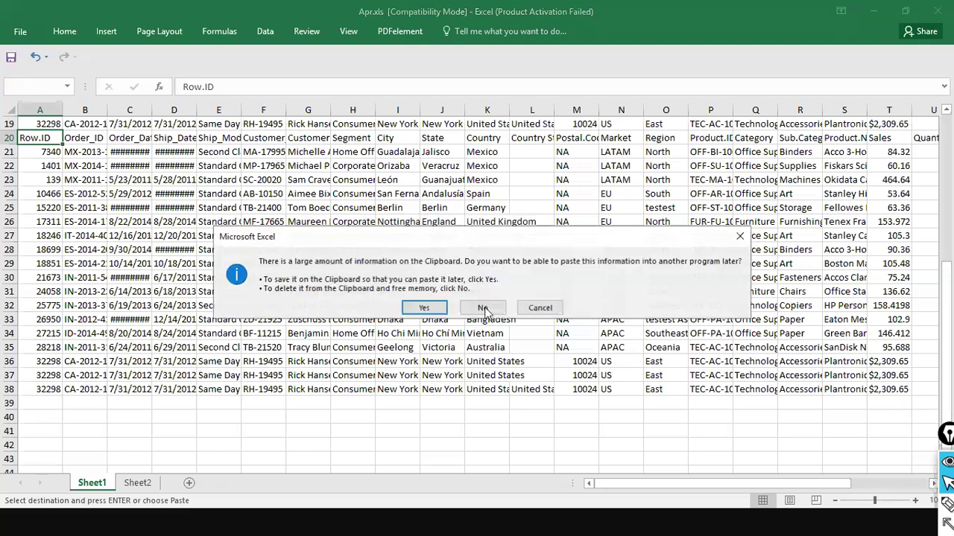
pyautogui.click(484, 307)
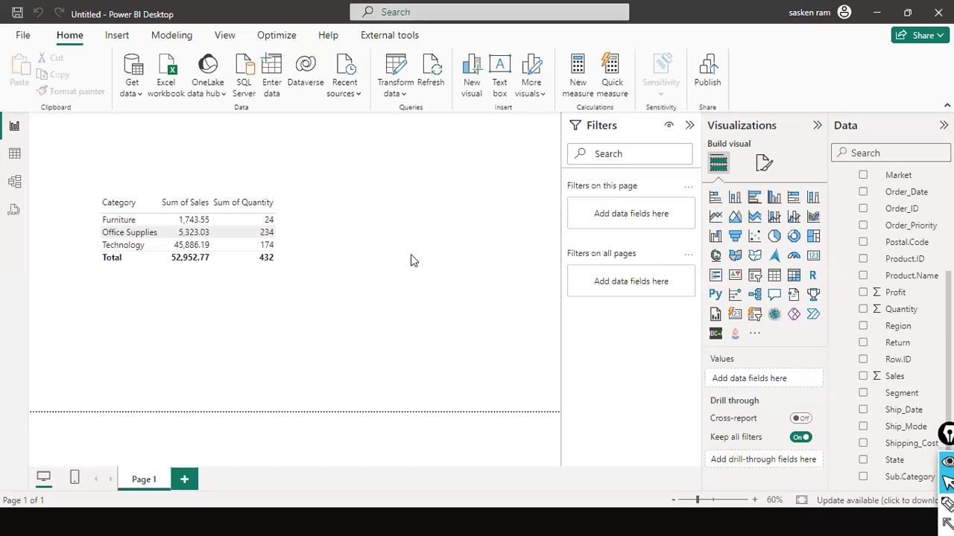
# - Reopen Apr.xls from the Apr folder and examine the Sheet1 columns through Return down to the last data row
pyautogui.hotkey('alt', 'Tab')
pyautogui.hotkey('alt', 'Tab')
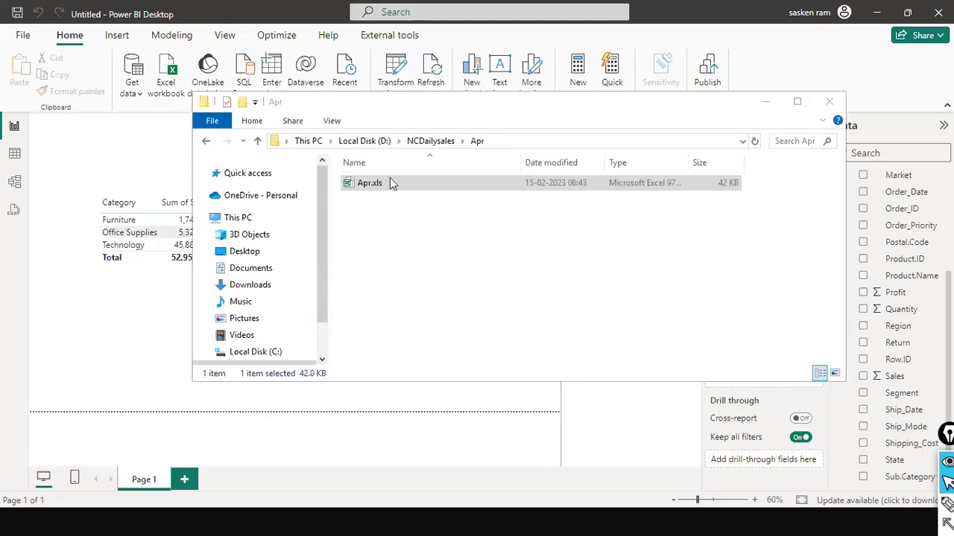
pyautogui.doubleClick(390, 182)
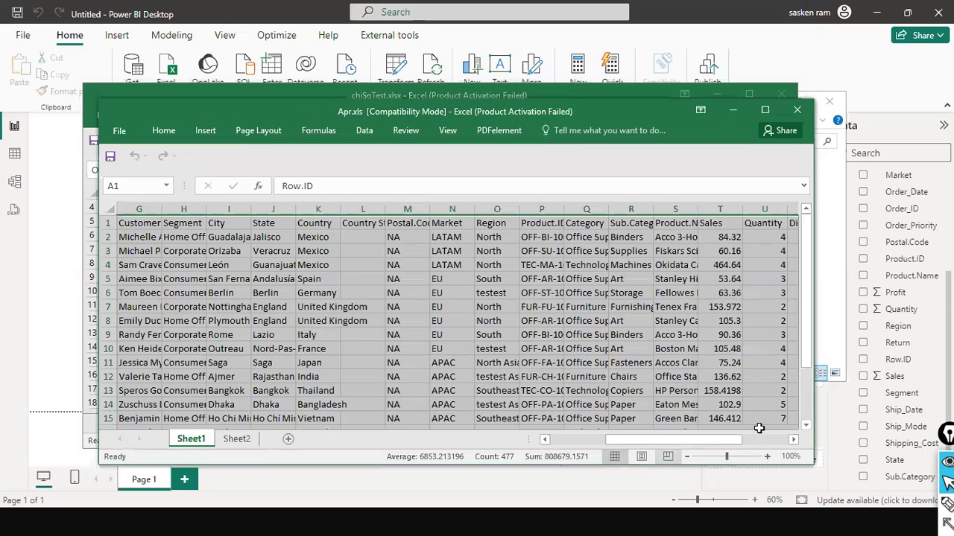
pyautogui.hscroll(5, 758, 427)
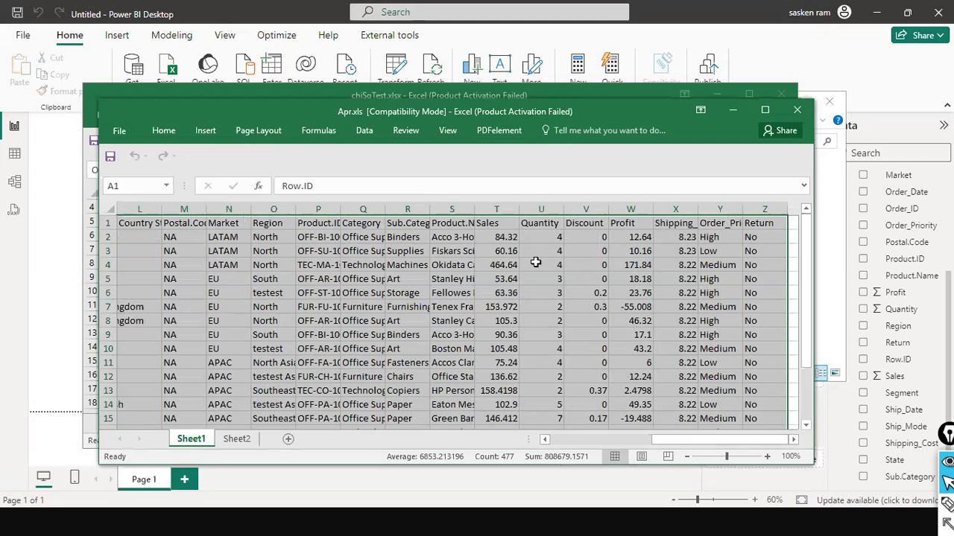
pyautogui.scroll(-1, 566, 383)
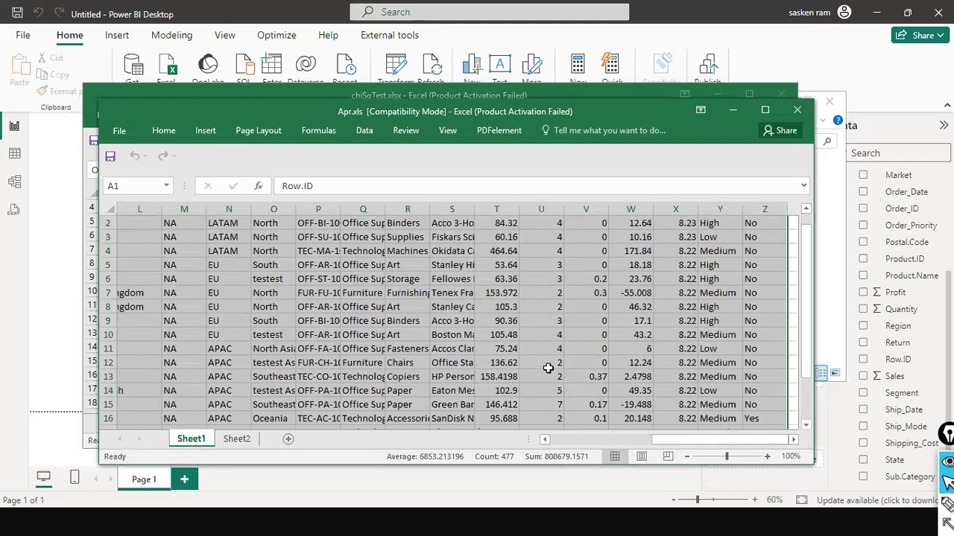
pyautogui.scroll(-3, 549, 365)
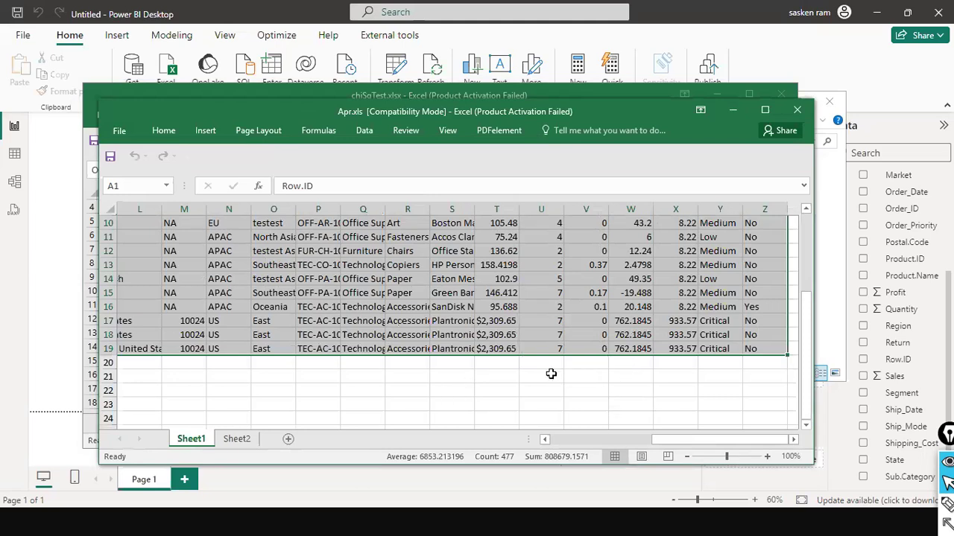
pyautogui.scroll(1, 550, 373)
pyautogui.scroll(3, 528, 217)
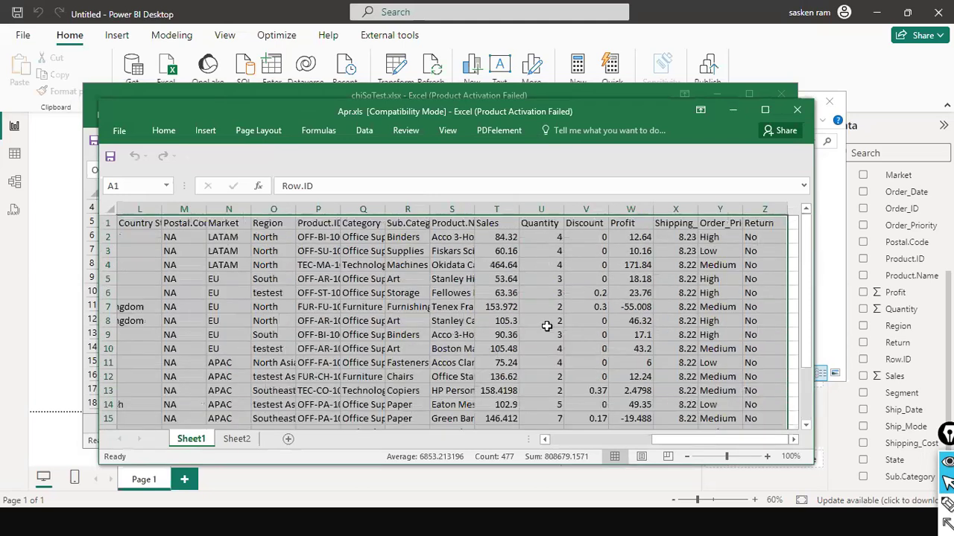
# - Review the Quantity values on Sheet1 from header to last row and select the whole Quantity column to check its sum
pyautogui.scroll(-4, 547, 325)
pyautogui.click(542, 321)
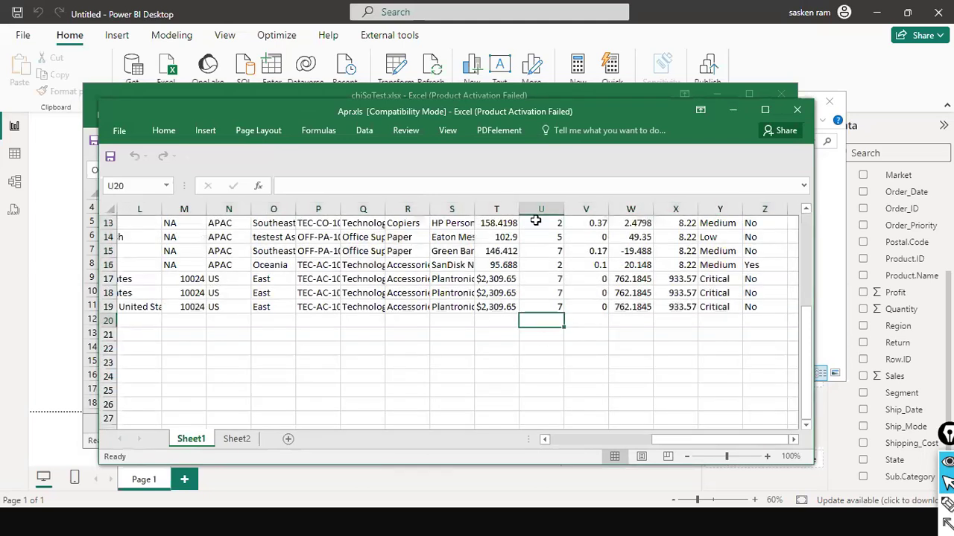
pyautogui.scroll(4, 540, 221)
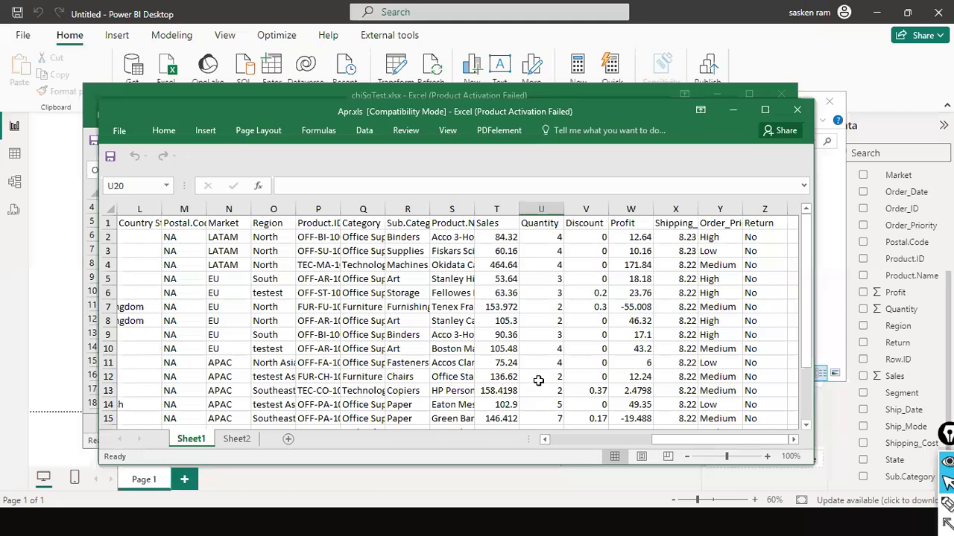
pyautogui.scroll(-1, 551, 347)
pyautogui.scroll(-4, 551, 347)
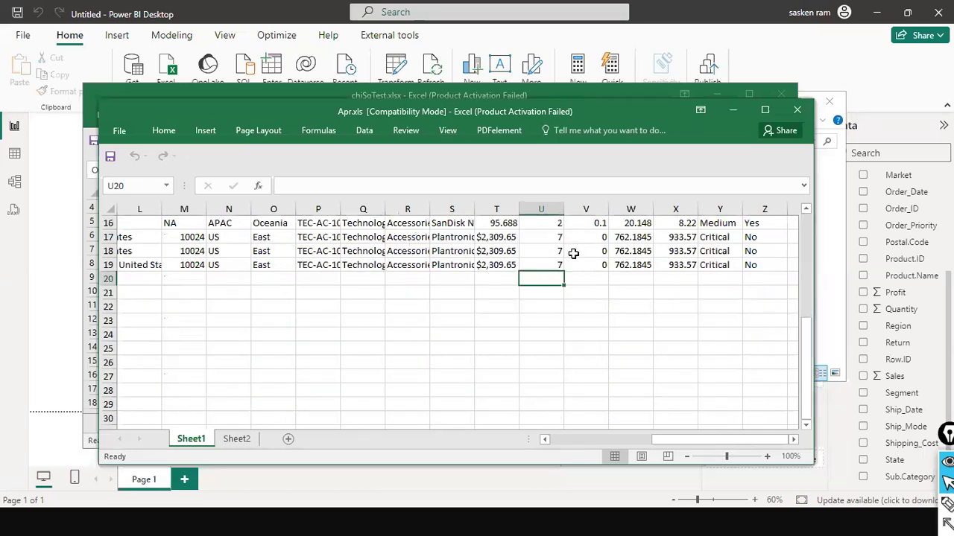
pyautogui.scroll(5, 573, 254)
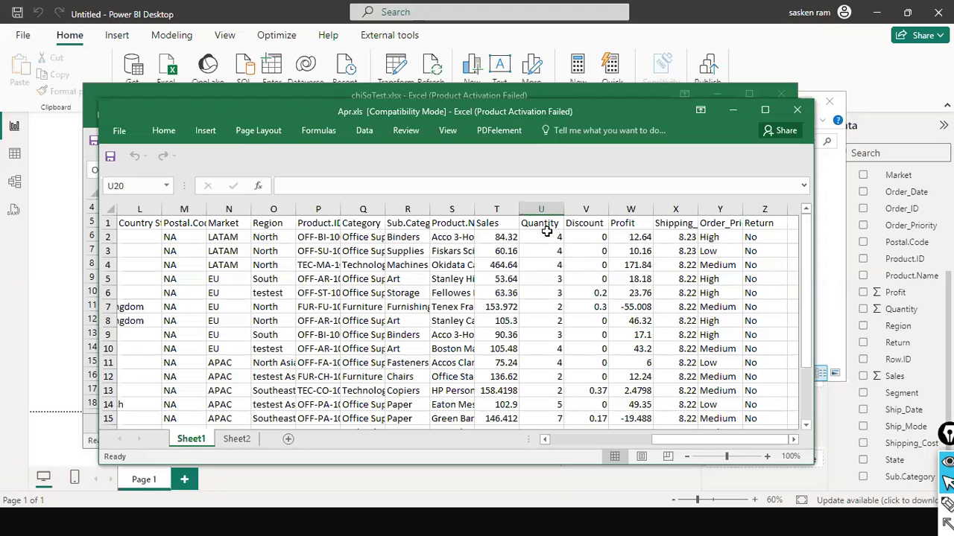
pyautogui.scroll(-3, 546, 320)
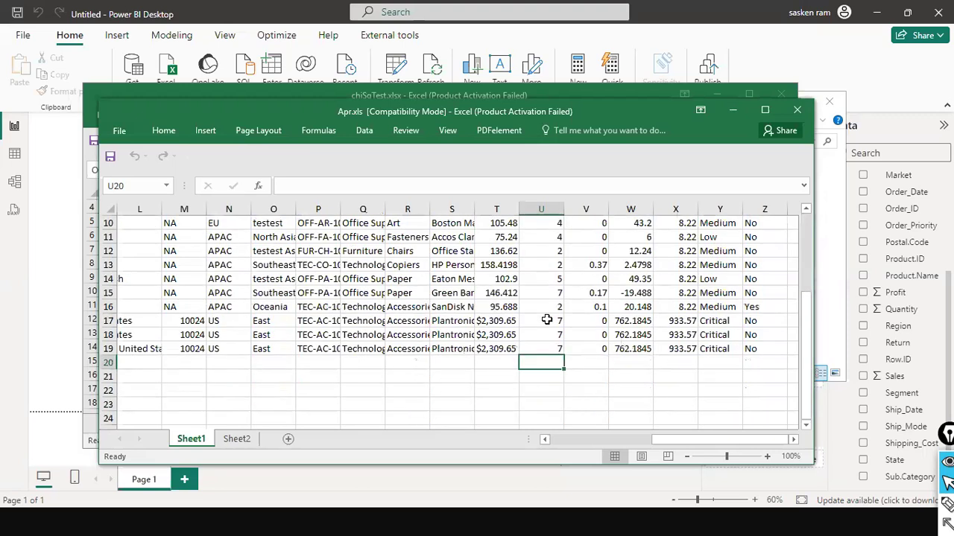
pyautogui.scroll(3, 540, 368)
pyautogui.scroll(-4, 540, 368)
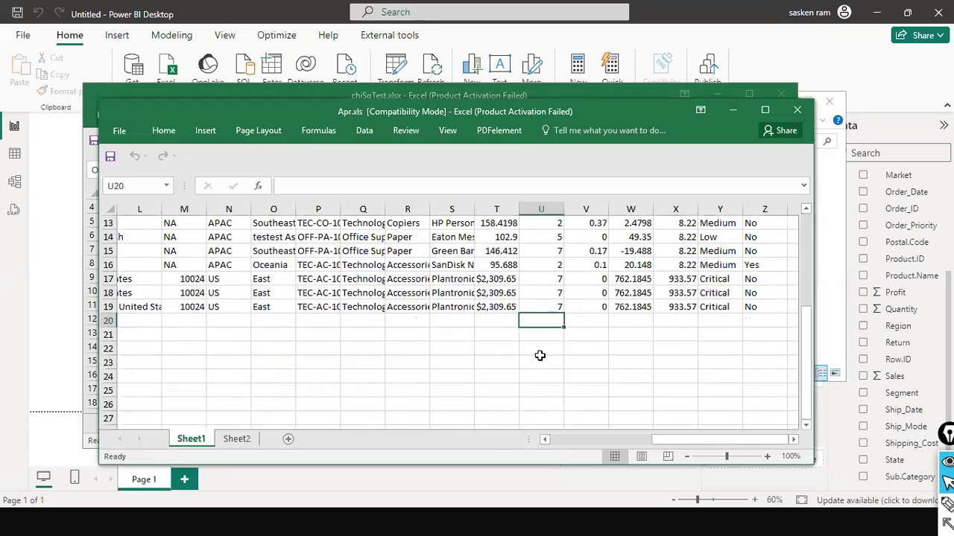
pyautogui.scroll(4, 597, 330)
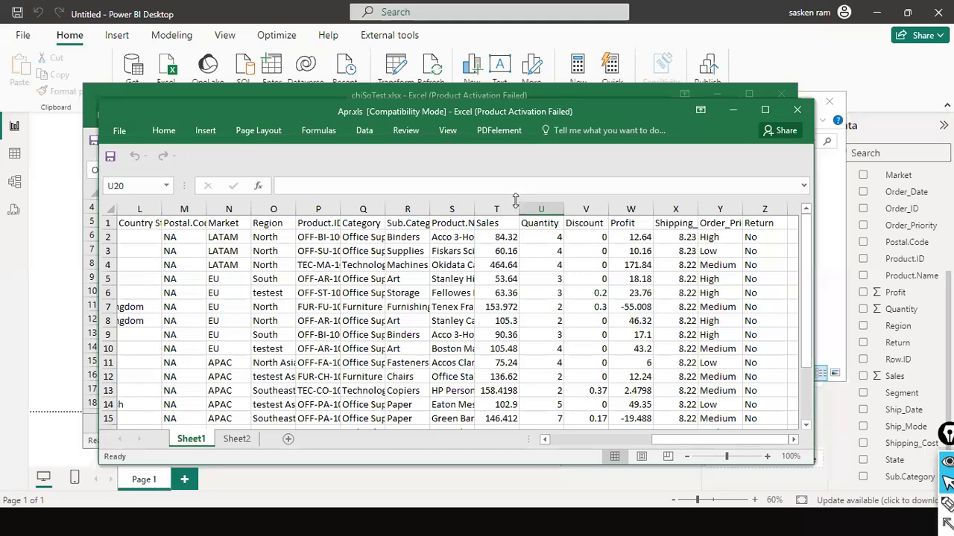
pyautogui.scroll(-2, 534, 222)
pyautogui.scroll(2, 534, 222)
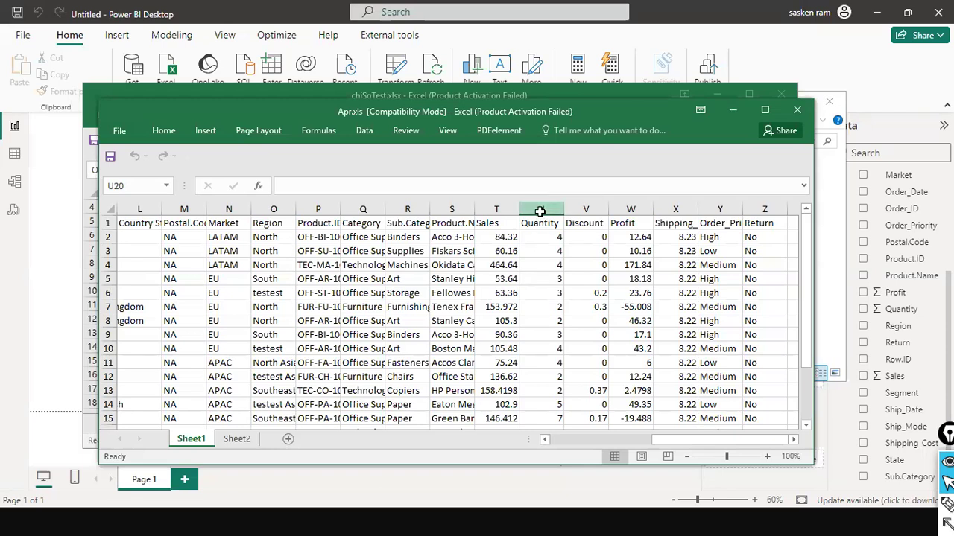
pyautogui.click(541, 210)
pyautogui.scroll(-3, 560, 305)
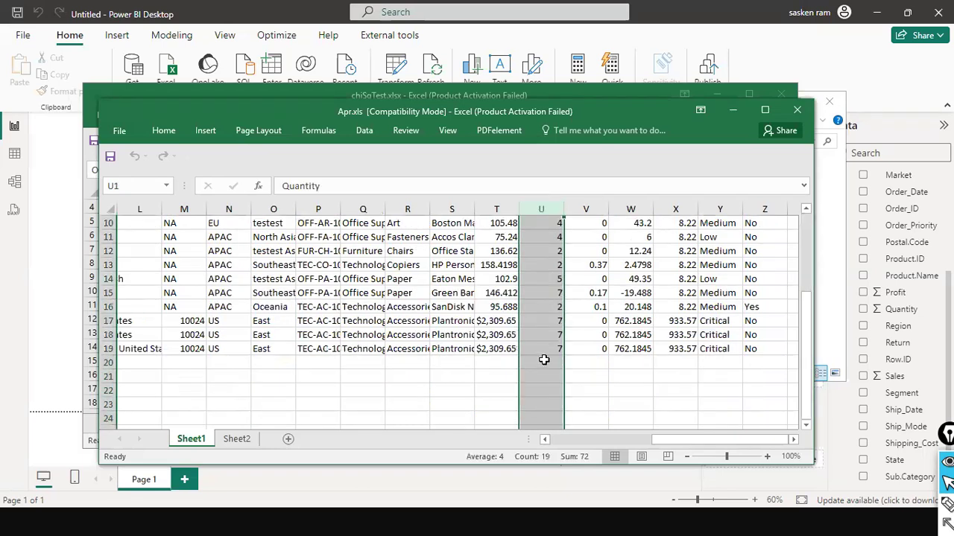
# - Recheck the Quantity column in Apr.xls from header to last row and select the empty cell U20 beneath it
pyautogui.click(544, 360)
pyautogui.scroll(3, 544, 360)
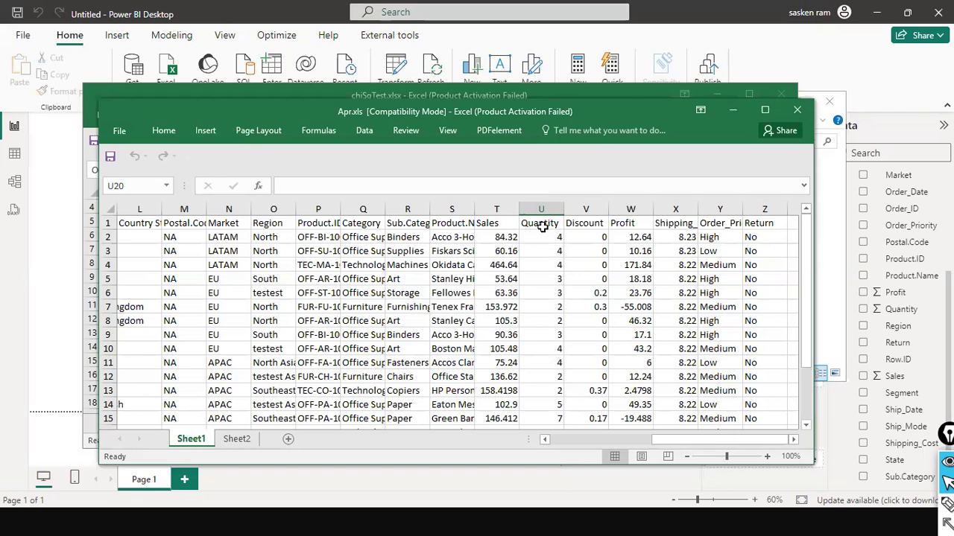
pyautogui.scroll(-3, 526, 357)
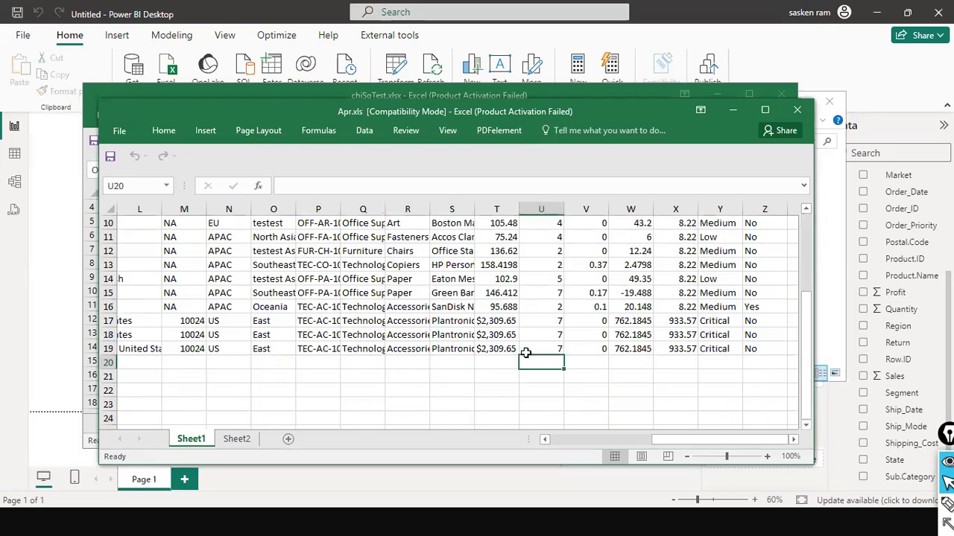
pyautogui.click(517, 373)
pyautogui.click(540, 374)
pyautogui.click(544, 360)
pyautogui.scroll(3, 544, 359)
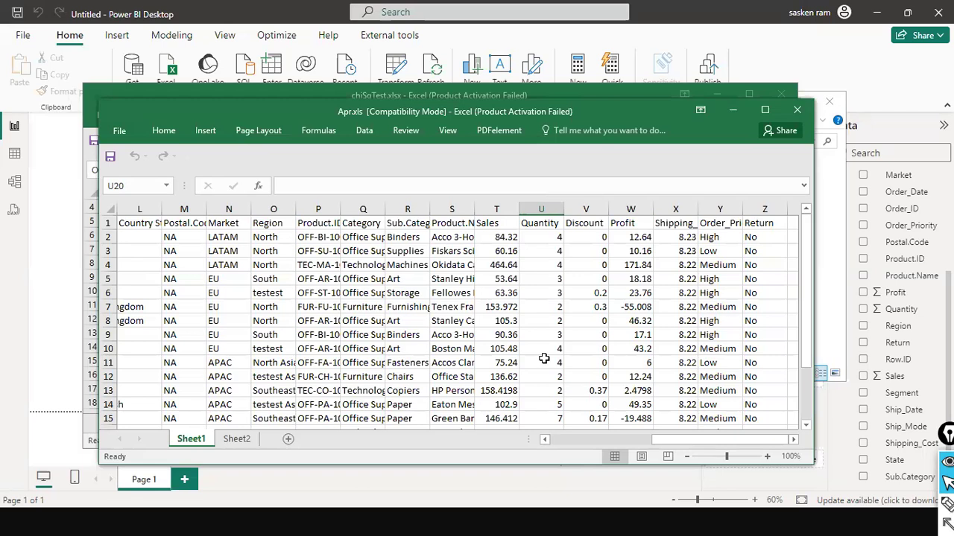
pyautogui.scroll(-4, 544, 360)
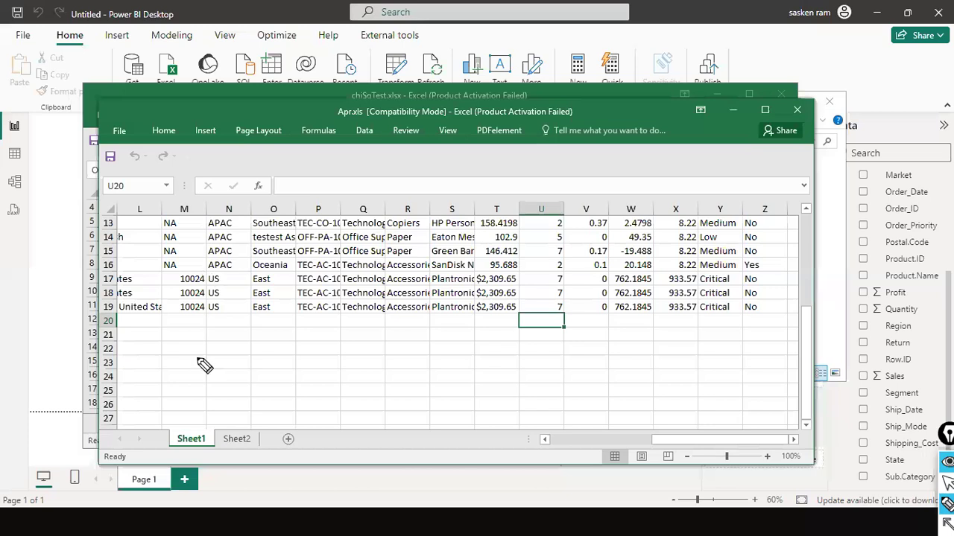
# - Handwrite "SLA → Service Level Agreement" in red across the empty rows below the data, with a large arrow underneath
pyautogui.moveTo(206, 347)
pyautogui.mouseDown()
pyautogui.moveTo(191, 378)
pyautogui.moveTo(230, 366)
pyautogui.mouseUp()
pyautogui.moveTo(237, 364); pyautogui.dragTo(299, 345)
pyautogui.moveTo(288, 347); pyautogui.dragTo(298, 365)
pyautogui.moveTo(337, 334)
pyautogui.mouseDown()
pyautogui.moveTo(323, 356)
pyautogui.moveTo(365, 341)
pyautogui.mouseUp()
pyautogui.moveTo(367, 337); pyautogui.dragTo(447, 347)
pyautogui.moveTo(449, 339); pyautogui.dragTo(510, 343)
pyautogui.moveTo(551, 357); pyautogui.dragTo(711, 329)
pyautogui.moveTo(310, 398); pyautogui.dragTo(374, 392)
pyautogui.moveTo(310, 407); pyautogui.dragTo(372, 401)
pyautogui.moveTo(351, 377); pyautogui.dragTo(351, 425)
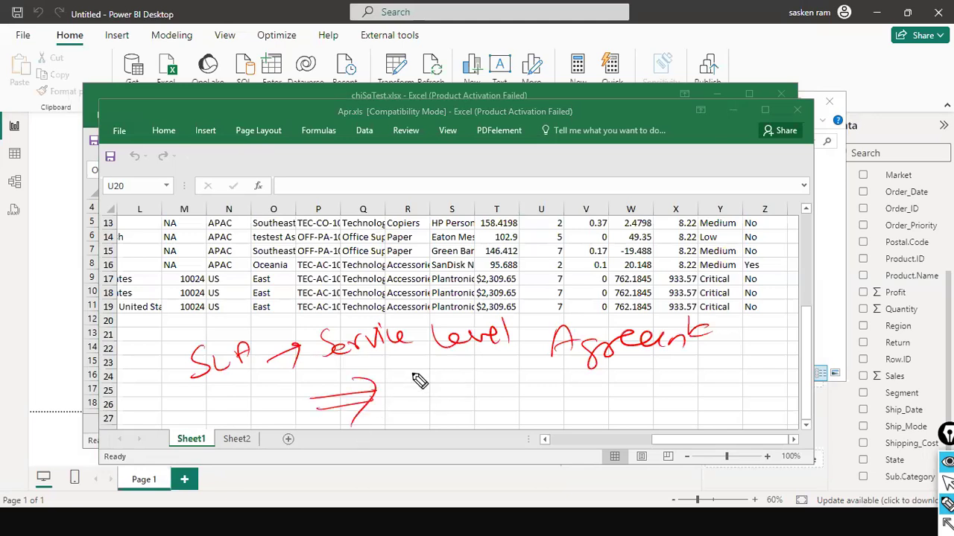
# - Handwrite "JPMC" and "Job 1" with arrows below the Service Level note, and extend a long arrow from Job 1
pyautogui.moveTo(412, 367); pyautogui.dragTo(428, 362)
pyautogui.moveTo(436, 362)
pyautogui.mouseDown()
pyautogui.moveTo(440, 375)
pyautogui.moveTo(470, 370)
pyautogui.mouseUp()
pyautogui.moveTo(492, 358); pyautogui.dragTo(493, 366)
pyautogui.moveTo(389, 371); pyautogui.dragTo(421, 372)
pyautogui.moveTo(425, 363); pyautogui.dragTo(422, 377)
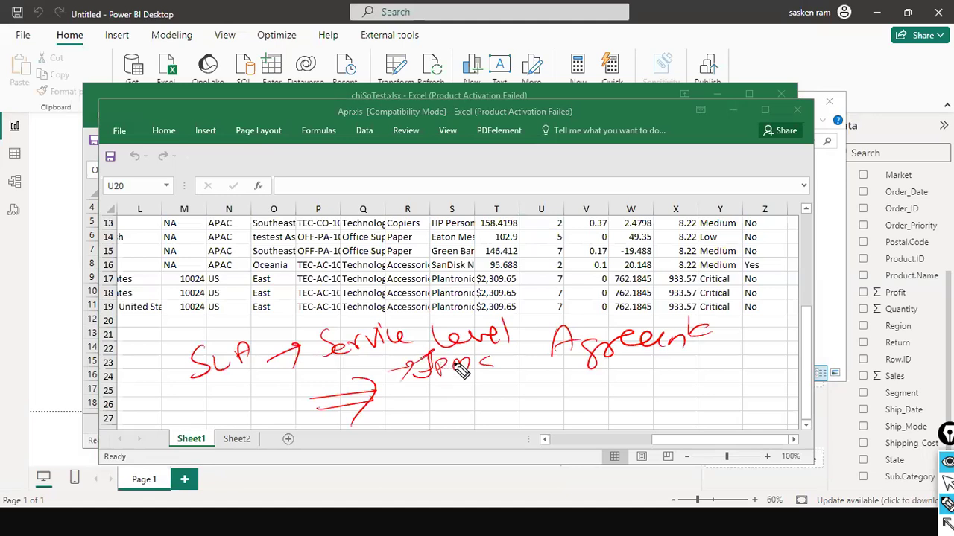
pyautogui.moveTo(394, 401); pyautogui.dragTo(413, 397)
pyautogui.moveTo(405, 392)
pyautogui.mouseDown()
pyautogui.moveTo(406, 403)
pyautogui.moveTo(442, 395)
pyautogui.mouseUp()
pyautogui.moveTo(450, 388); pyautogui.dragTo(453, 403)
pyautogui.moveTo(478, 391)
pyautogui.mouseDown()
pyautogui.moveTo(479, 406)
pyautogui.moveTo(540, 384)
pyautogui.mouseUp()
pyautogui.moveTo(530, 381); pyautogui.dragTo(527, 405)
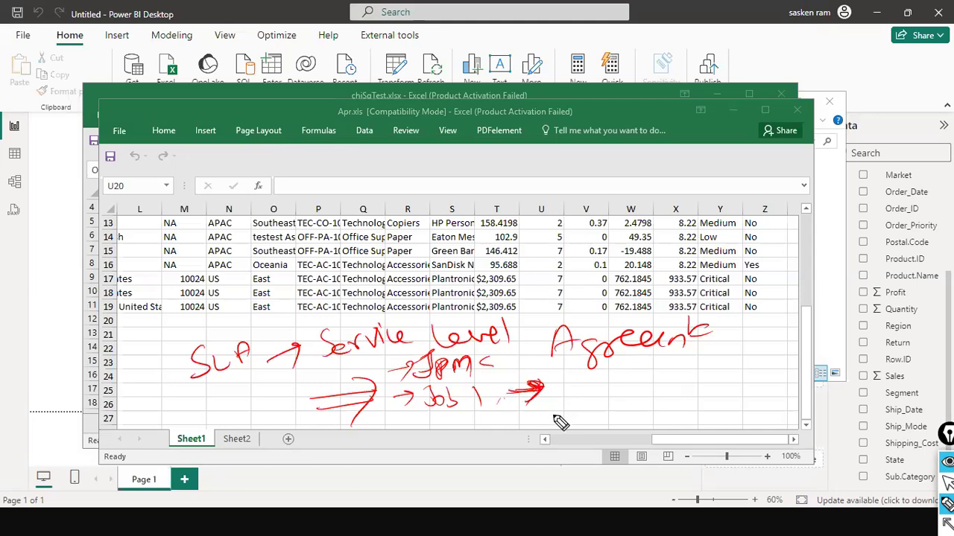
pyautogui.moveTo(563, 402); pyautogui.dragTo(713, 399)
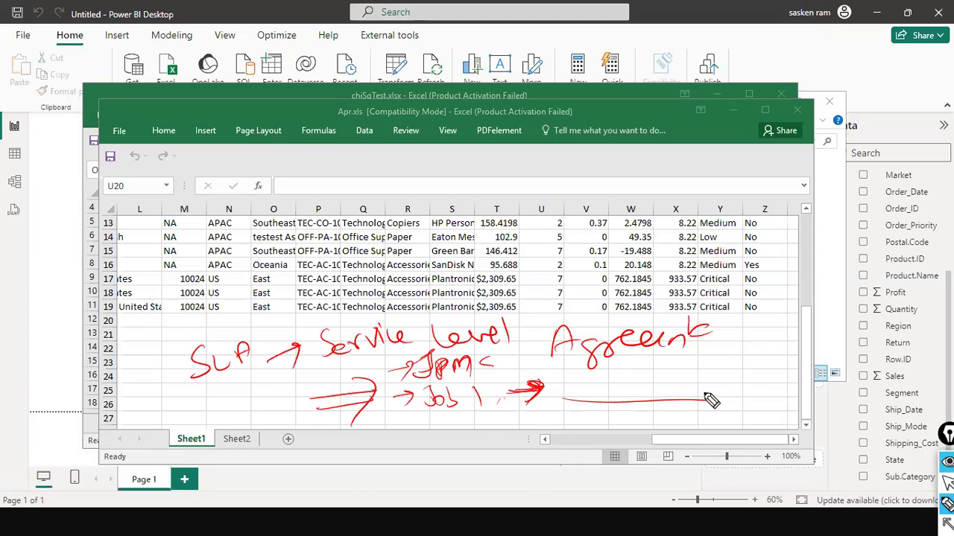
pyautogui.moveTo(629, 403); pyautogui.dragTo(711, 400)
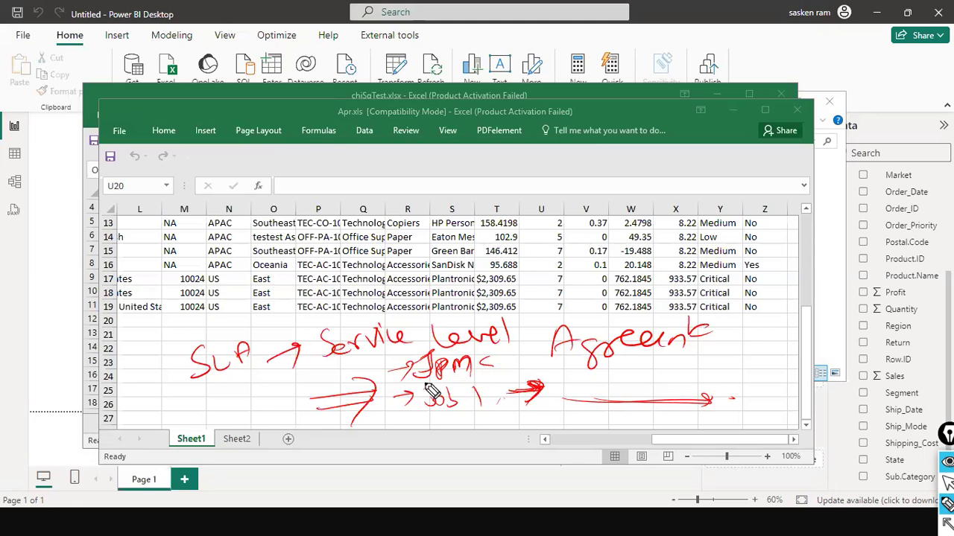
# - Underline JPMC, add a crossed-through note beside SLA, and handwrite "3 hr" with an arrow below it
pyautogui.moveTo(503, 377); pyautogui.dragTo(425, 380)
pyautogui.moveTo(248, 415); pyautogui.dragTo(233, 391)
pyautogui.moveTo(131, 353)
pyautogui.mouseDown()
pyautogui.moveTo(146, 346)
pyautogui.moveTo(161, 358)
pyautogui.moveTo(185, 334)
pyautogui.mouseUp()
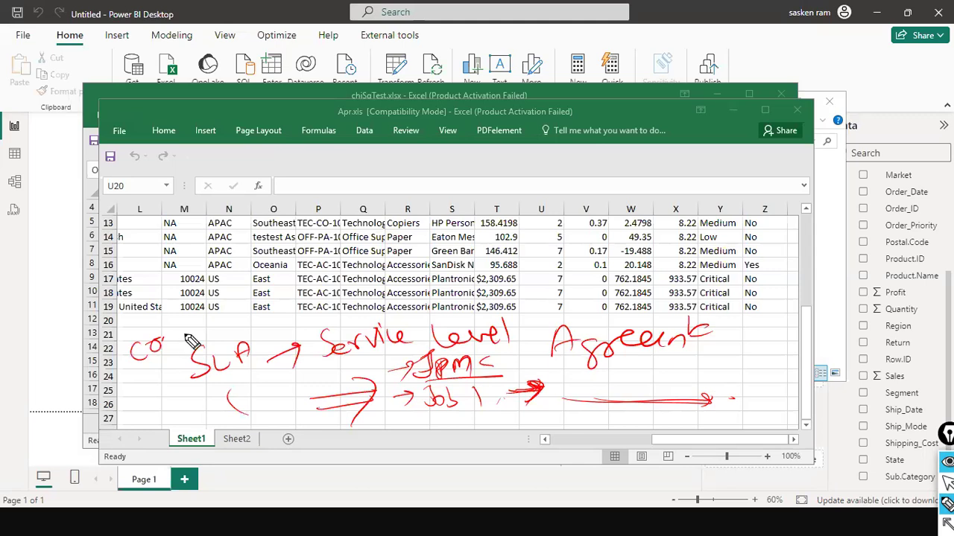
pyautogui.moveTo(134, 372); pyautogui.dragTo(216, 332)
pyautogui.moveTo(288, 405); pyautogui.dragTo(229, 397)
pyautogui.moveTo(148, 388); pyautogui.dragTo(175, 388)
pyautogui.moveTo(186, 389)
pyautogui.mouseDown()
pyautogui.moveTo(188, 403)
pyautogui.moveTo(219, 392)
pyautogui.moveTo(209, 409)
pyautogui.mouseUp()
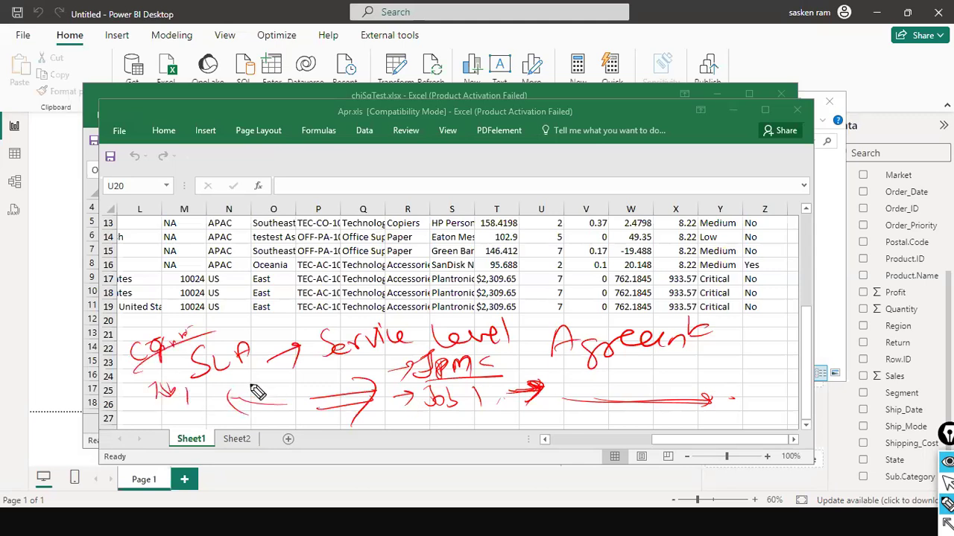
pyautogui.moveTo(253, 382); pyautogui.dragTo(253, 395)
pyautogui.moveTo(276, 375); pyautogui.dragTo(316, 382)
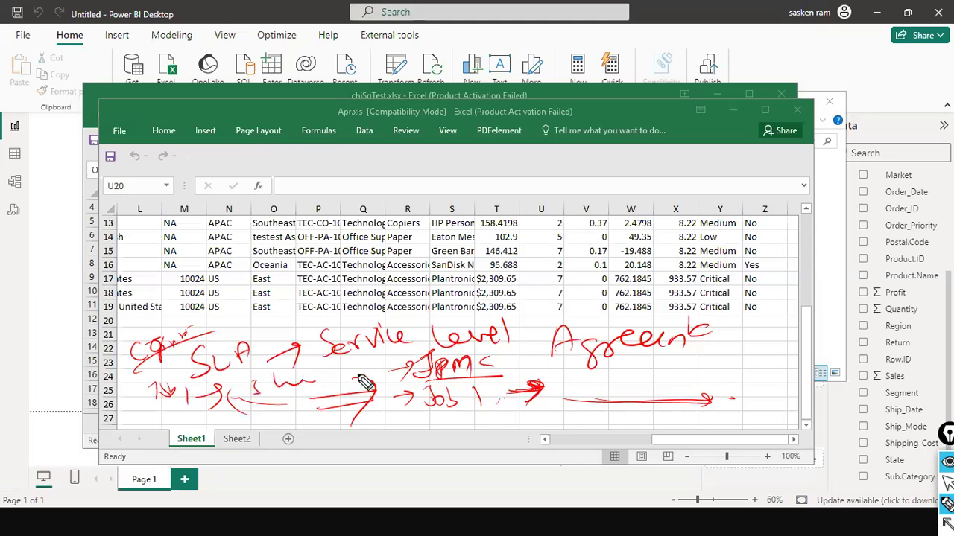
# - Circle the SLA, JPMC and 3 hr notes and link them with curved lines and arrows
pyautogui.moveTo(196, 432)
pyautogui.mouseDown()
pyautogui.moveTo(436, 353)
pyautogui.moveTo(514, 356)
pyautogui.mouseUp()
pyautogui.moveTo(297, 347); pyautogui.dragTo(298, 359)
pyautogui.moveTo(349, 326); pyautogui.dragTo(158, 350)
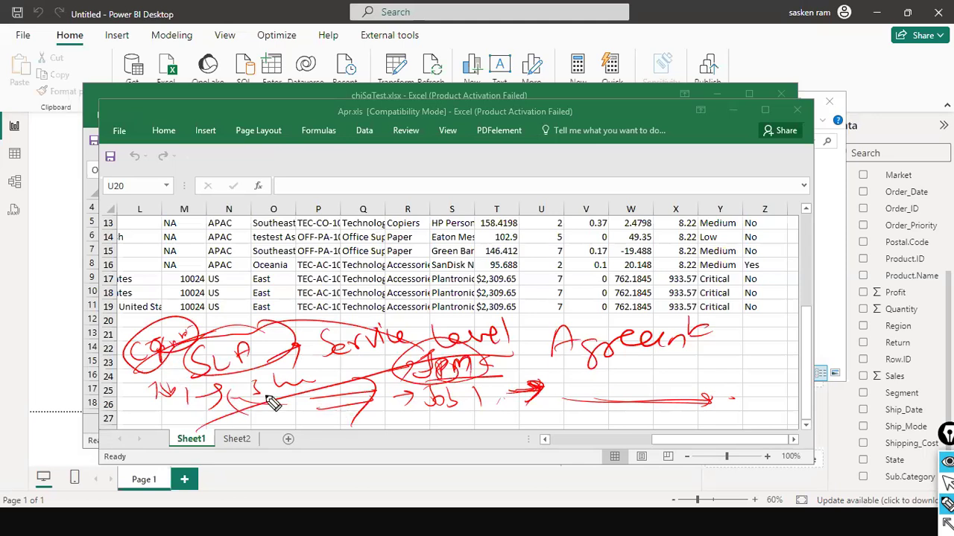
pyautogui.moveTo(273, 411); pyautogui.dragTo(328, 391)
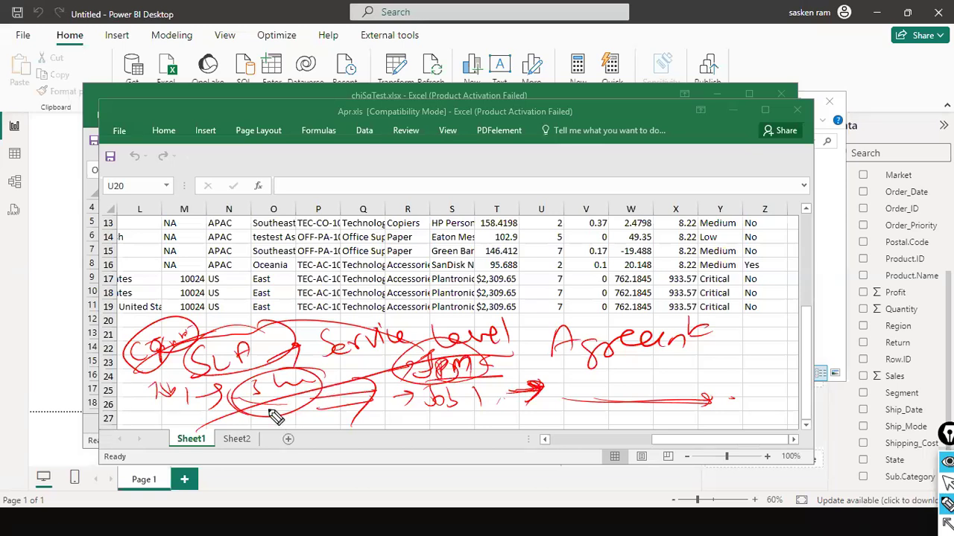
pyautogui.moveTo(332, 383); pyautogui.dragTo(274, 410)
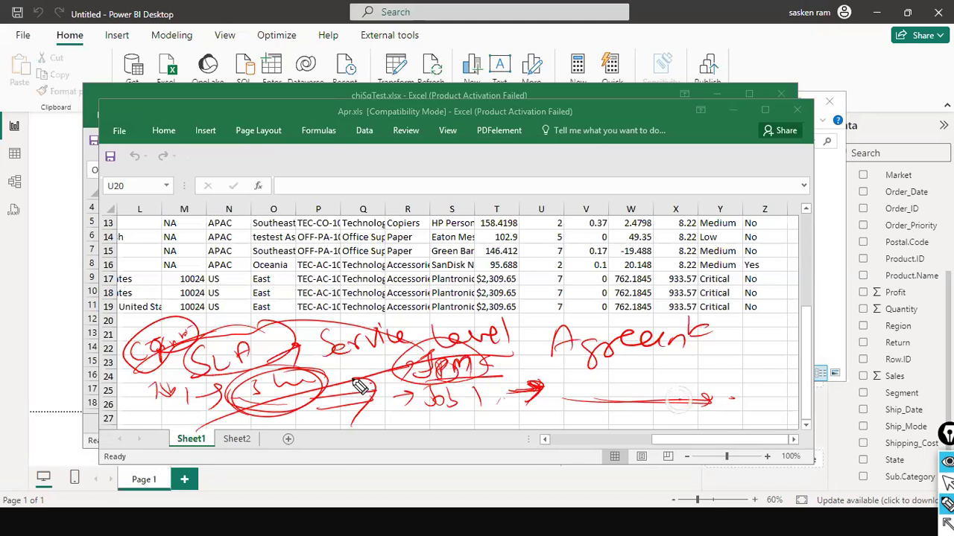
pyautogui.moveTo(431, 361)
pyautogui.mouseDown()
pyautogui.moveTo(270, 323)
pyautogui.moveTo(173, 351)
pyautogui.mouseUp()
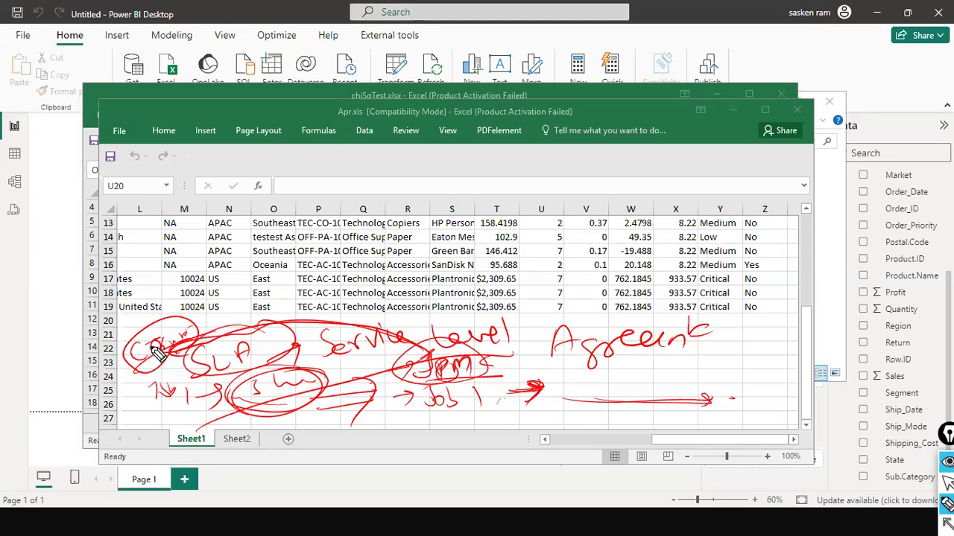
pyautogui.moveTo(287, 400); pyautogui.dragTo(289, 408)
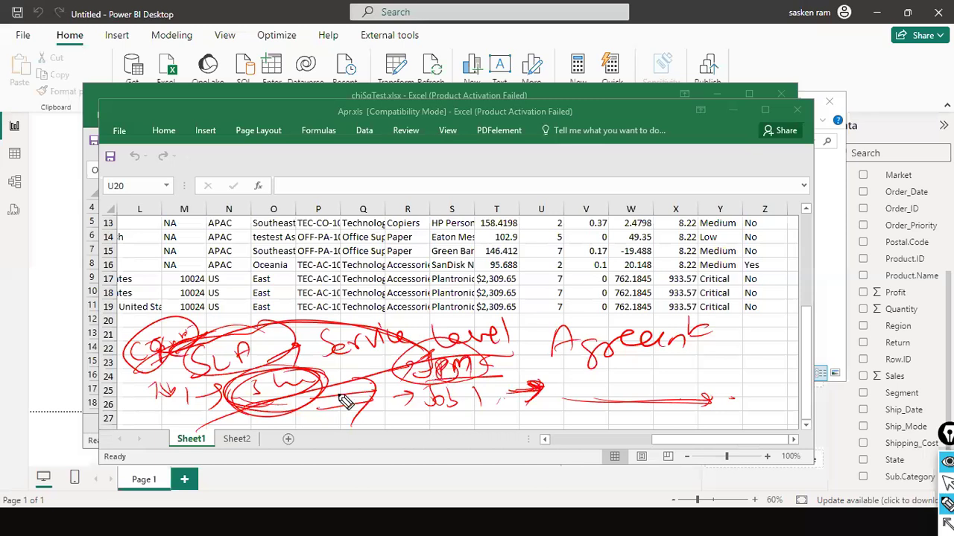
pyautogui.moveTo(321, 403); pyautogui.dragTo(297, 411)
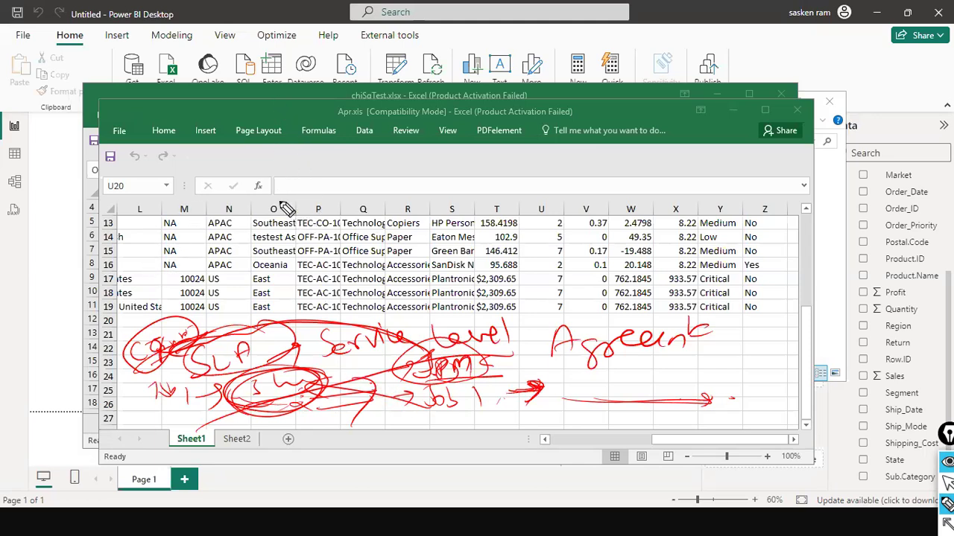
# - Circle the Apr.xls file name in red and handwrite "100k" and "1 hr" notes joined by arrows around it
pyautogui.moveTo(359, 118)
pyautogui.mouseDown()
pyautogui.moveTo(345, 99)
pyautogui.moveTo(339, 128)
pyautogui.mouseUp()
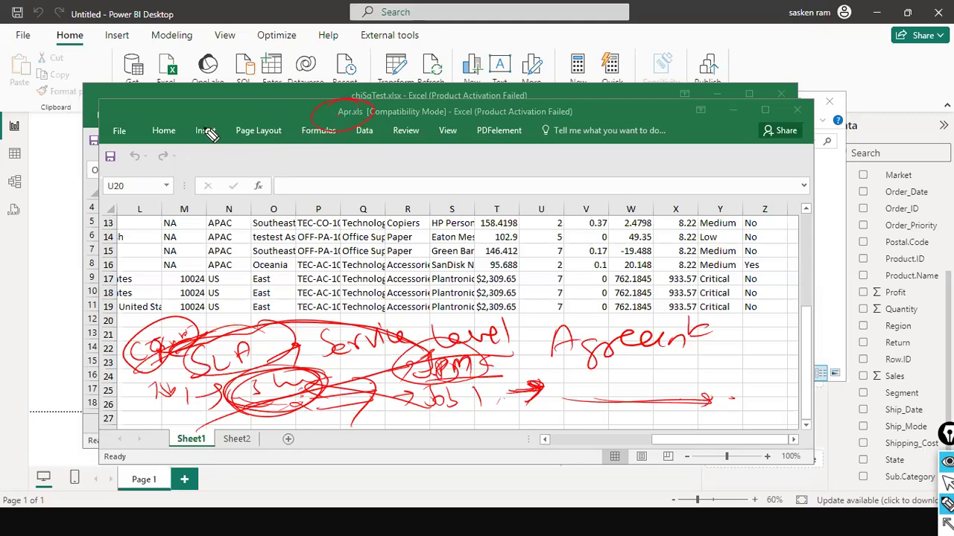
pyautogui.moveTo(171, 118)
pyautogui.mouseDown()
pyautogui.moveTo(179, 133)
pyautogui.moveTo(221, 152)
pyautogui.moveTo(307, 167)
pyautogui.mouseUp()
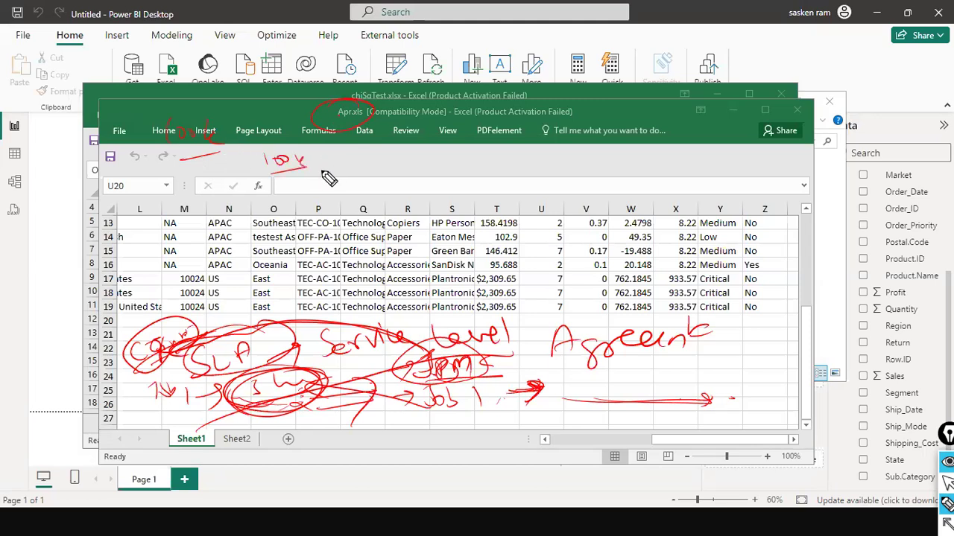
pyautogui.moveTo(184, 149); pyautogui.dragTo(218, 161)
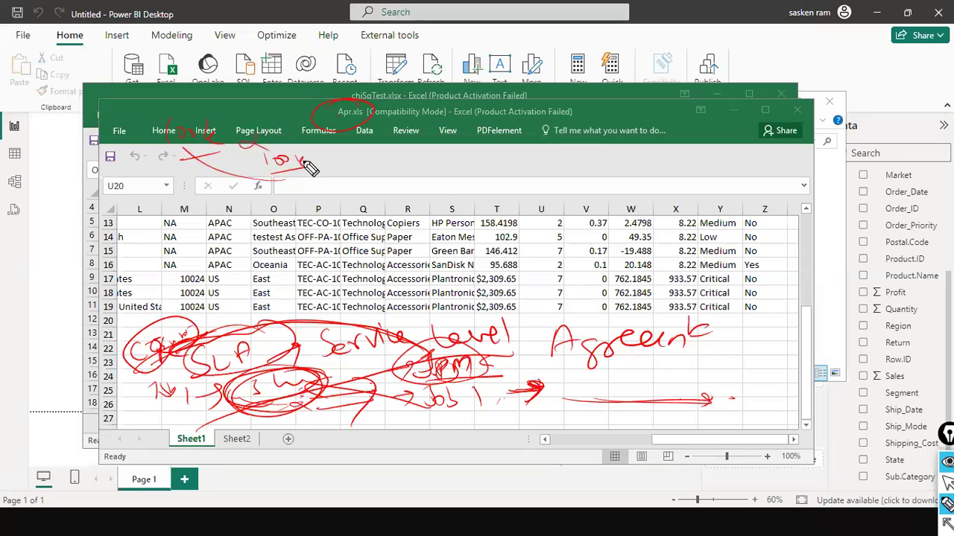
pyautogui.moveTo(217, 124)
pyautogui.mouseDown()
pyautogui.moveTo(278, 94)
pyautogui.moveTo(315, 90)
pyautogui.moveTo(265, 98)
pyautogui.moveTo(291, 118)
pyautogui.mouseUp()
pyautogui.moveTo(301, 165); pyautogui.dragTo(328, 150)
pyautogui.moveTo(311, 152)
pyautogui.mouseDown()
pyautogui.moveTo(327, 166)
pyautogui.moveTo(447, 152)
pyautogui.mouseUp()
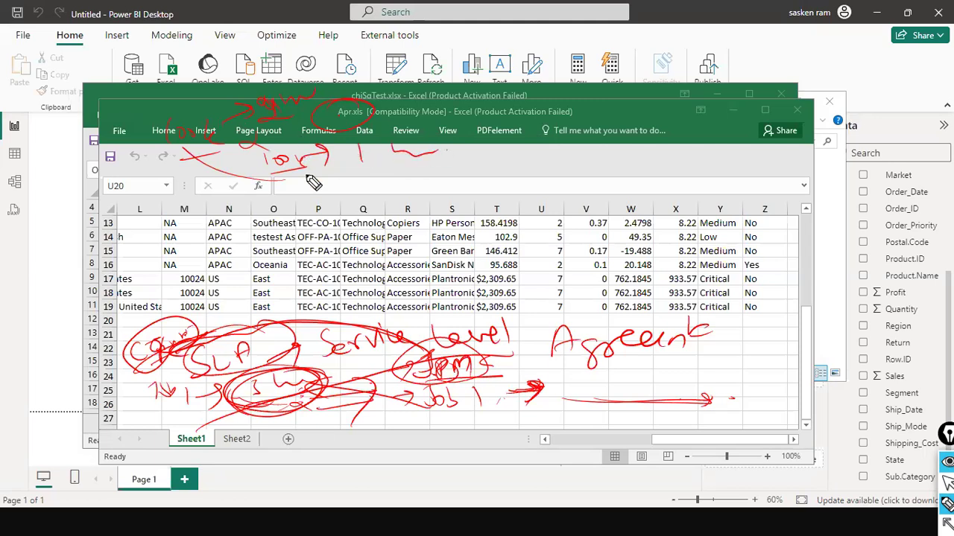
pyautogui.click(430, 165)
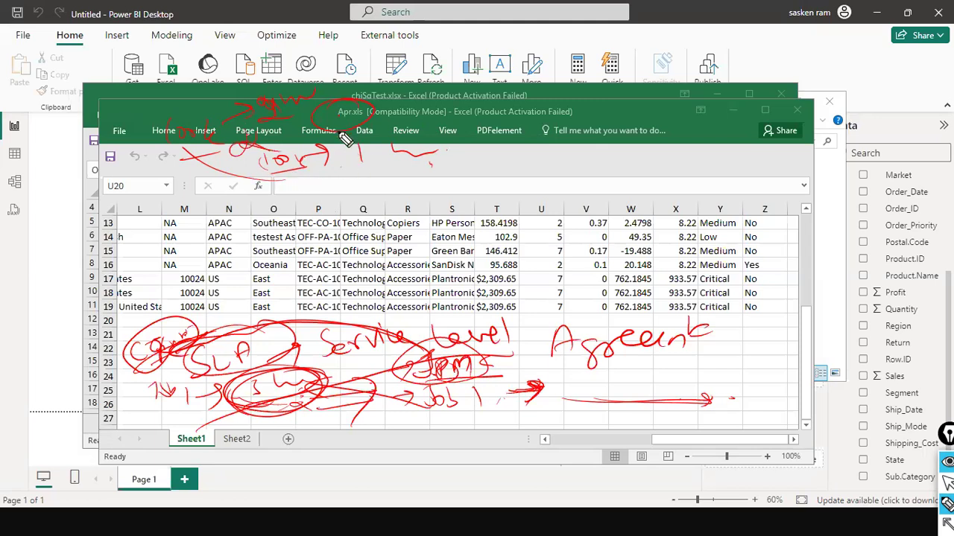
# - Add circled notes including "1 hr" next to the 100k annotation, and draw an arrow up to the 3 hr note
pyautogui.moveTo(303, 181)
pyautogui.mouseDown()
pyautogui.moveTo(320, 177)
pyautogui.moveTo(322, 191)
pyautogui.moveTo(345, 176)
pyautogui.moveTo(334, 192)
pyautogui.mouseUp()
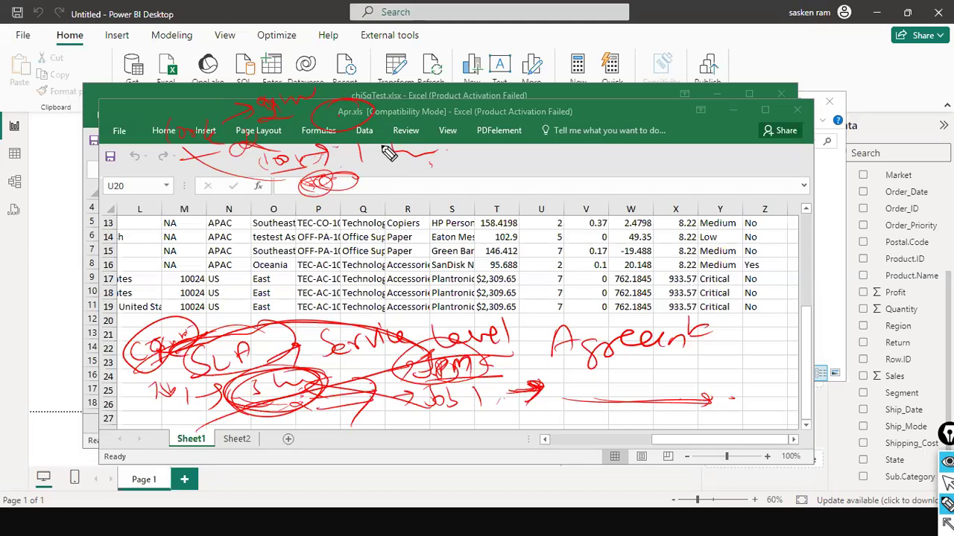
pyautogui.moveTo(406, 173); pyautogui.dragTo(459, 182)
pyautogui.moveTo(377, 167); pyautogui.dragTo(403, 186)
pyautogui.moveTo(365, 160); pyautogui.dragTo(383, 157)
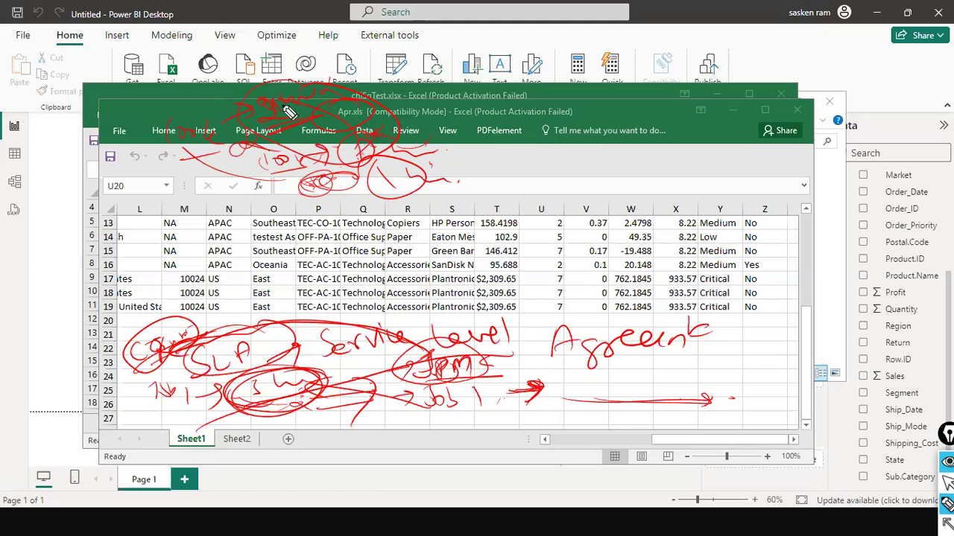
pyautogui.moveTo(484, 155); pyautogui.dragTo(450, 154)
pyautogui.moveTo(514, 146)
pyautogui.mouseDown()
pyautogui.moveTo(501, 154)
pyautogui.moveTo(525, 153)
pyautogui.mouseUp()
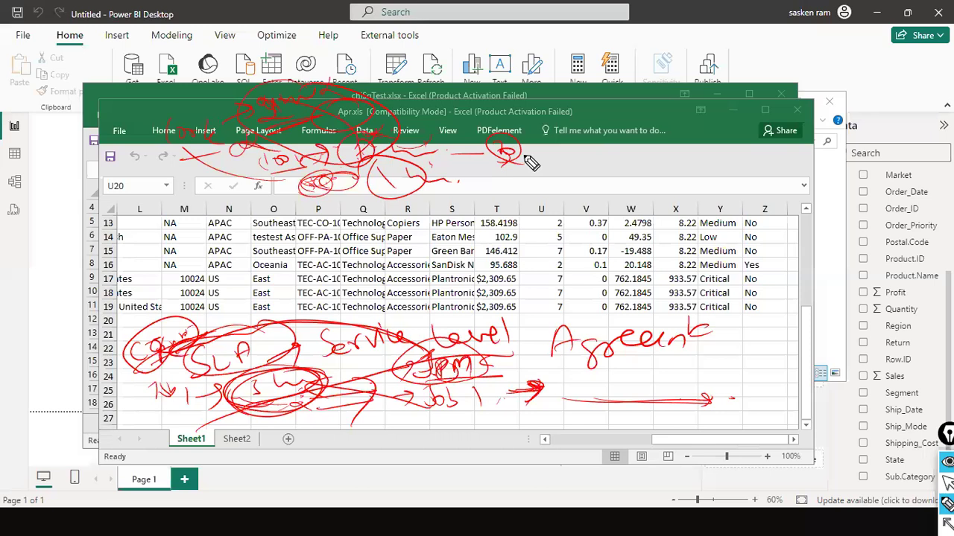
pyautogui.moveTo(130, 431); pyautogui.dragTo(227, 381)
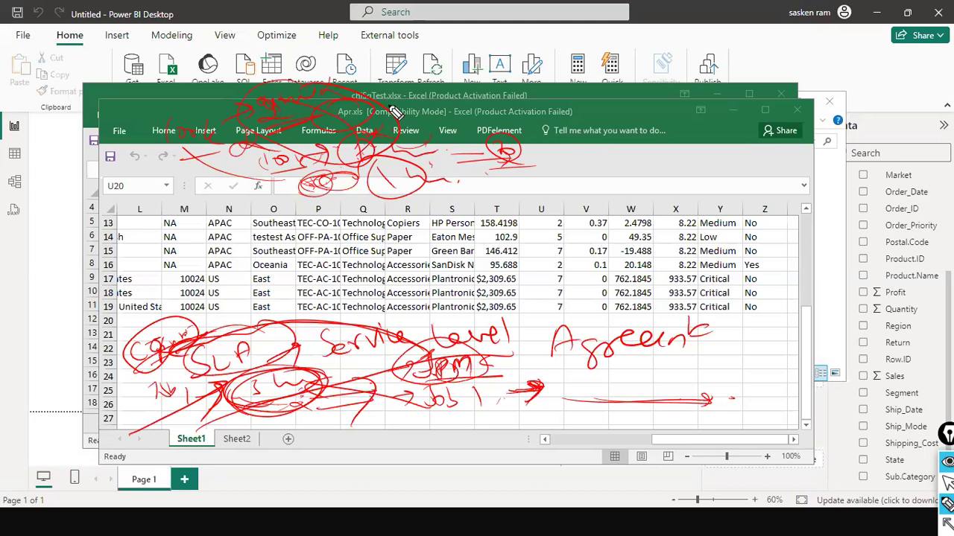
# - Clear the red annotations, move the chiSqTest.xlsx window aside, hide the Apr folder window and return to the Power BI report
pyautogui.hotkey('ctrl', 'shift', '2')
pyautogui.hotkey('ctrl', 'shift', '7')
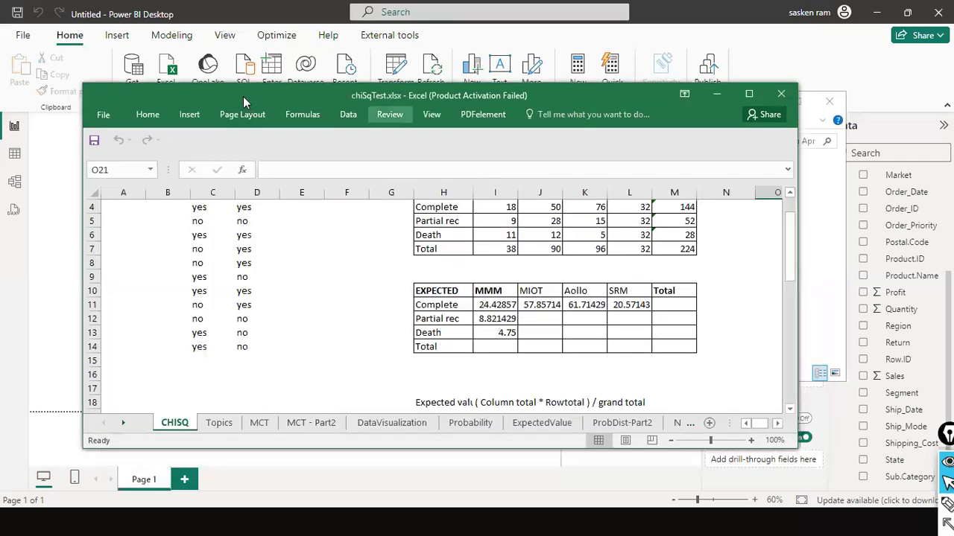
pyautogui.moveTo(243, 96); pyautogui.dragTo(221, 200)
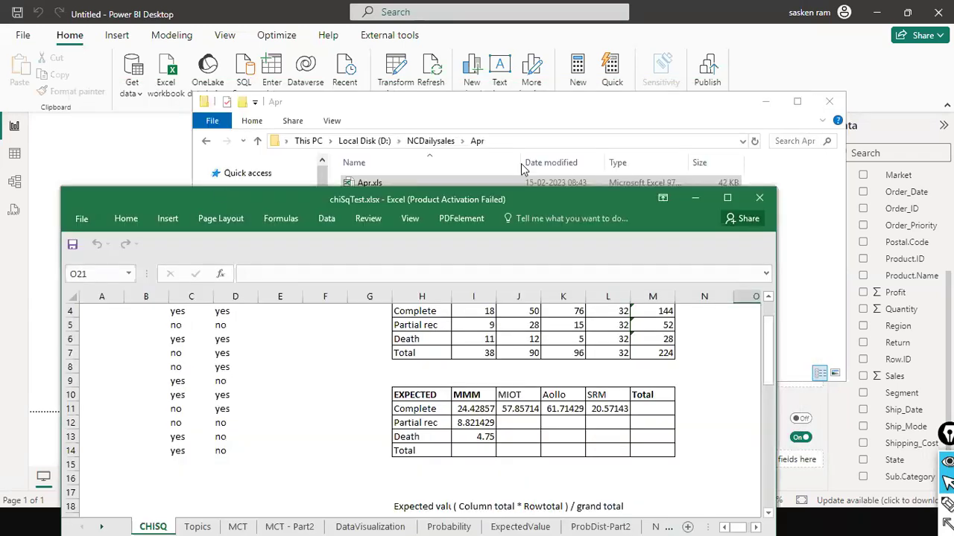
pyautogui.click(753, 111)
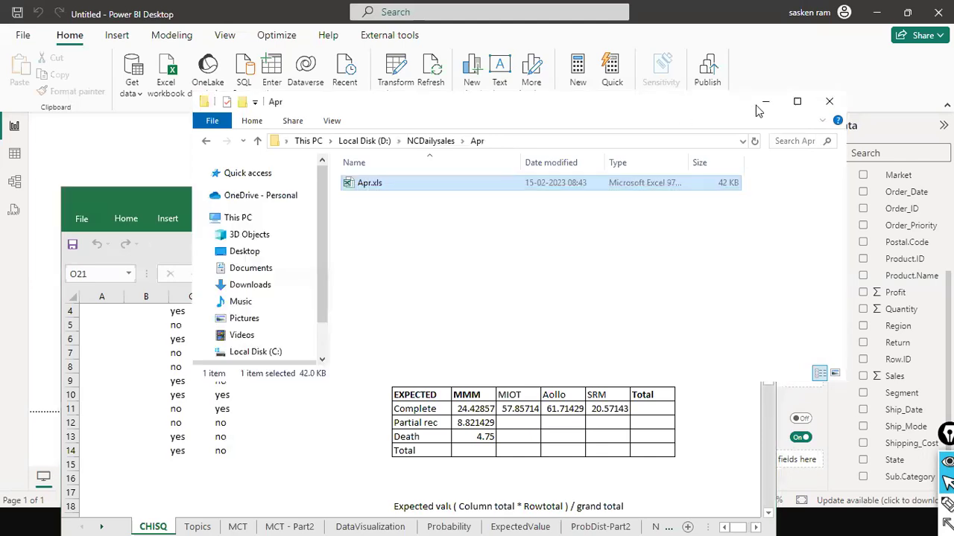
pyautogui.click(333, 145)
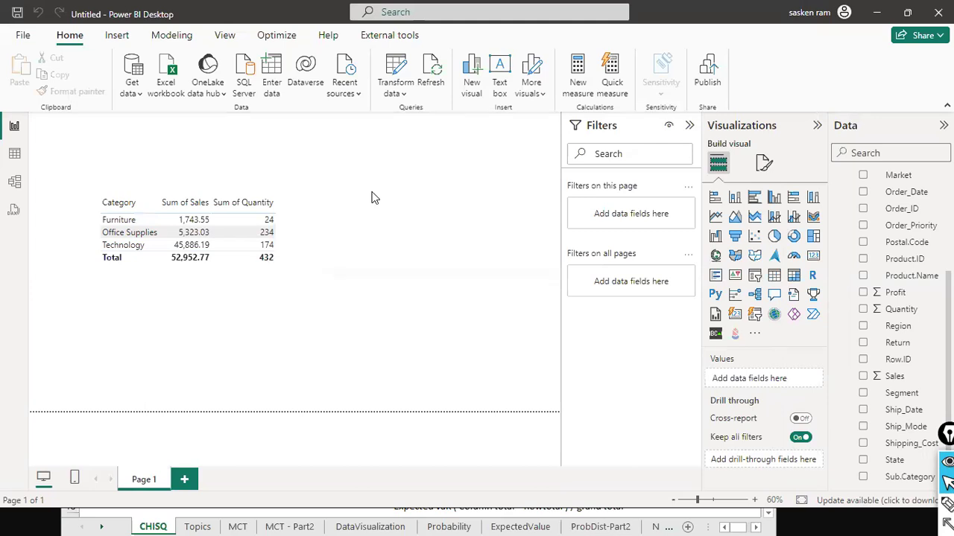
pyautogui.moveTo(947, 505)
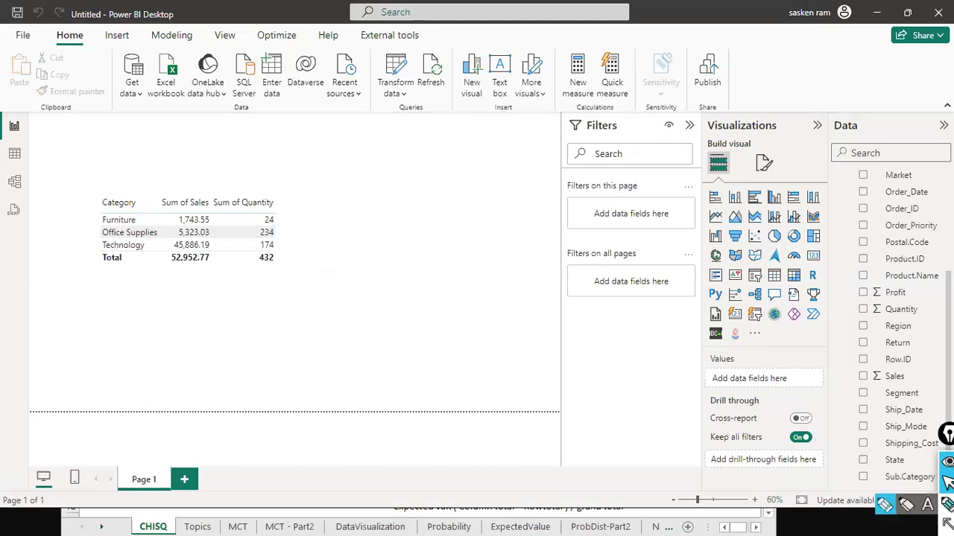
pyautogui.moveTo(947, 525)
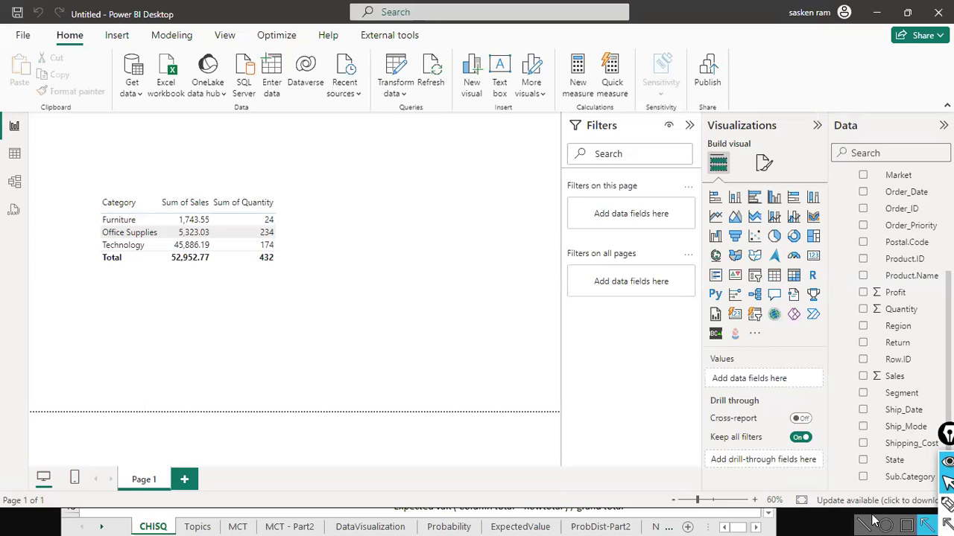